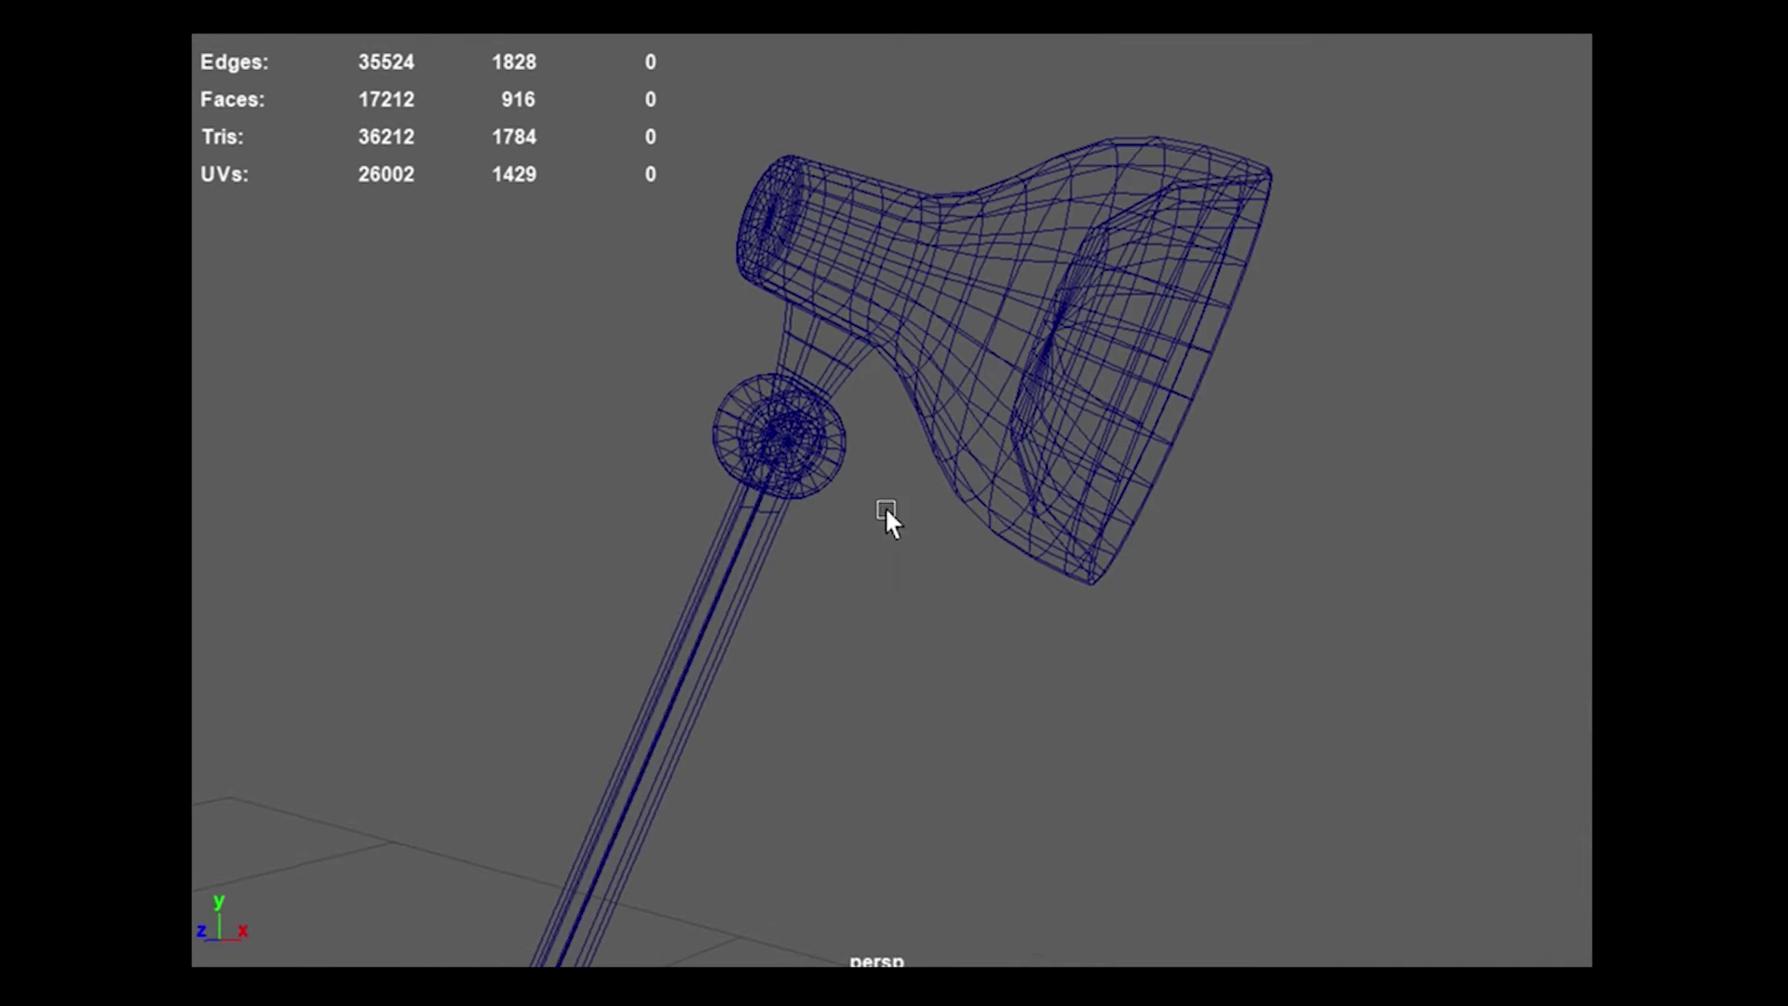
Step: Rotate the lamp's wrist joint together with the attached shade
{"action": "left_click_drag", "start_coordinate": [886, 512], "coordinate": [806, 564], "text": "alt"}
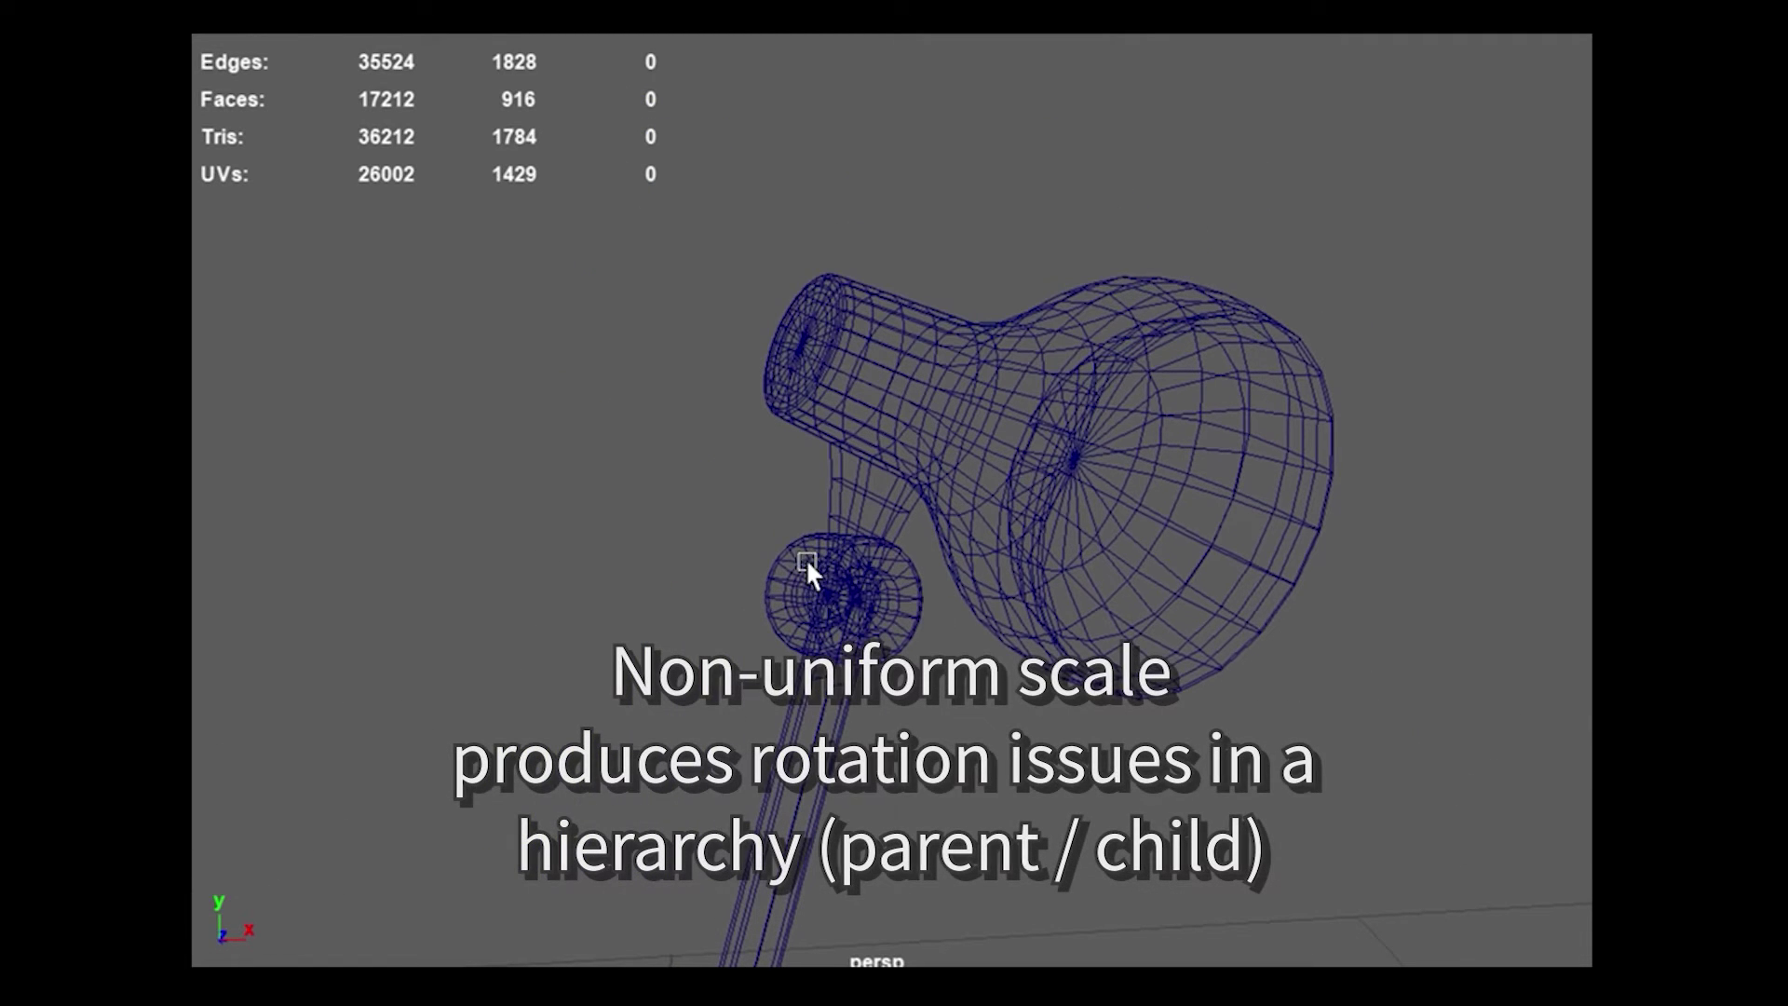
{"action": "left_click", "coordinate": [797, 542]}
{"action": "left_click_drag", "start_coordinate": [713, 508], "coordinate": [844, 553]}
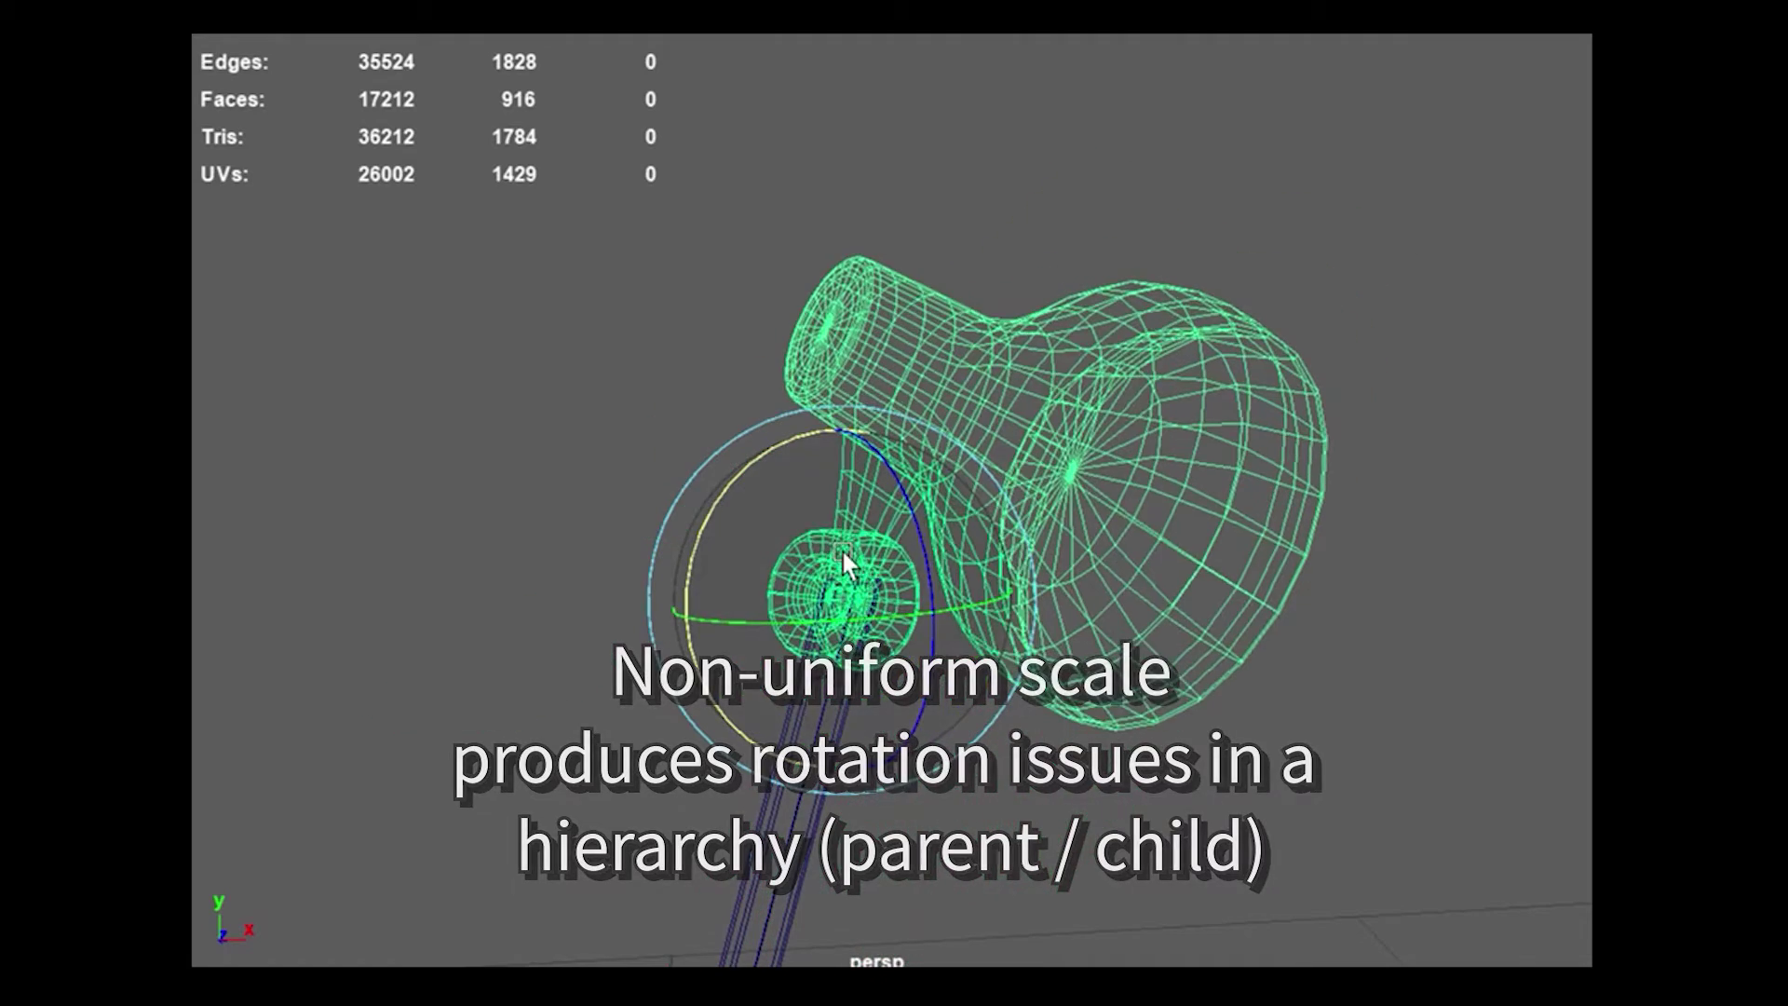
{"action": "scroll", "coordinate": [646, 441], "scroll_direction": "down", "scroll_amount": 6}
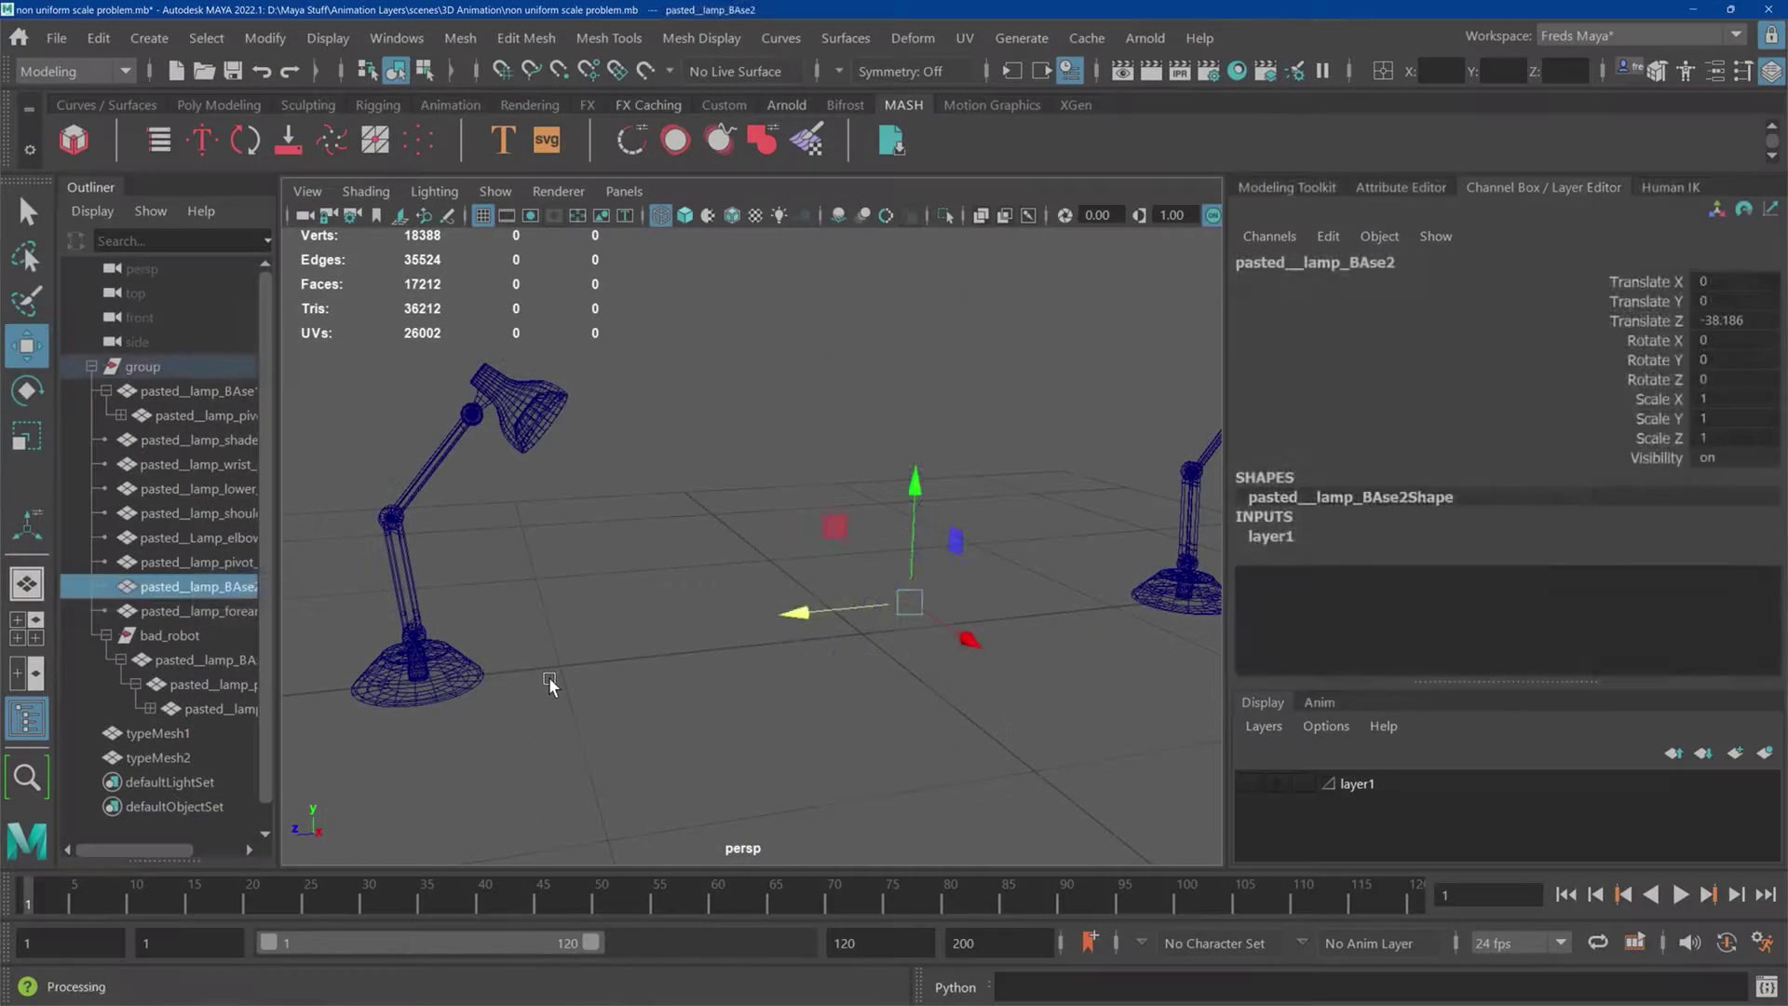
Step: Select the first lamp's base and then its shade to check which parts follow each one
{"action": "left_click", "coordinate": [558, 663]}
{"action": "scroll", "coordinate": [559, 652], "scroll_direction": "up", "scroll_amount": 3}
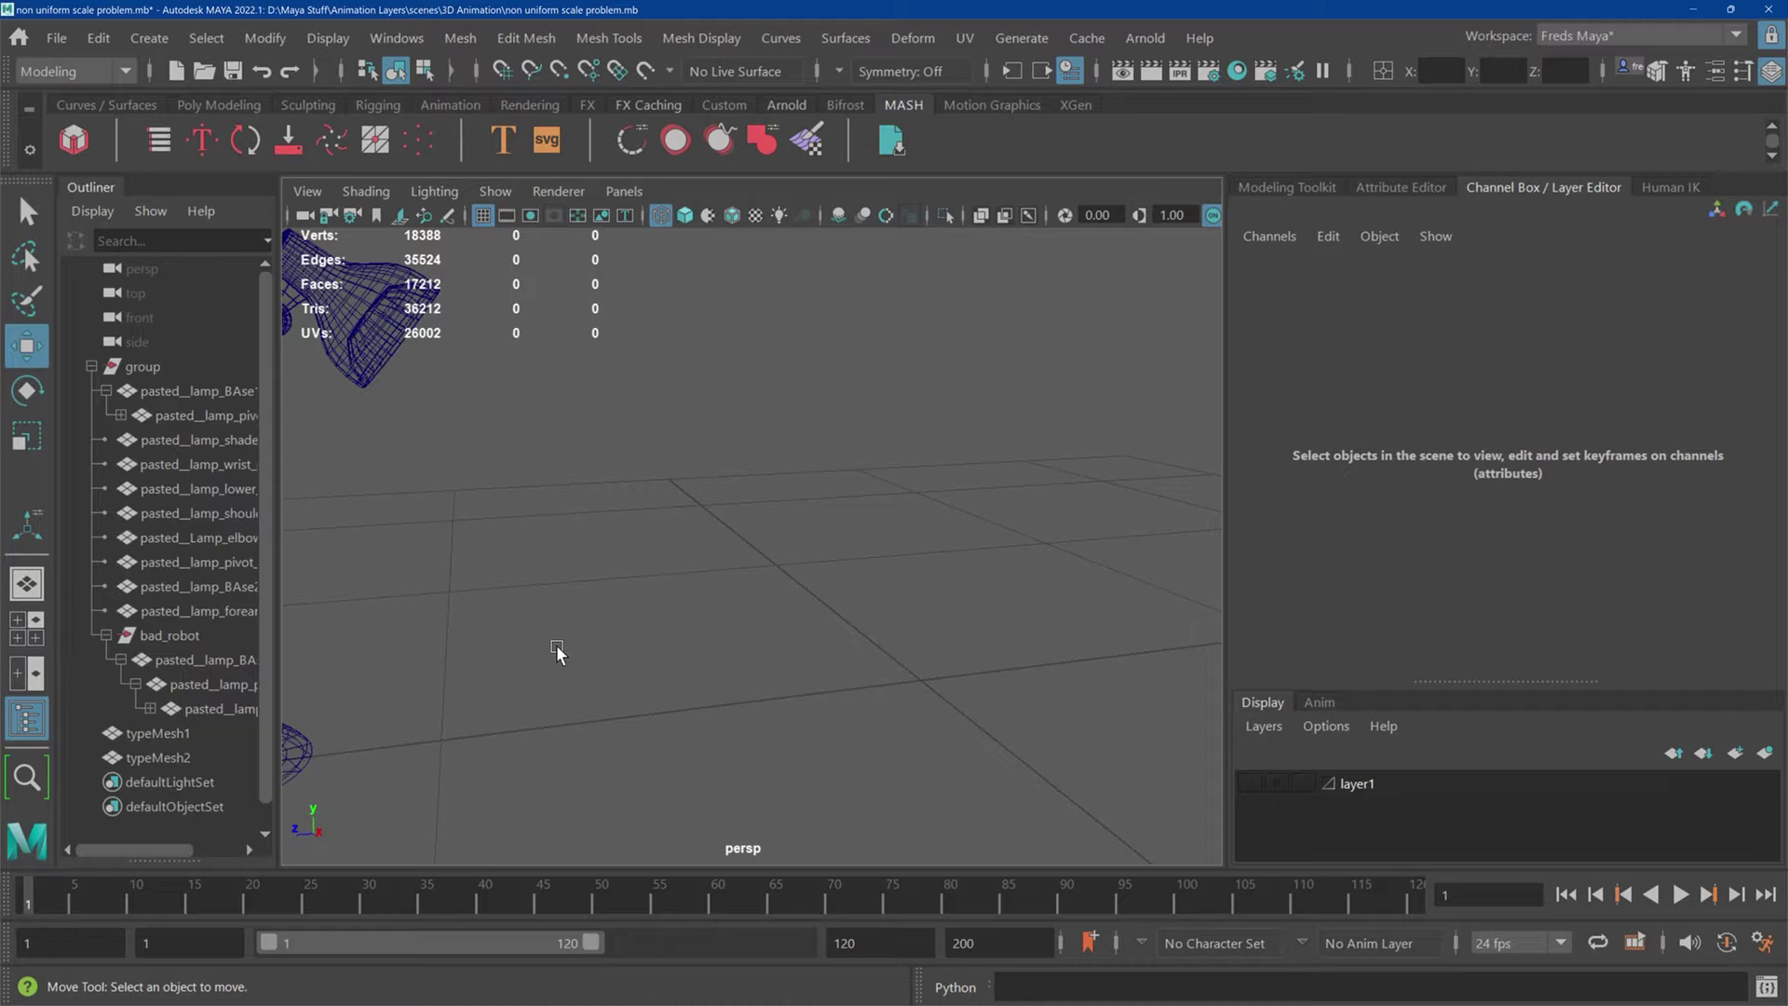
{"action": "left_click_drag", "start_coordinate": [556, 644], "coordinate": [713, 639], "text": "alt"}
{"action": "left_click", "coordinate": [574, 709]}
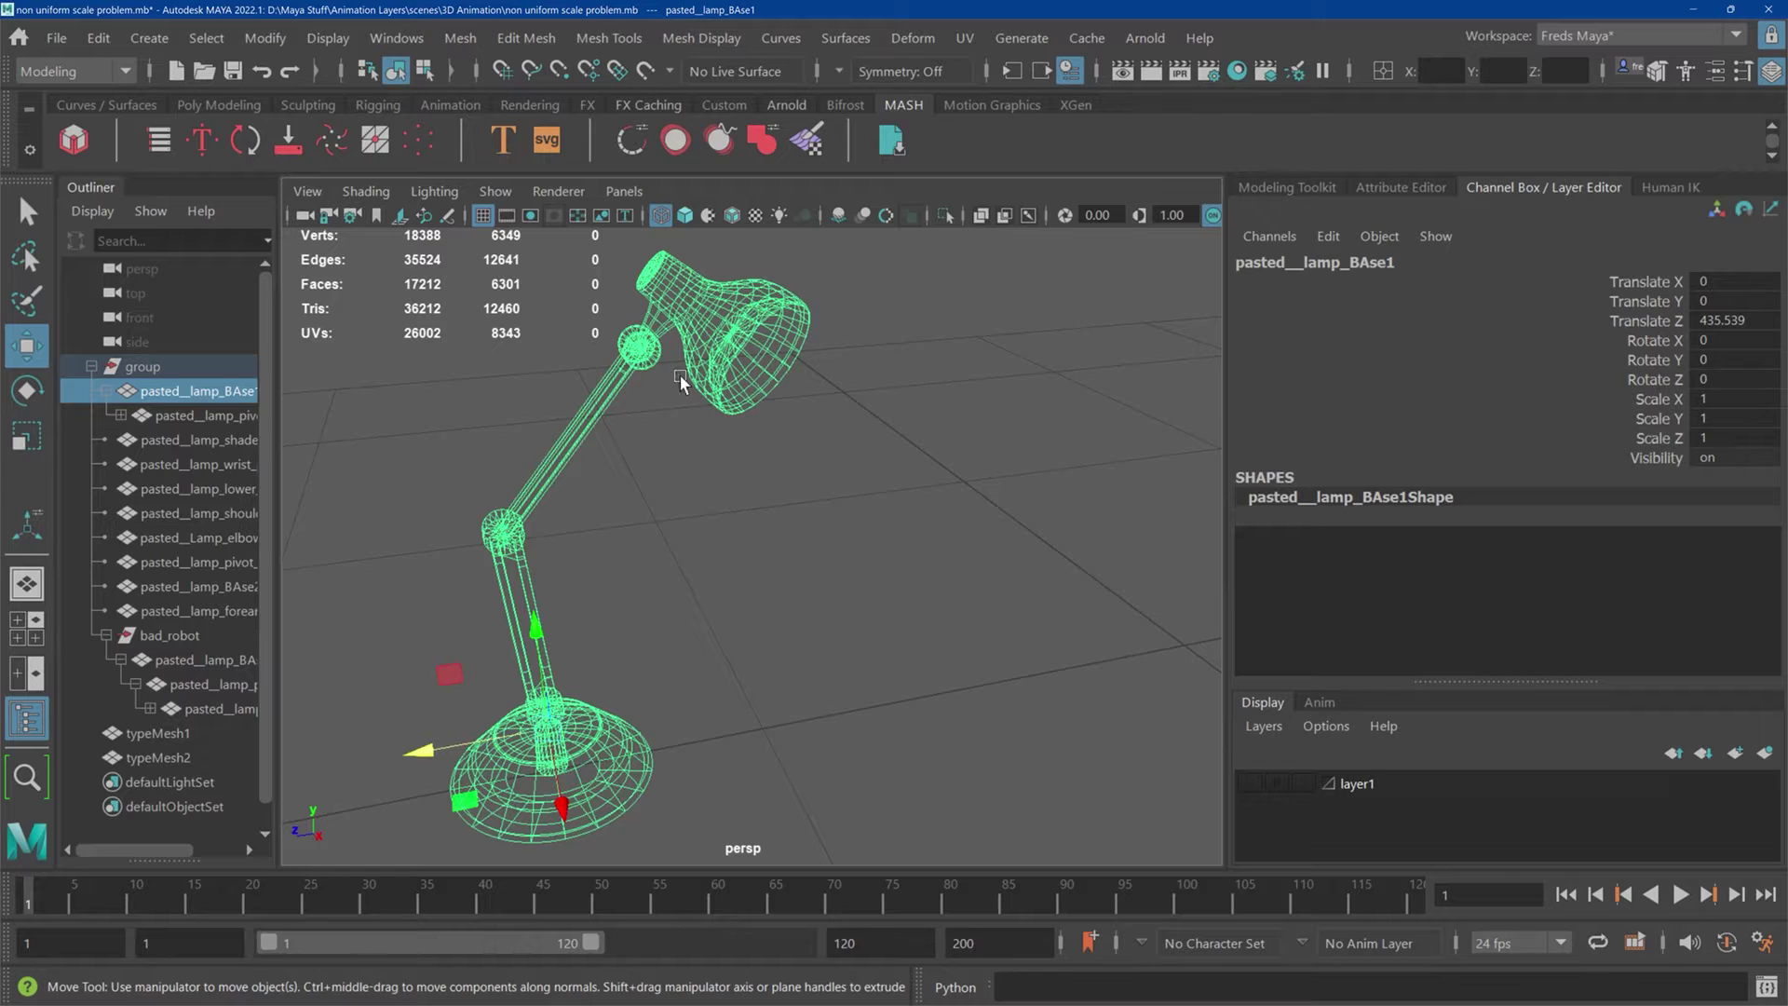
{"action": "left_click", "coordinate": [691, 300]}
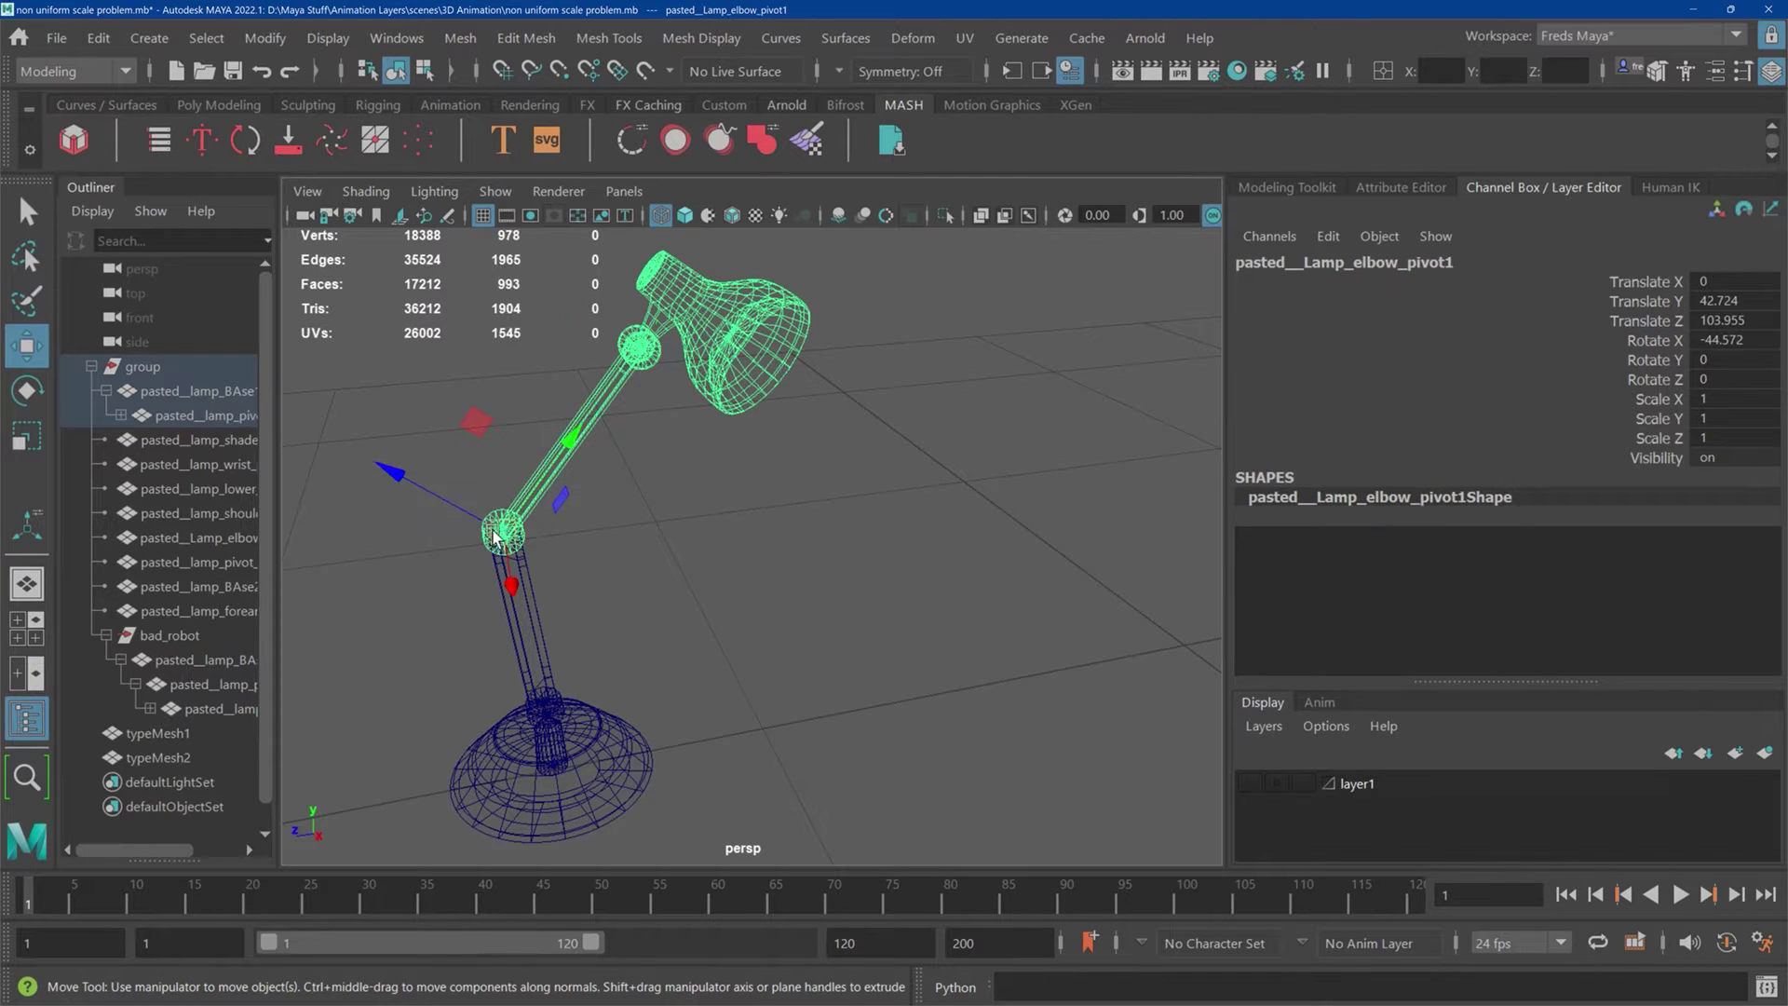
Step: Check the parenting of the first lamp's elbow pivot, lower limb, lower pivot and base by selecting each in turn
{"action": "left_click_drag", "start_coordinate": [495, 538], "coordinate": [499, 537]}
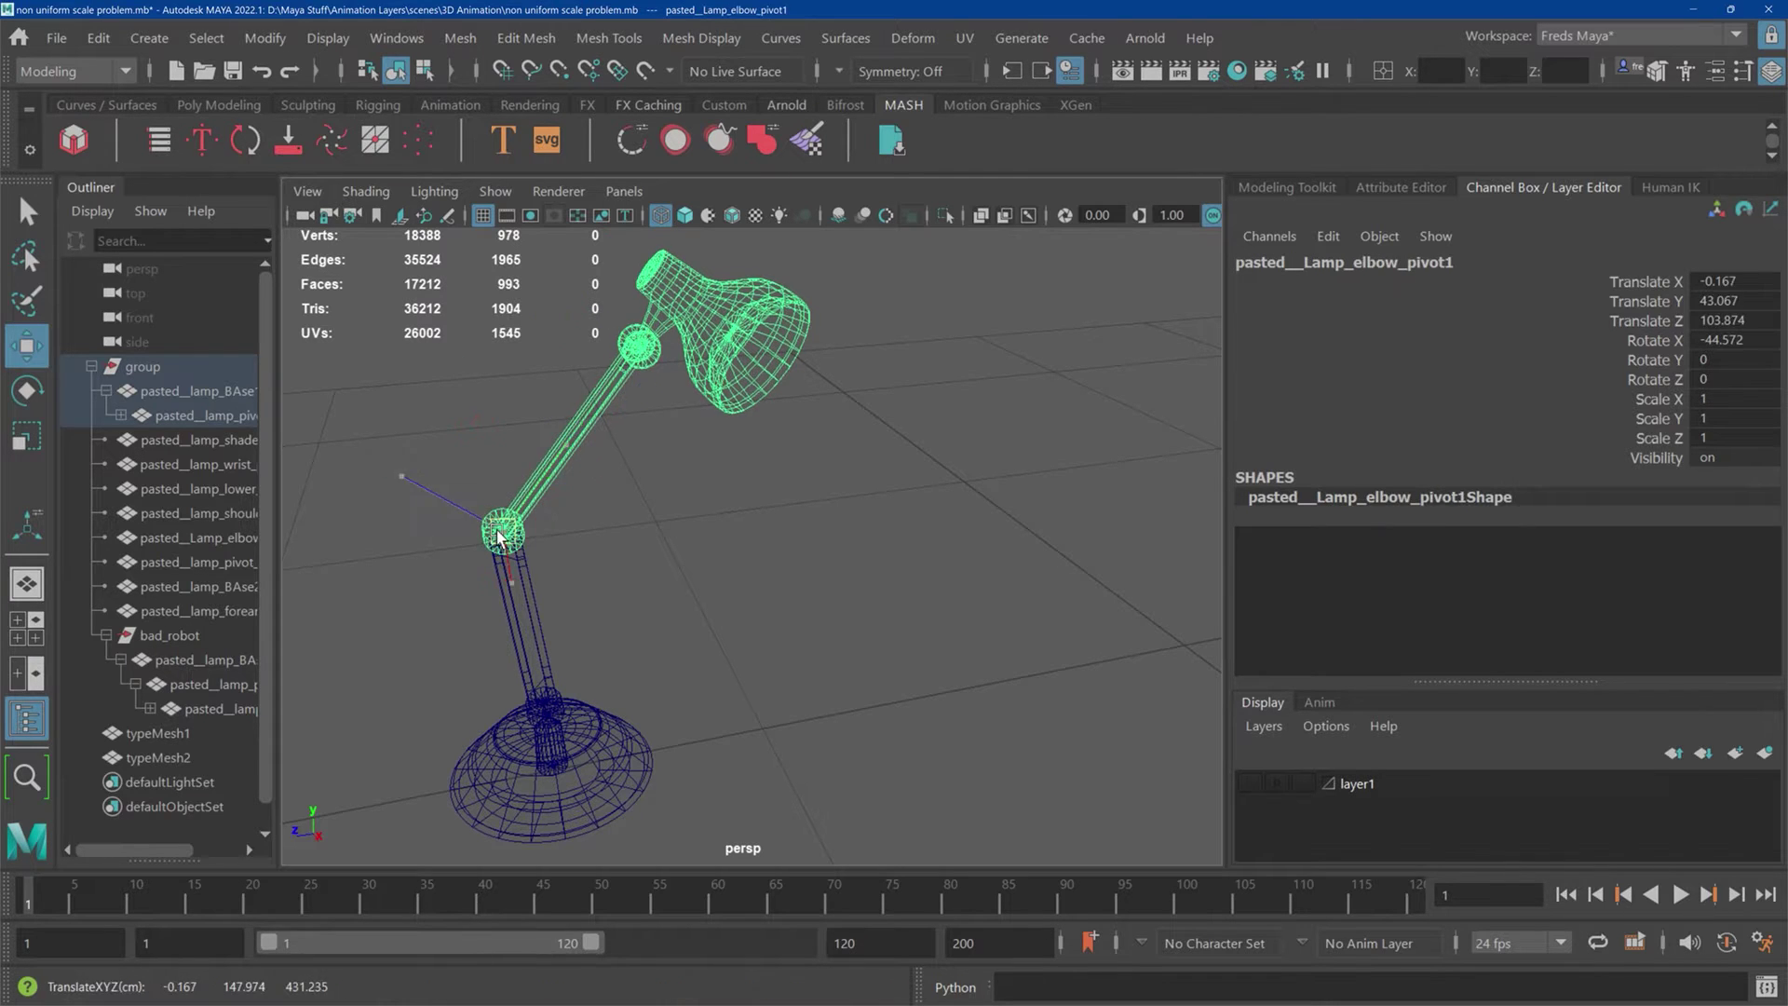
{"action": "left_click", "coordinate": [533, 633]}
{"action": "left_click_drag", "start_coordinate": [712, 661], "coordinate": [743, 640], "text": "alt"}
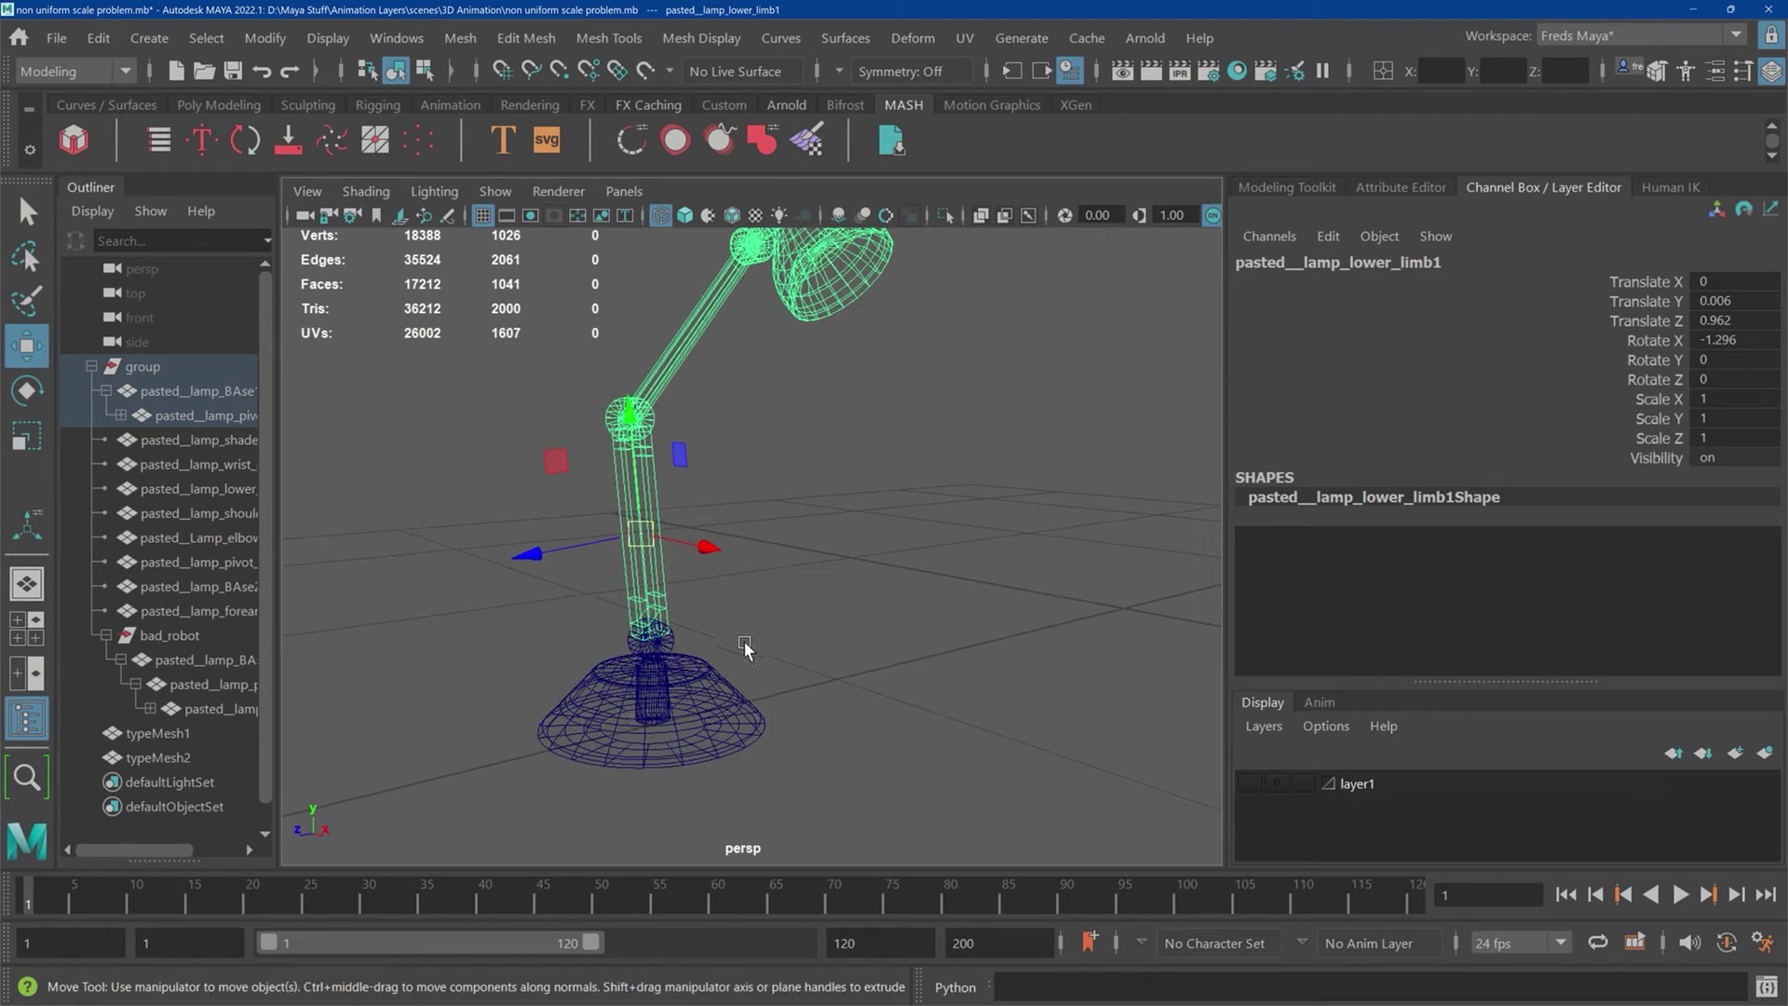
{"action": "left_click", "coordinate": [669, 655]}
{"action": "left_click", "coordinate": [658, 677]}
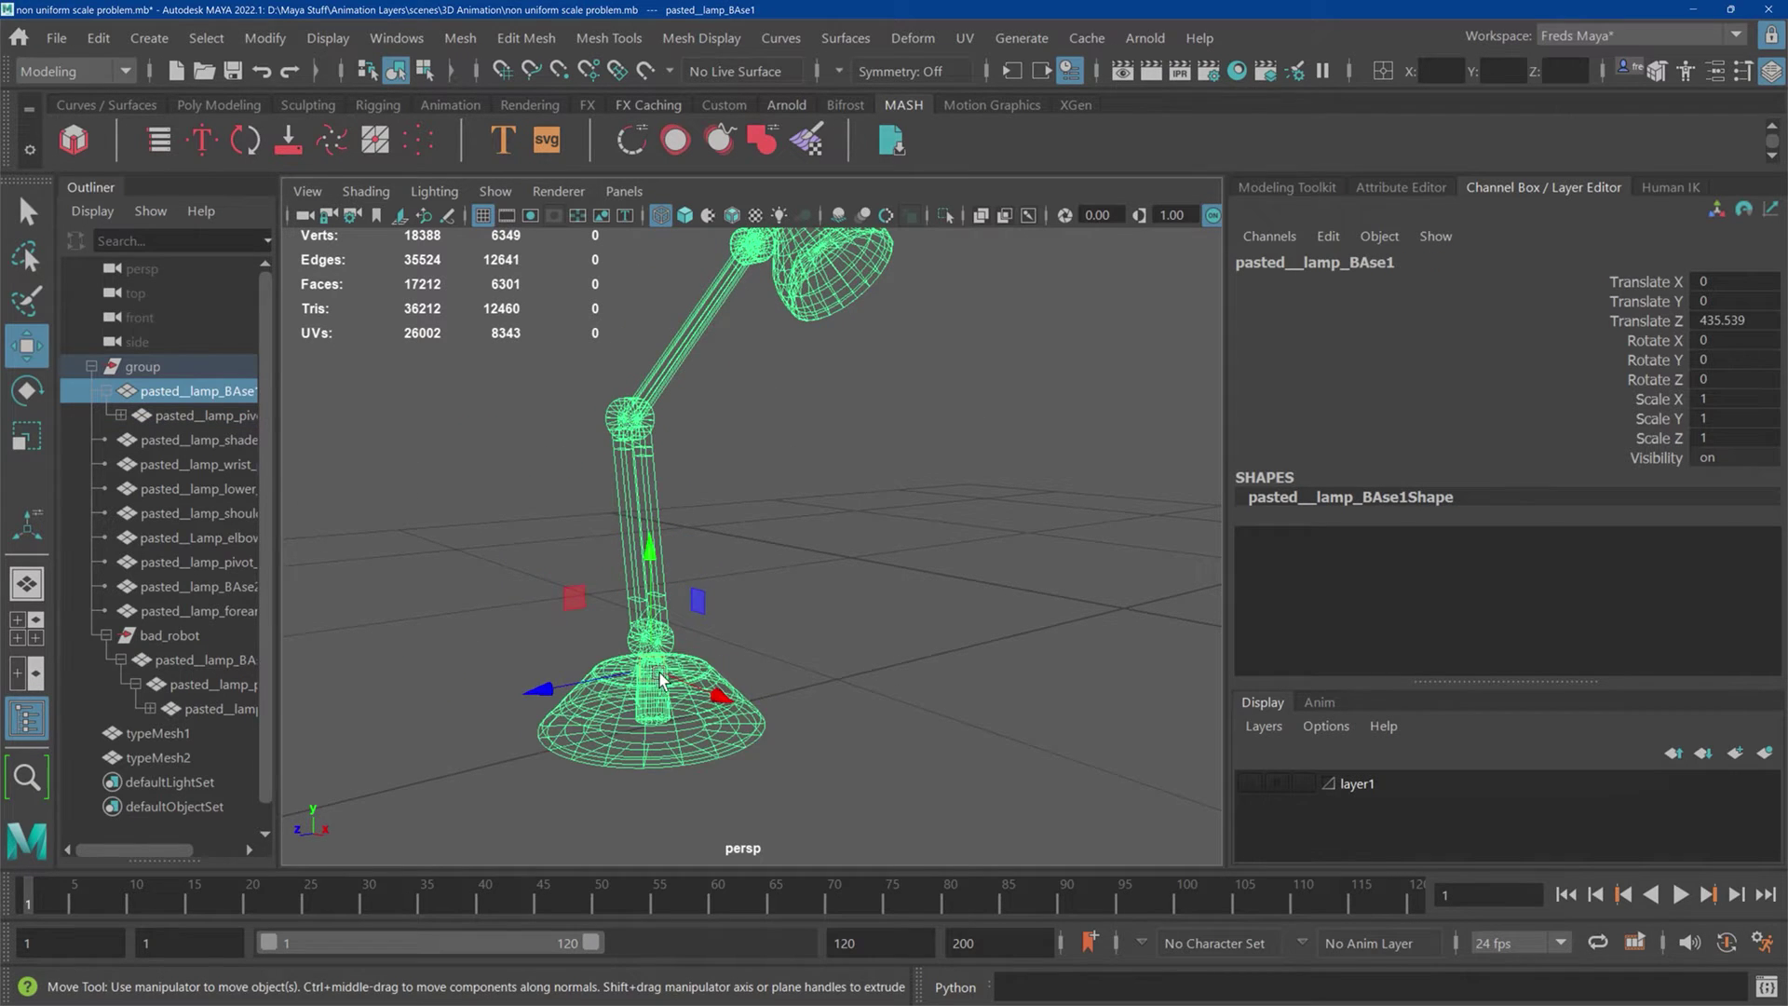
Step: Inspect the pivot piece inside the lamp base up close, then select the base as its parent
{"action": "scroll", "coordinate": [728, 640], "scroll_direction": "up", "scroll_amount": 5}
{"action": "left_click_drag", "start_coordinate": [728, 640], "coordinate": [734, 625], "text": "alt"}
{"action": "left_click", "coordinate": [735, 628]}
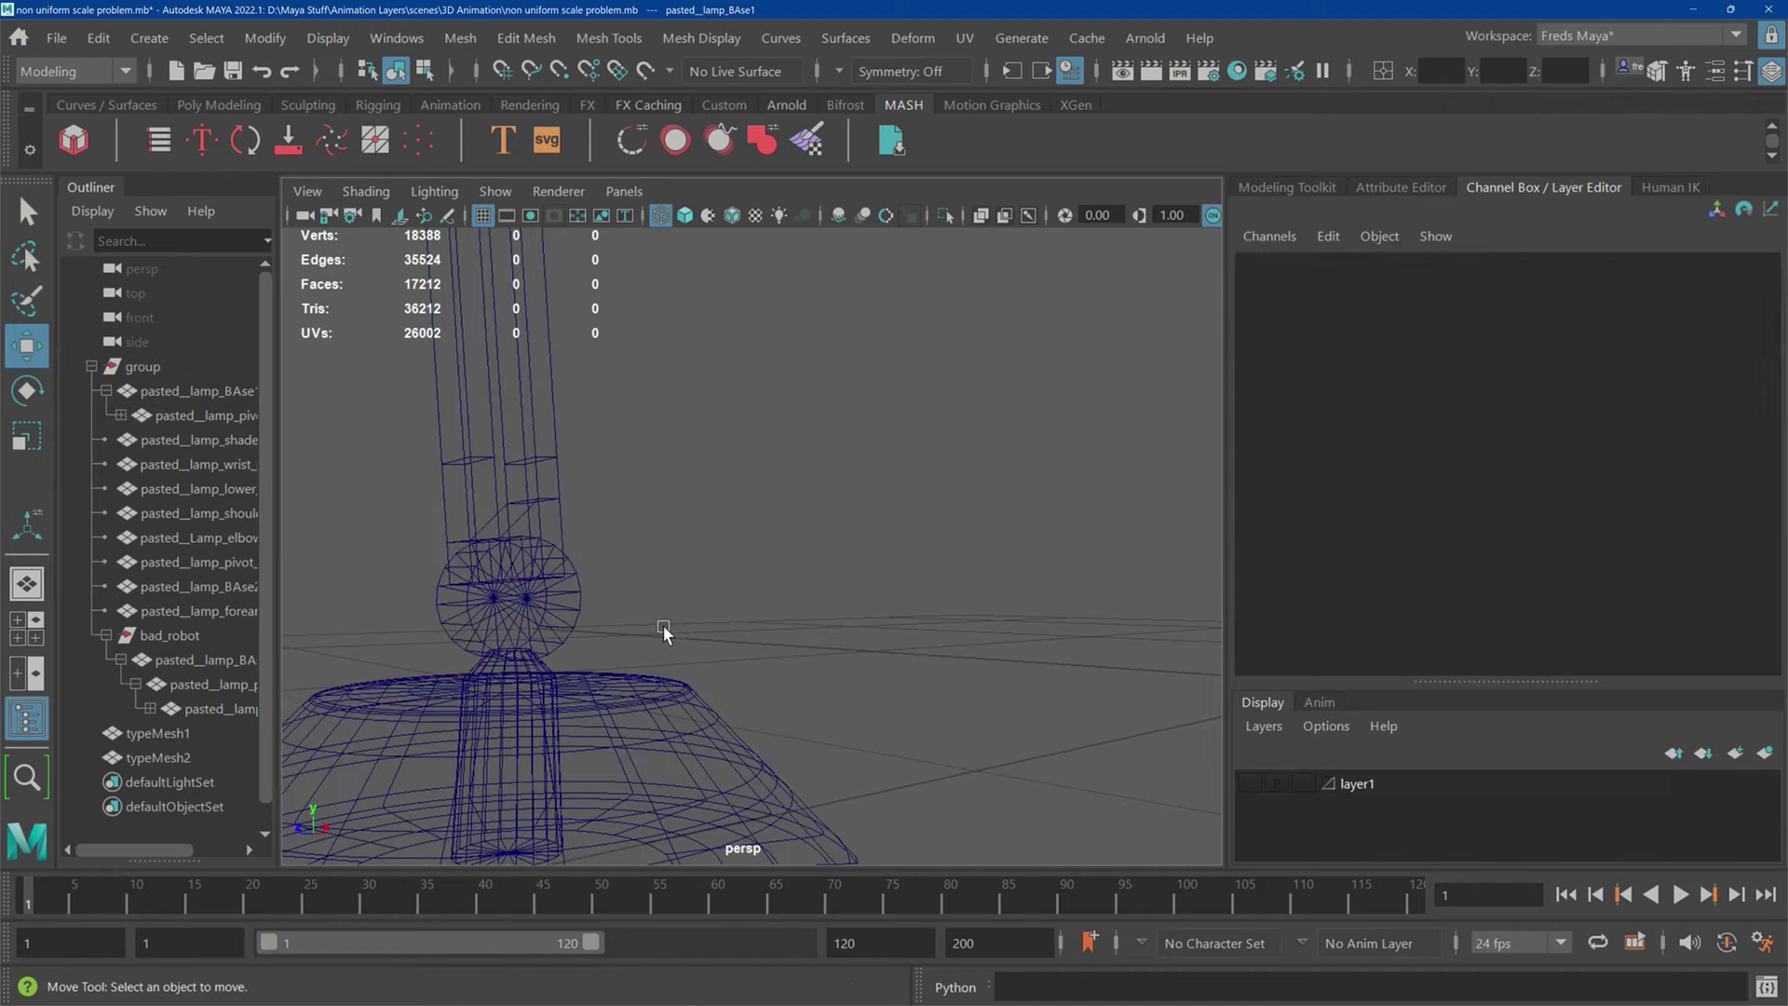
{"action": "left_click", "coordinate": [516, 663]}
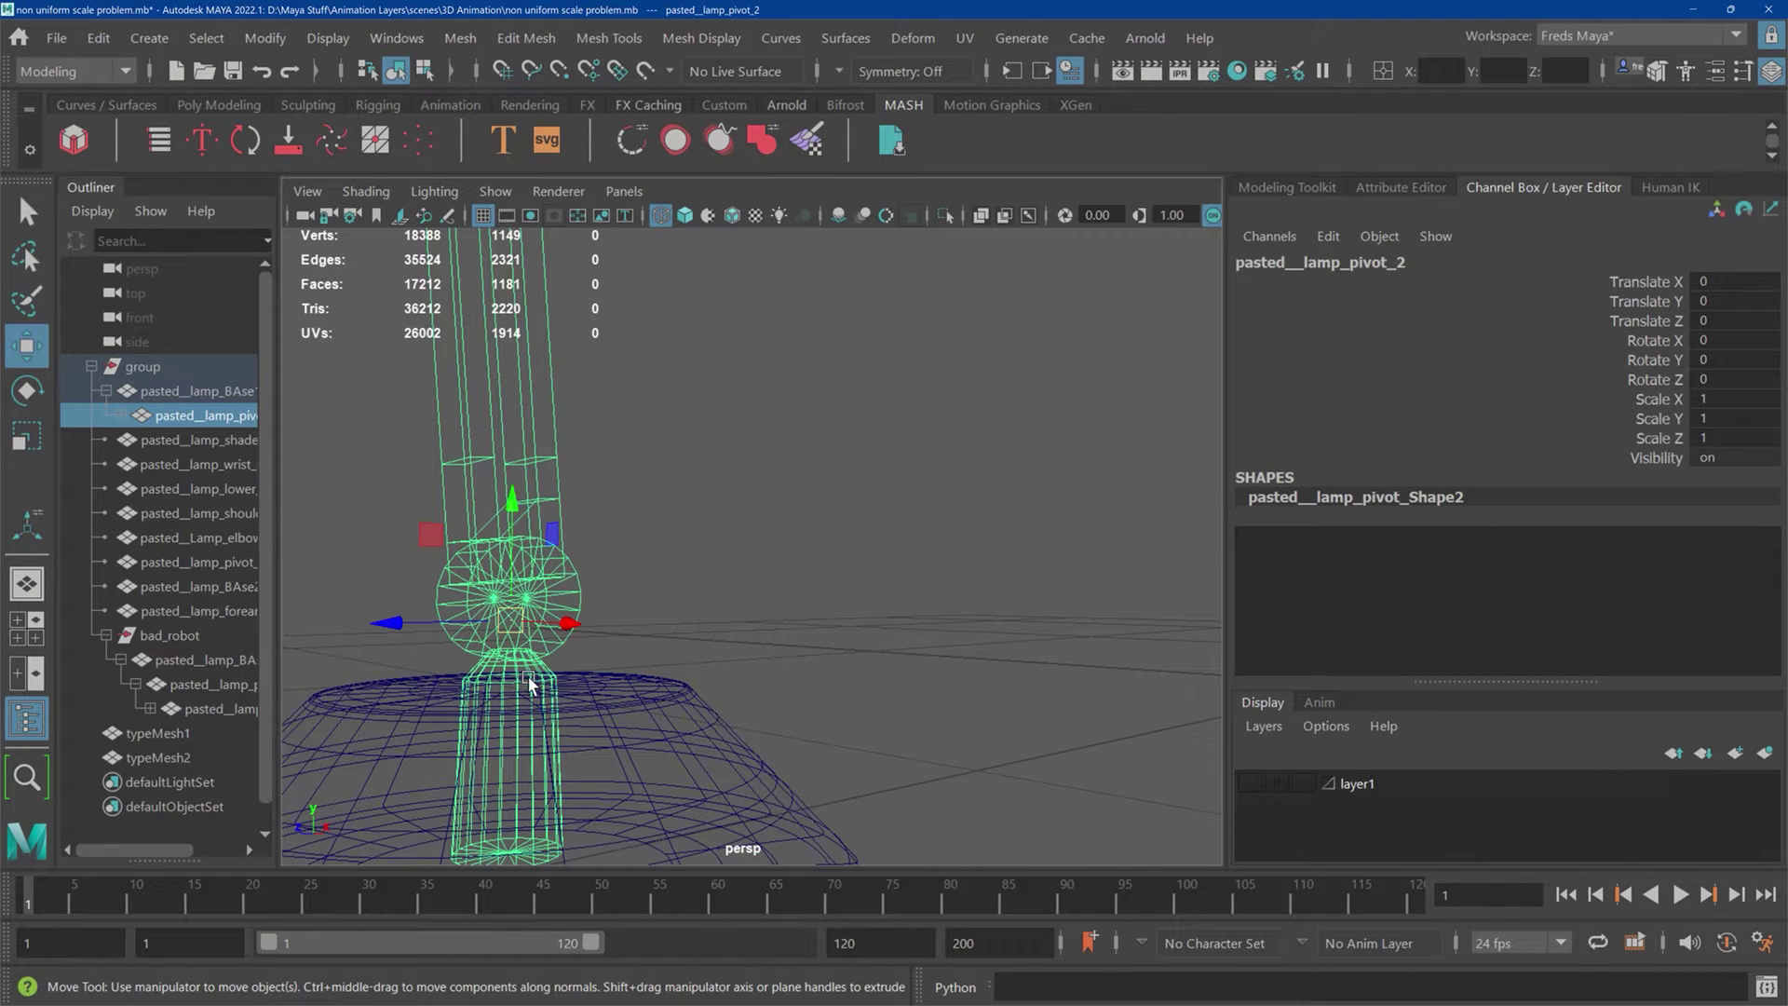
{"action": "left_click", "coordinate": [650, 700]}
{"action": "scroll", "coordinate": [770, 528], "scroll_direction": "down", "scroll_amount": 3}
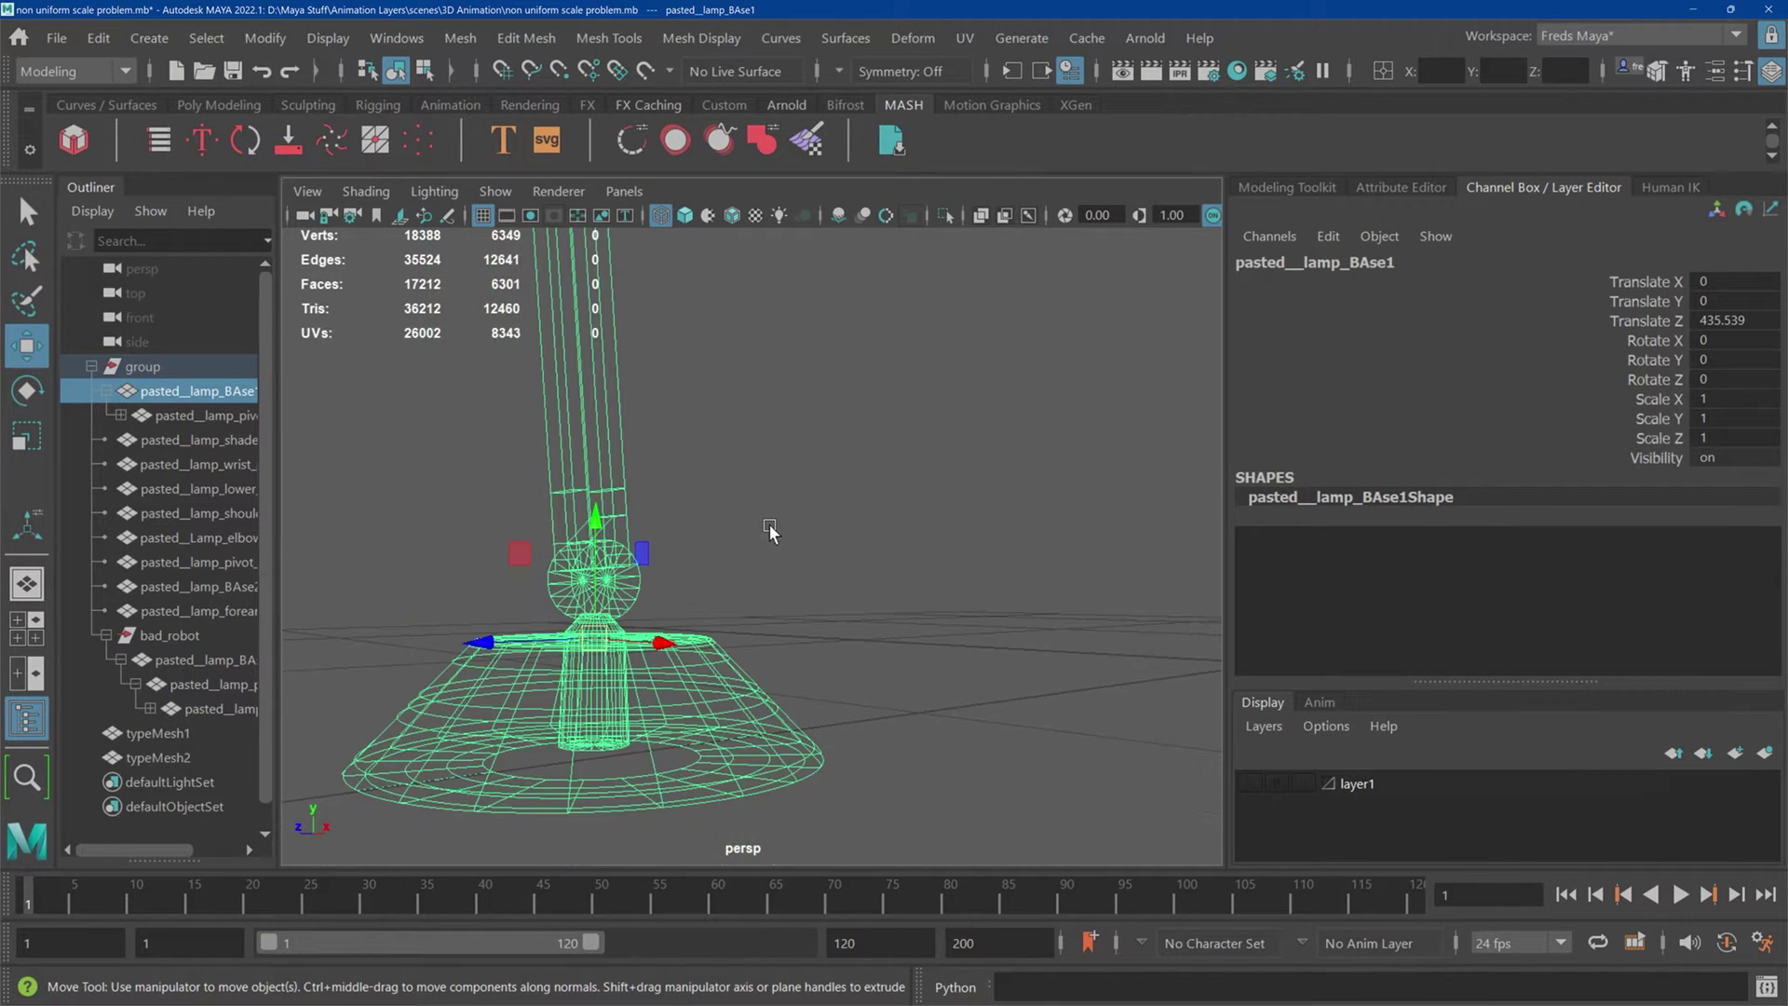
{"action": "scroll", "coordinate": [770, 527], "scroll_direction": "up", "scroll_amount": 3}
Step: Examine the lamp's chain of parented parts in the Hypergraph Hierarchy, selecting its nodes, then close the graph
{"action": "left_click", "coordinate": [411, 41]}
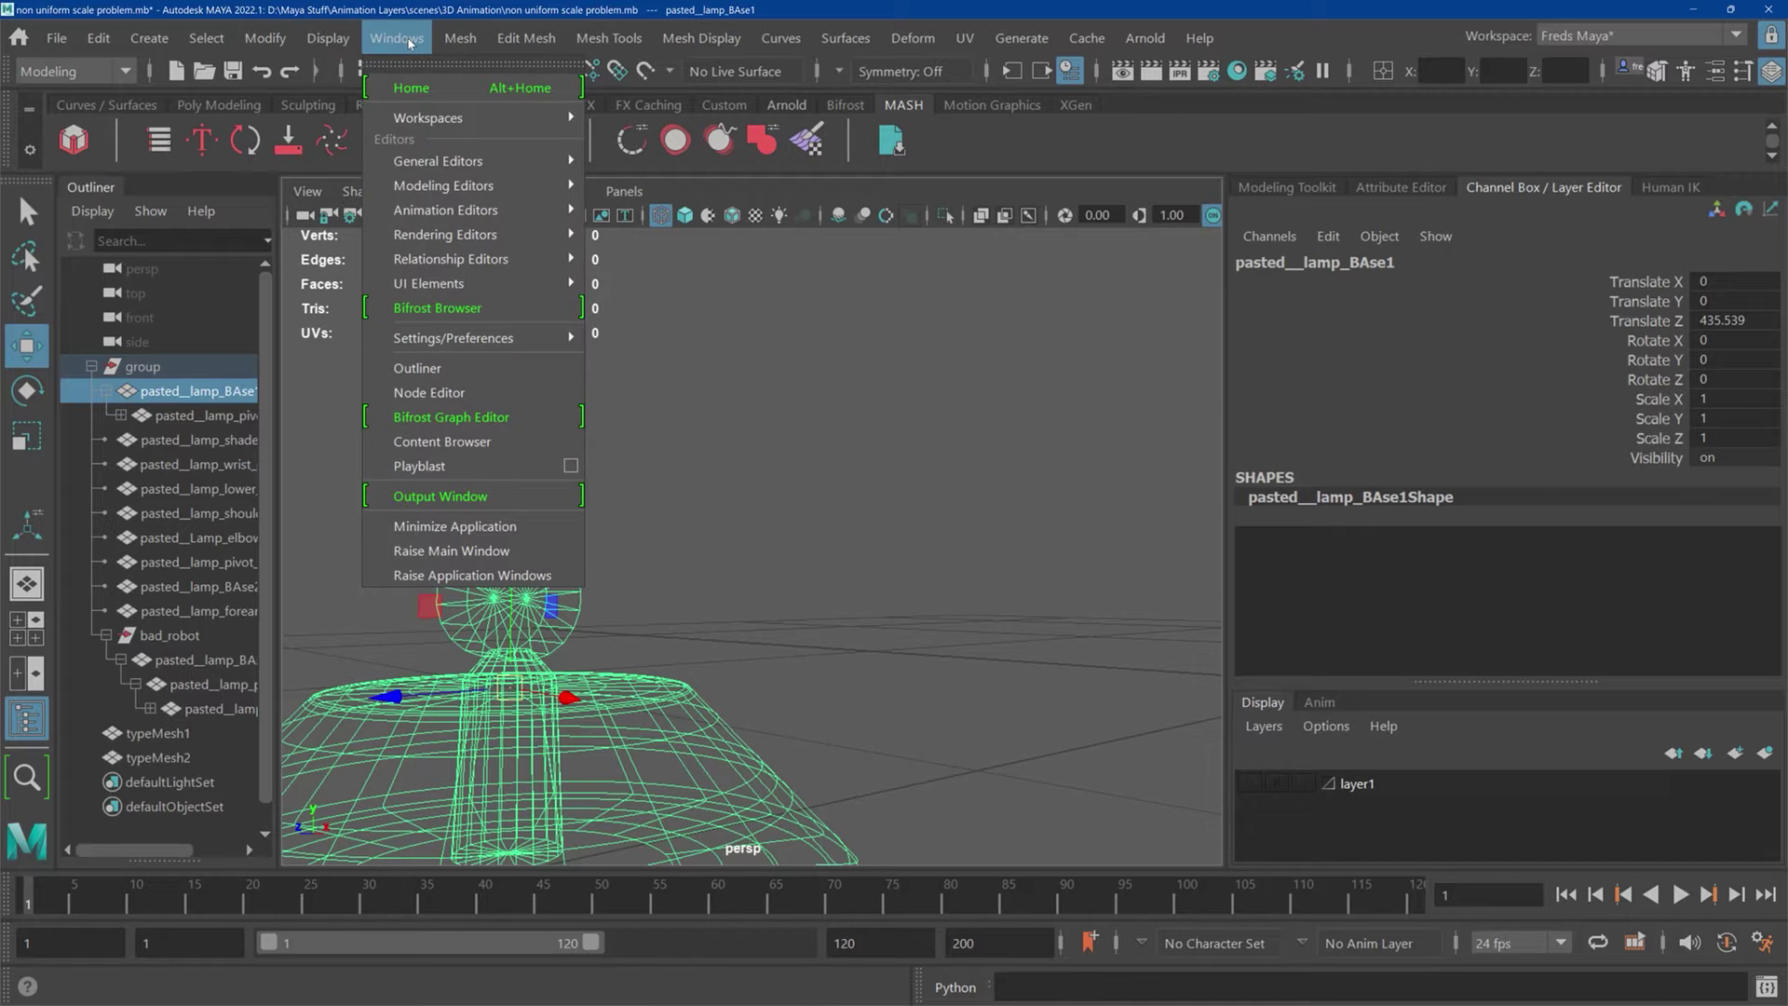
{"action": "mouse_move", "coordinate": [447, 157]}
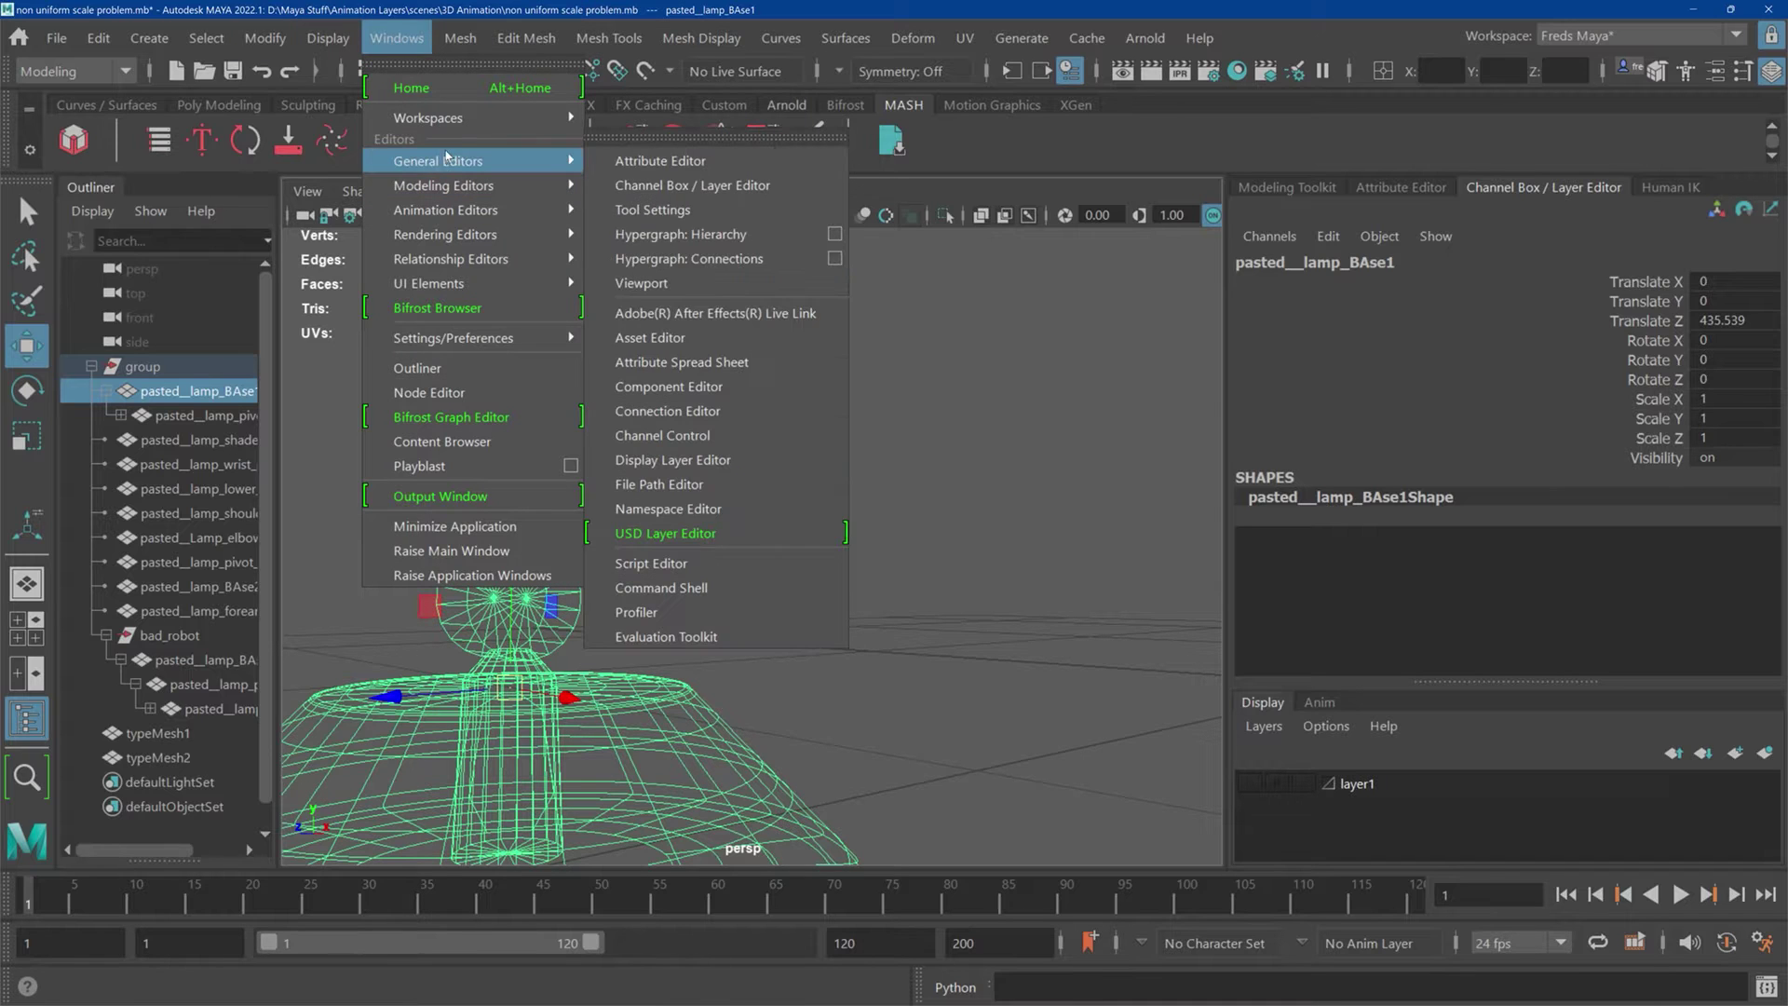
{"action": "left_click", "coordinate": [745, 235]}
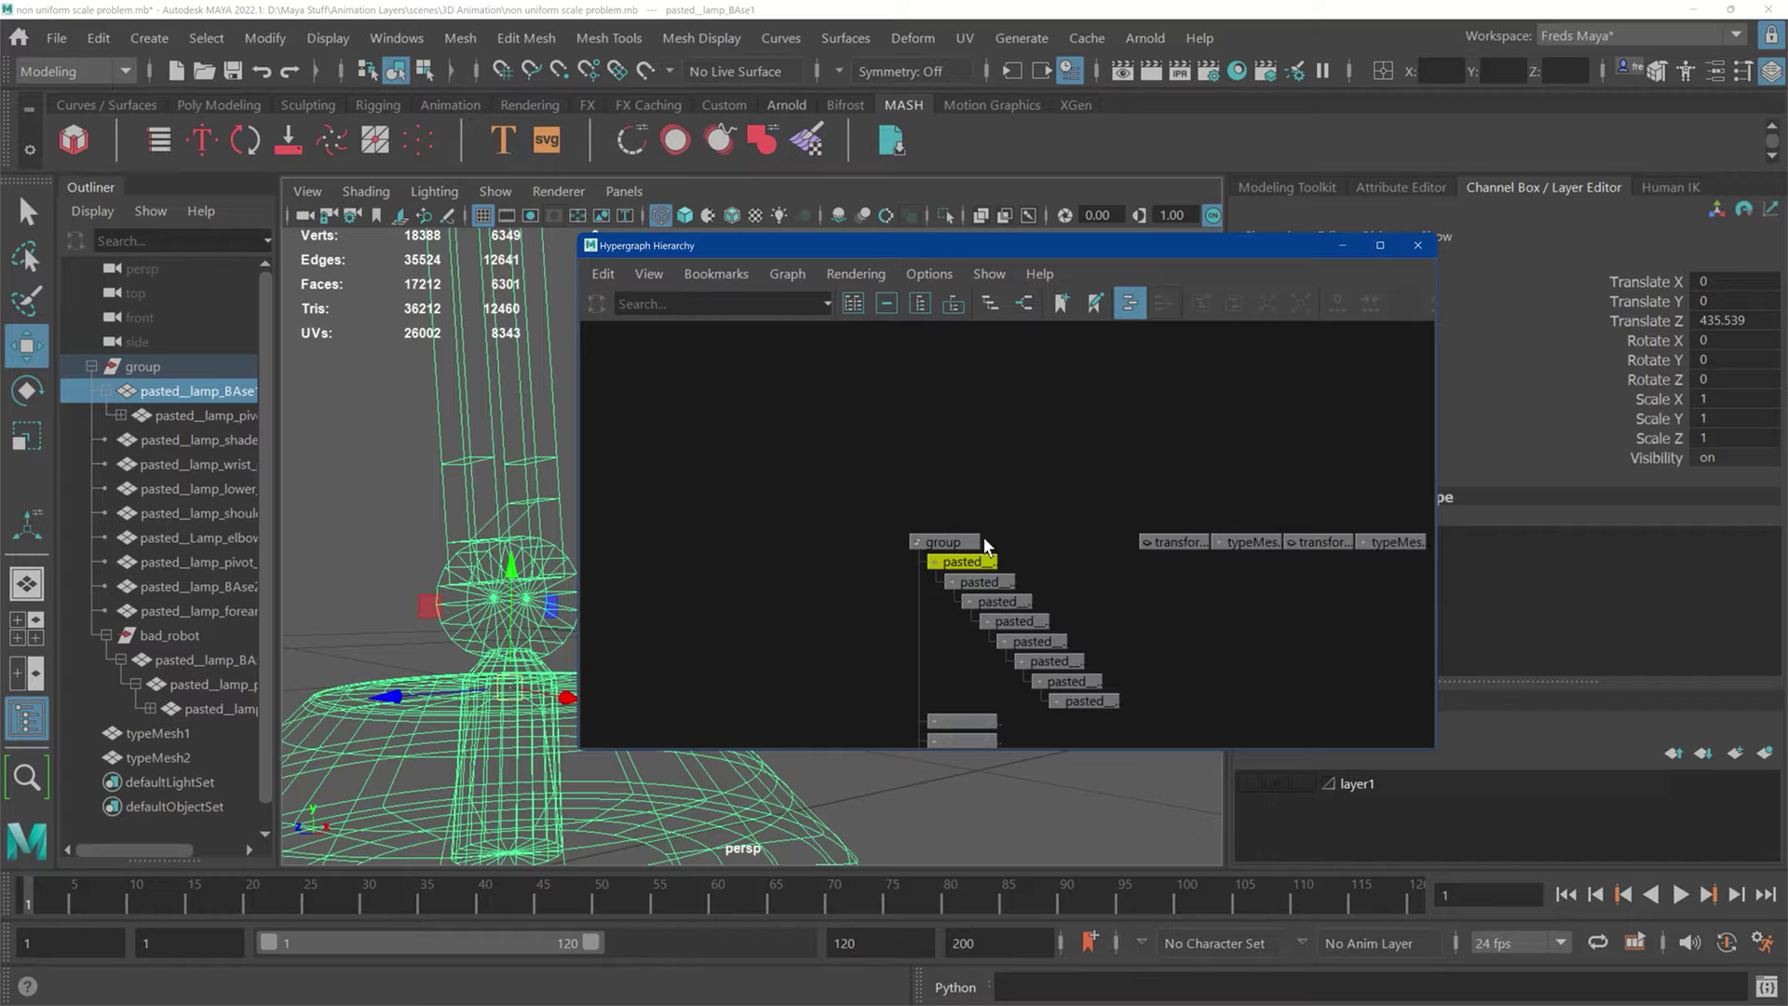
{"action": "left_click_drag", "start_coordinate": [978, 491], "coordinate": [1123, 678]}
{"action": "left_click", "coordinate": [388, 473]}
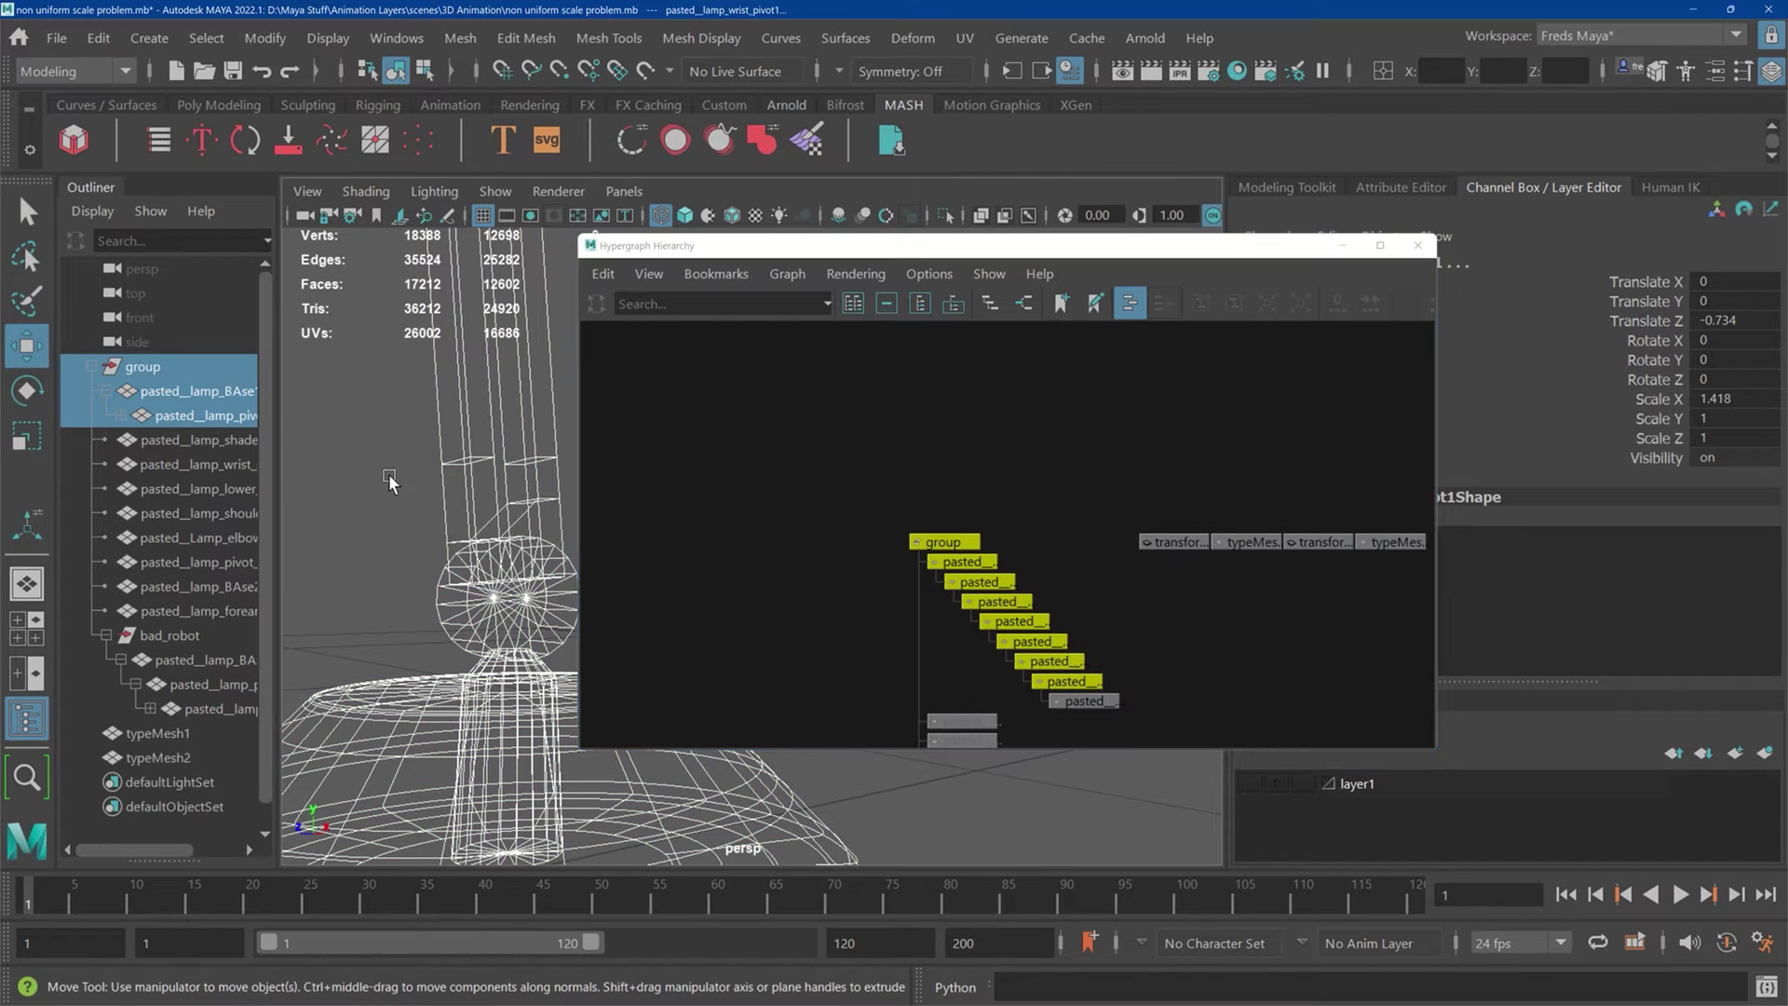
{"action": "left_click", "coordinate": [1417, 244]}
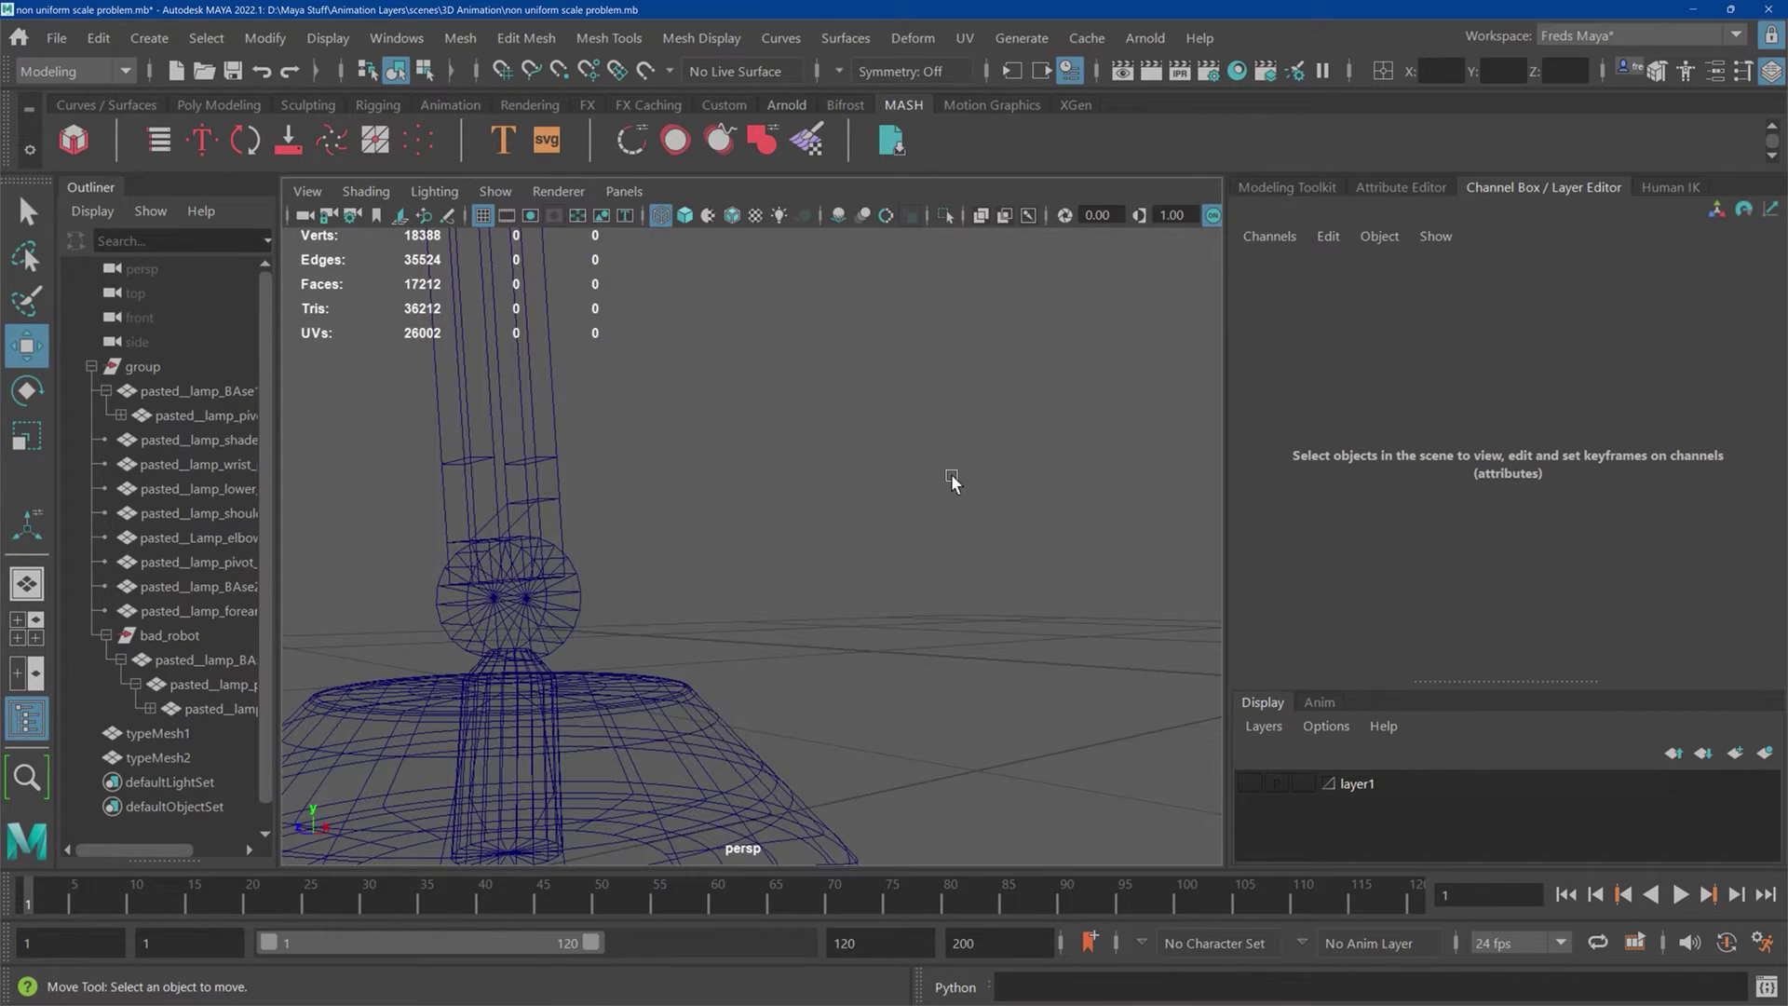
{"action": "left_click_drag", "start_coordinate": [952, 473], "coordinate": [730, 596], "text": "alt"}
{"action": "left_click", "coordinate": [98, 38]}
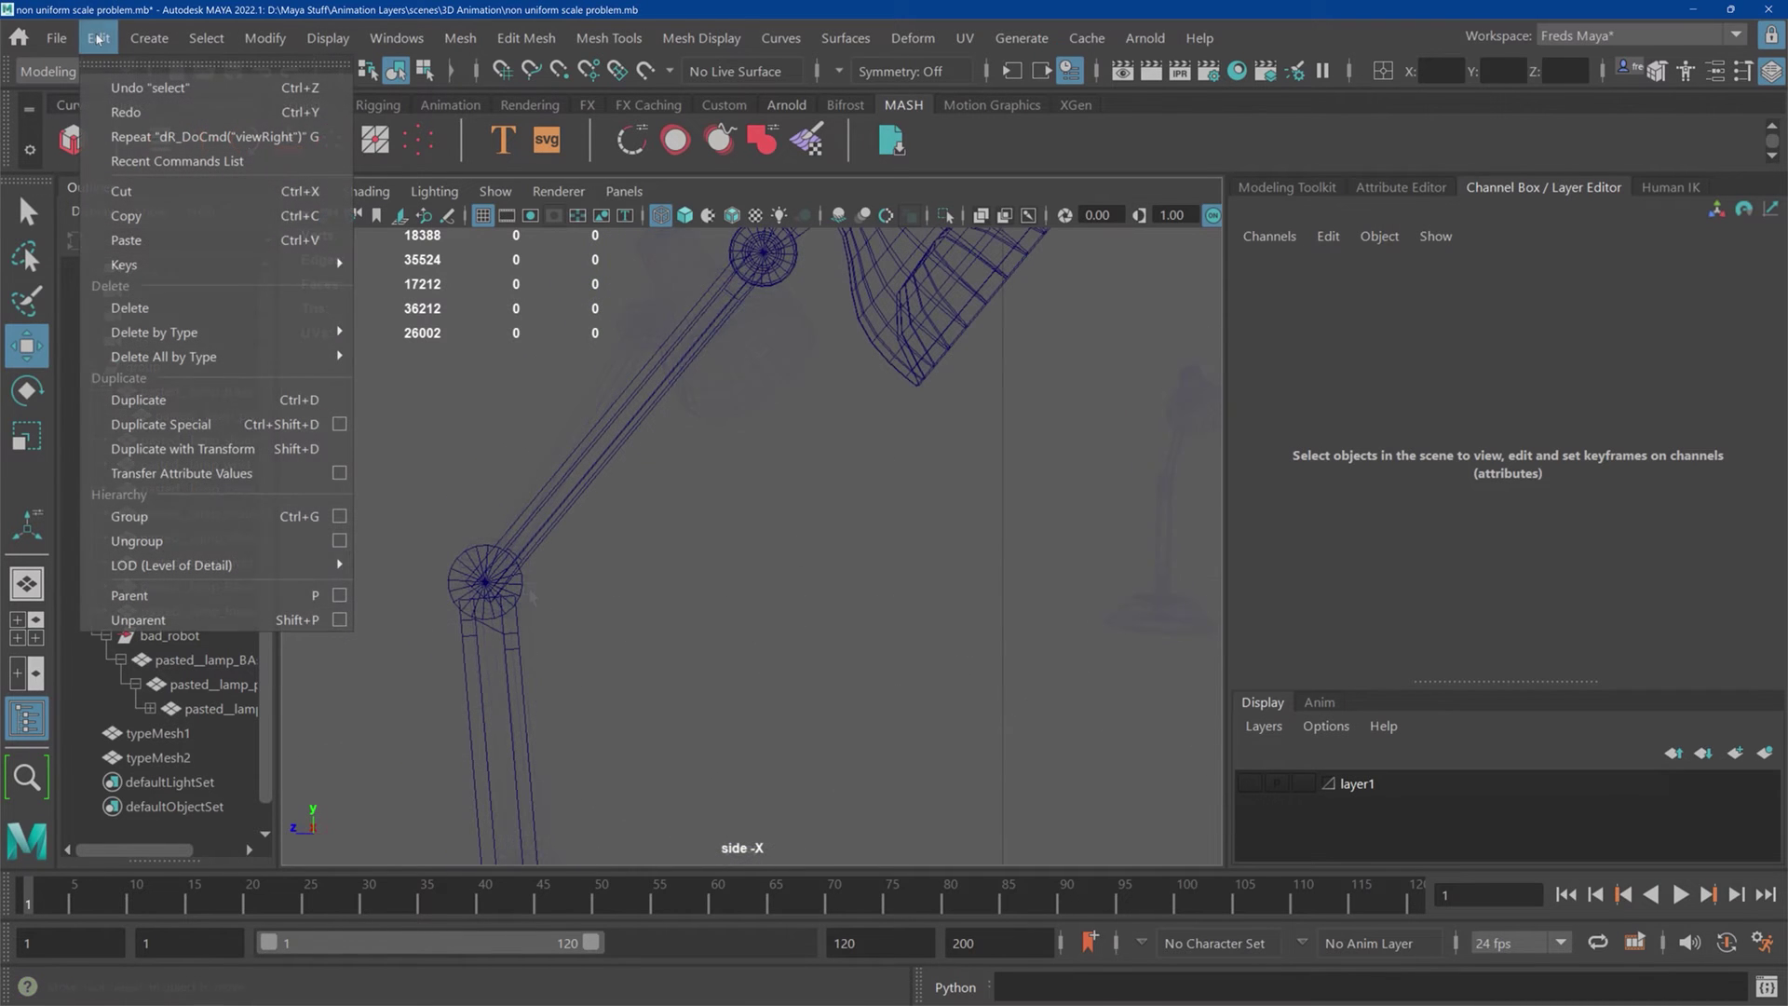
{"action": "left_click", "coordinate": [844, 482]}
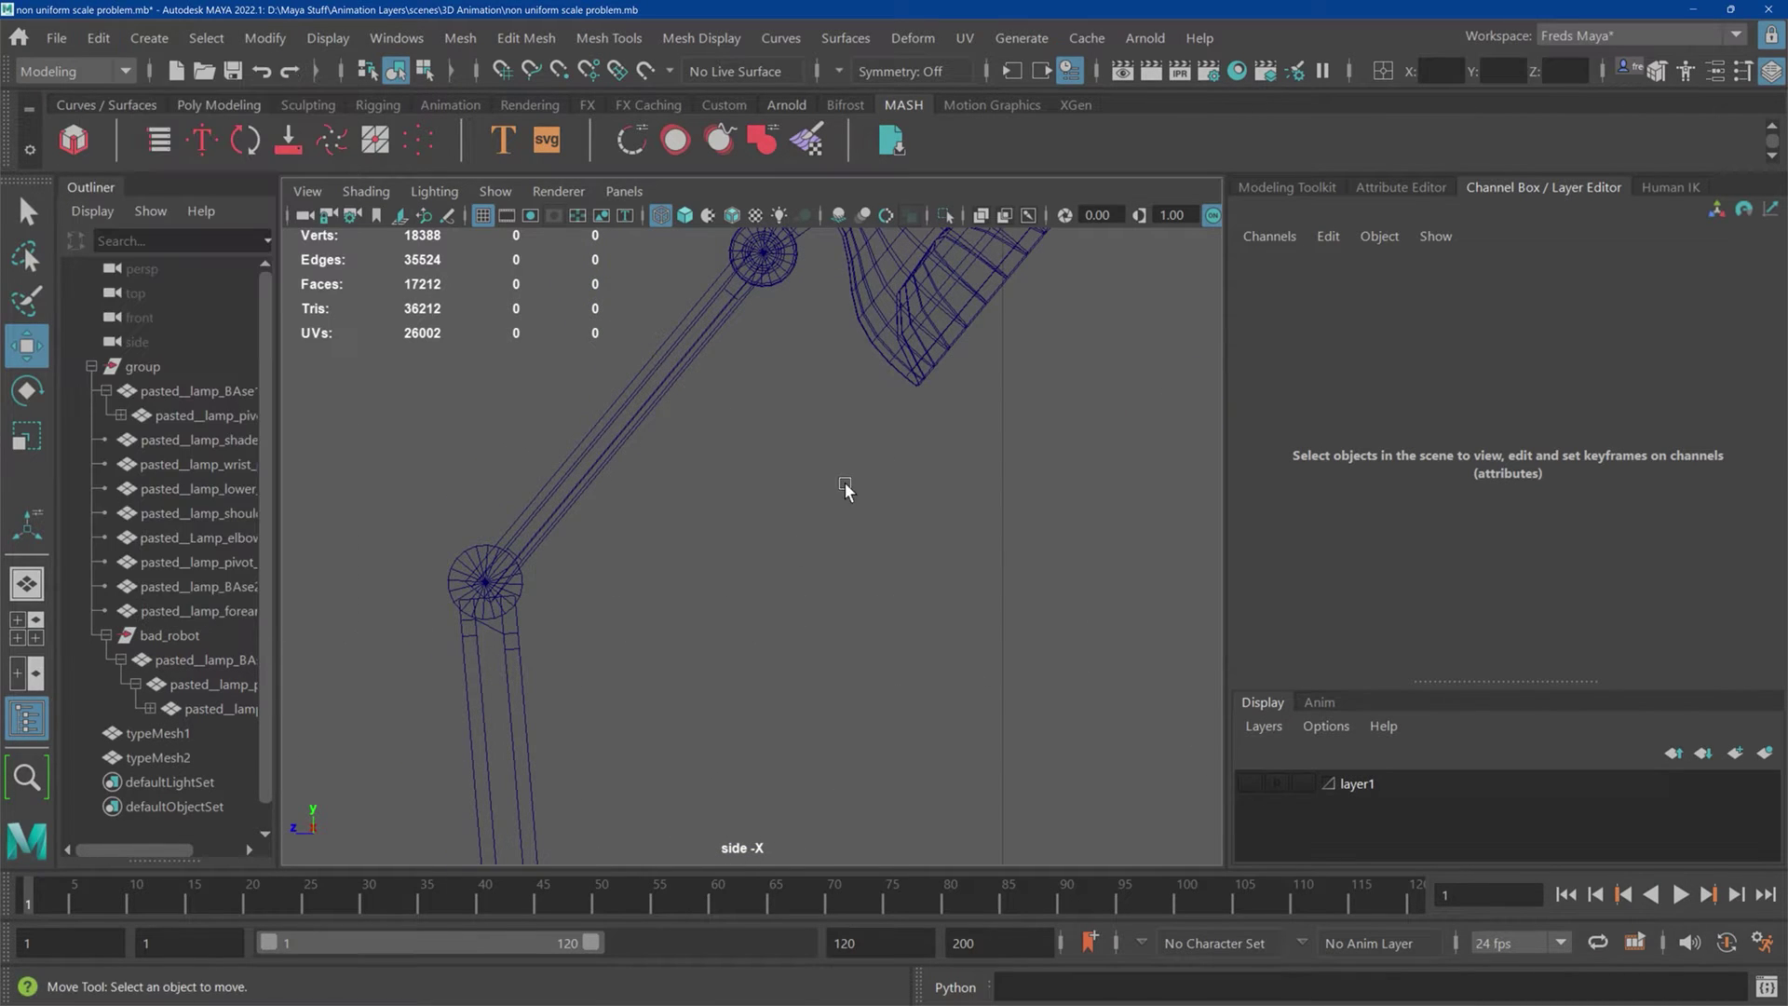
{"action": "scroll", "coordinate": [810, 440], "scroll_direction": "down", "scroll_amount": 3}
{"action": "left_click_drag", "start_coordinate": [810, 440], "coordinate": [679, 423], "text": "alt"}
{"action": "key", "text": "space"}
{"action": "left_click_drag", "start_coordinate": [650, 482], "coordinate": [607, 522], "text": "alt"}
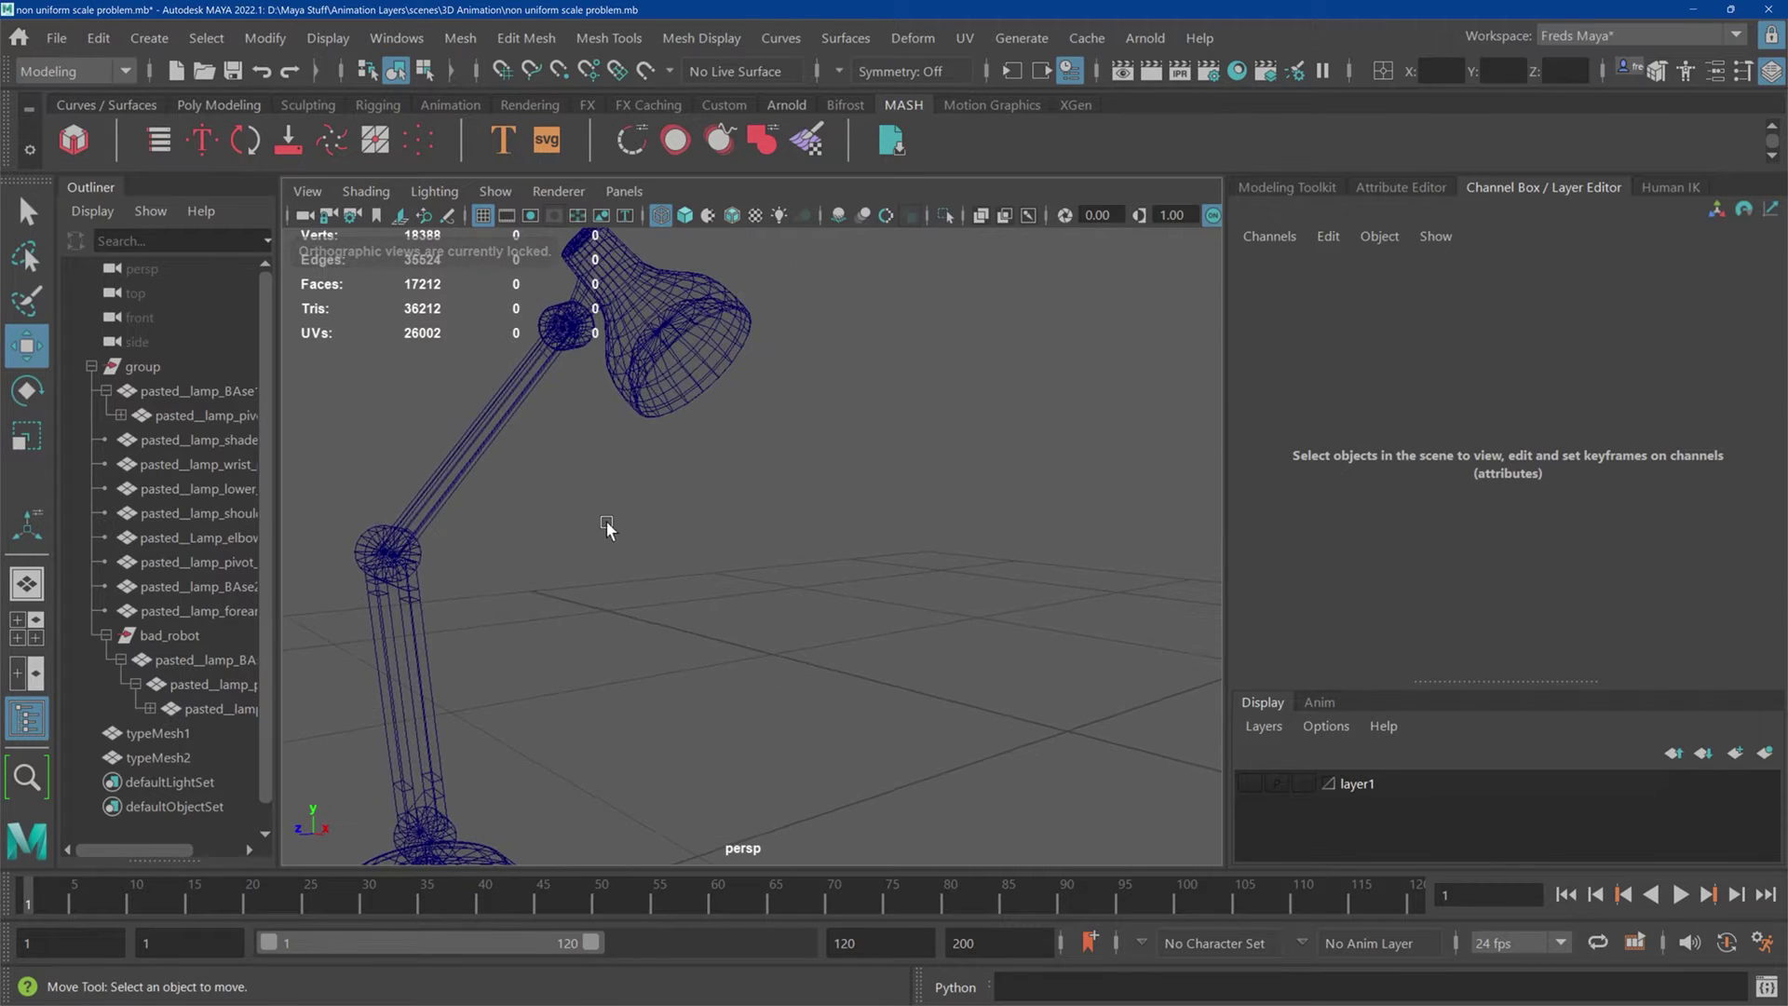
Step: Select the lamp's elbow pivot and then its base to compare the parts parented under each
{"action": "scroll", "coordinate": [605, 522], "scroll_direction": "up", "scroll_amount": 3}
{"action": "middle_click_drag", "start_coordinate": [600, 523], "coordinate": [793, 572], "text": "alt"}
{"action": "left_click", "coordinate": [593, 652]}
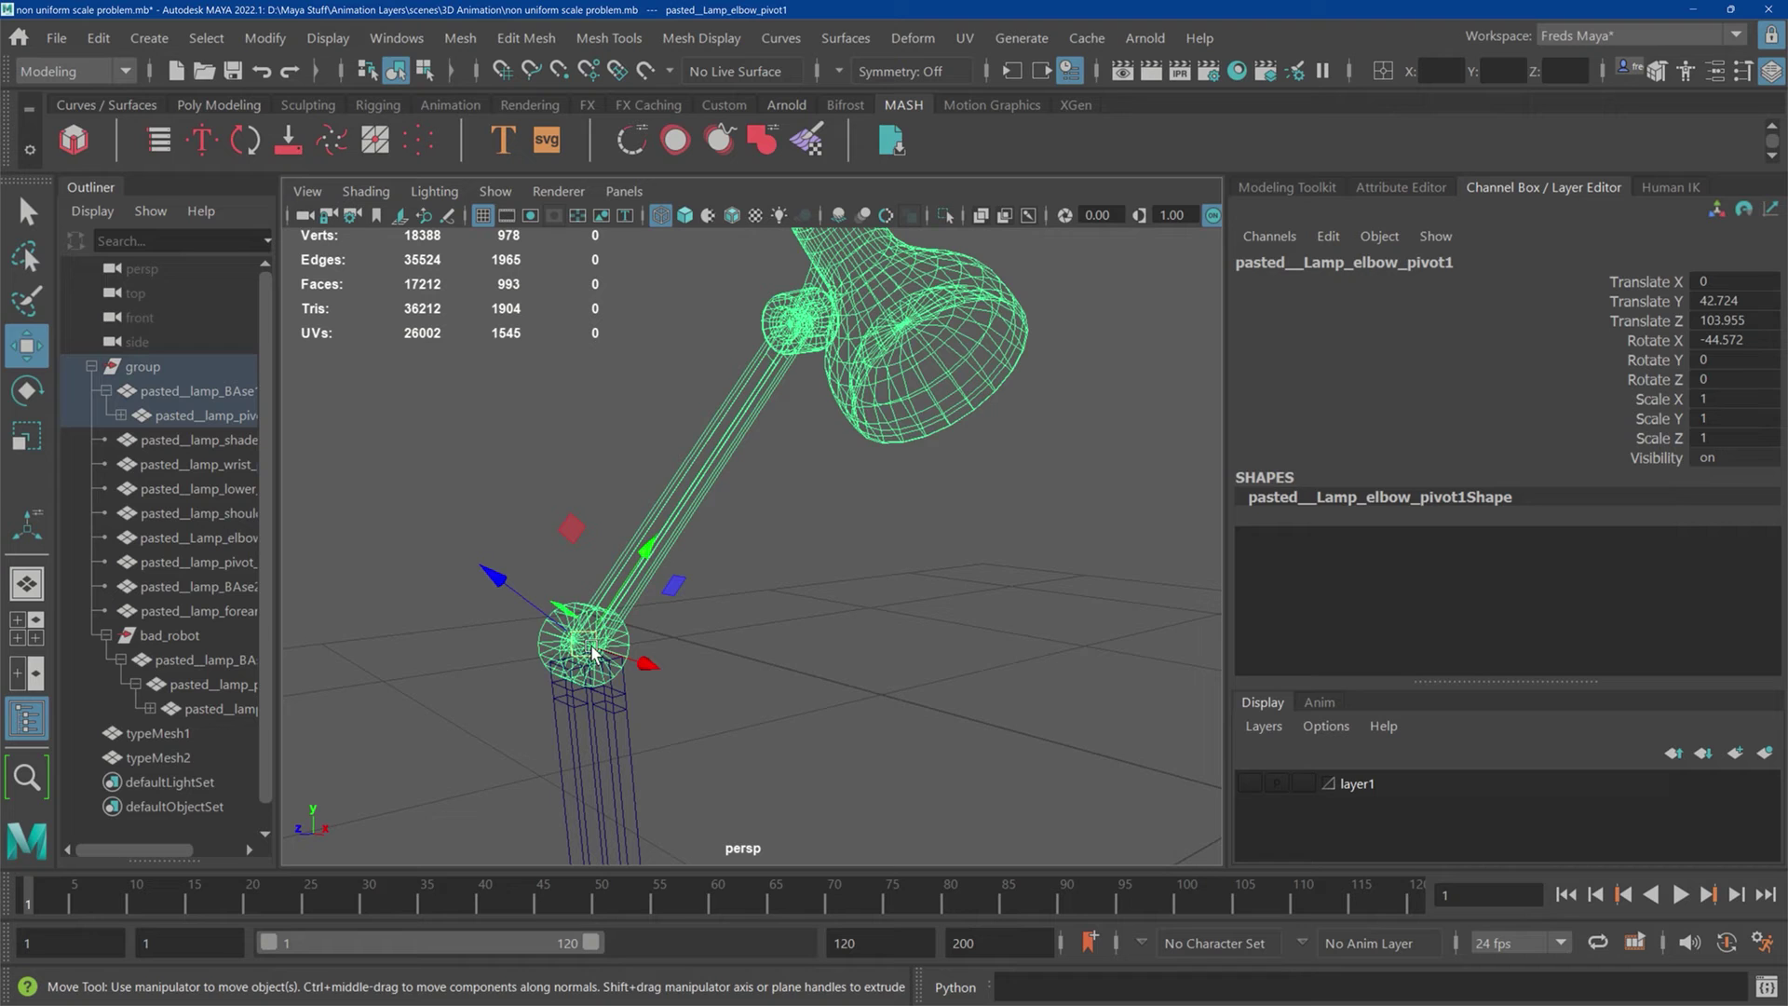
{"action": "middle_click_drag", "start_coordinate": [822, 657], "coordinate": [839, 430], "text": "alt"}
{"action": "scroll", "coordinate": [839, 430], "scroll_direction": "down", "scroll_amount": 3}
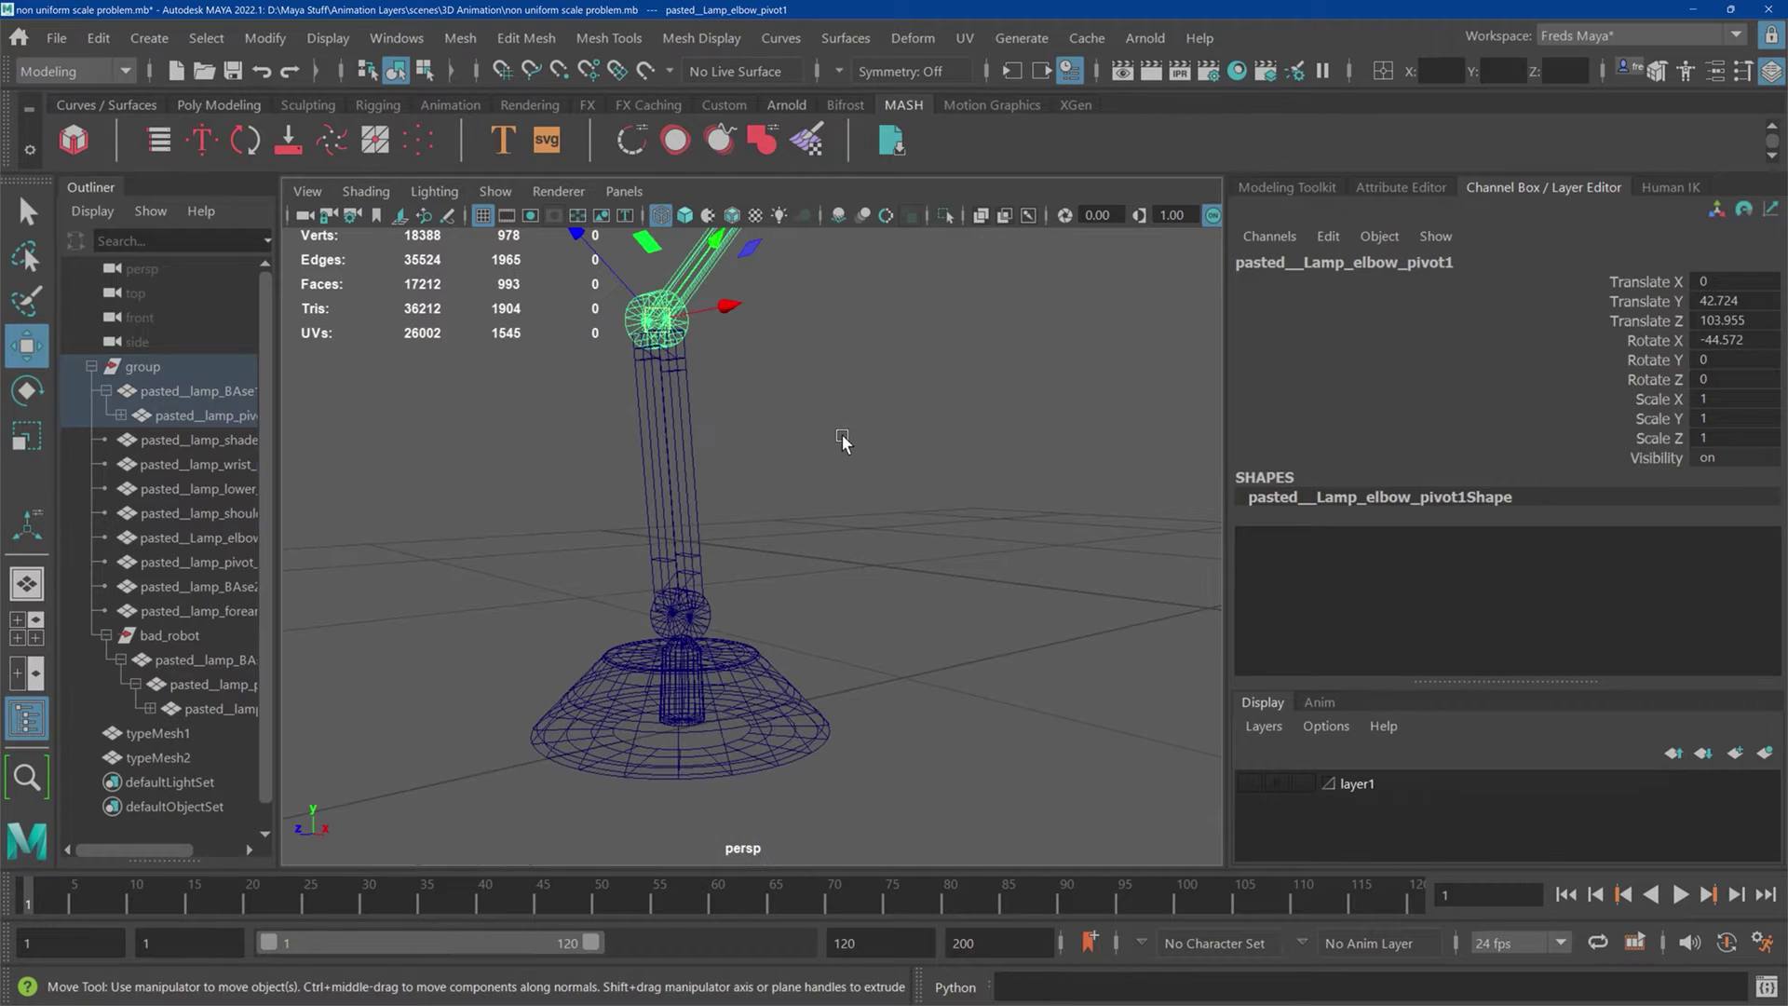
{"action": "left_click", "coordinate": [686, 659]}
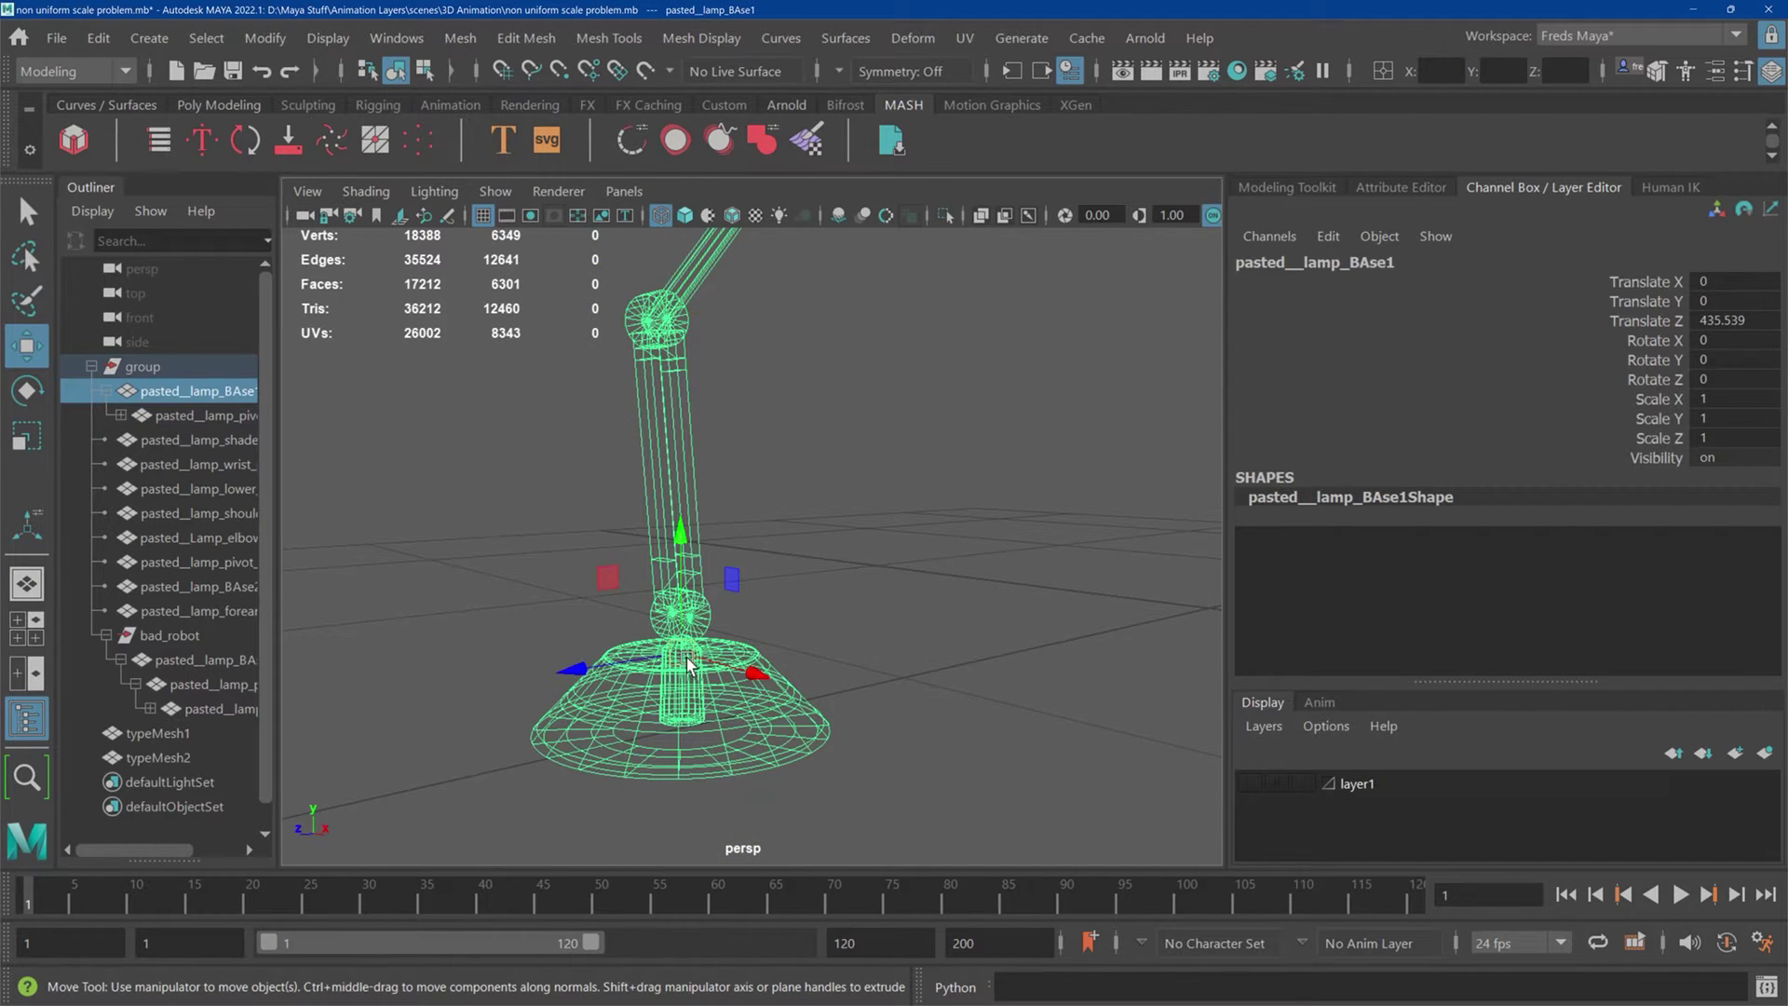
Step: Lock the Rotate X and Rotate Z channels of the pivot piece inside the lamp base
{"action": "left_click", "coordinate": [813, 599]}
{"action": "scroll", "coordinate": [811, 601], "scroll_direction": "up", "scroll_amount": 5}
{"action": "middle_click_drag", "start_coordinate": [807, 600], "coordinate": [948, 413], "text": "alt"}
{"action": "left_click", "coordinate": [787, 421]}
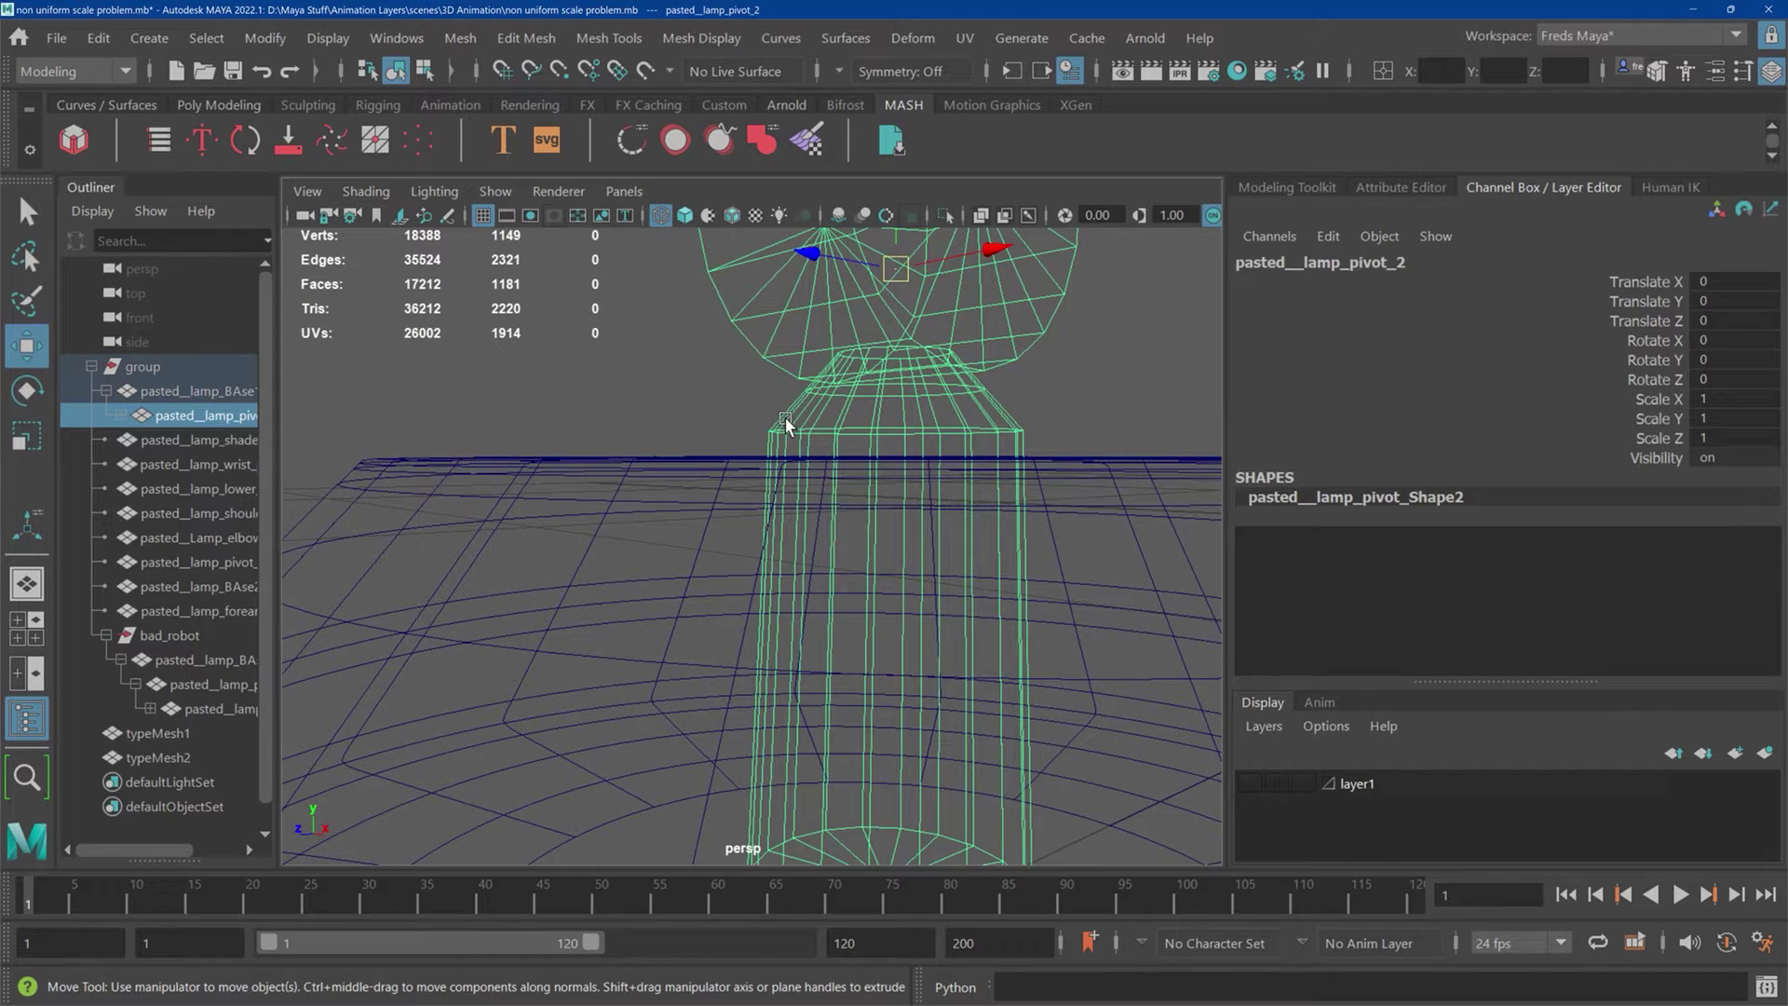
{"action": "key", "text": "f"}
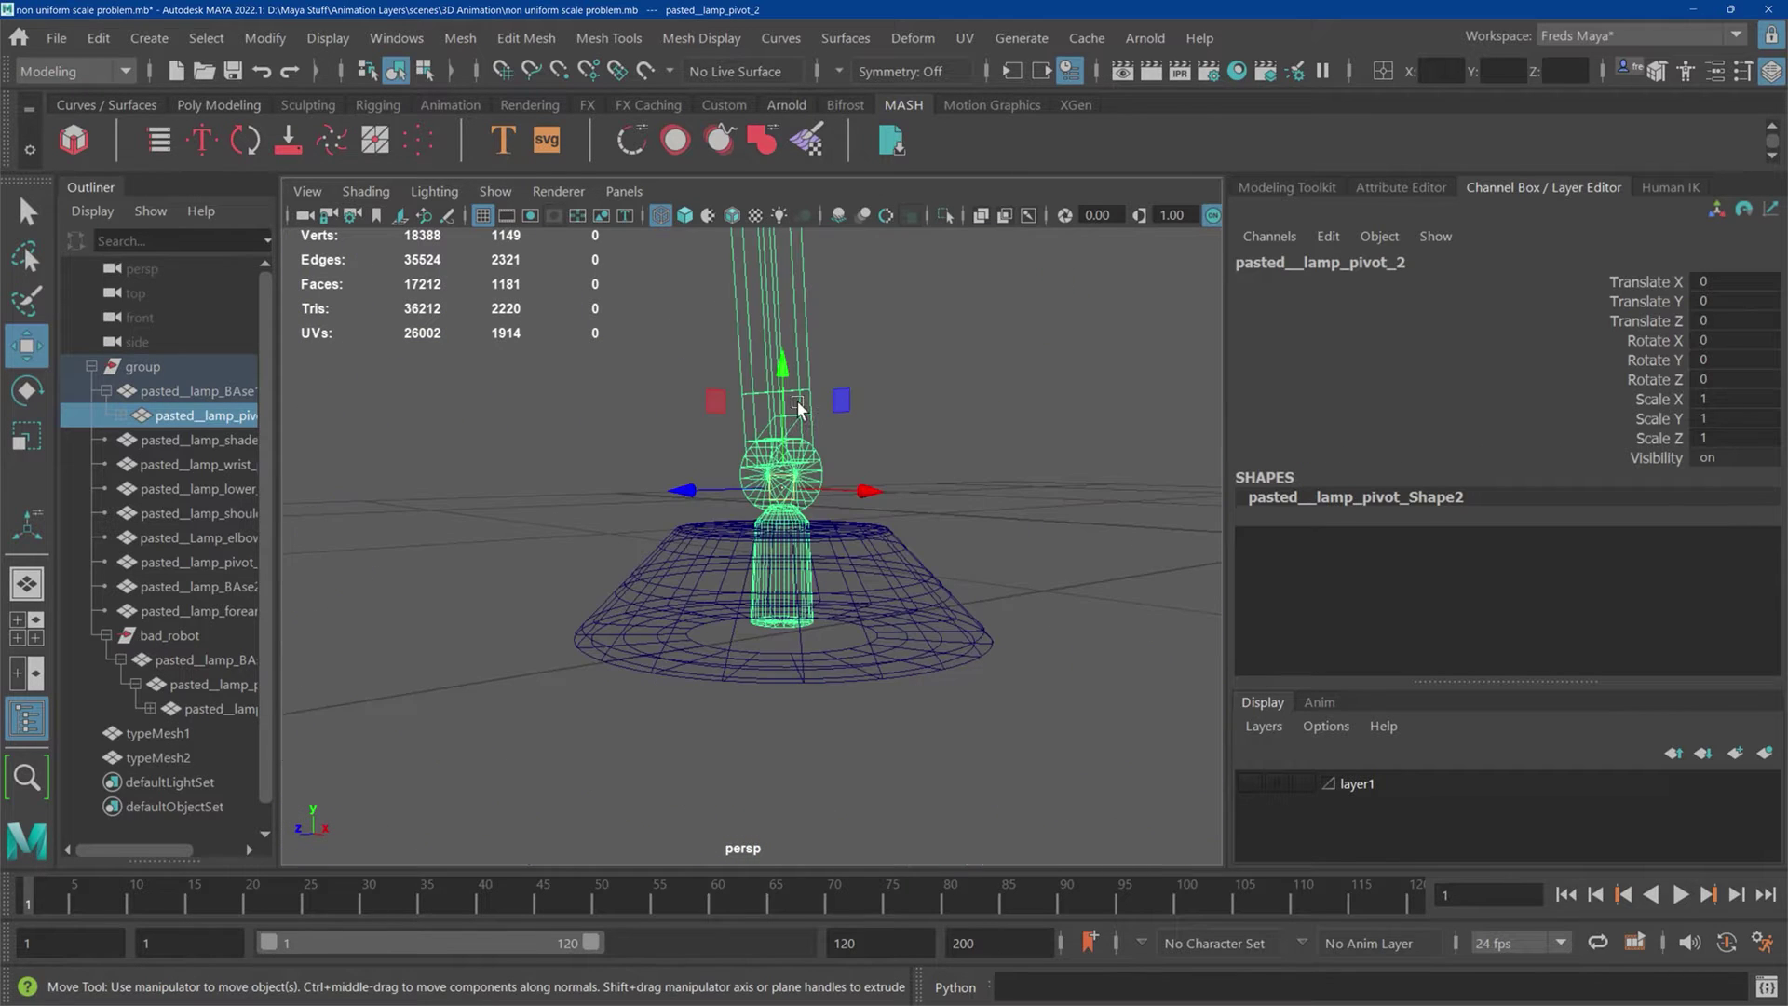
{"action": "left_click", "coordinate": [1677, 342]}
{"action": "left_click", "coordinate": [1662, 380], "text": "shift"}
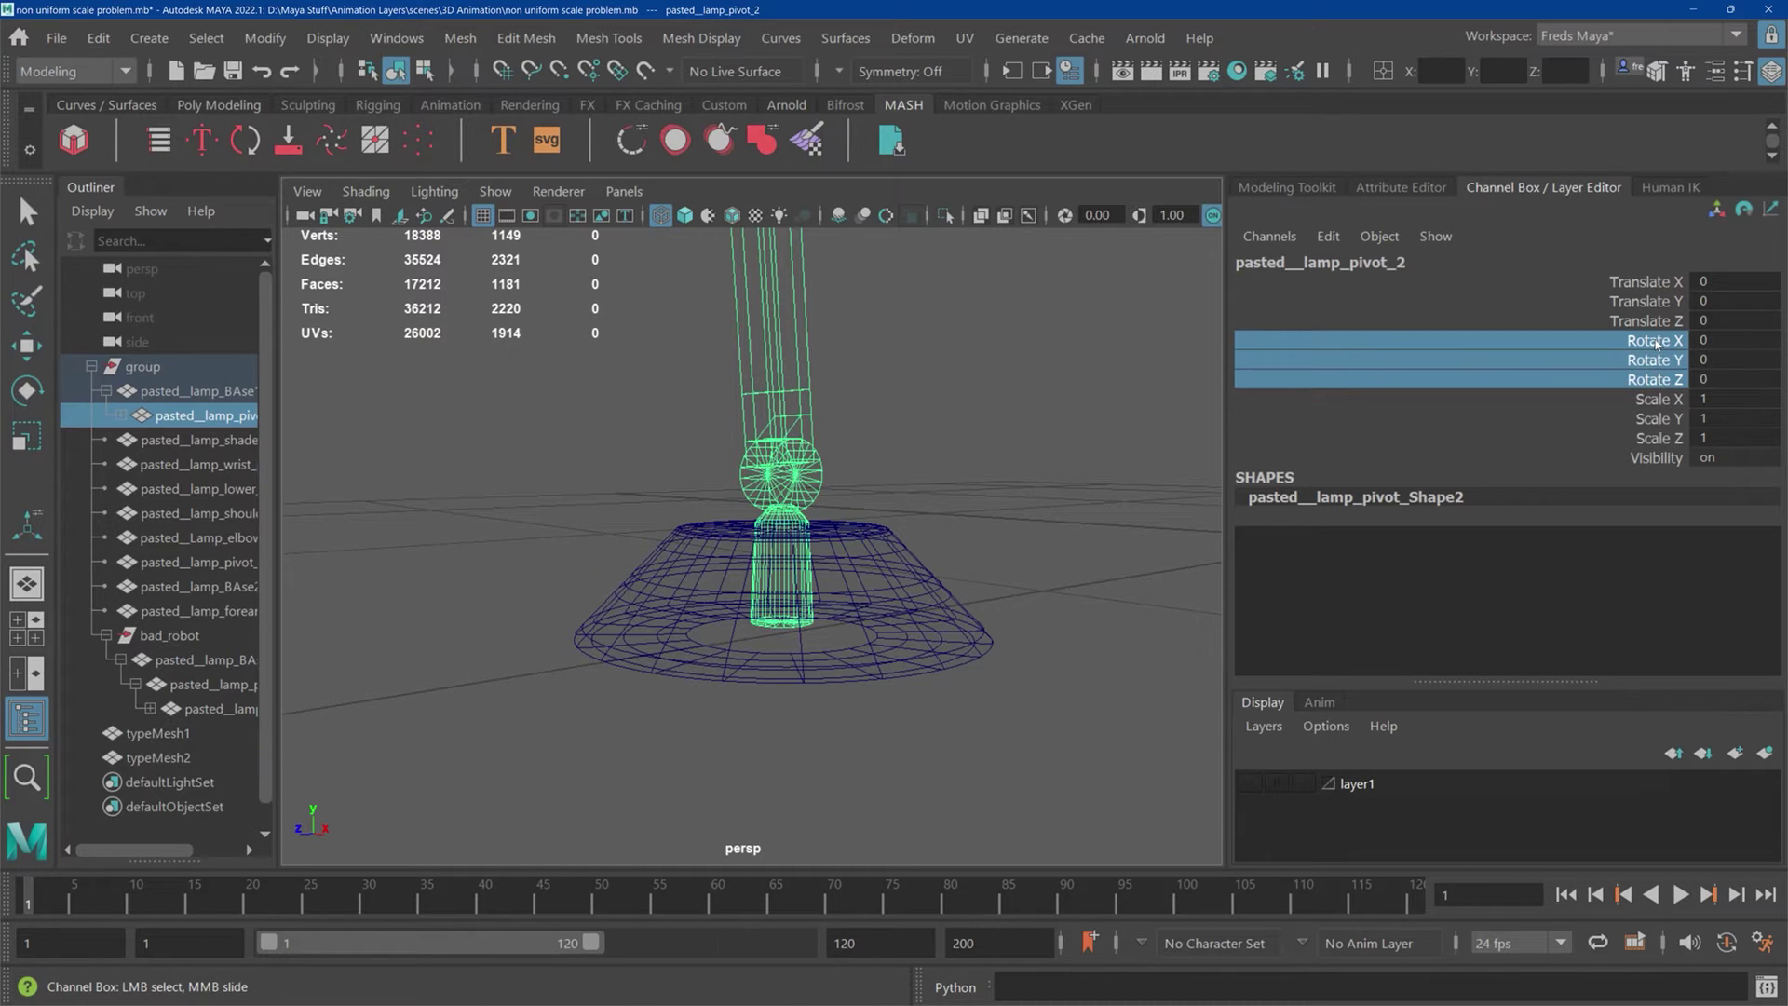
{"action": "left_click", "coordinate": [1656, 342]}
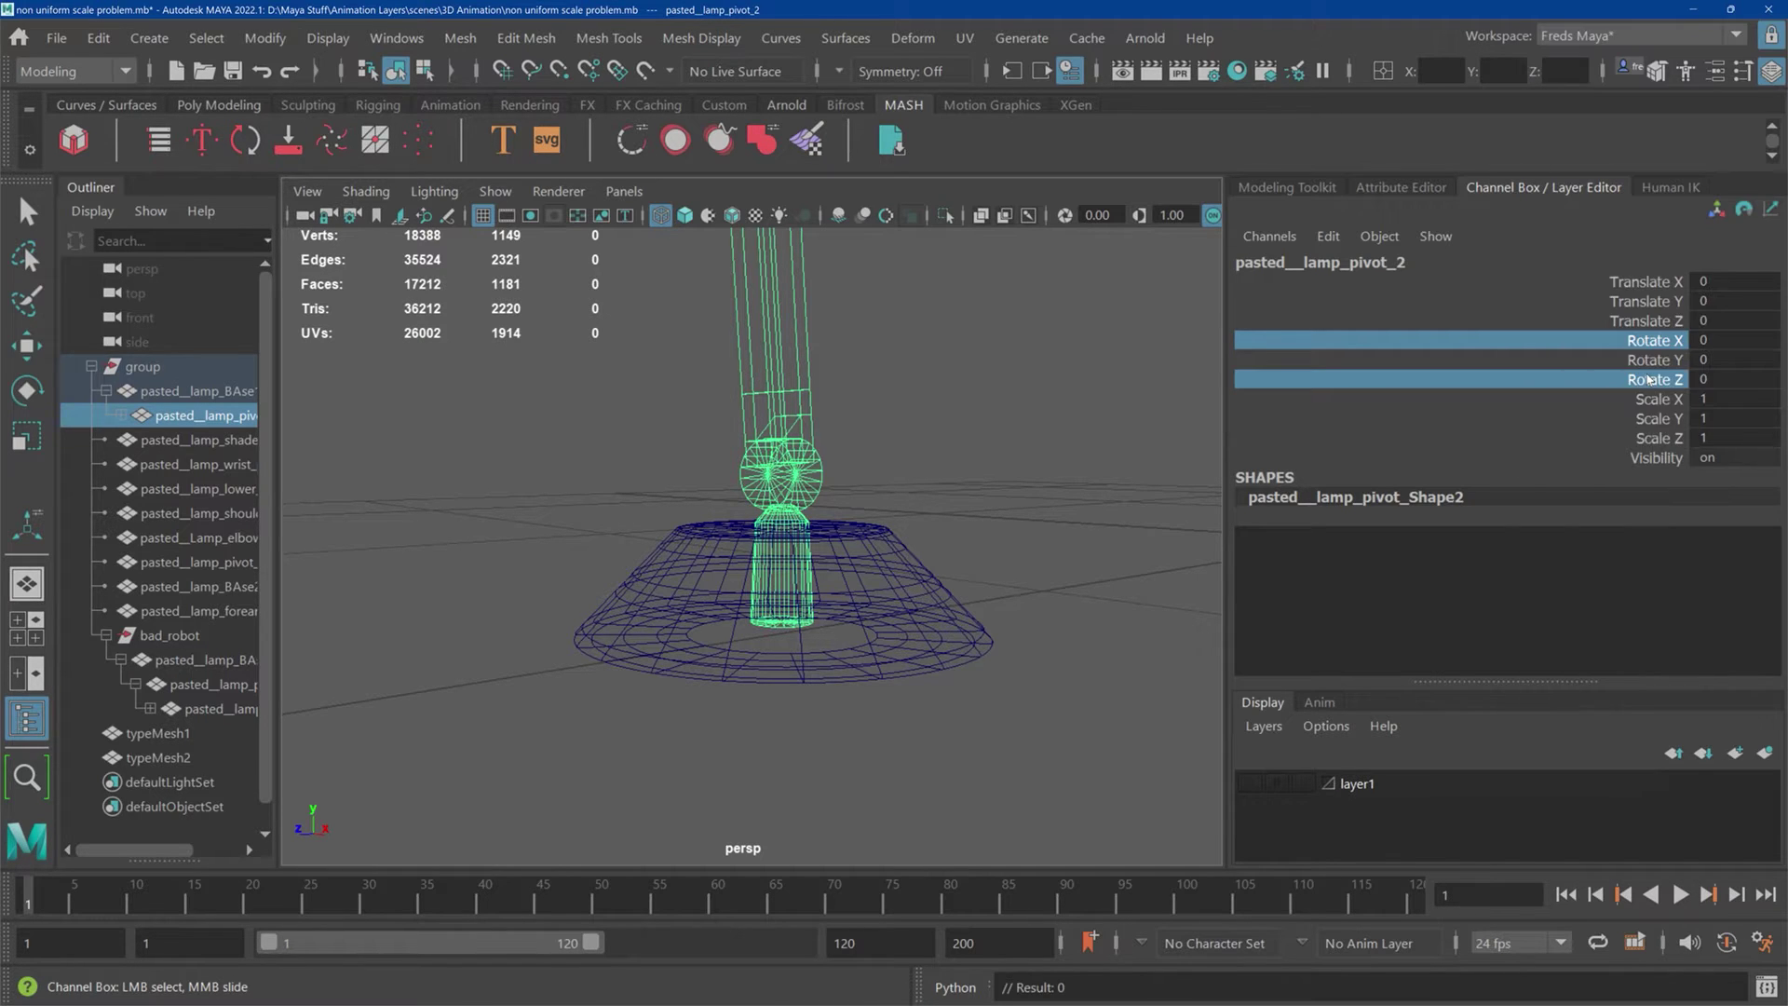
{"action": "right_click", "coordinate": [1648, 380]}
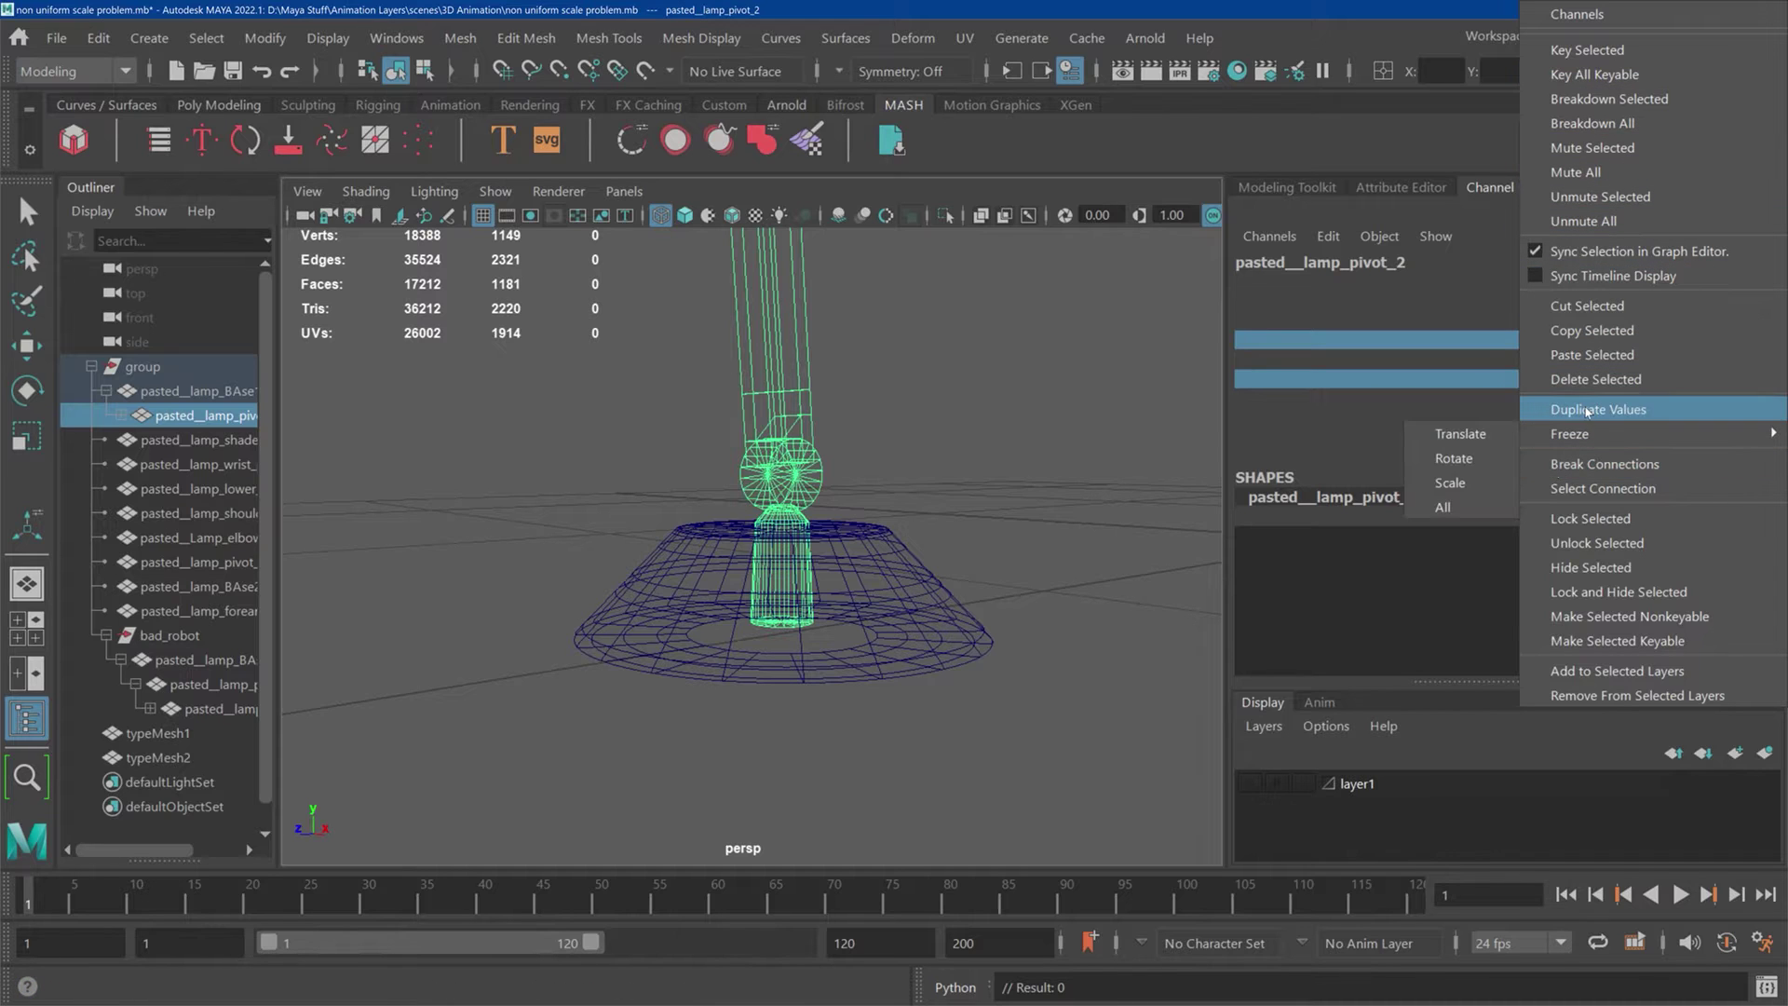
{"action": "left_click", "coordinate": [1598, 520]}
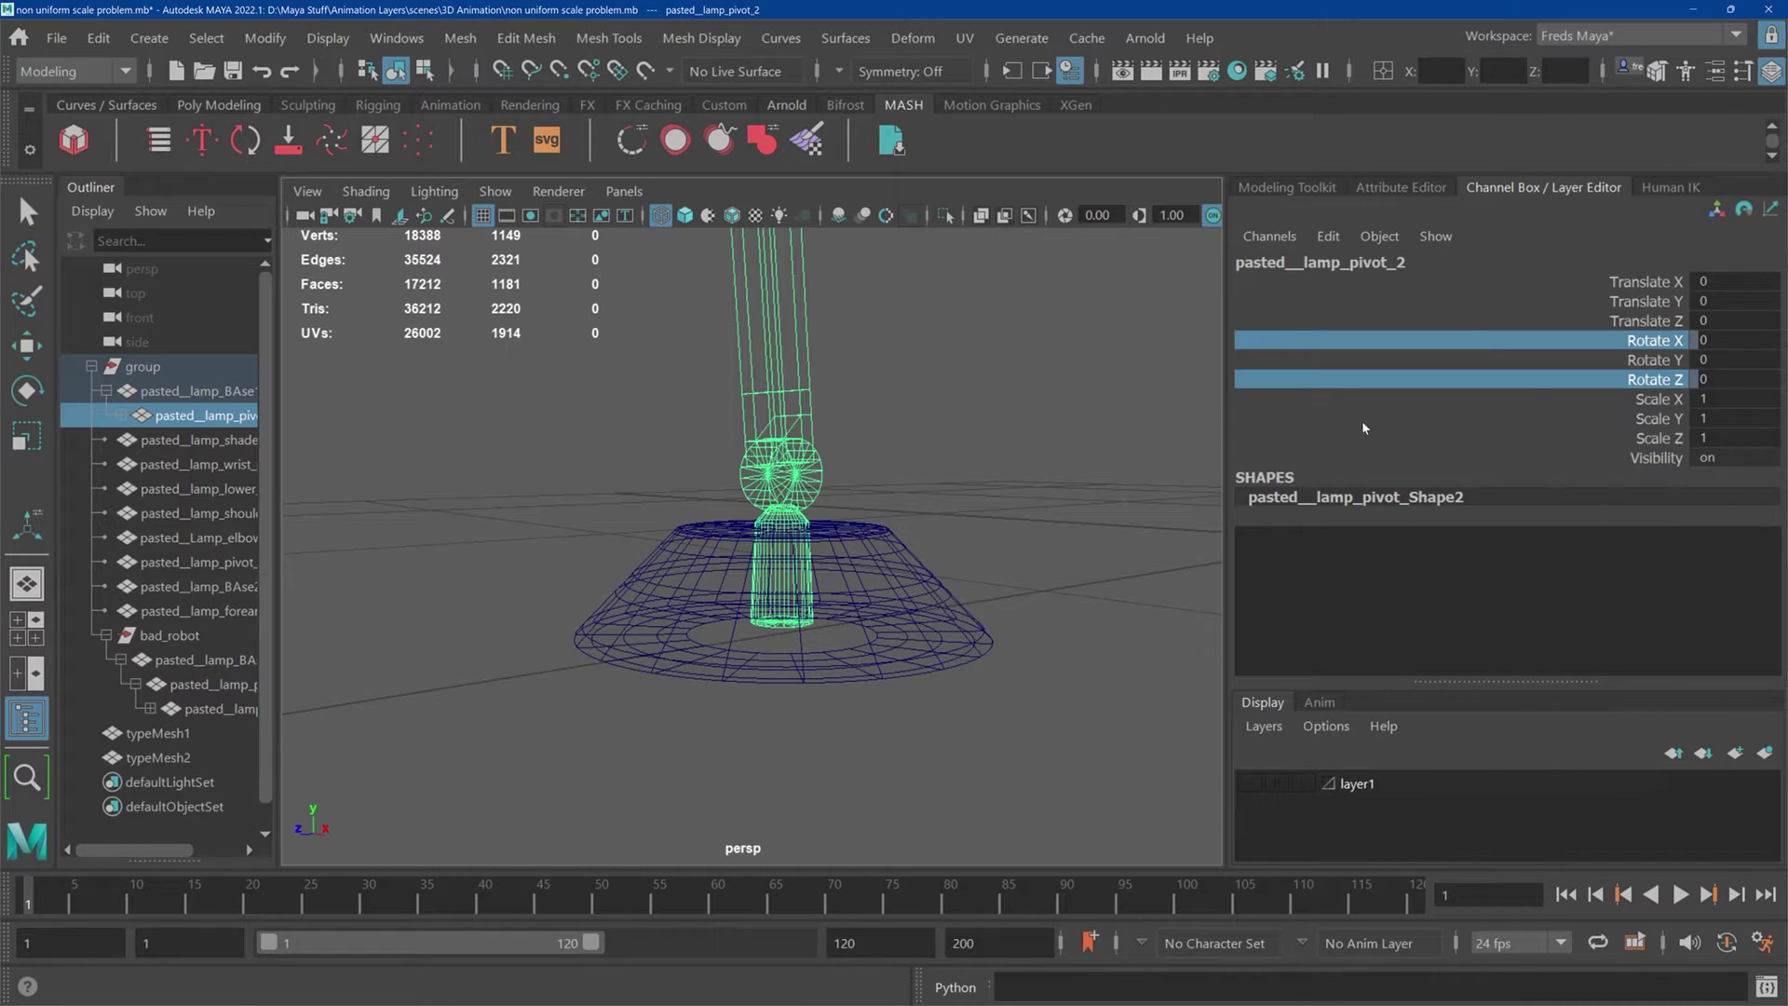
Step: Test the base pivot's locked channels by rotating it about the Y axis, then deselect it
{"action": "key", "text": "w"}
{"action": "left_click", "coordinate": [1093, 354]}
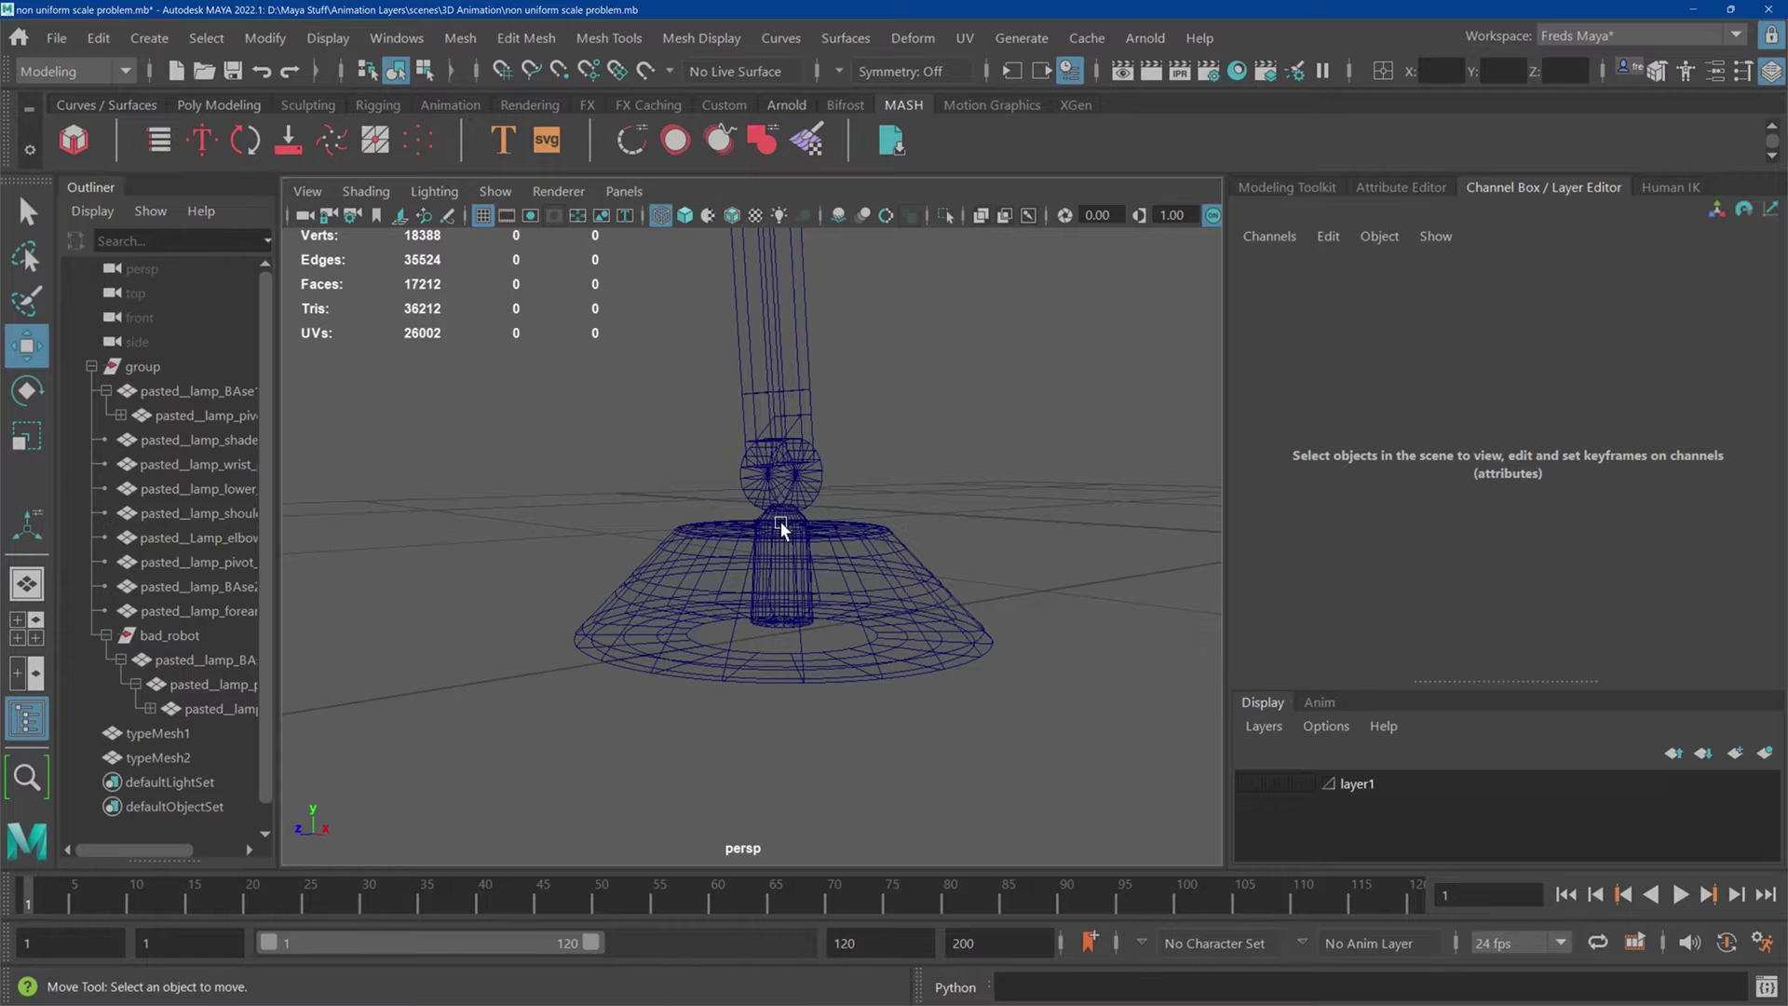
{"action": "left_click", "coordinate": [780, 524]}
{"action": "key", "text": "e"}
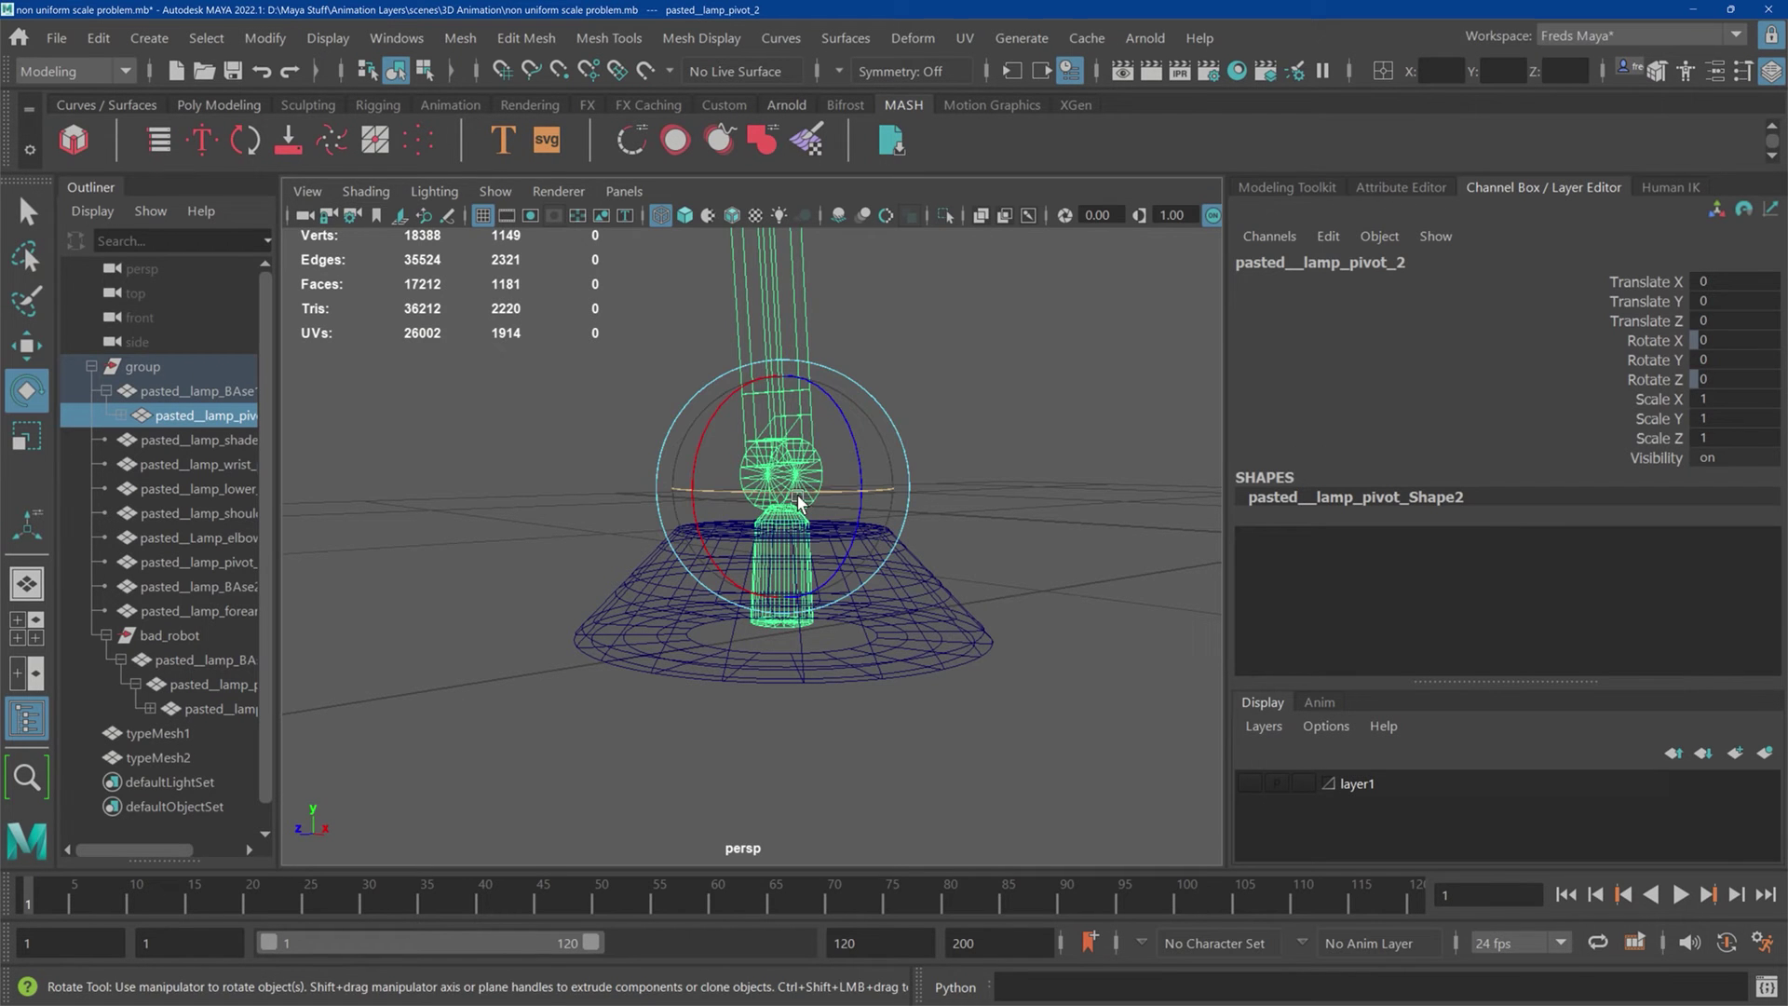
{"action": "left_click_drag", "start_coordinate": [803, 499], "coordinate": [831, 538]}
{"action": "scroll", "coordinate": [786, 486], "scroll_direction": "down", "scroll_amount": 8}
{"action": "scroll", "coordinate": [792, 475], "scroll_direction": "up", "scroll_amount": 3}
{"action": "left_click", "coordinate": [825, 501]}
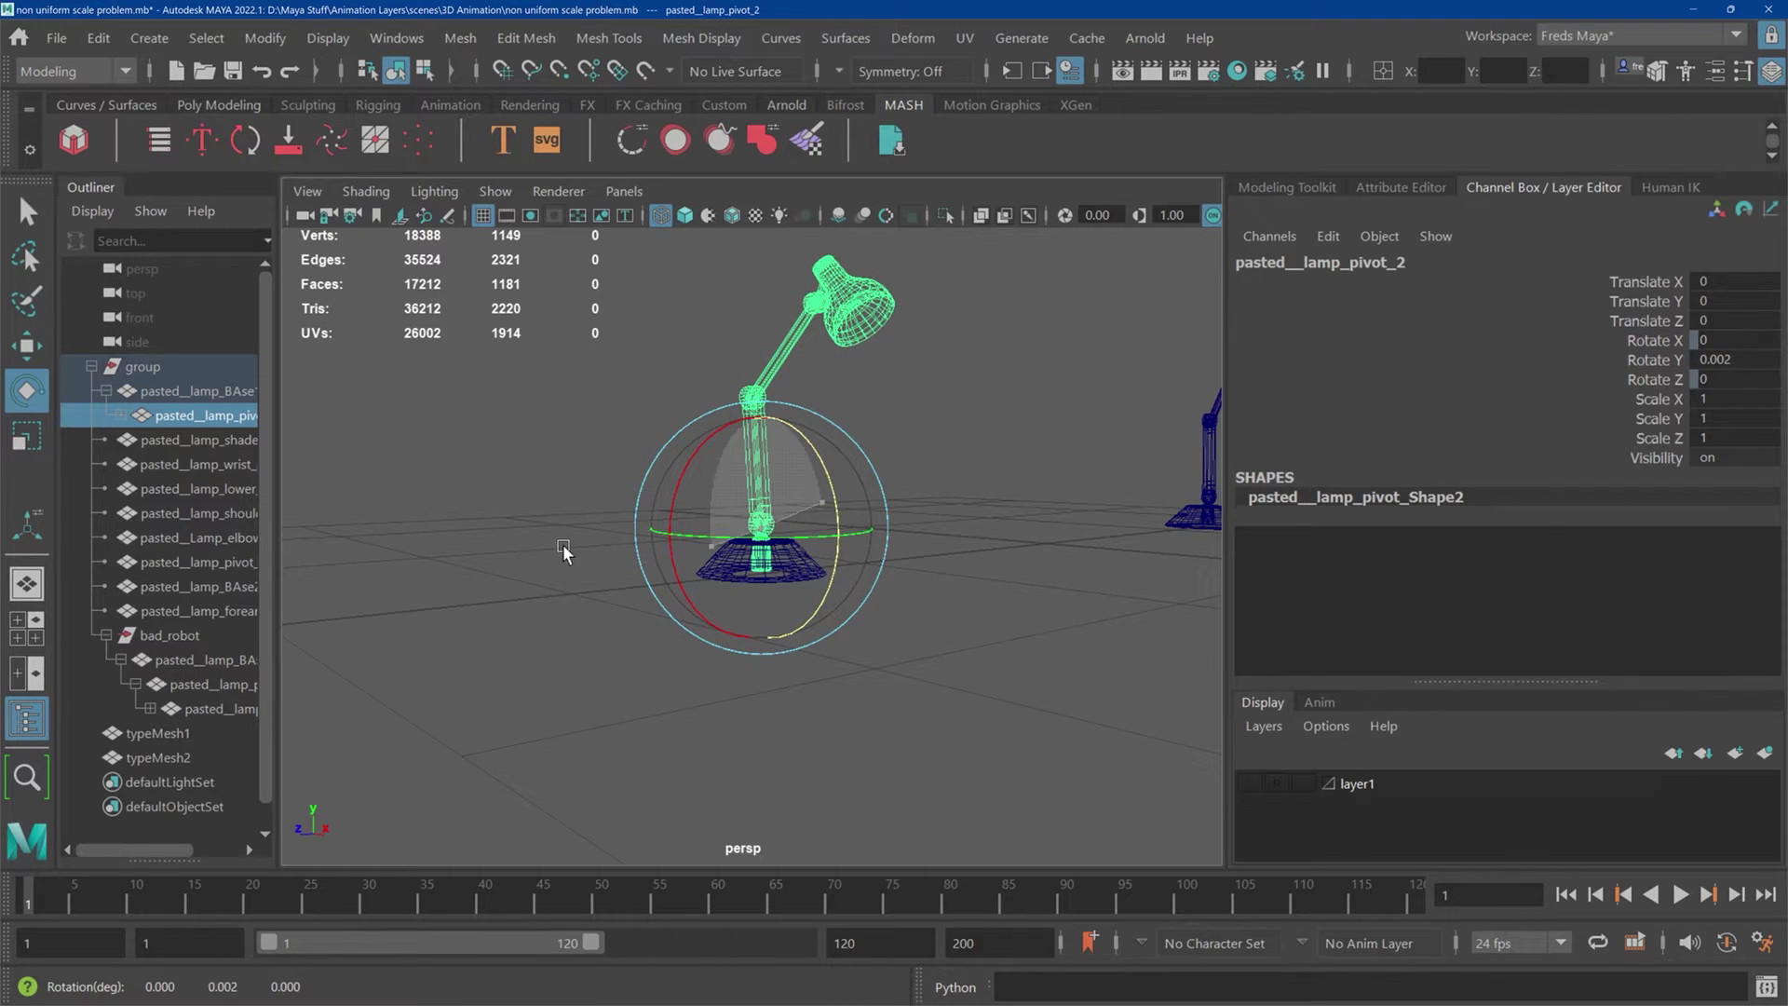
{"action": "left_click", "coordinate": [964, 429]}
Step: Lock the Rotate Y and Rotate Z channels of the lamp's elbow pivot, then deselect it
{"action": "left_click_drag", "start_coordinate": [926, 408], "coordinate": [930, 428], "text": "alt"}
{"action": "scroll", "coordinate": [929, 428], "scroll_direction": "up", "scroll_amount": 5}
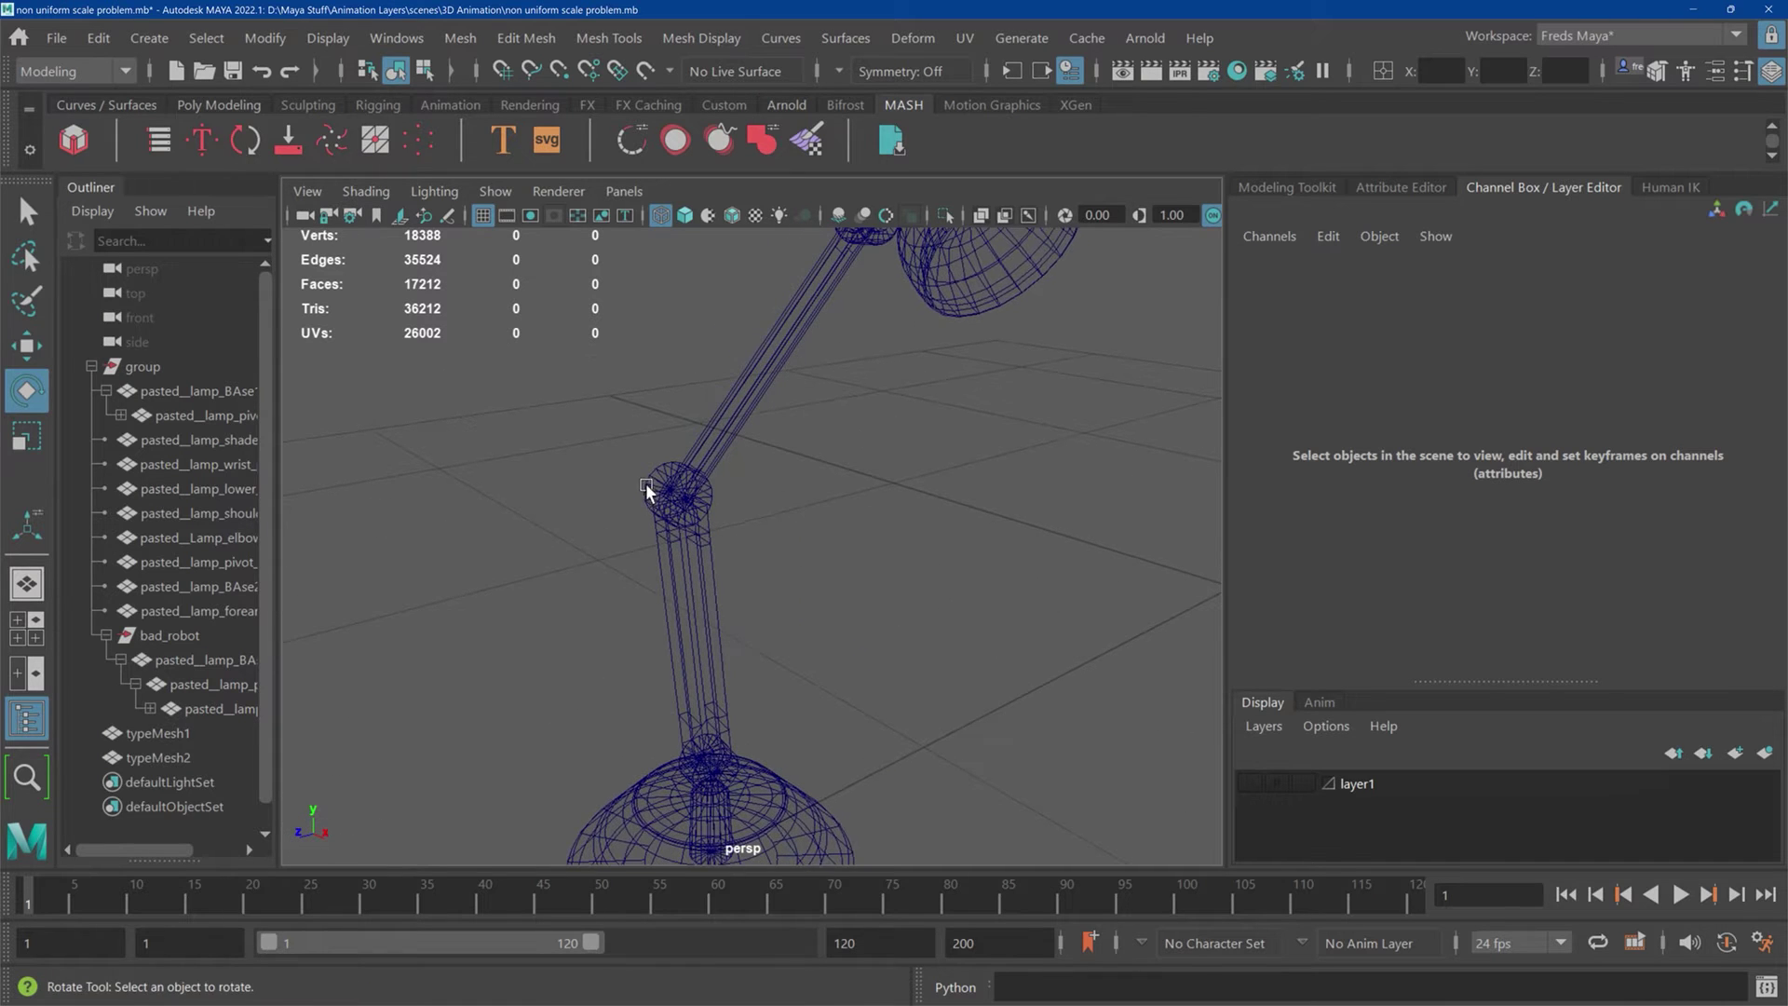
{"action": "left_click", "coordinate": [658, 487]}
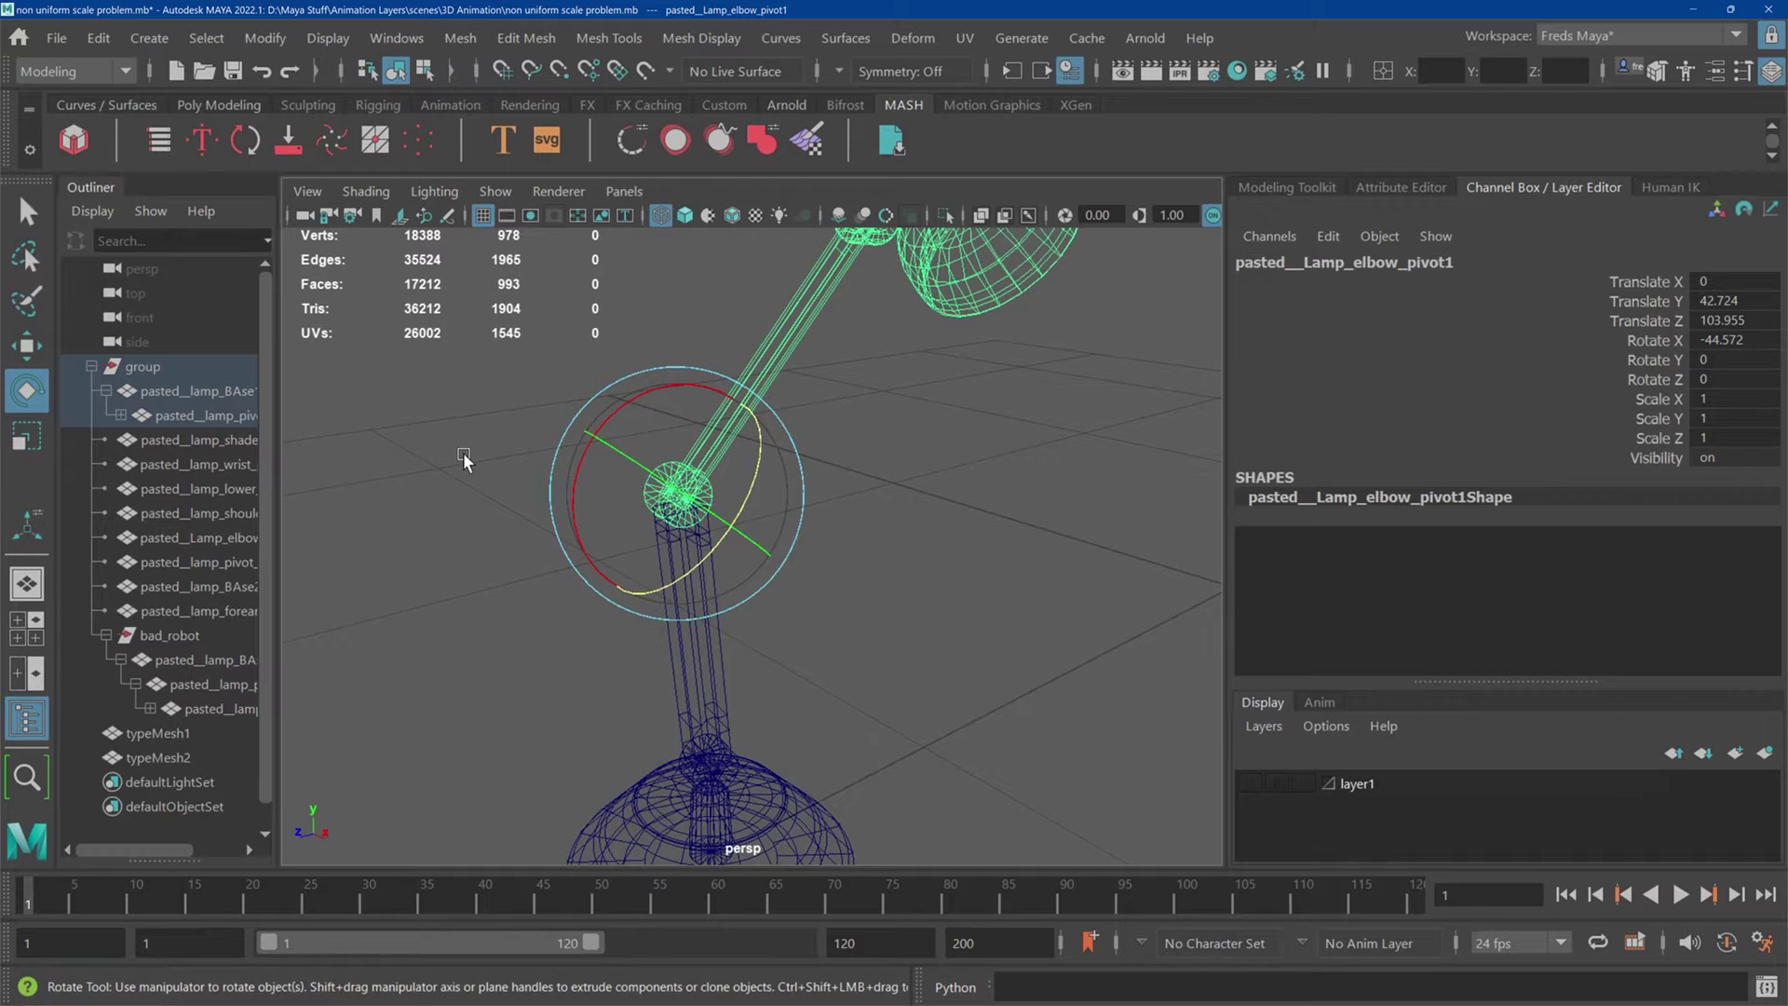
{"action": "mouse_move", "coordinate": [584, 469]}
{"action": "left_mouse_down"}
{"action": "mouse_move", "coordinate": [579, 499]}
{"action": "mouse_move", "coordinate": [598, 463]}
{"action": "left_mouse_up"}
{"action": "key", "text": "ctrl+z"}
{"action": "left_click", "coordinate": [1667, 361]}
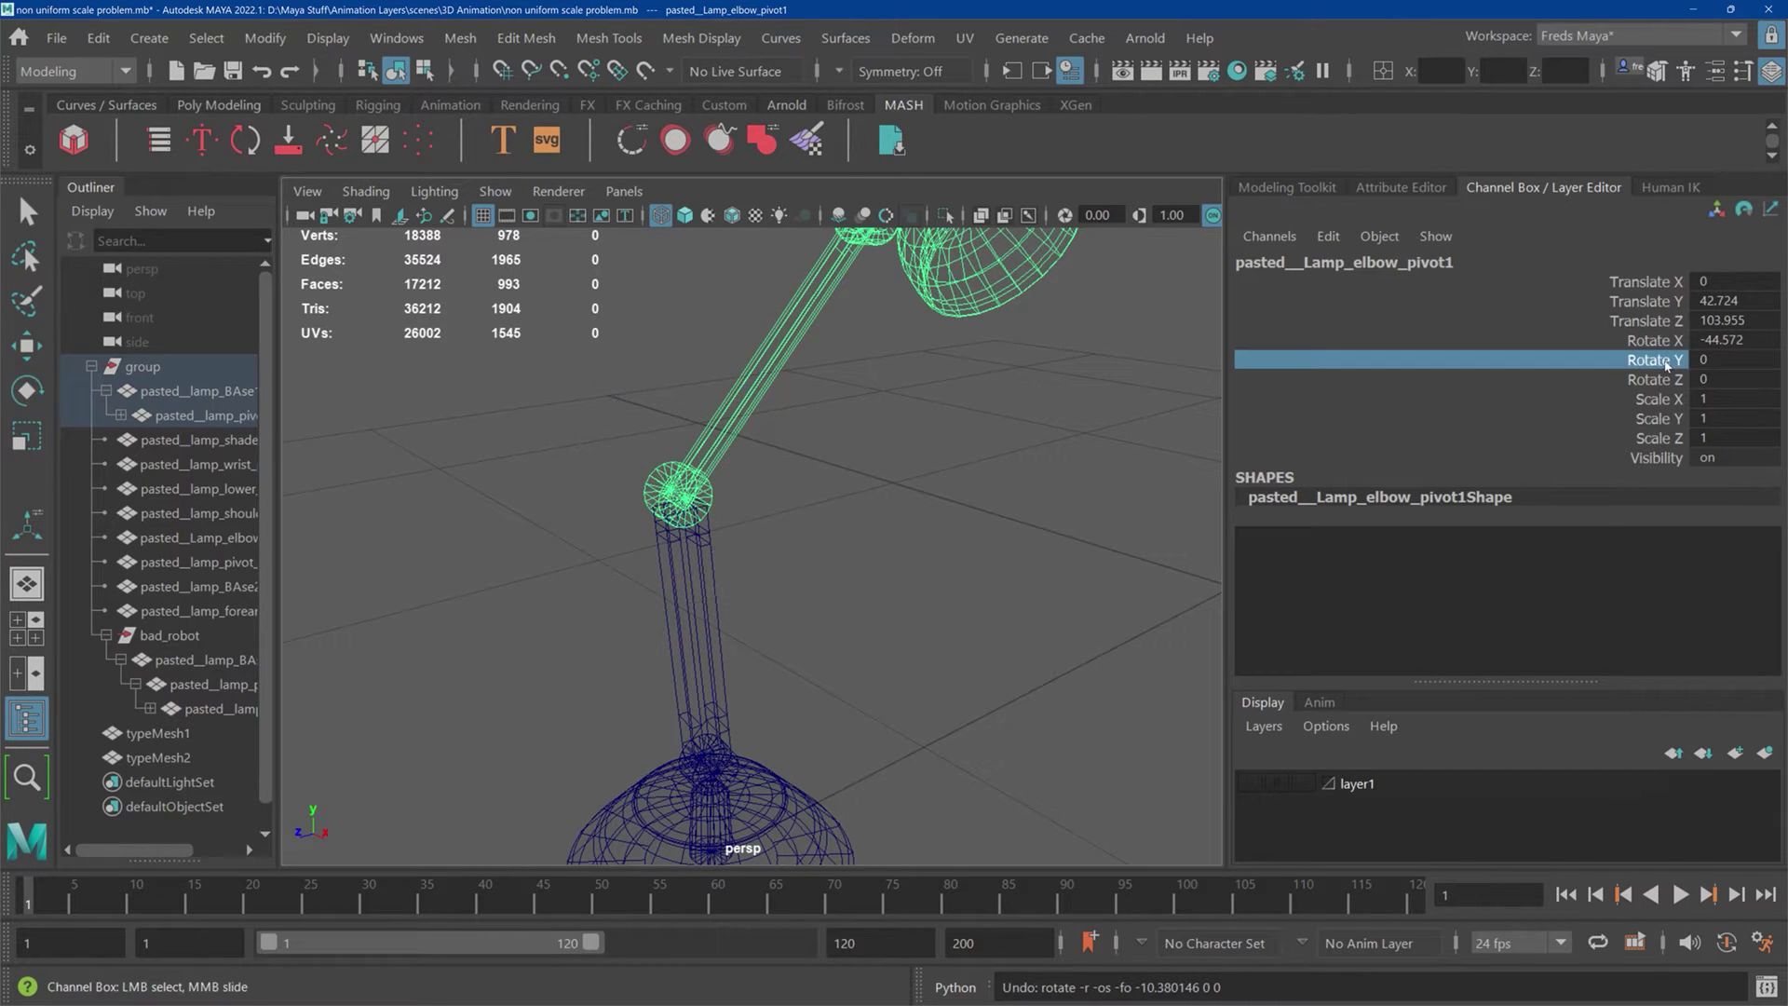
{"action": "right_click", "coordinate": [1644, 371]}
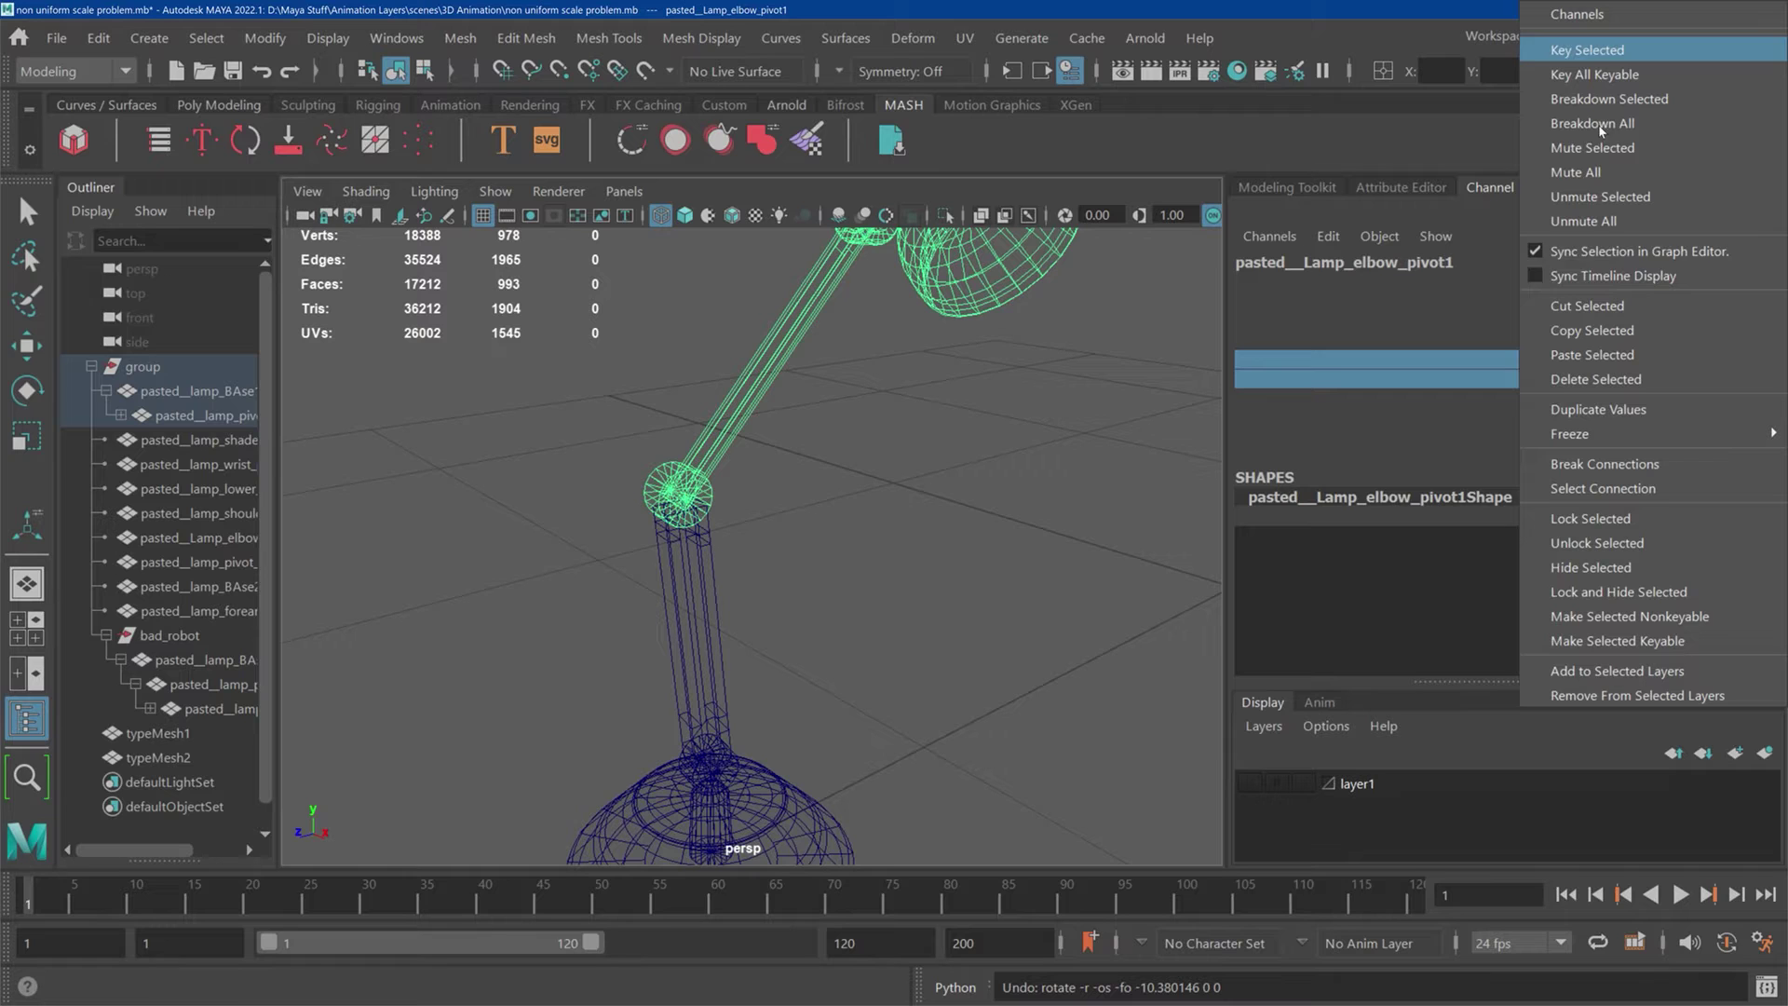
{"action": "left_click", "coordinate": [1613, 527]}
{"action": "left_click", "coordinate": [909, 503]}
Step: Test the elbow pivot's remaining rotation about its X axis, then undo the rotation
{"action": "left_click", "coordinate": [657, 483]}
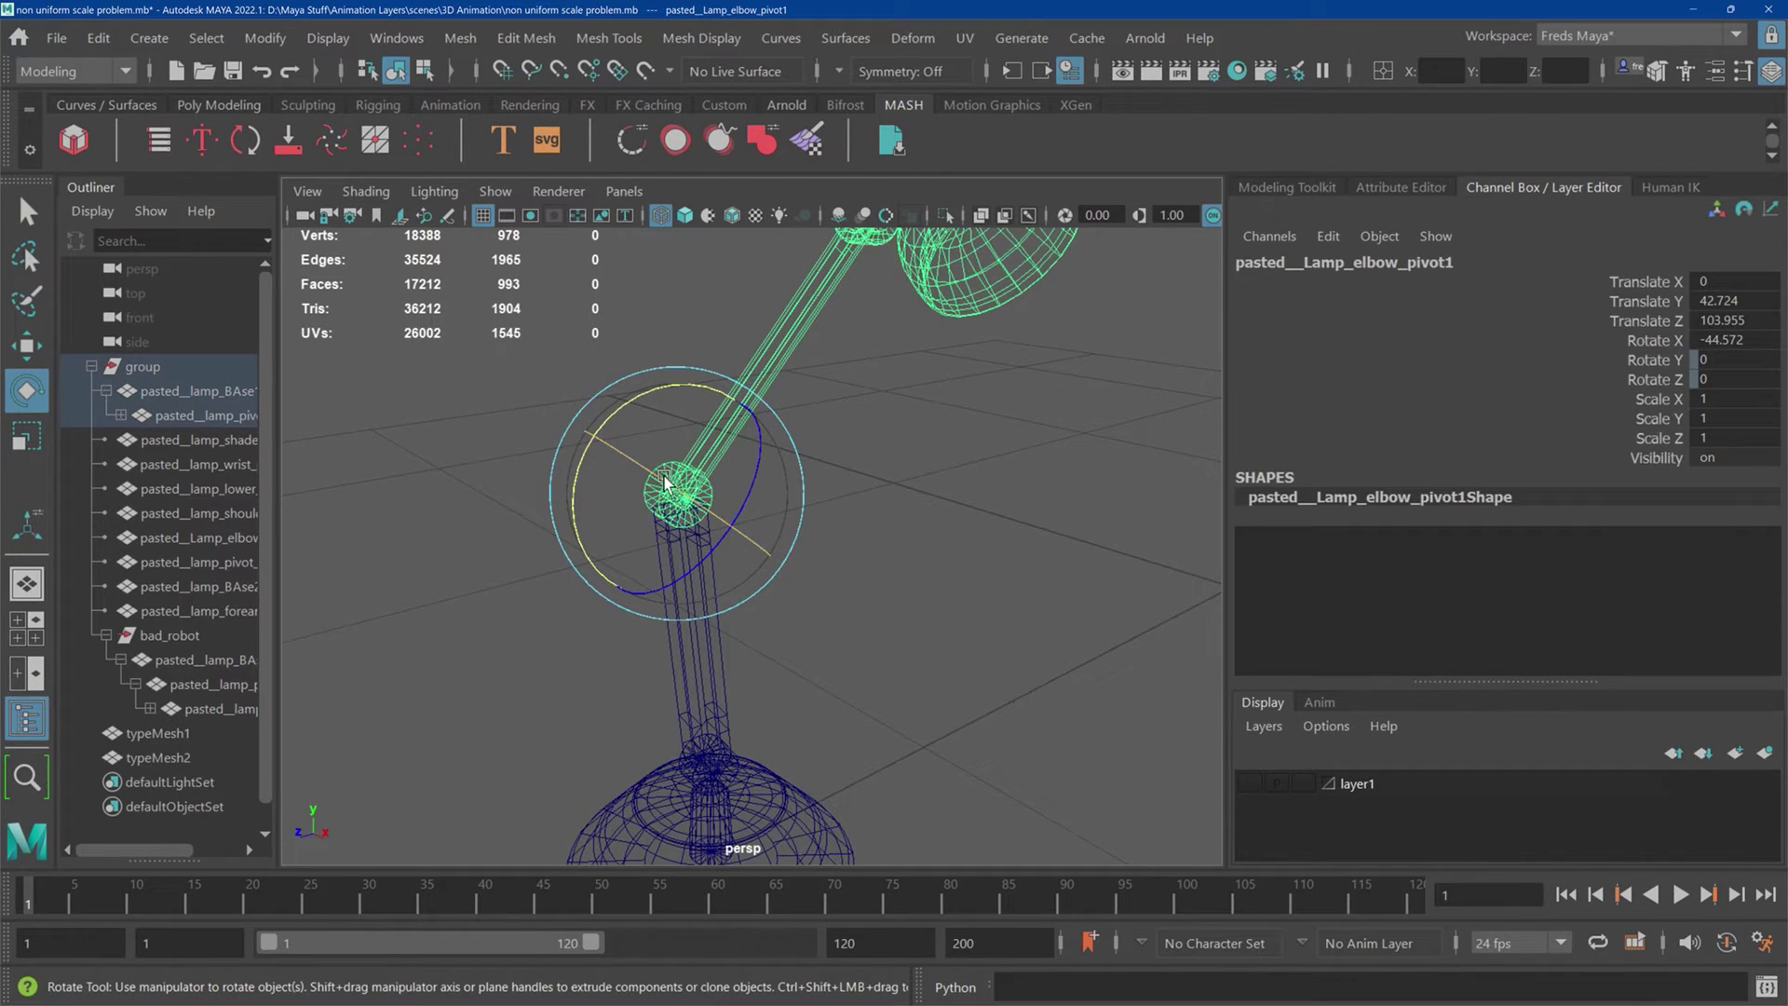
{"action": "left_click_drag", "start_coordinate": [641, 404], "coordinate": [823, 404]}
{"action": "key", "text": "ctrl+z"}
Step: Lock the Rotate Y and Rotate Z channels of the wrist pivot at the lamp's shade, then deselect it
{"action": "middle_click_drag", "start_coordinate": [993, 367], "coordinate": [879, 512], "text": "alt"}
{"action": "scroll", "coordinate": [879, 505], "scroll_direction": "up", "scroll_amount": 5}
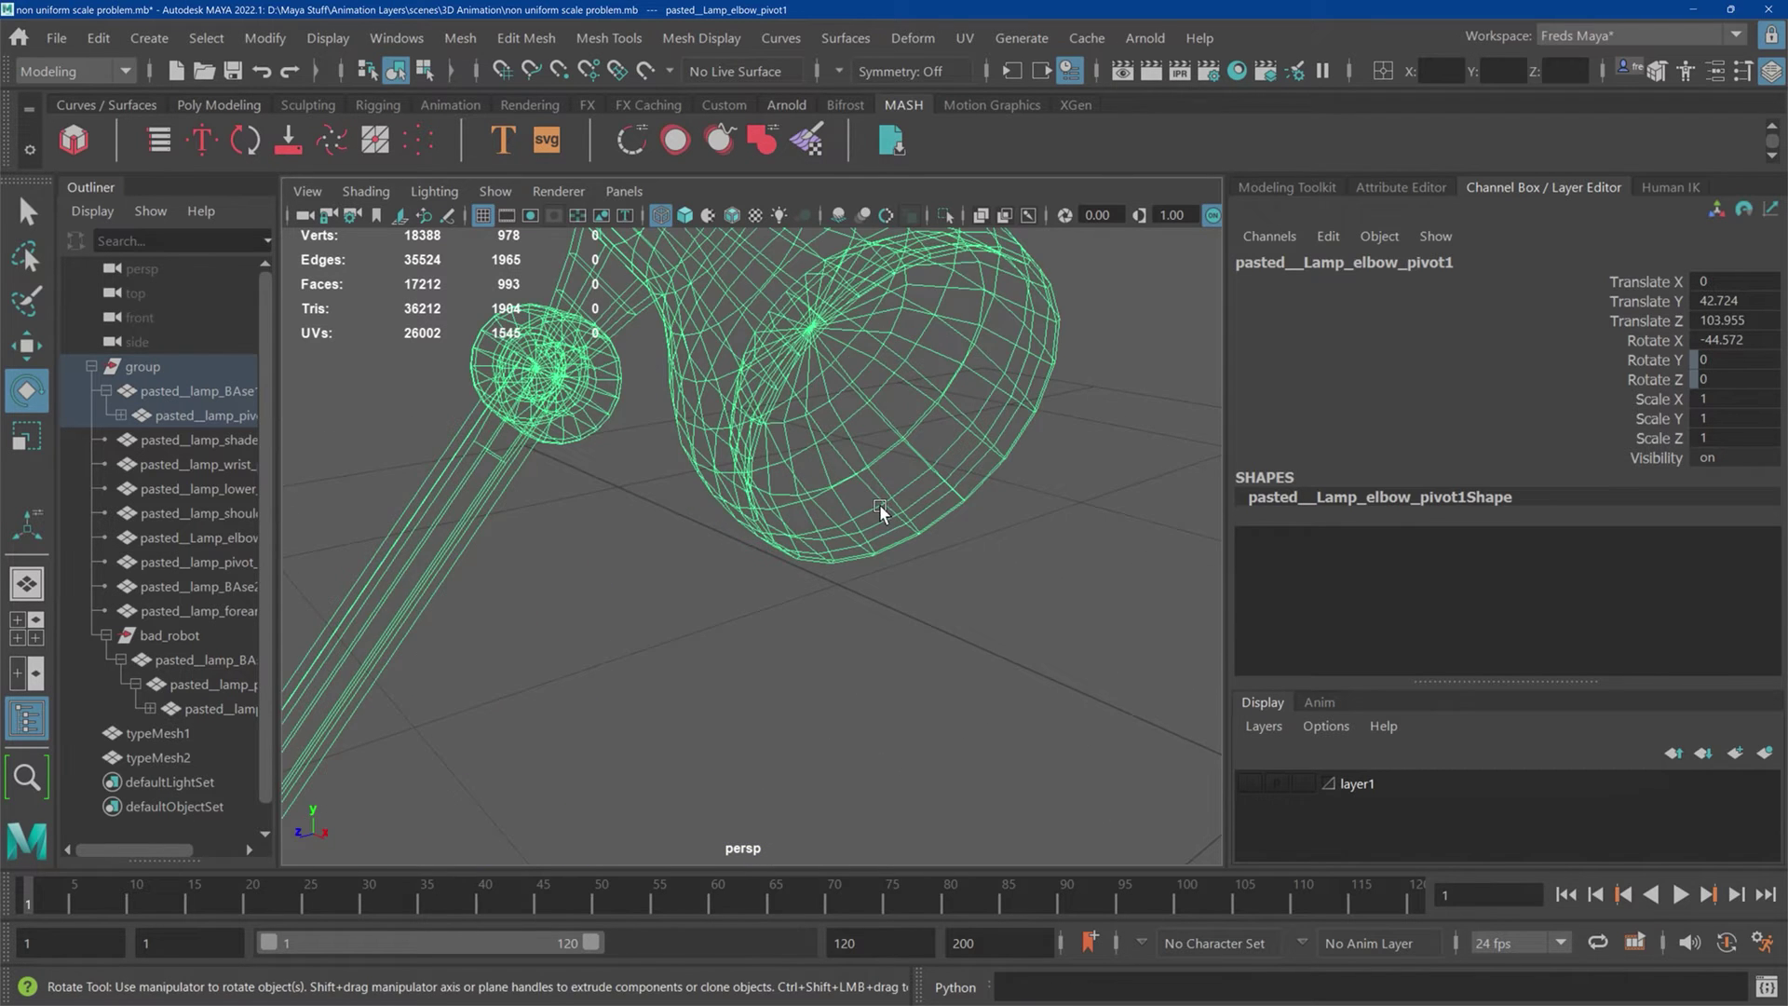
{"action": "middle_click_drag", "start_coordinate": [635, 501], "coordinate": [767, 544], "text": "alt"}
{"action": "left_click", "coordinate": [794, 447]}
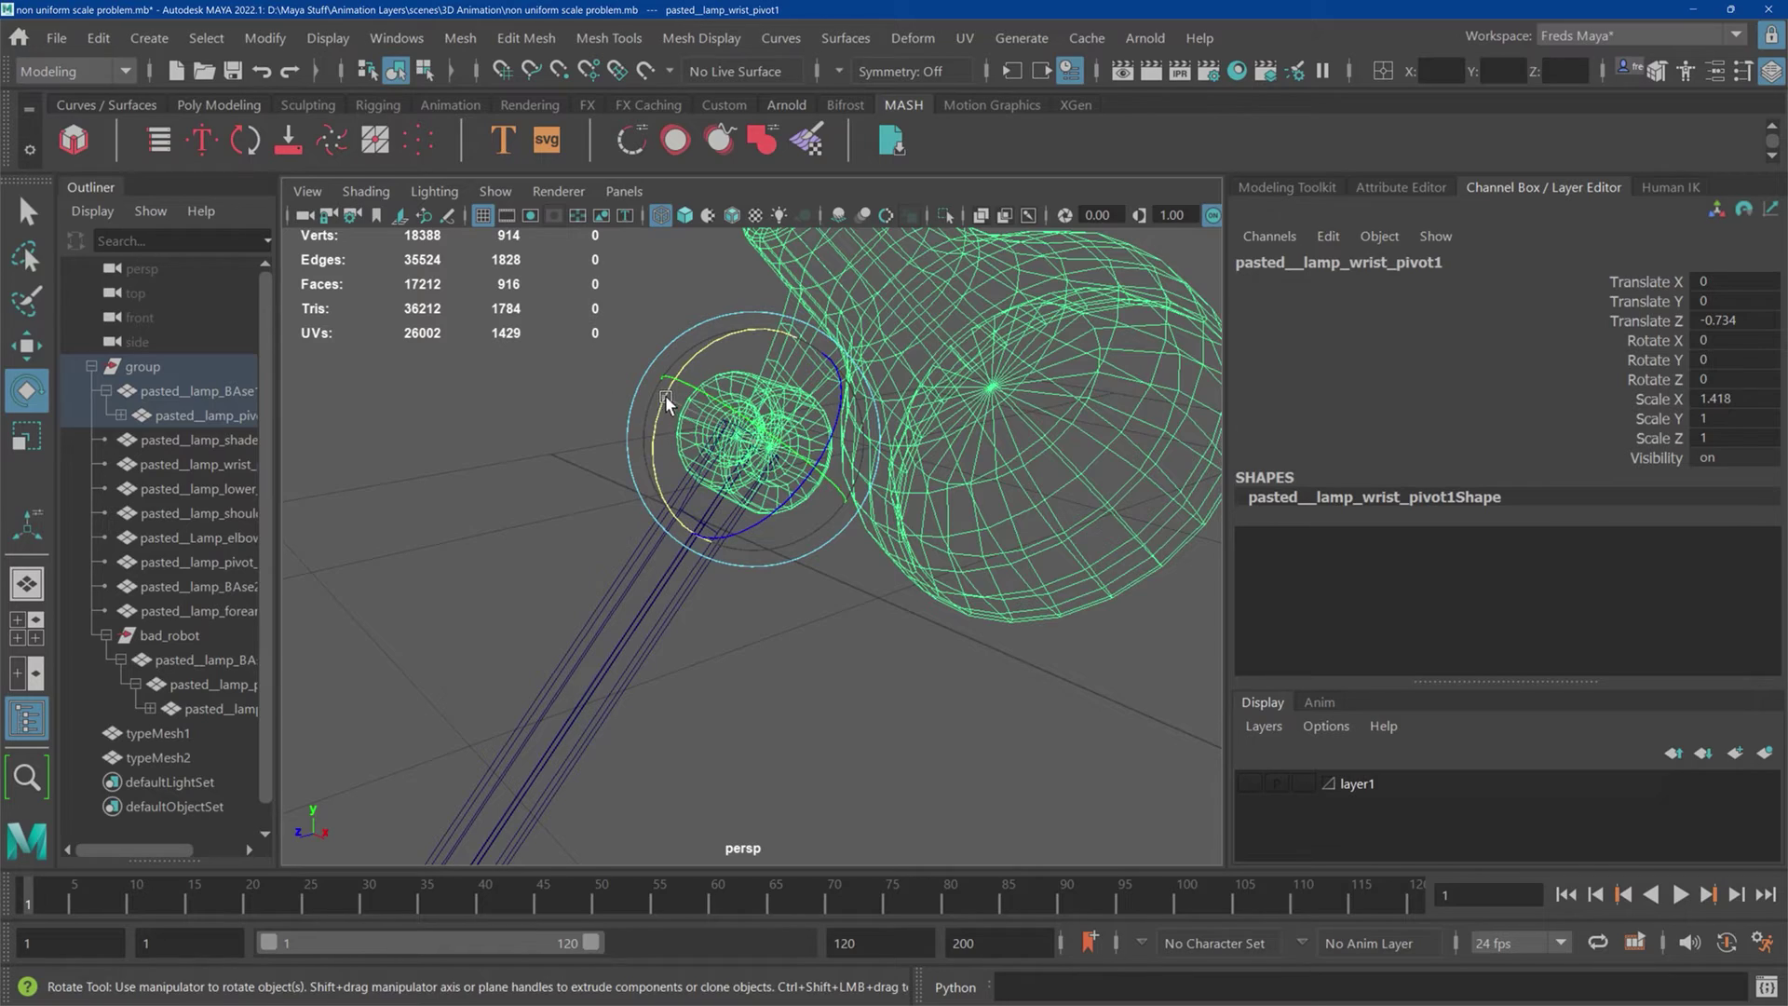
{"action": "left_click_drag", "start_coordinate": [665, 395], "coordinate": [700, 458]}
{"action": "key", "text": "ctrl+z"}
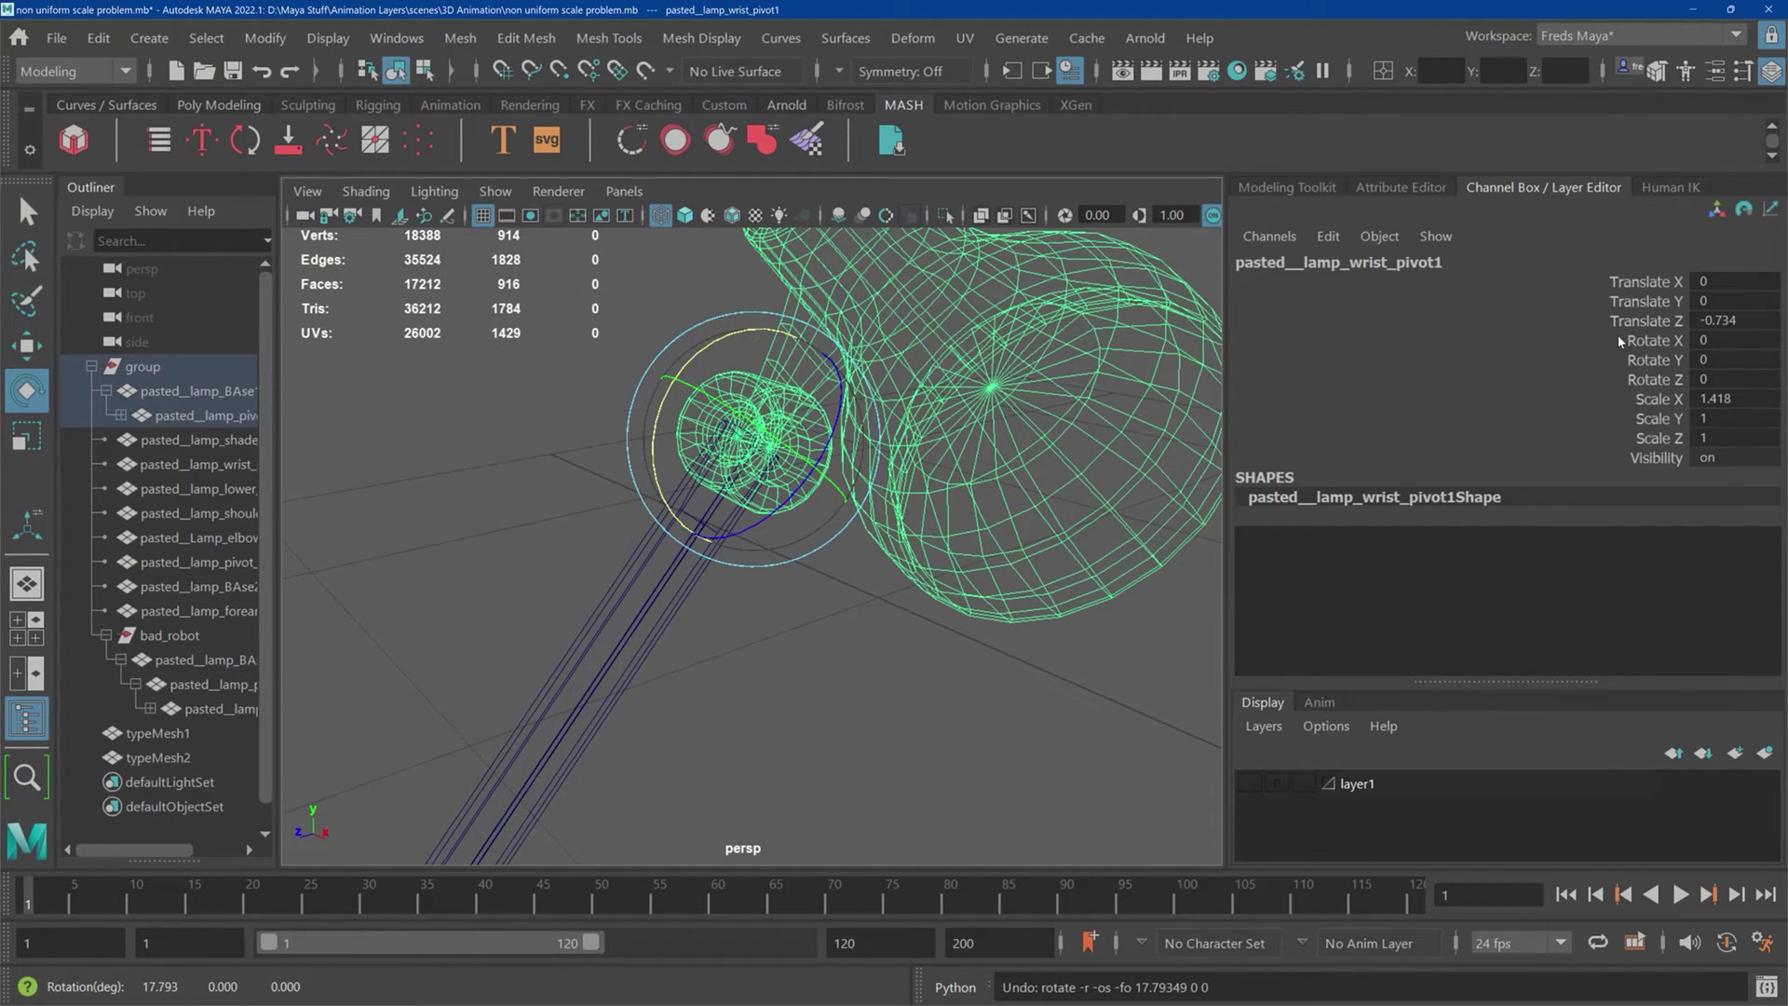
{"action": "left_click", "coordinate": [1657, 361]}
{"action": "right_click", "coordinate": [1648, 375]}
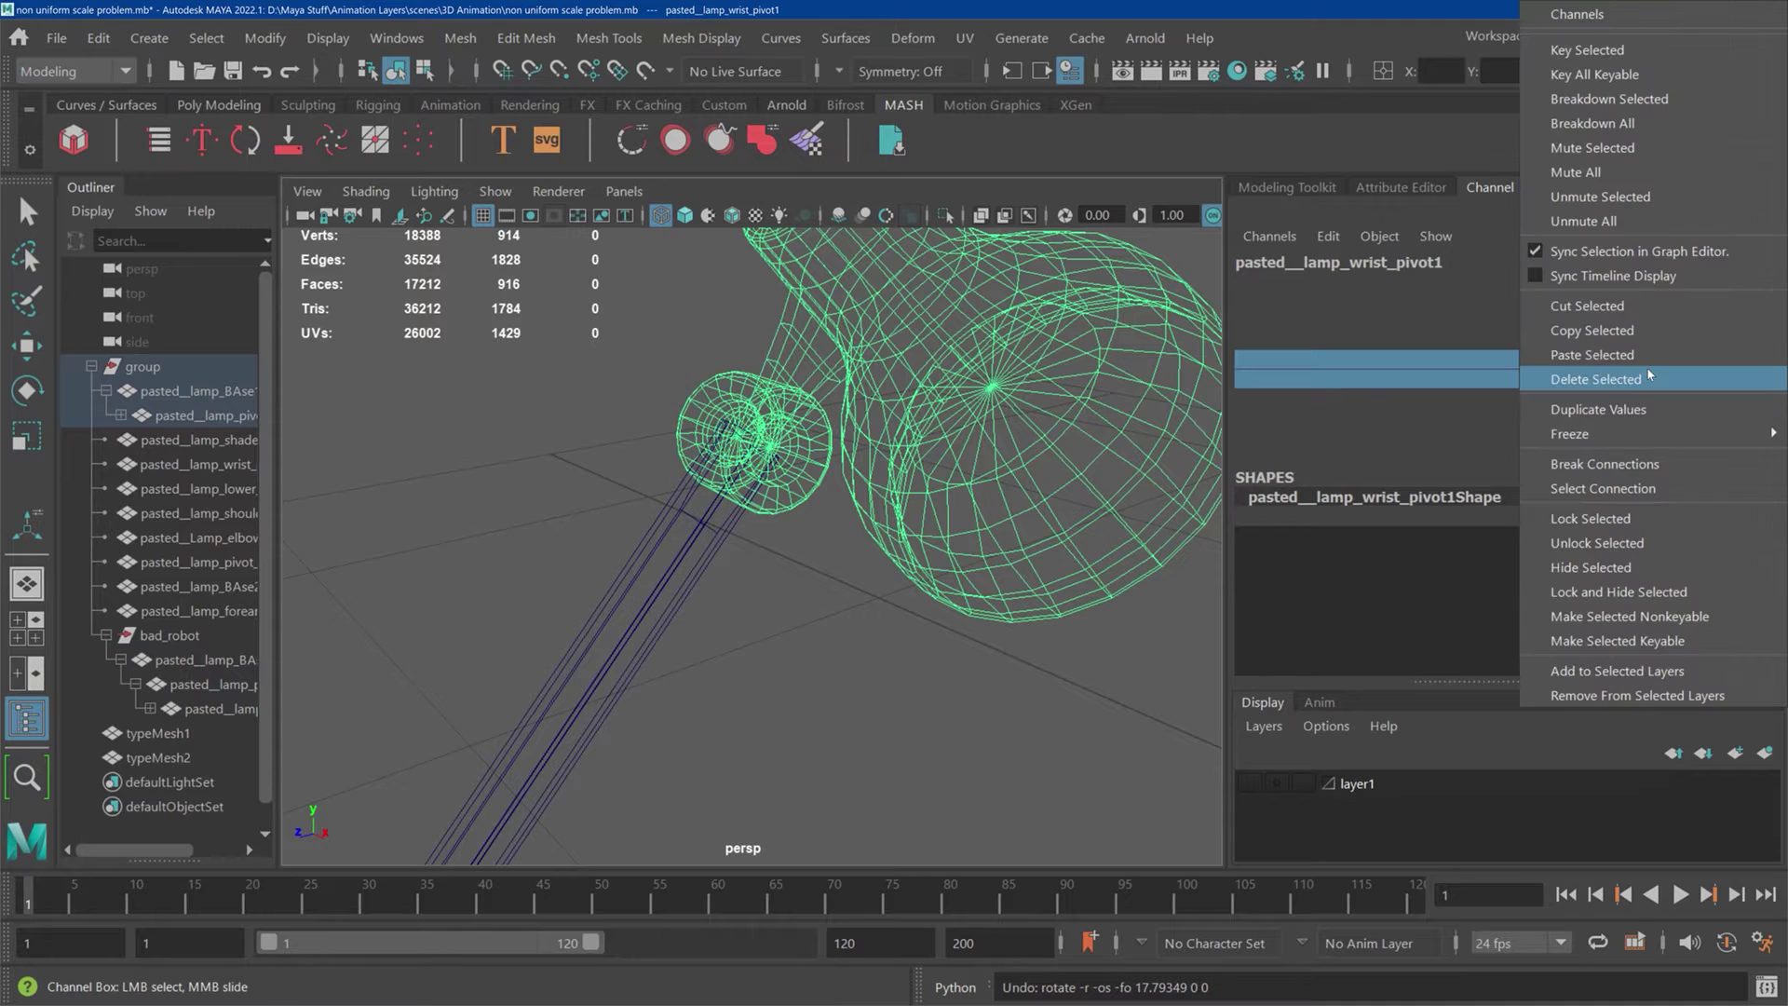
{"action": "left_click", "coordinate": [1620, 520]}
{"action": "left_click", "coordinate": [820, 649]}
Step: Rotate the pivot piece inside the lamp base about the Y axis to about -22.7 degrees, then deselect it
{"action": "scroll", "coordinate": [829, 617], "scroll_direction": "down", "scroll_amount": 6}
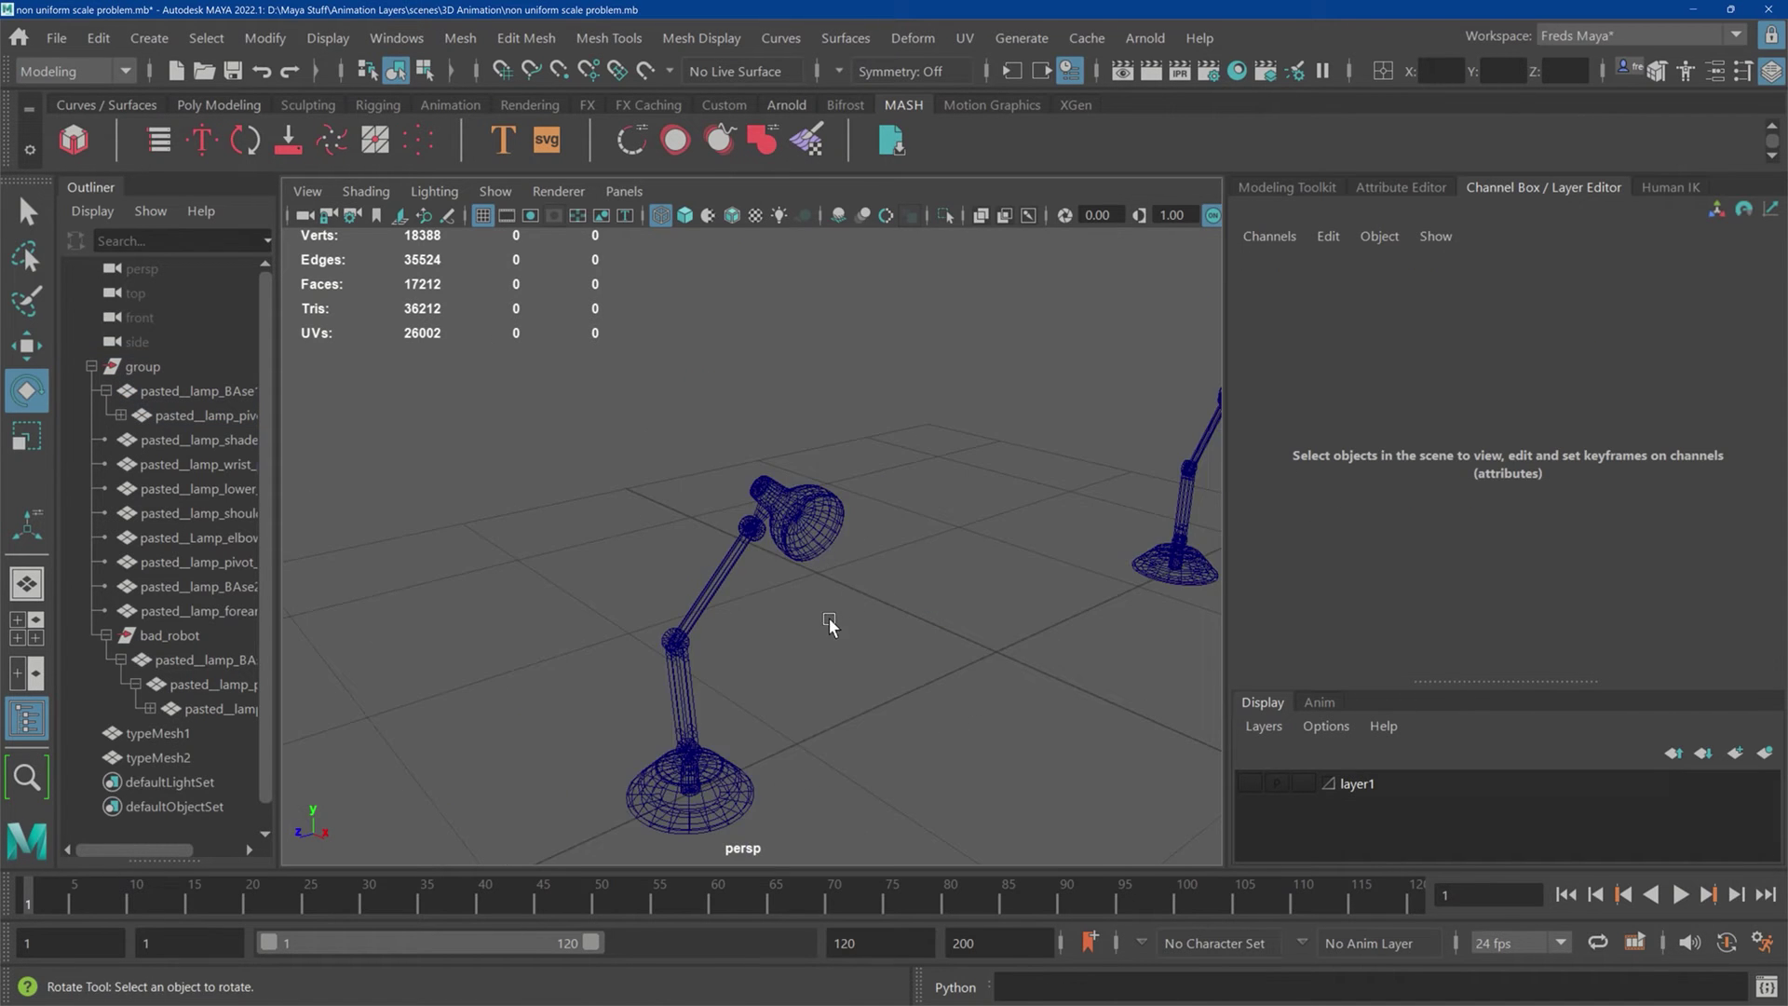
{"action": "middle_click_drag", "start_coordinate": [829, 616], "coordinate": [923, 432], "text": "alt"}
{"action": "scroll", "coordinate": [932, 438], "scroll_direction": "up", "scroll_amount": 4}
{"action": "scroll", "coordinate": [931, 438], "scroll_direction": "down", "scroll_amount": 3}
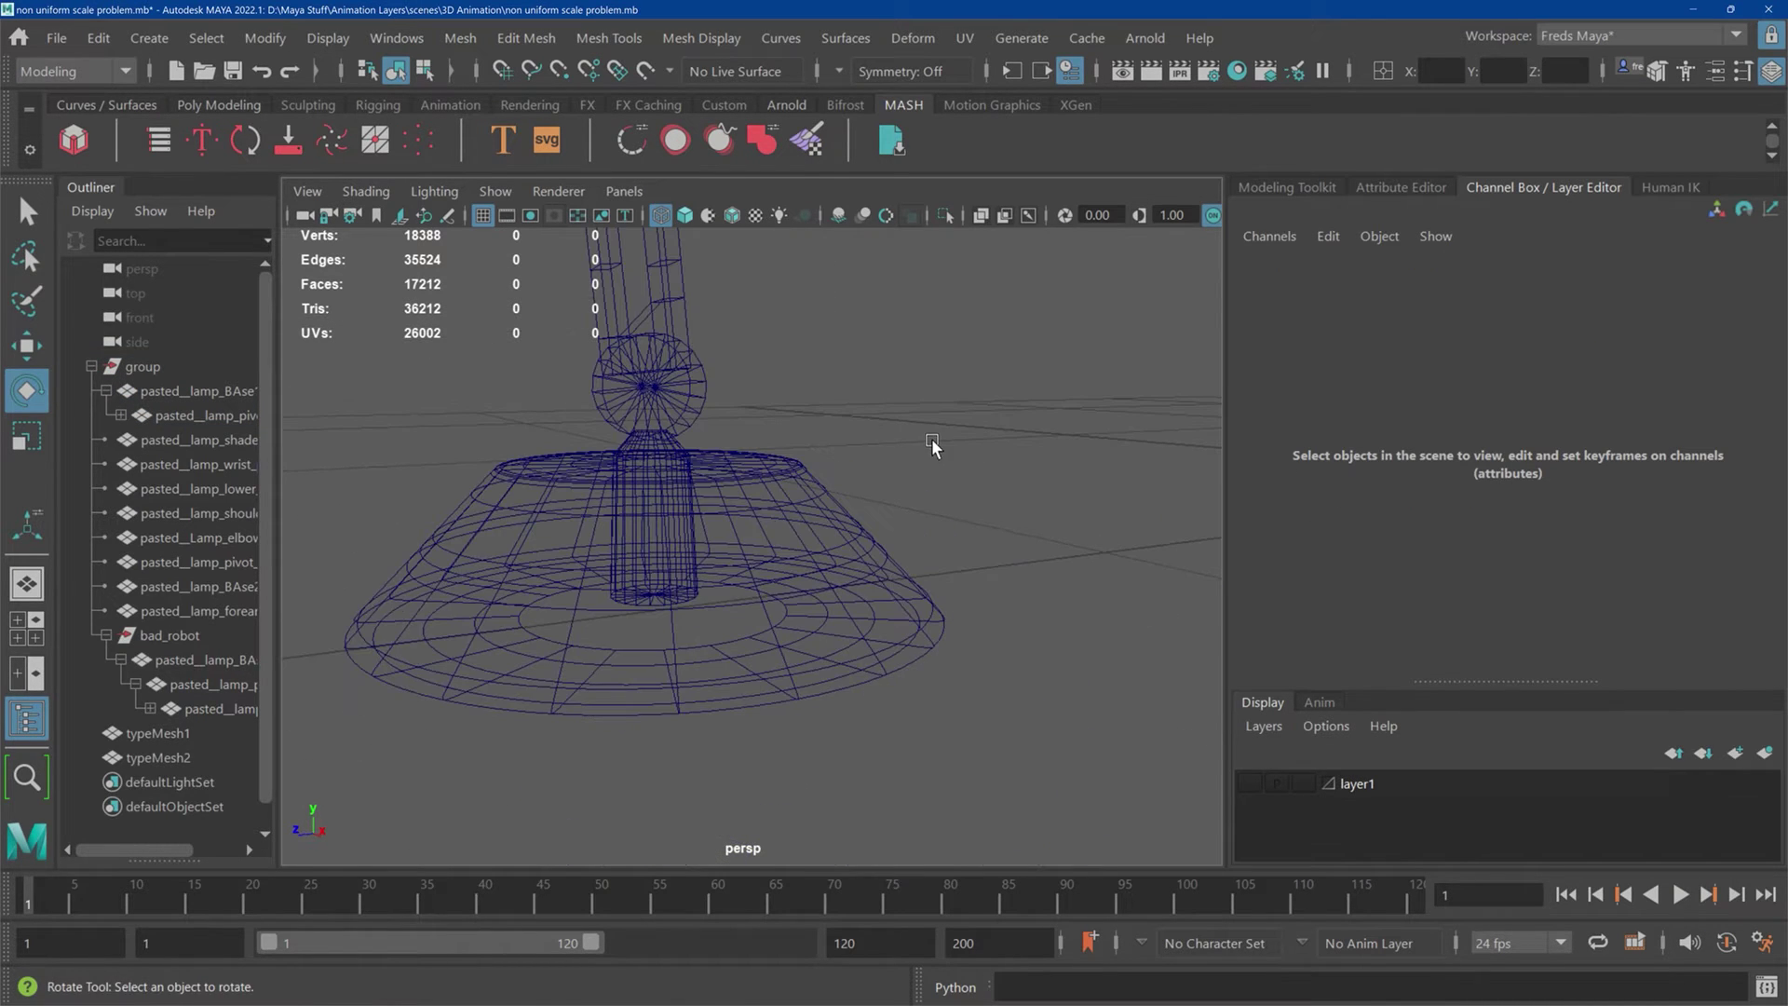
{"action": "left_click", "coordinate": [664, 449]}
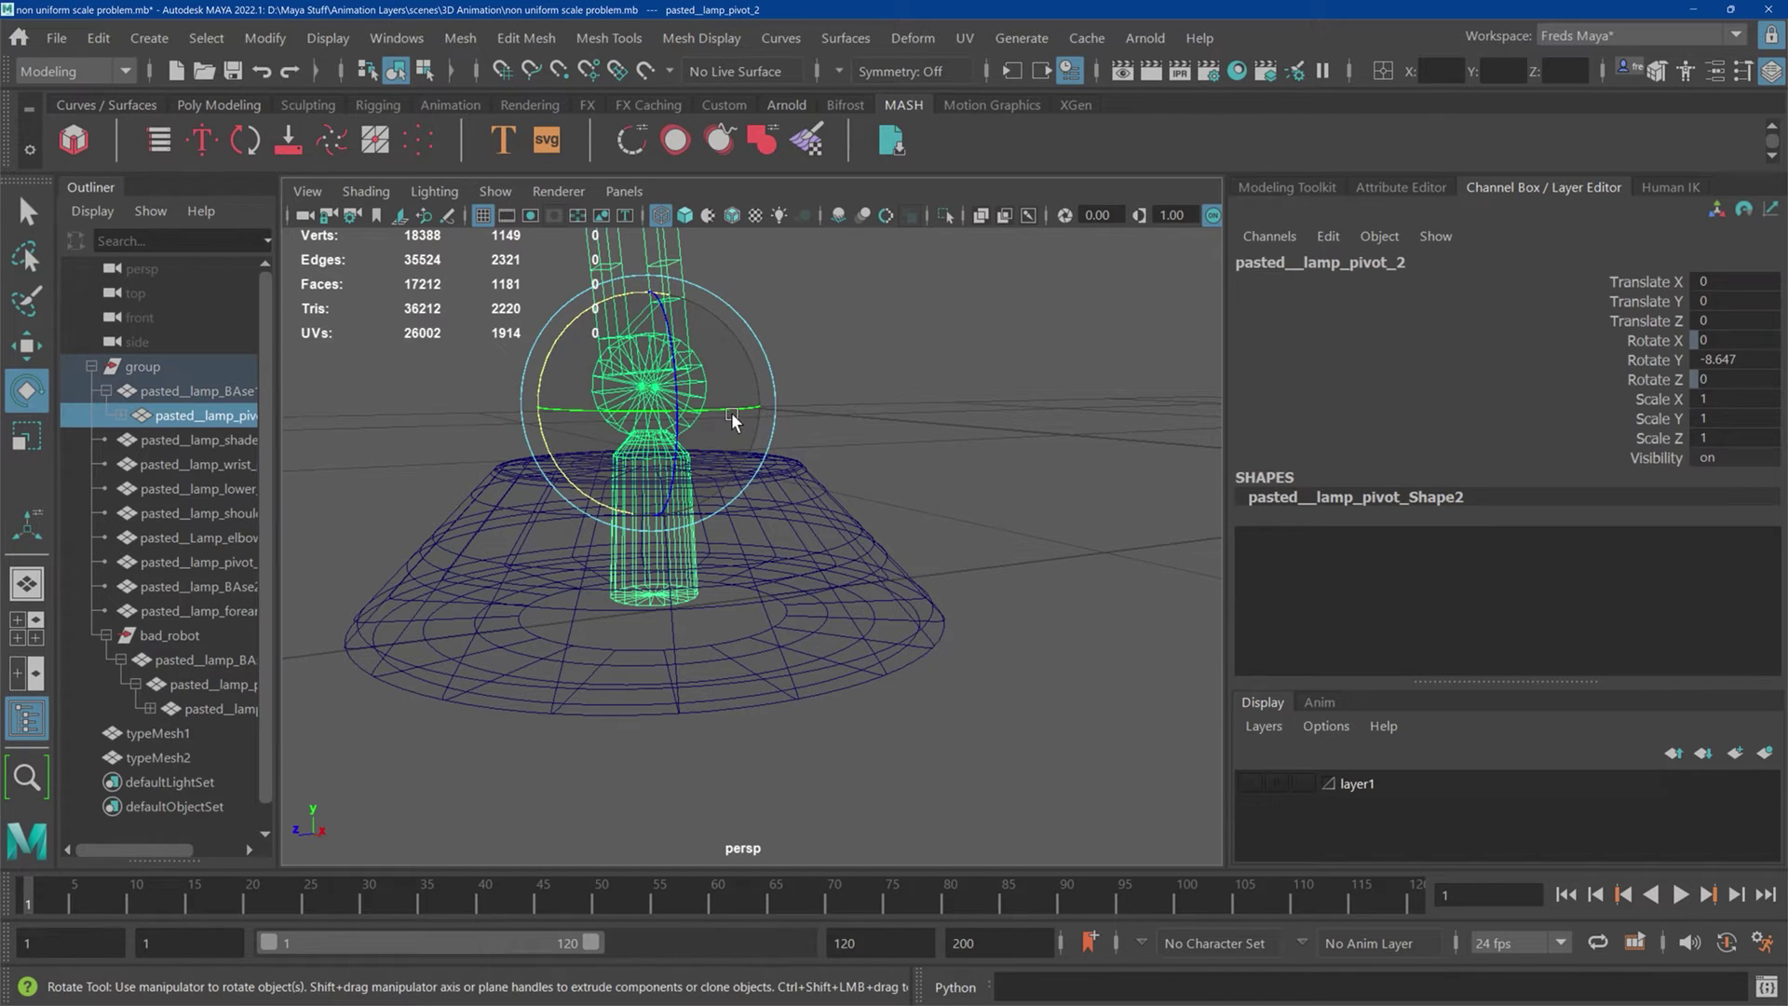
{"action": "scroll", "coordinate": [858, 401], "scroll_direction": "down", "scroll_amount": 5}
{"action": "left_click_drag", "start_coordinate": [858, 399], "coordinate": [898, 529], "text": "alt"}
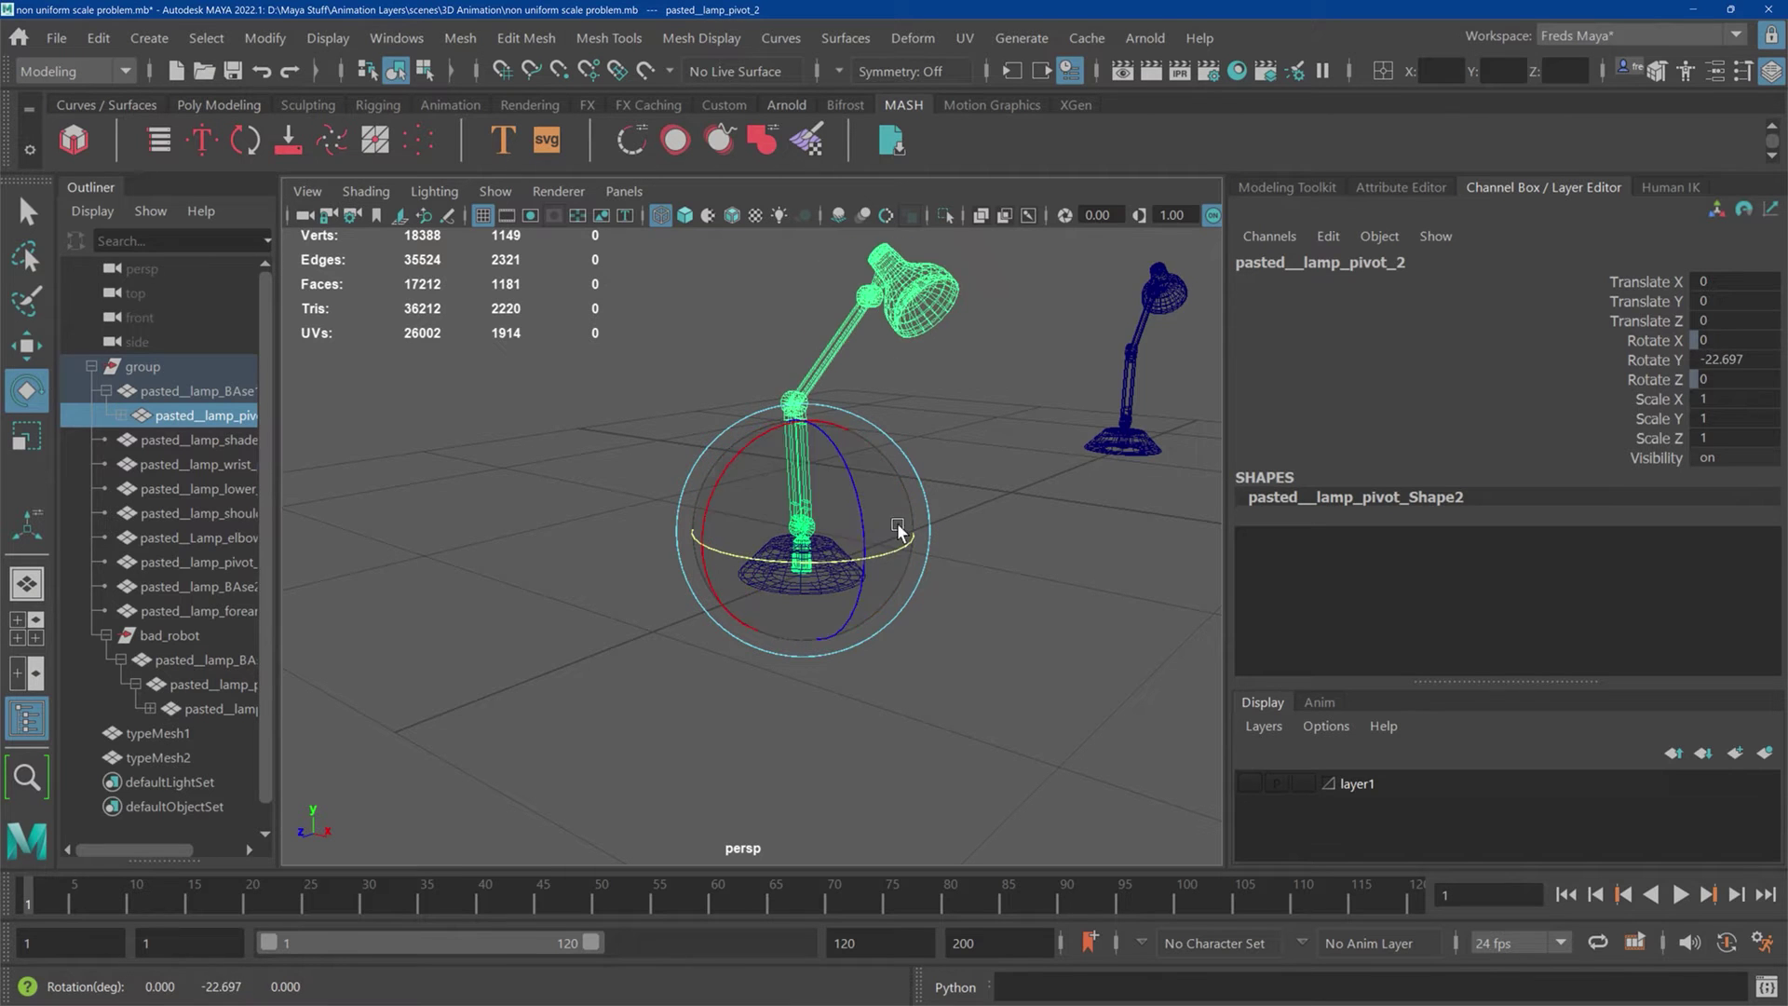
{"action": "scroll", "coordinate": [1030, 505], "scroll_direction": "up", "scroll_amount": 3}
{"action": "left_click", "coordinate": [1052, 423]}
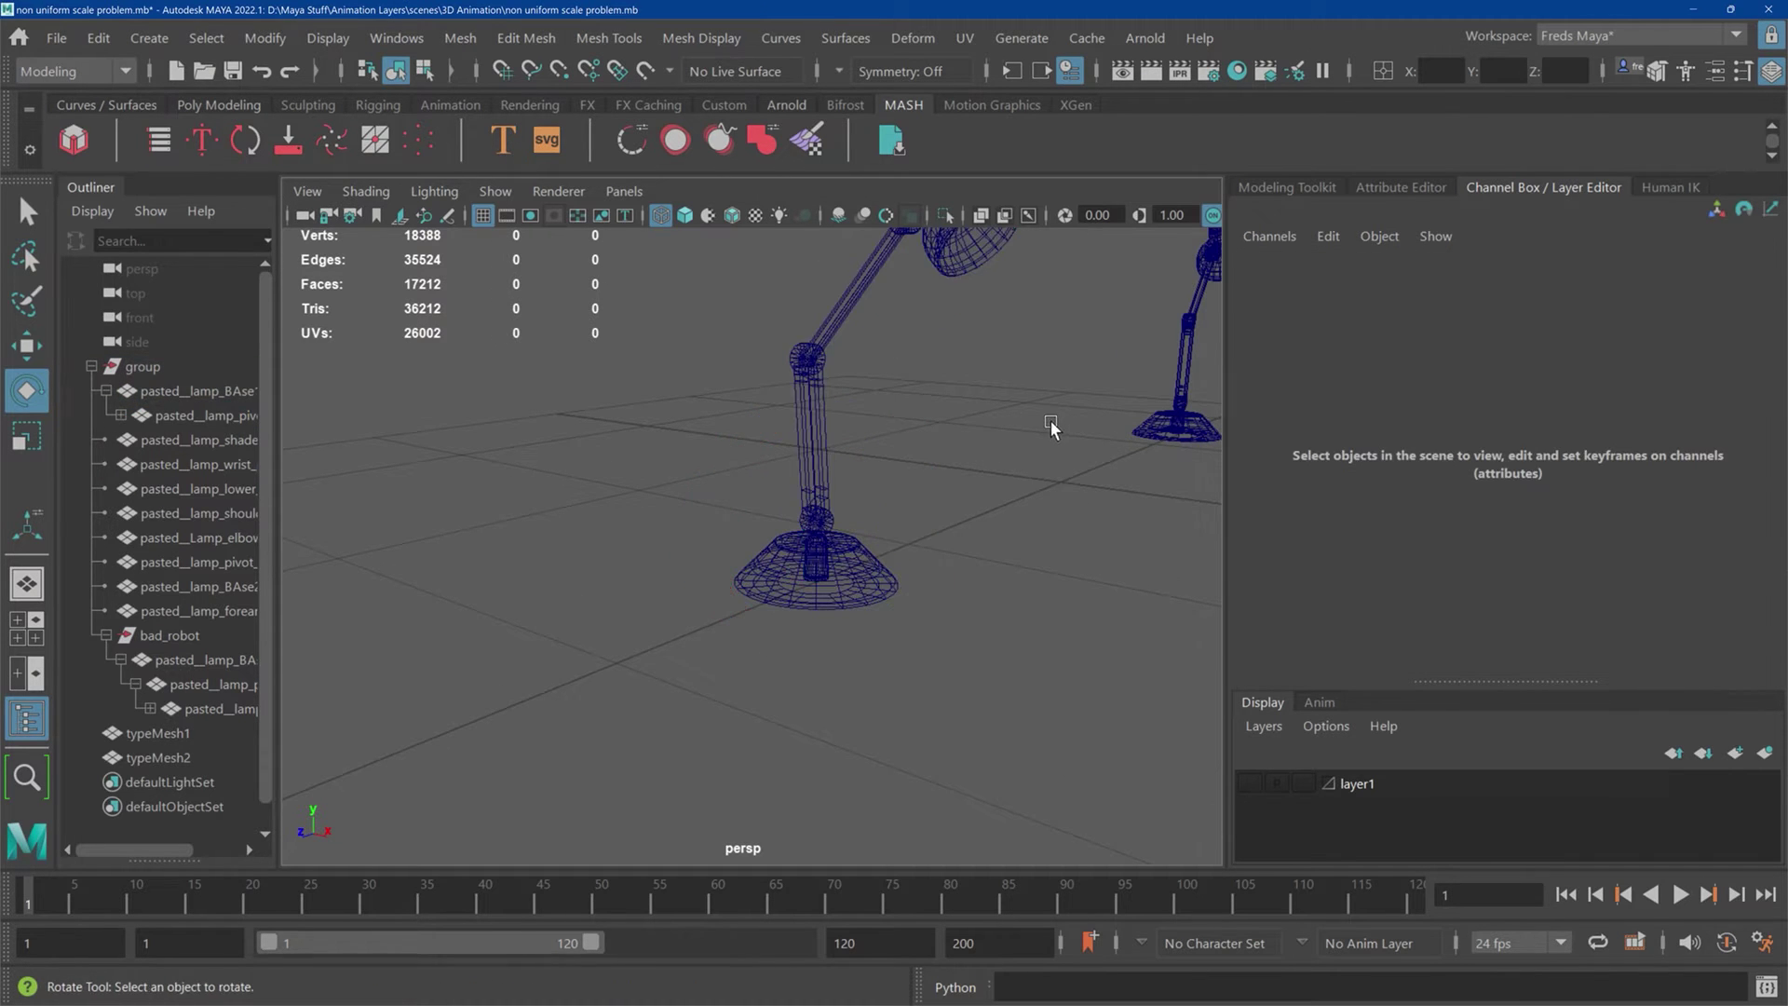
Step: Key the elbow pivot's Rotate X at about -78.6 on frame 13 and about -35.4 on frame 49, then play the animation
{"action": "middle_click_drag", "start_coordinate": [1052, 424], "coordinate": [829, 688], "text": "alt"}
{"action": "scroll", "coordinate": [792, 634], "scroll_direction": "up", "scroll_amount": 3}
{"action": "right_click_drag", "start_coordinate": [792, 633], "coordinate": [561, 628], "text": "alt"}
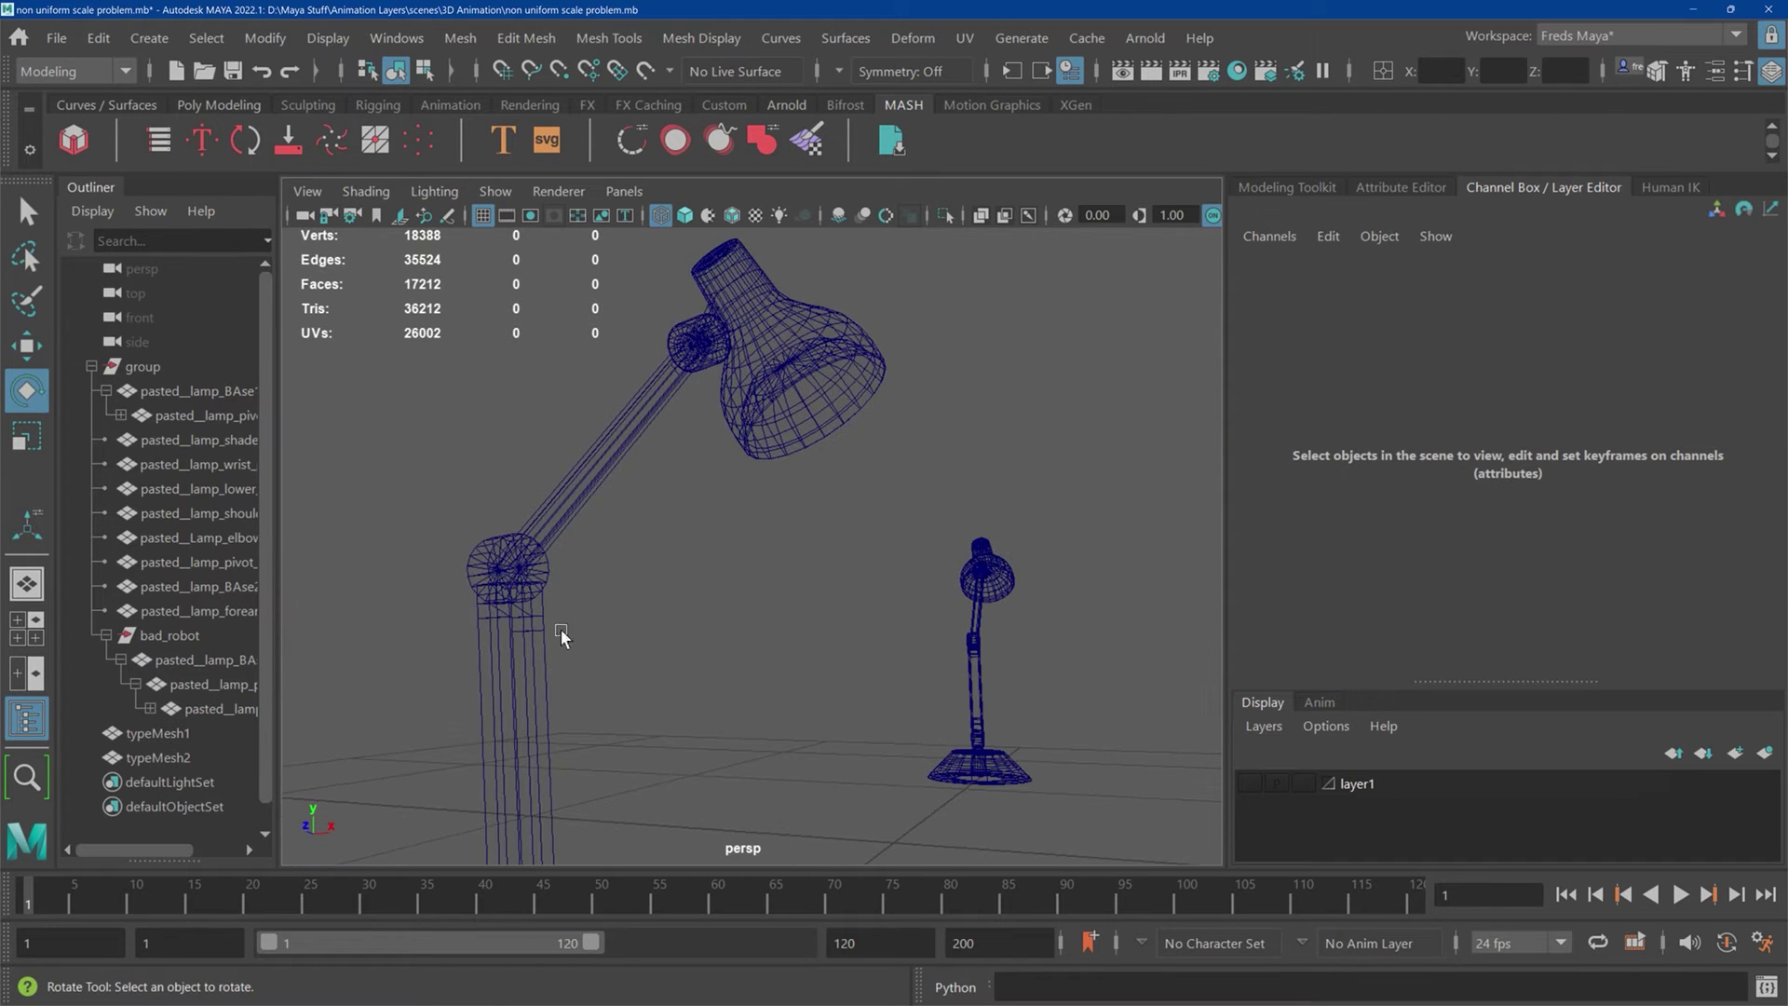
{"action": "left_click", "coordinate": [487, 546]}
{"action": "left_click_drag", "start_coordinate": [411, 515], "coordinate": [442, 482]}
{"action": "left_click", "coordinate": [159, 896]}
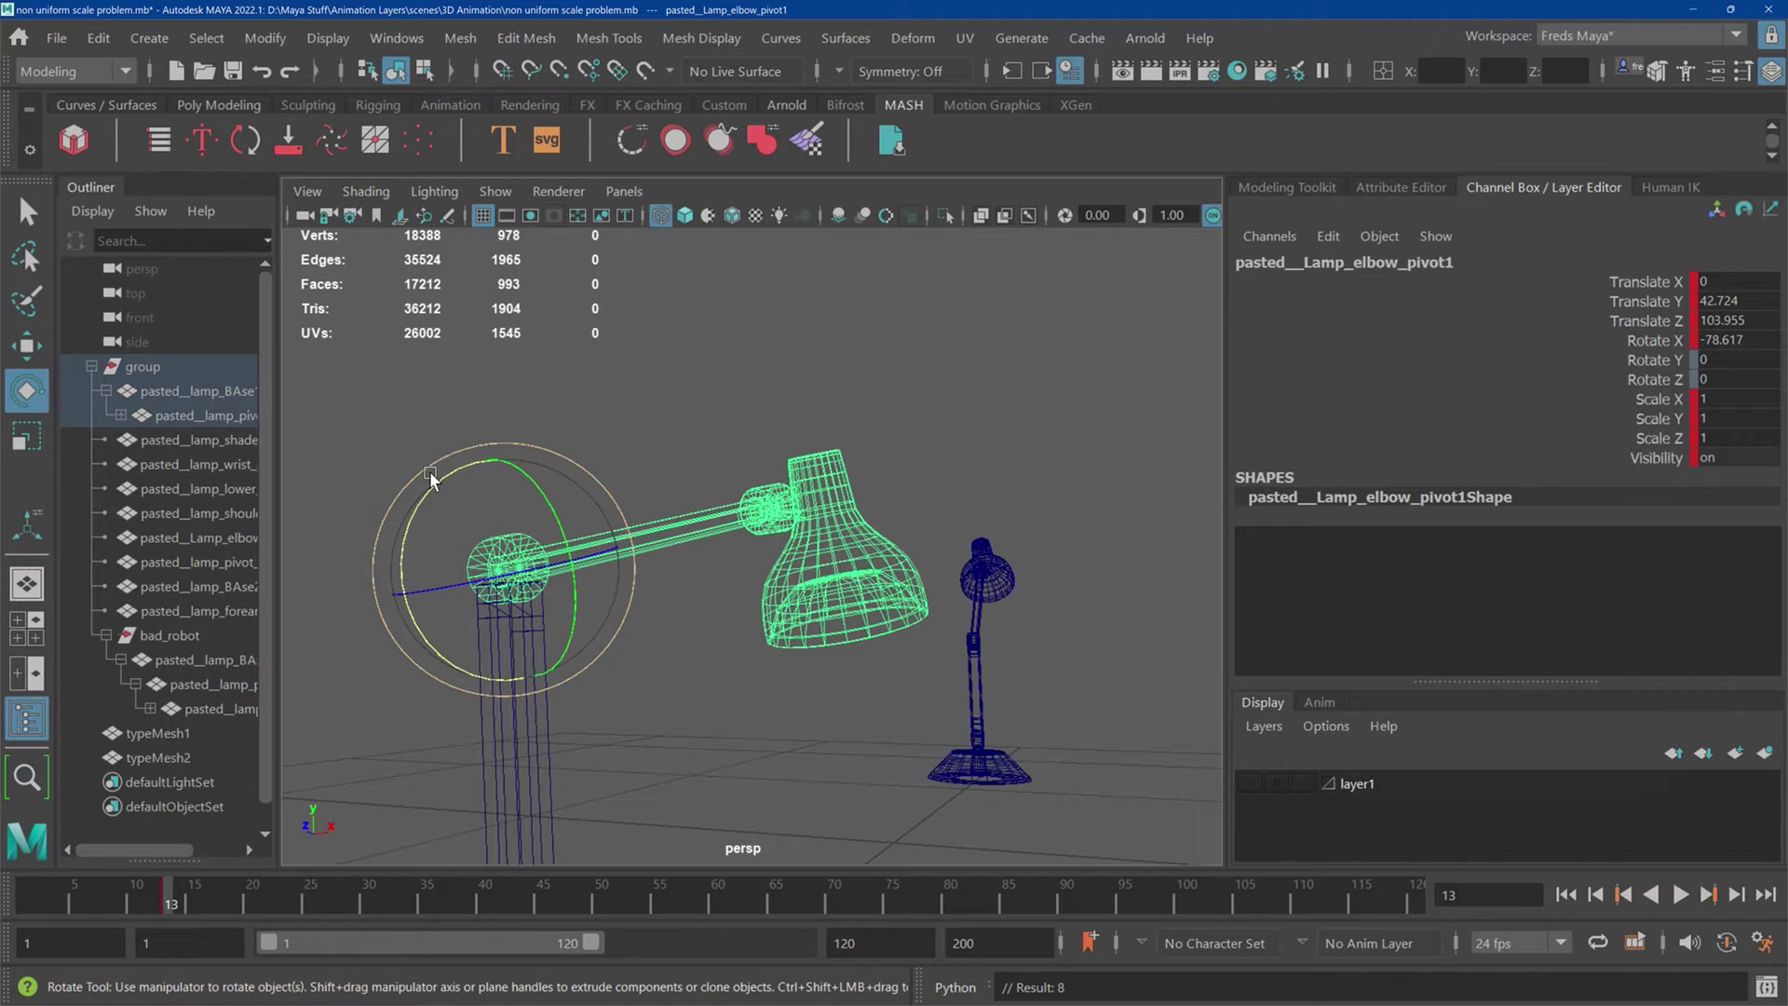
{"action": "left_click_drag", "start_coordinate": [433, 478], "coordinate": [371, 593]}
{"action": "key", "text": "alt+v"}
{"action": "left_click", "coordinate": [587, 886]}
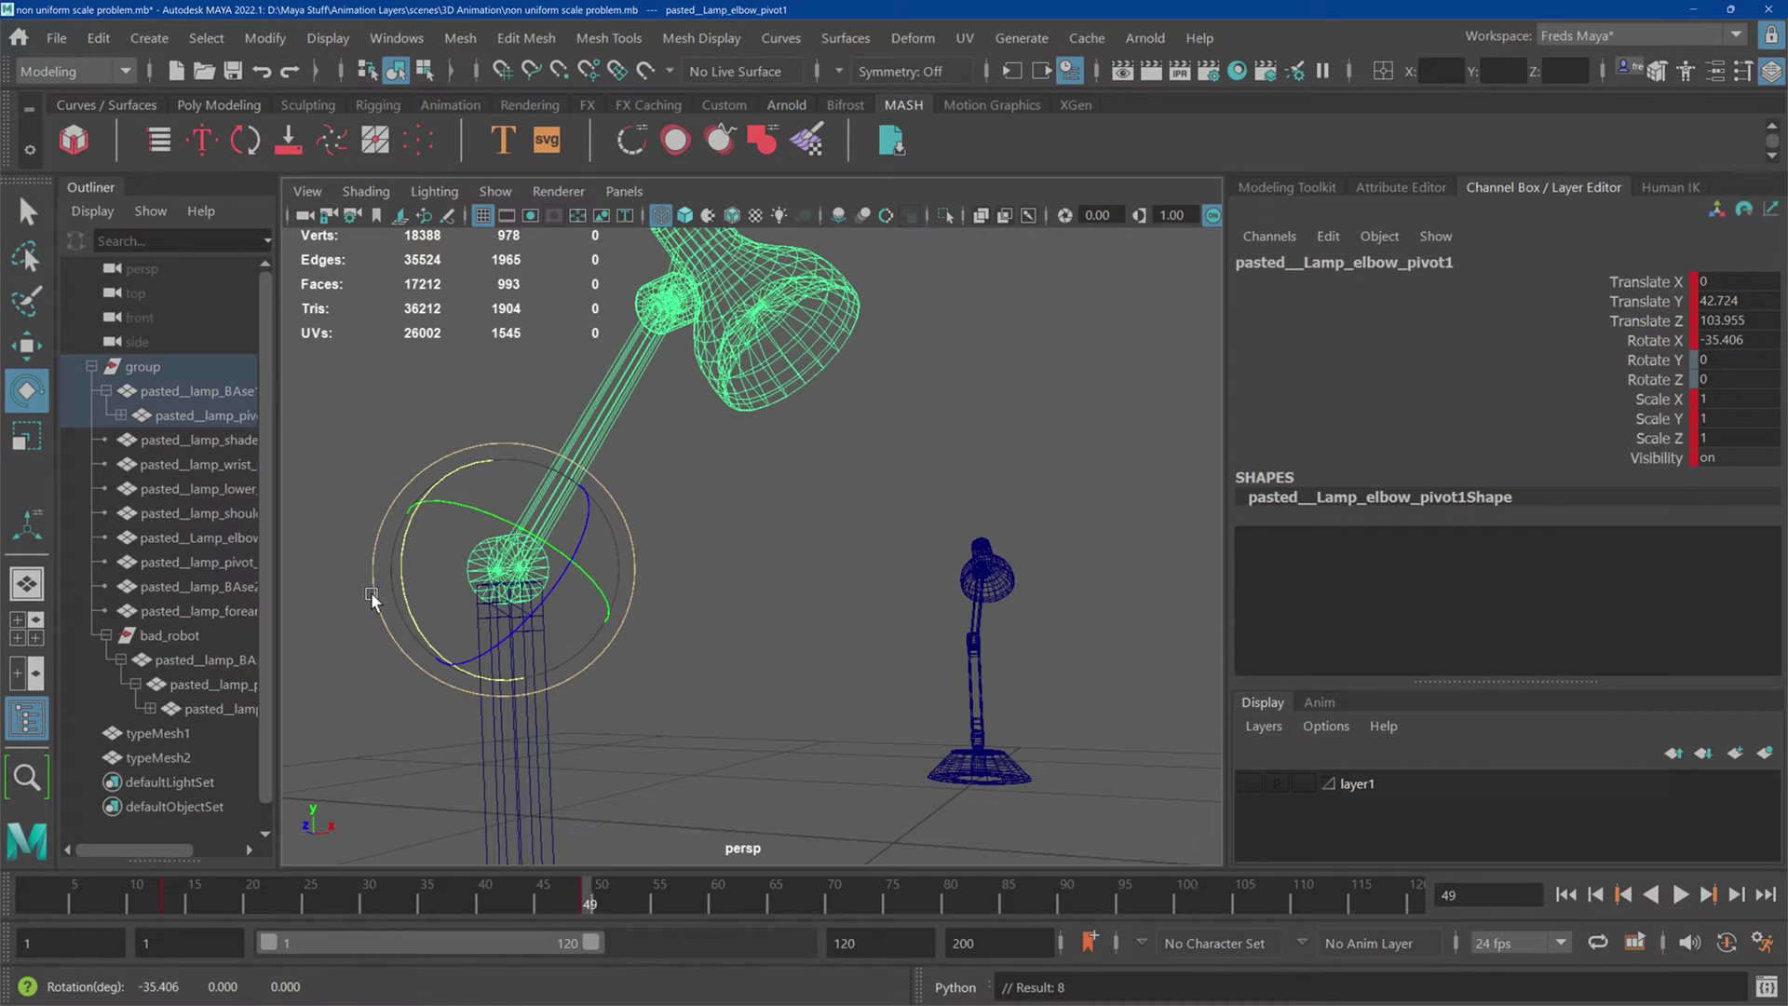
{"action": "key", "text": "alt+v"}
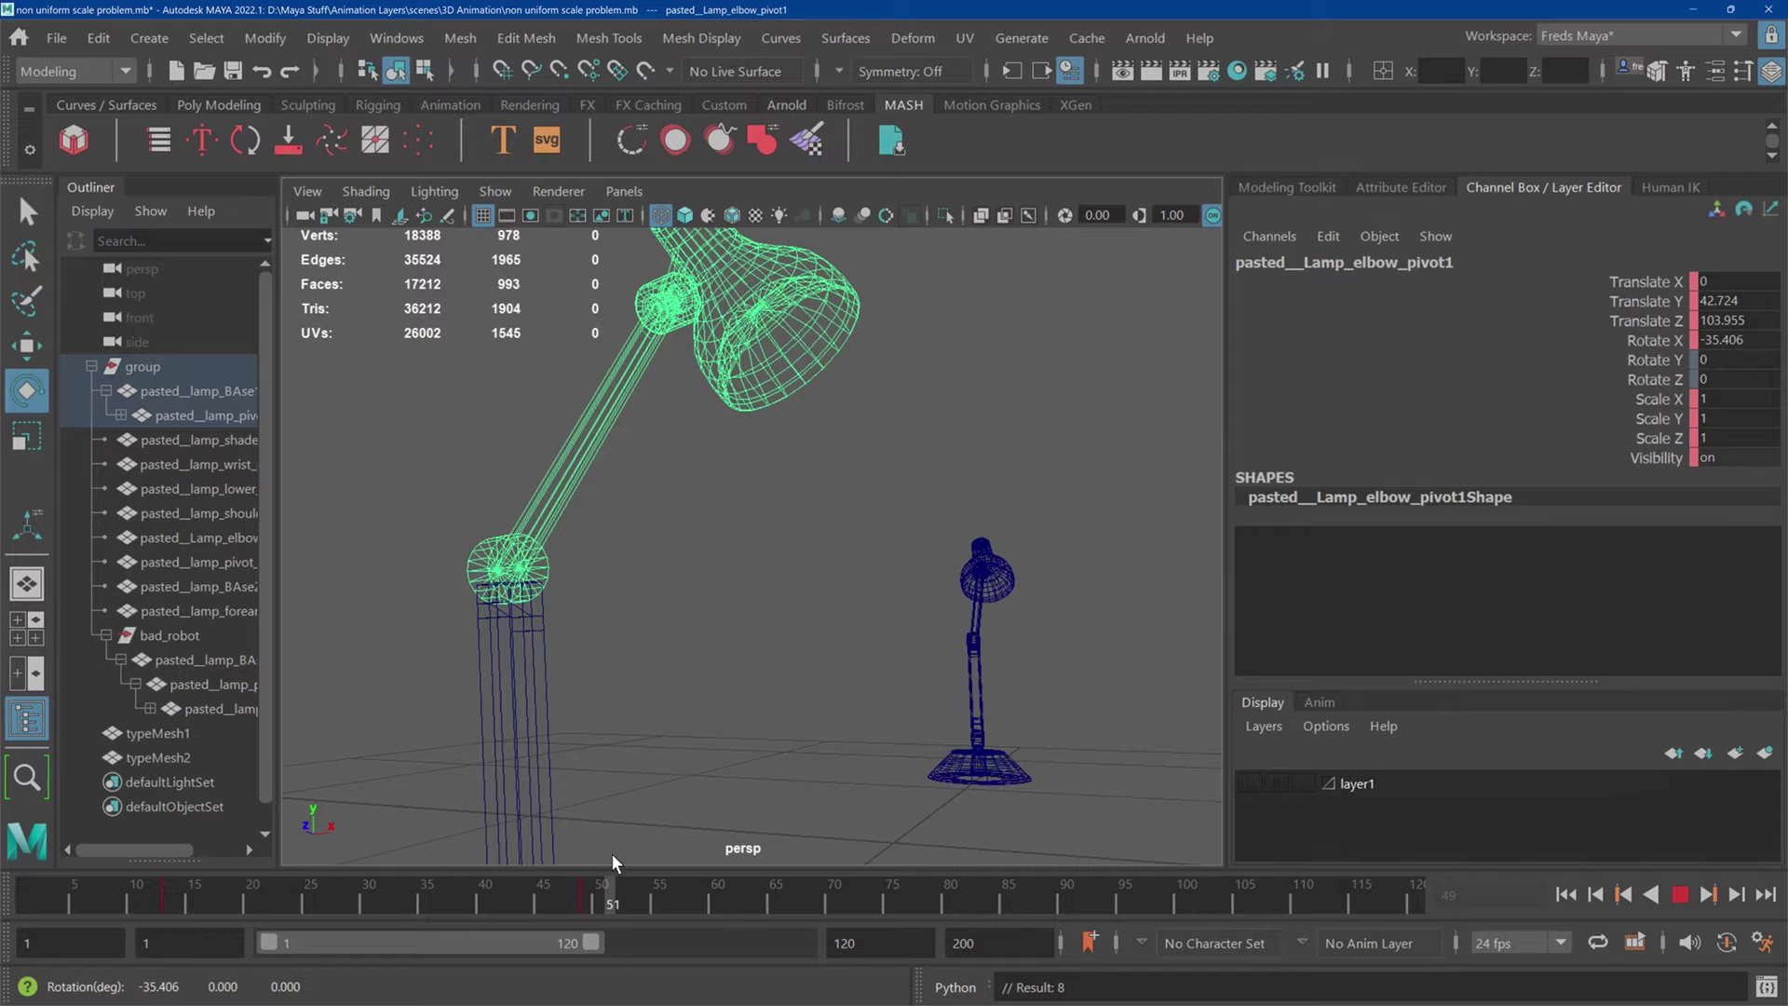
{"action": "key", "text": "alt+v"}
Step: Test rotating the wrist pivot of the non-uniformly scaled bad_robot lamp about its X axis, then undo the last rotation
{"action": "left_click_drag", "start_coordinate": [719, 794], "coordinate": [957, 657], "text": "alt"}
{"action": "middle_click_drag", "start_coordinate": [958, 657], "coordinate": [177, 416], "text": "alt"}
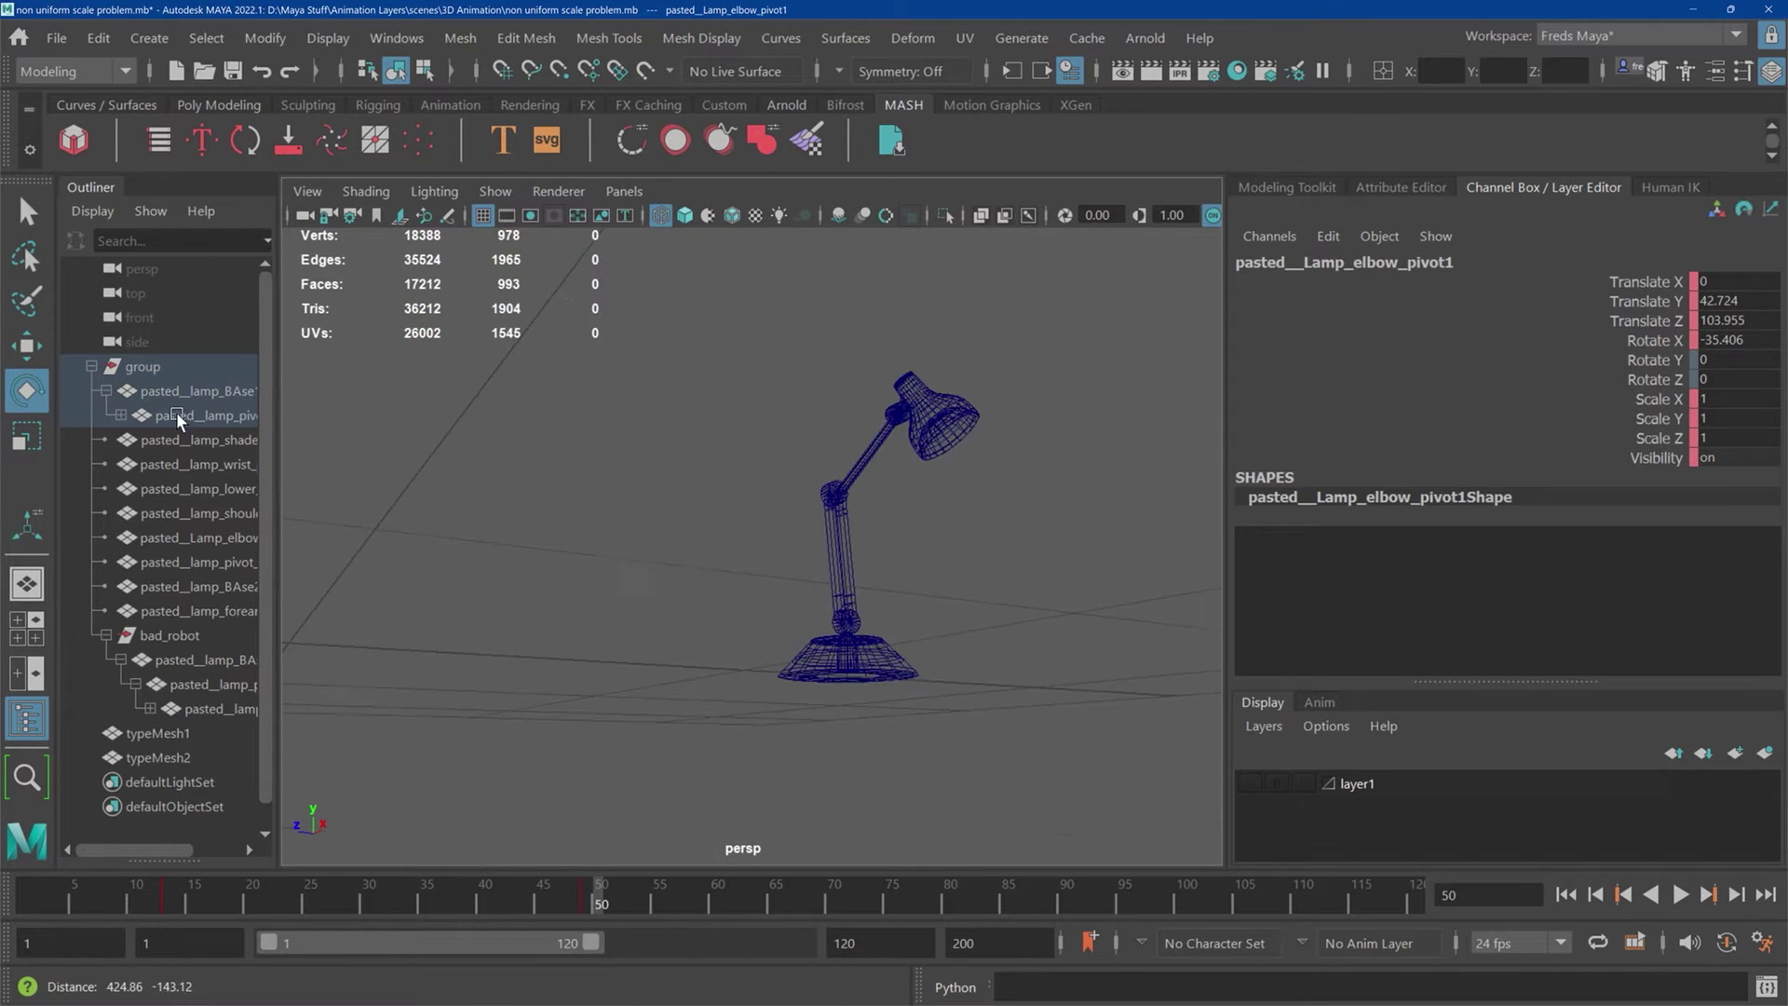
{"action": "middle_click_drag", "start_coordinate": [859, 549], "coordinate": [726, 649], "text": "alt"}
{"action": "right_click_drag", "start_coordinate": [725, 646], "coordinate": [831, 540], "text": "alt"}
{"action": "middle_click_drag", "start_coordinate": [830, 540], "coordinate": [693, 536], "text": "alt"}
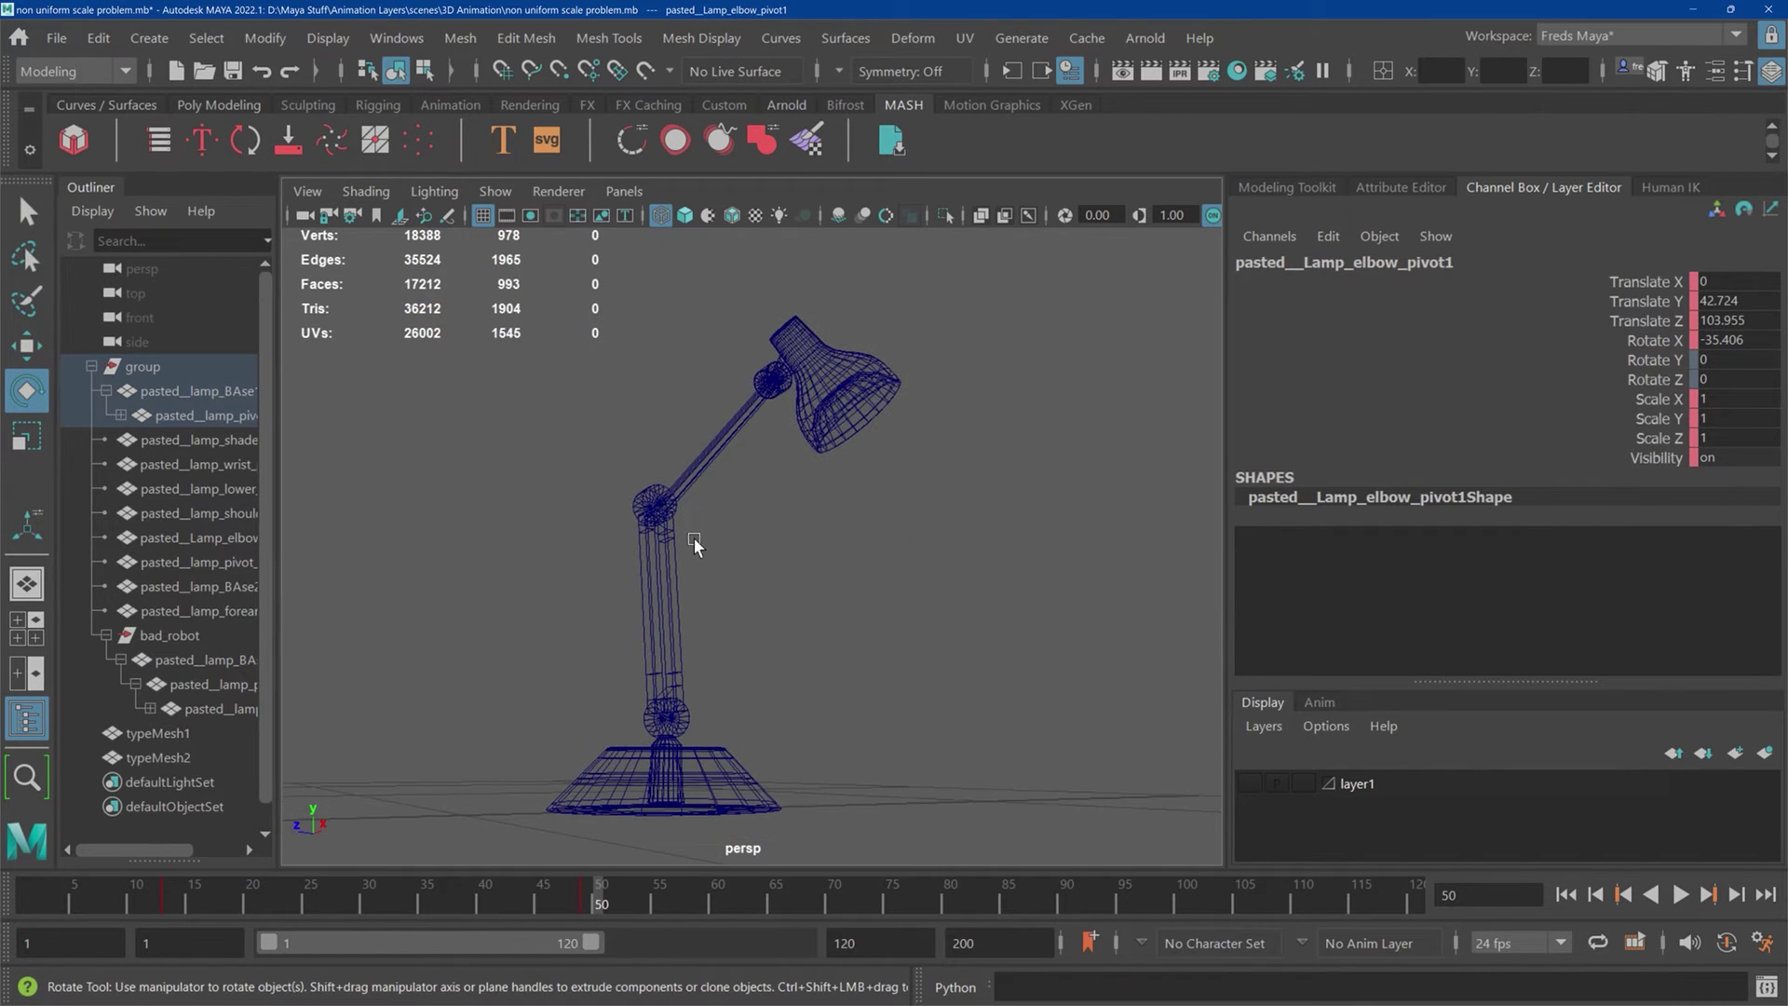
{"action": "left_click", "coordinate": [766, 610]}
{"action": "left_click_drag", "start_coordinate": [828, 721], "coordinate": [603, 680], "text": "alt"}
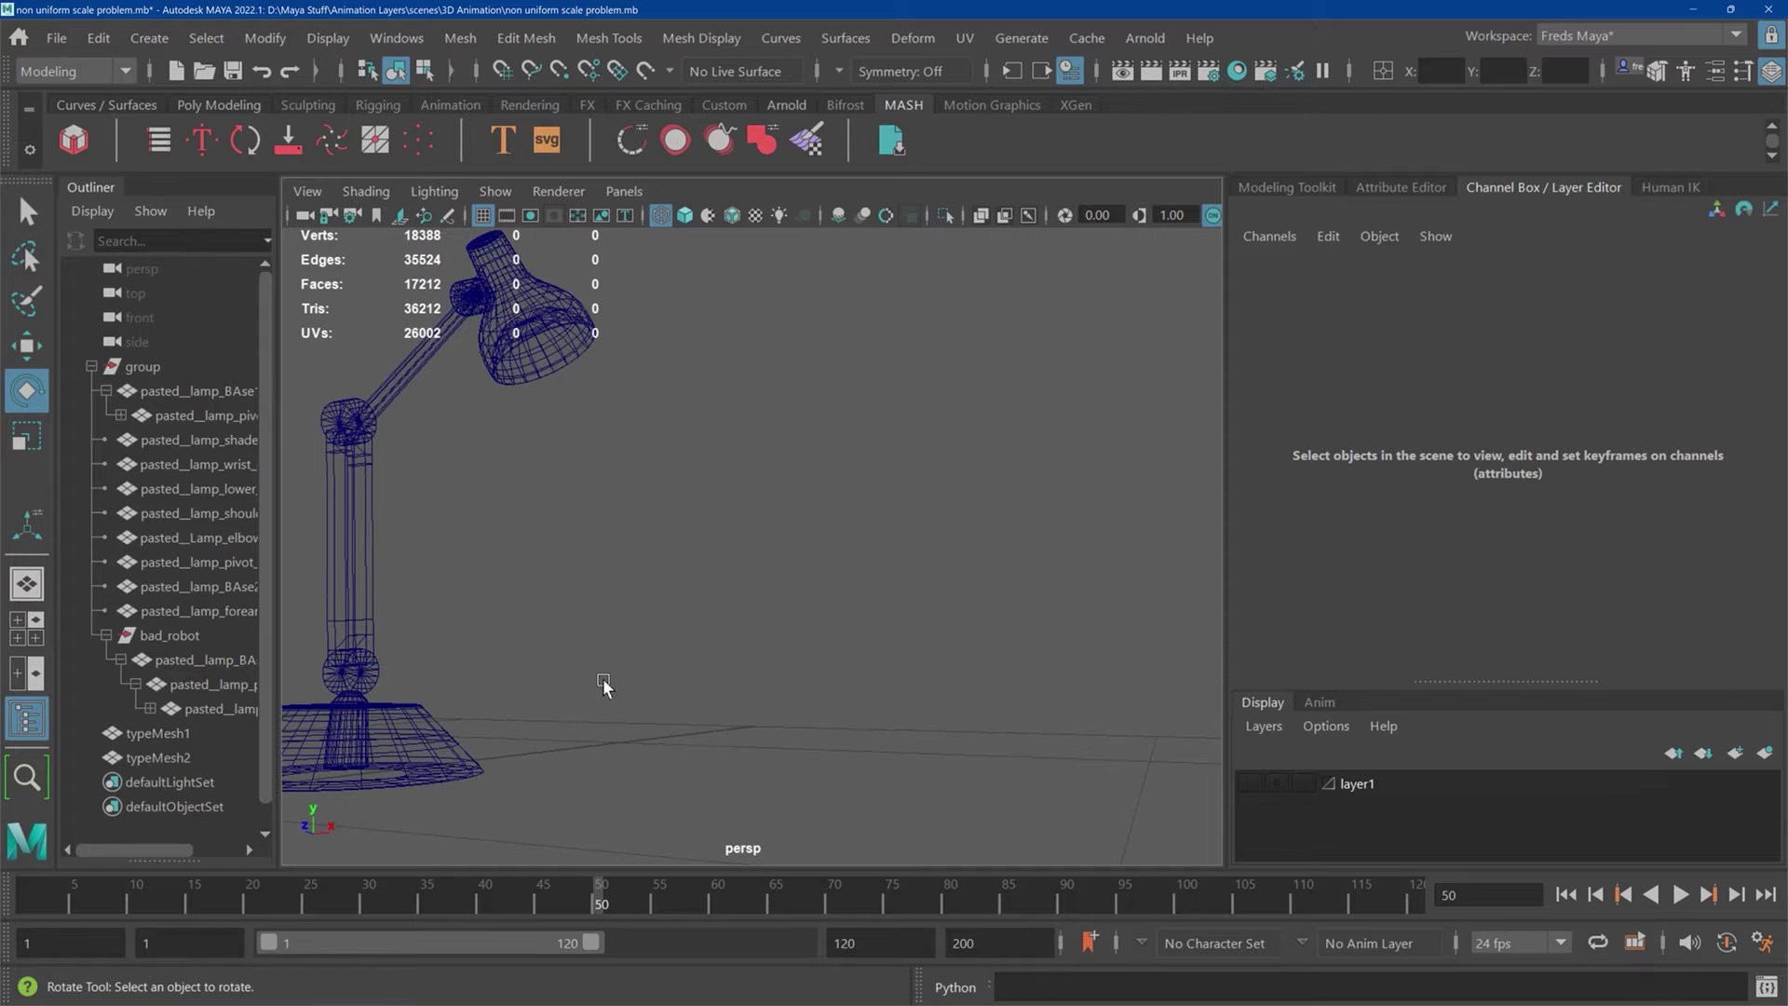
{"action": "left_click", "coordinate": [348, 676]}
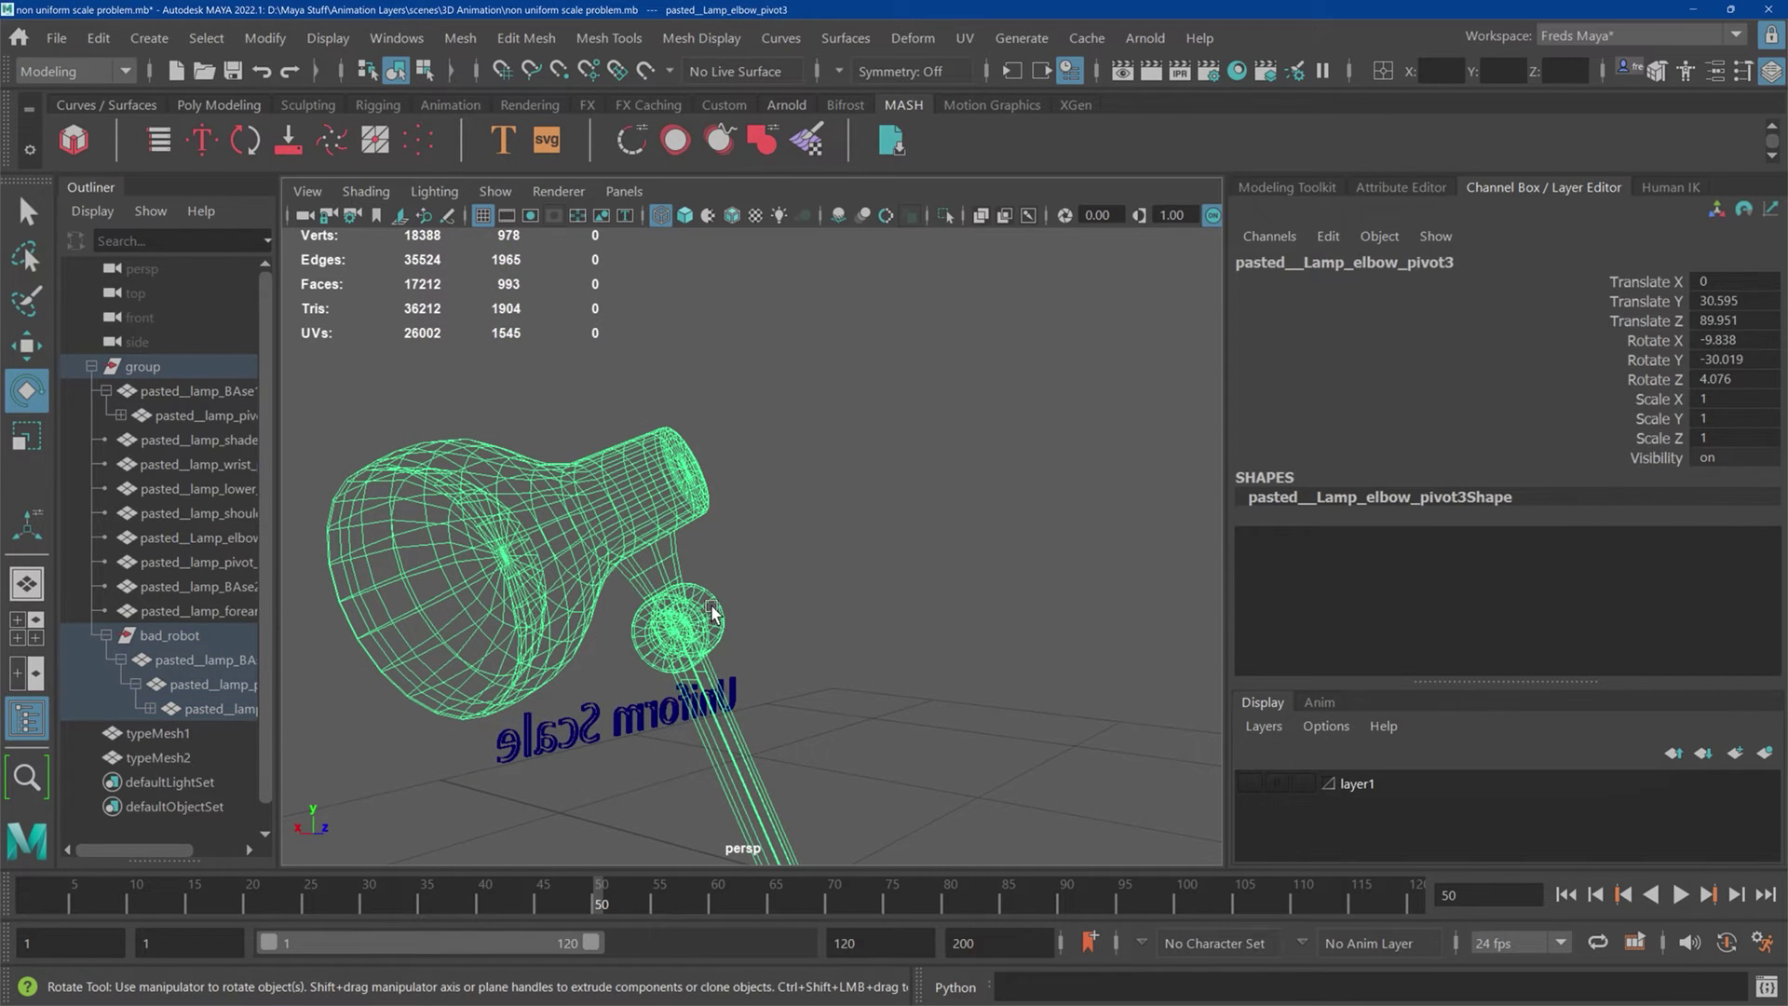
{"action": "left_click", "coordinate": [713, 611]}
{"action": "left_click_drag", "start_coordinate": [772, 570], "coordinate": [649, 550]}
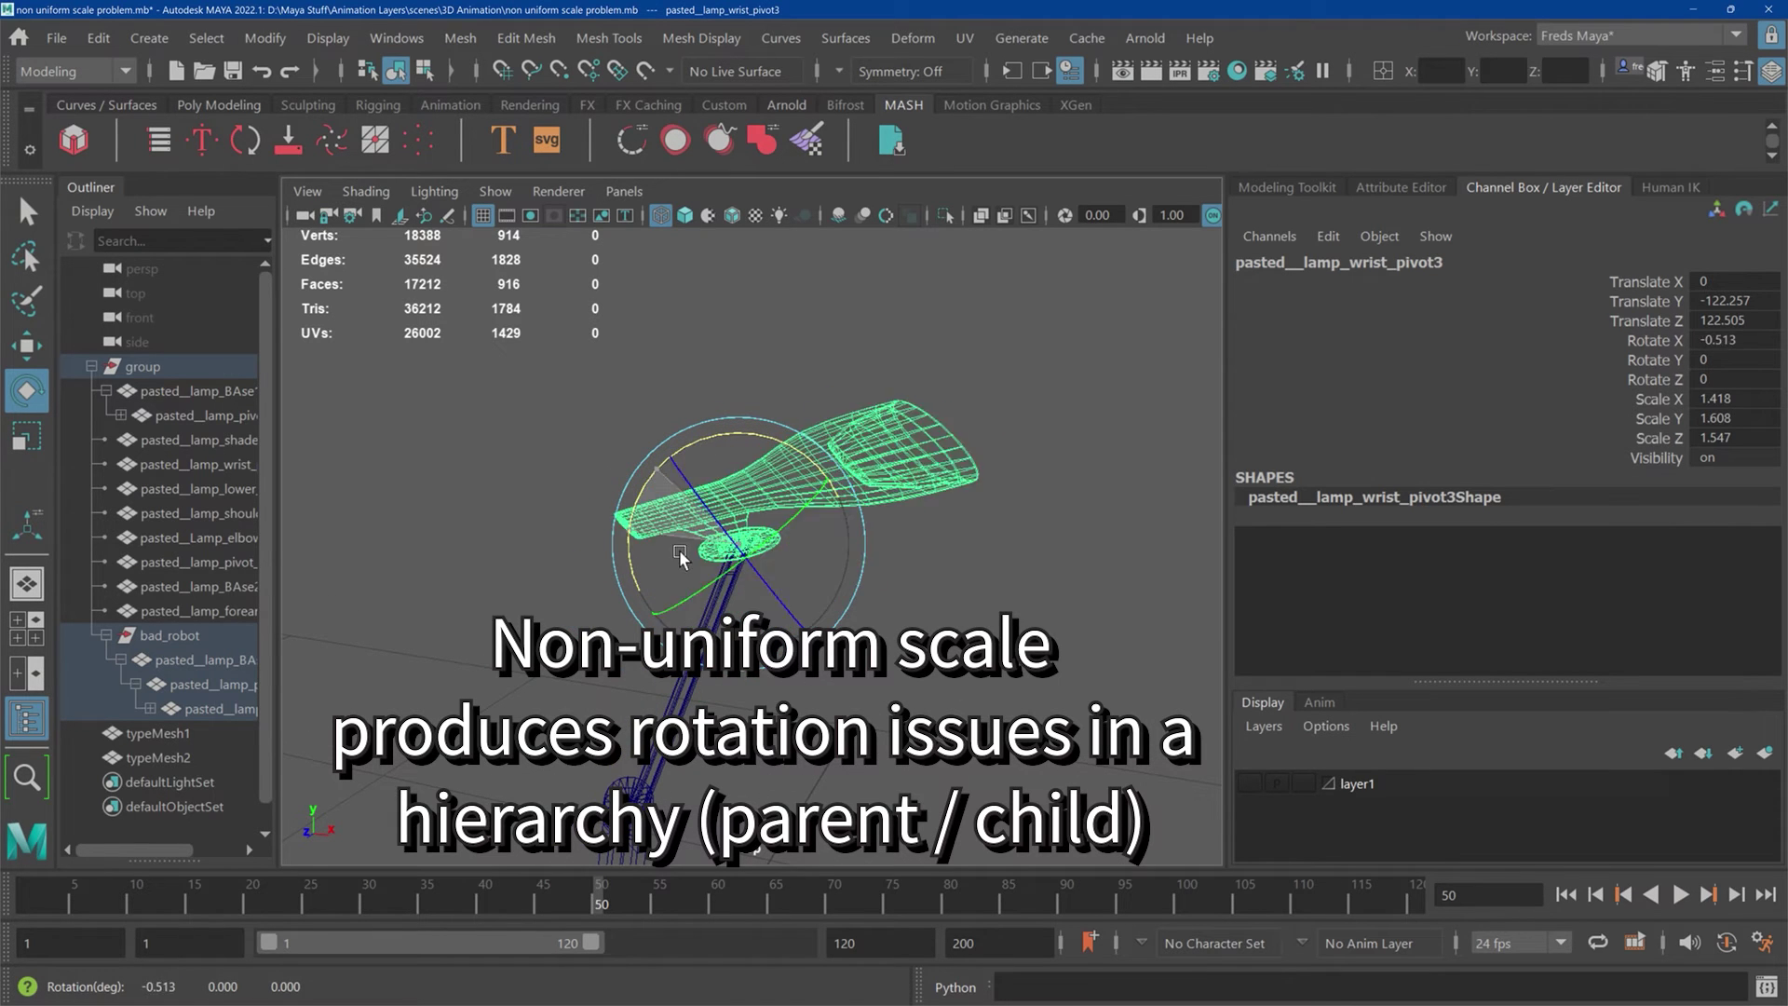
{"action": "left_click_drag", "start_coordinate": [680, 556], "coordinate": [573, 527]}
{"action": "key", "text": "ctrl+z"}
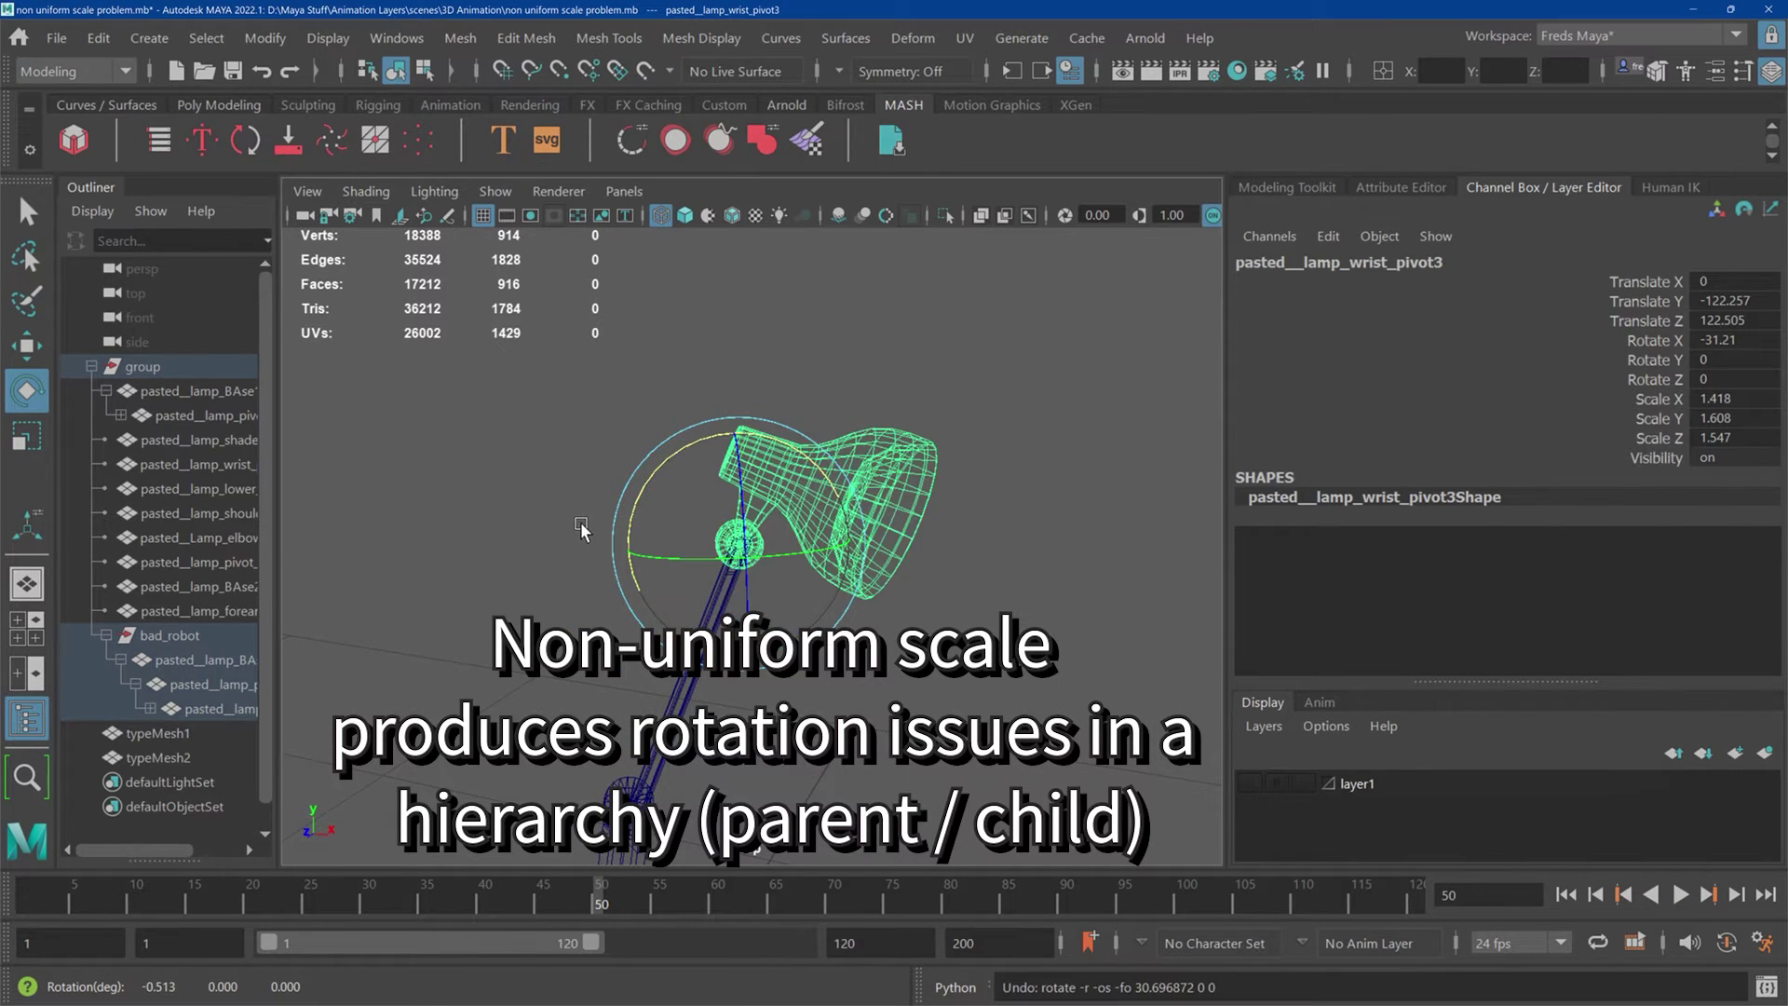
Step: Rotate the first lamp's base pivot about the Y axis to about -59.4 degrees, then deselect it
{"action": "scroll", "coordinate": [579, 522], "scroll_direction": "down", "scroll_amount": 4}
{"action": "middle_click_drag", "start_coordinate": [570, 527], "coordinate": [1512, 439], "text": "alt"}
{"action": "scroll", "coordinate": [843, 583], "scroll_direction": "down", "scroll_amount": 4}
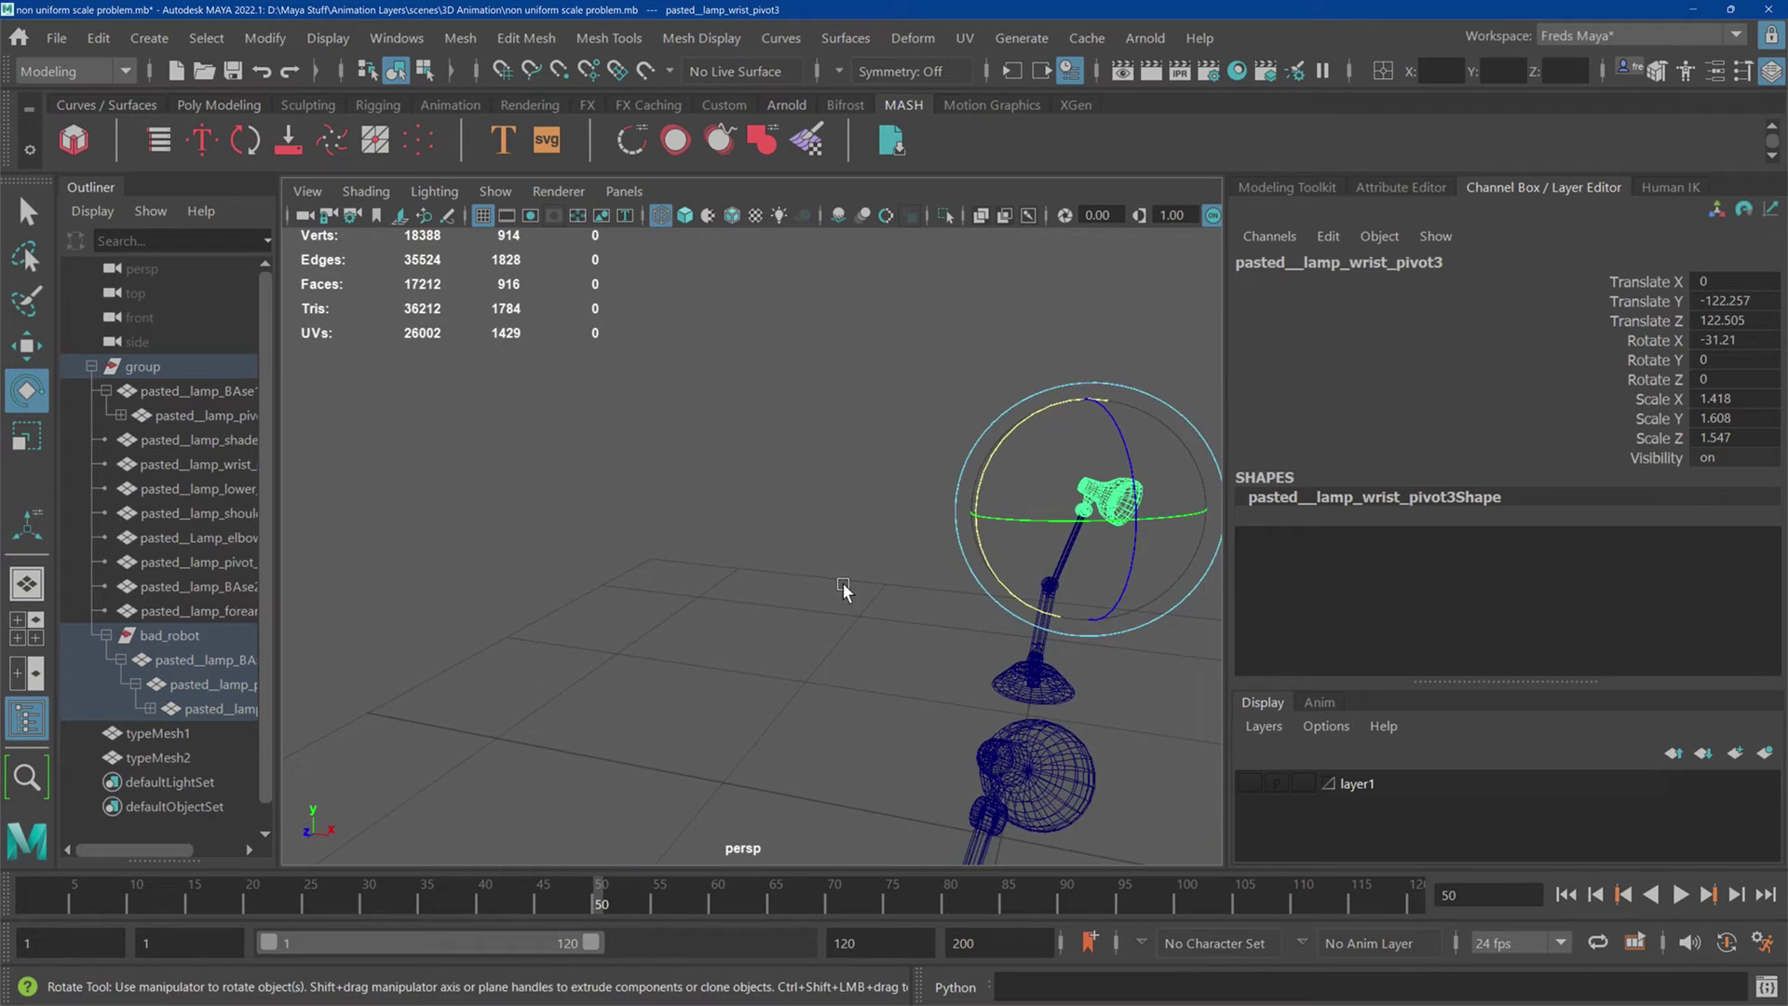
{"action": "left_click_drag", "start_coordinate": [842, 583], "coordinate": [806, 572], "text": "alt"}
{"action": "scroll", "coordinate": [906, 624], "scroll_direction": "up", "scroll_amount": 4}
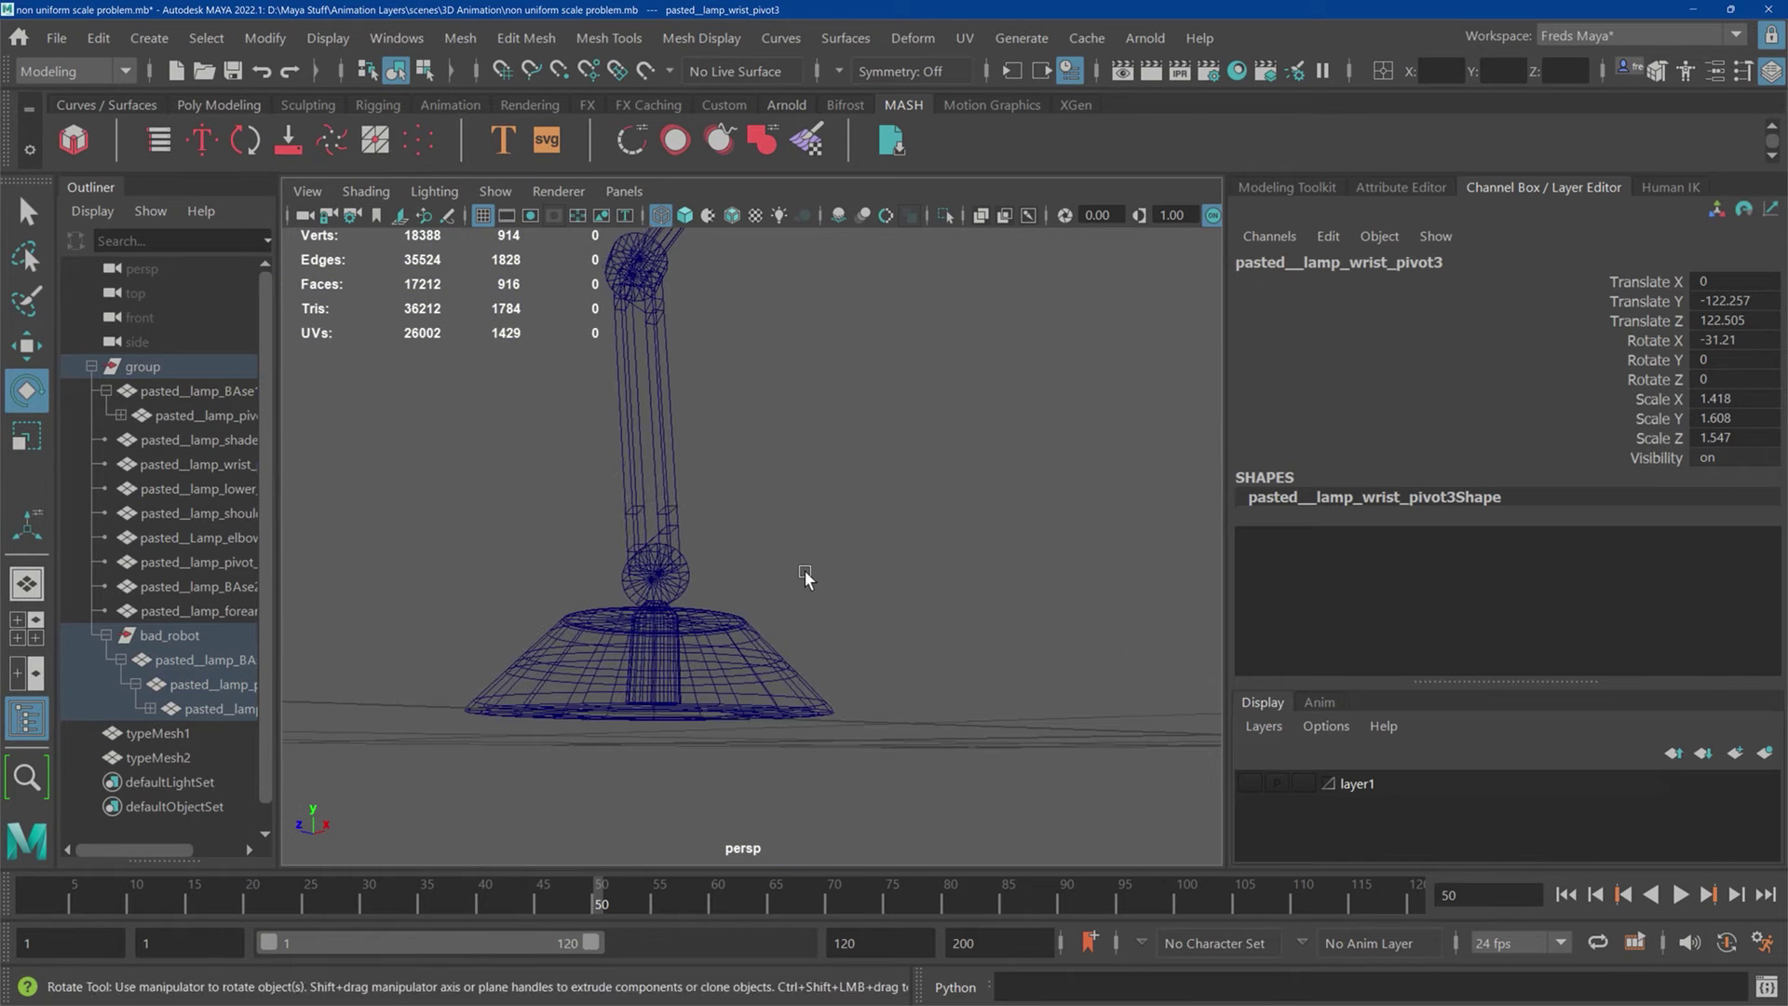
{"action": "left_click_drag", "start_coordinate": [687, 650], "coordinate": [708, 650]}
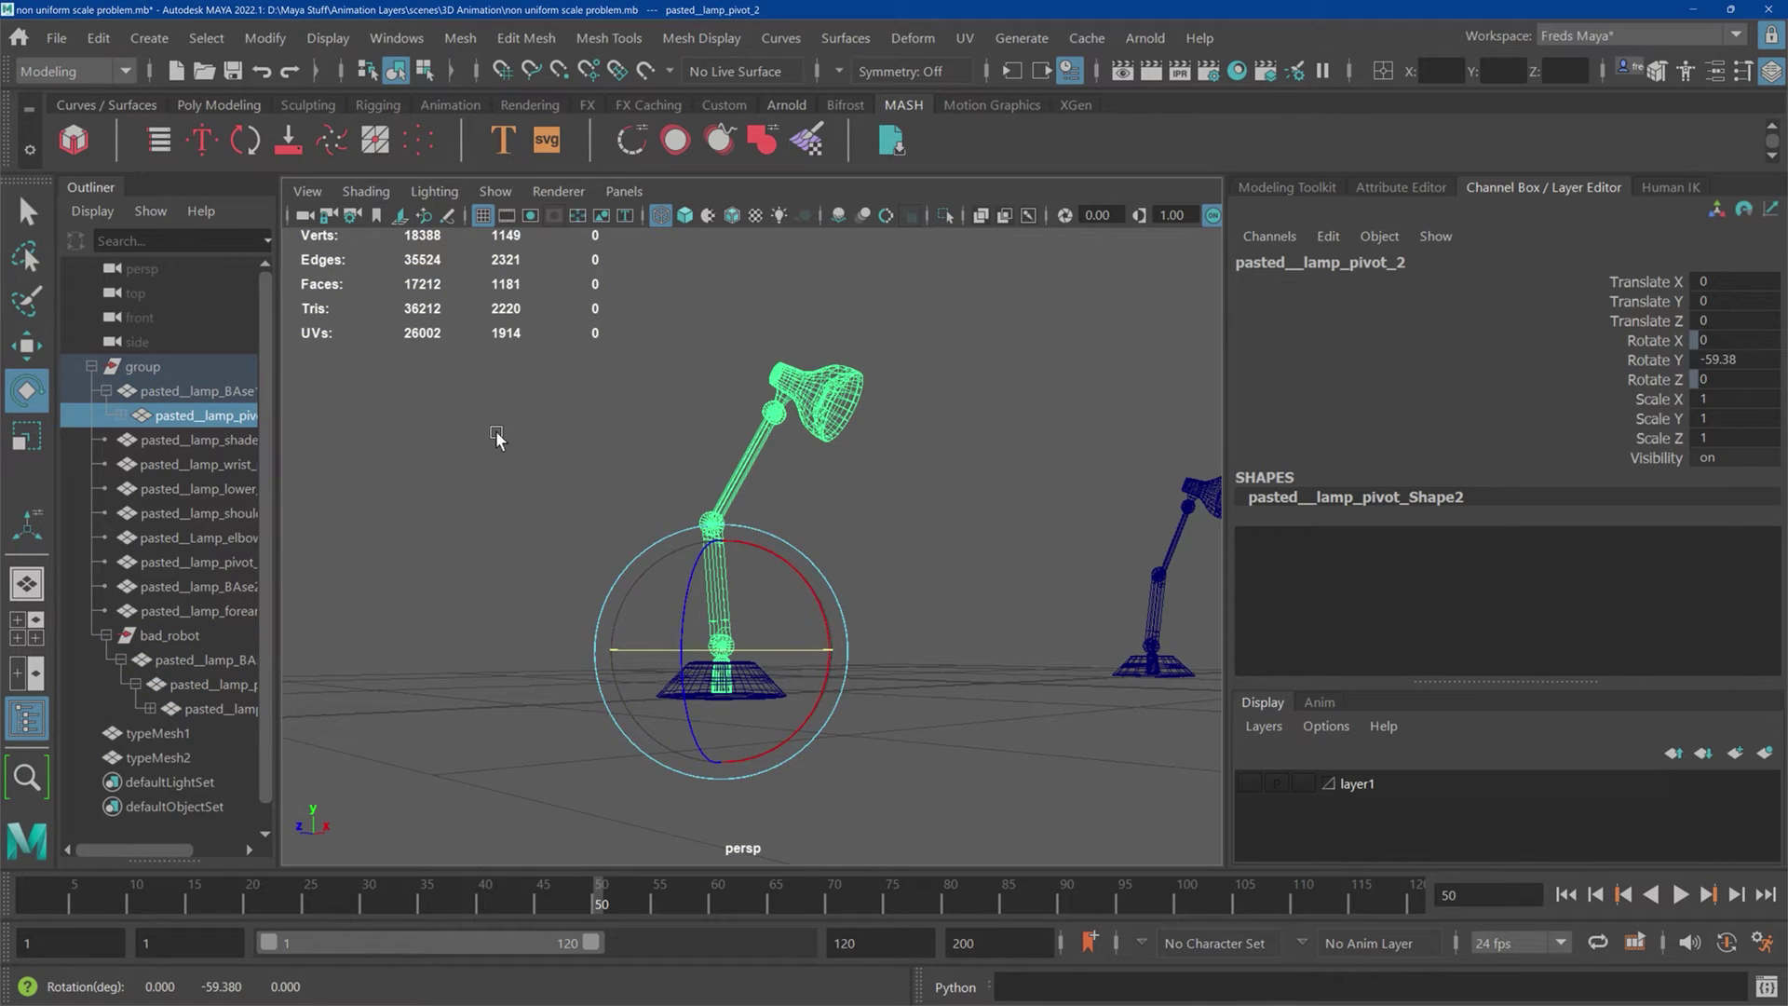
{"action": "left_click", "coordinate": [497, 431]}
Step: Bend the first lamp's forearm down at the elbow pivot, and rotate its wrist pivot about X to about 73.6 degrees
{"action": "left_click_drag", "start_coordinate": [601, 459], "coordinate": [622, 481], "text": "alt"}
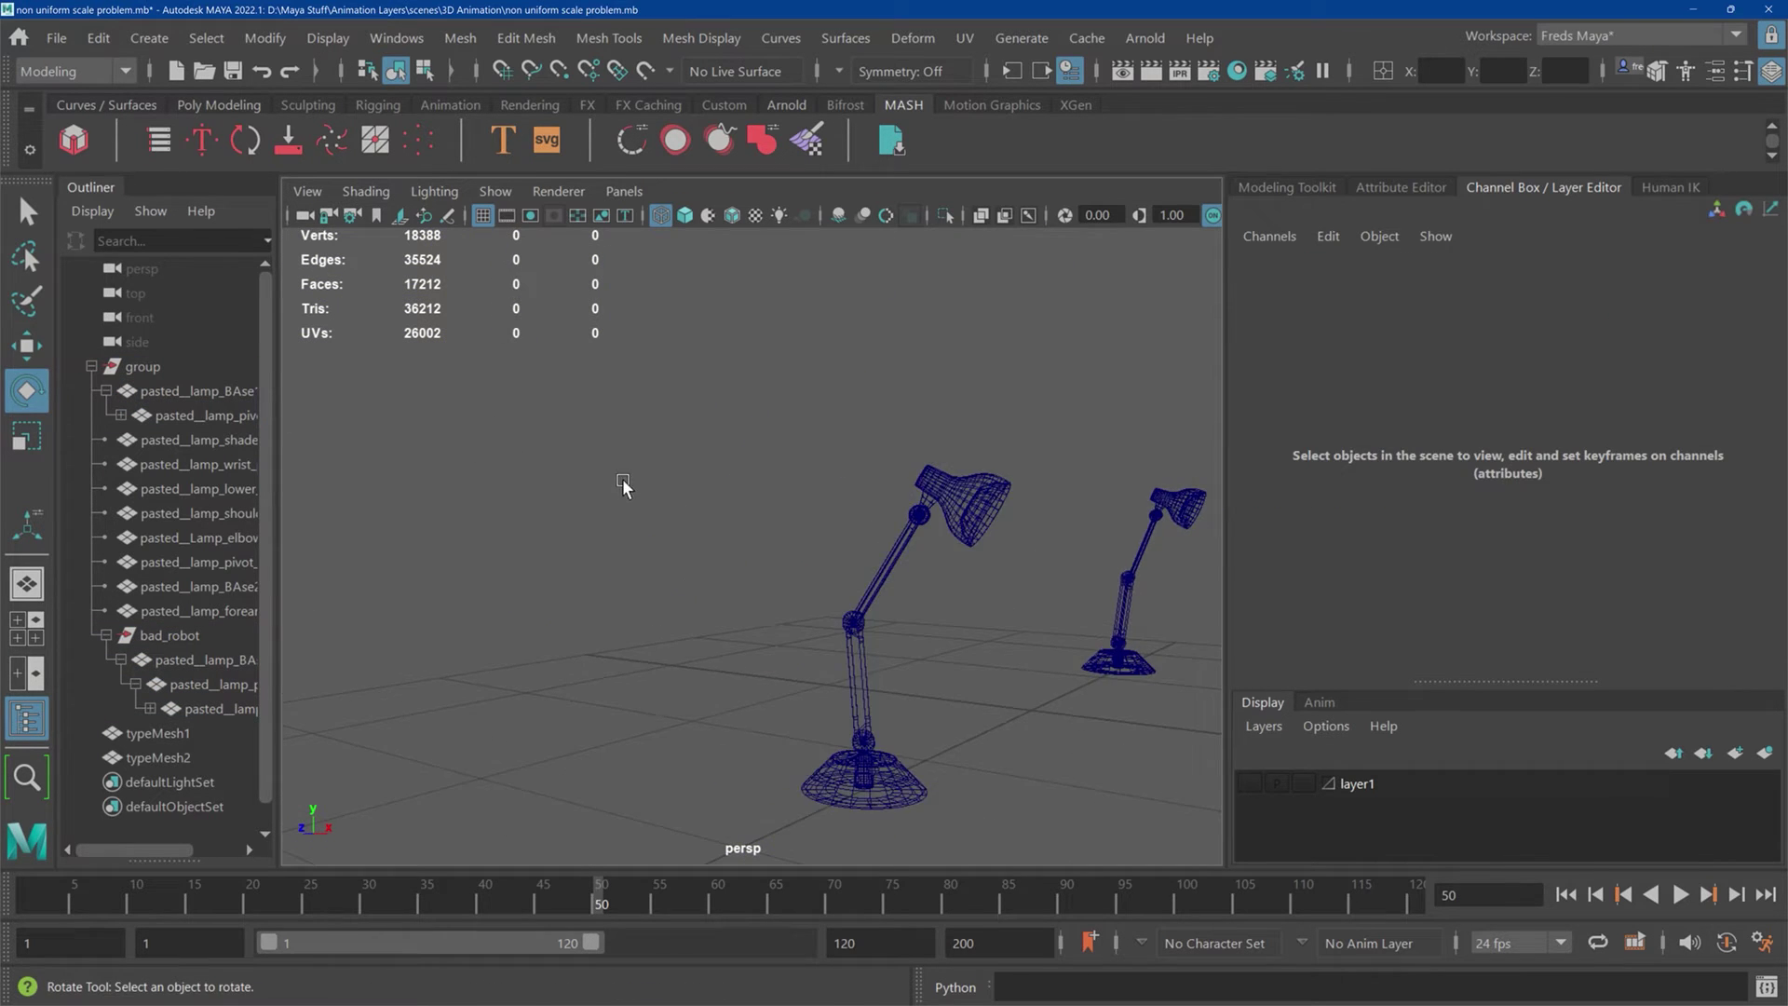
{"action": "mouse_move", "coordinate": [622, 479]}
{"action": "right_mouse_down", "text": "alt"}
{"action": "mouse_move", "coordinate": [858, 519]}
{"action": "mouse_move", "coordinate": [606, 480]}
{"action": "right_mouse_up", "text": "alt"}
{"action": "middle_click_drag", "start_coordinate": [645, 556], "coordinate": [718, 555], "text": "alt"}
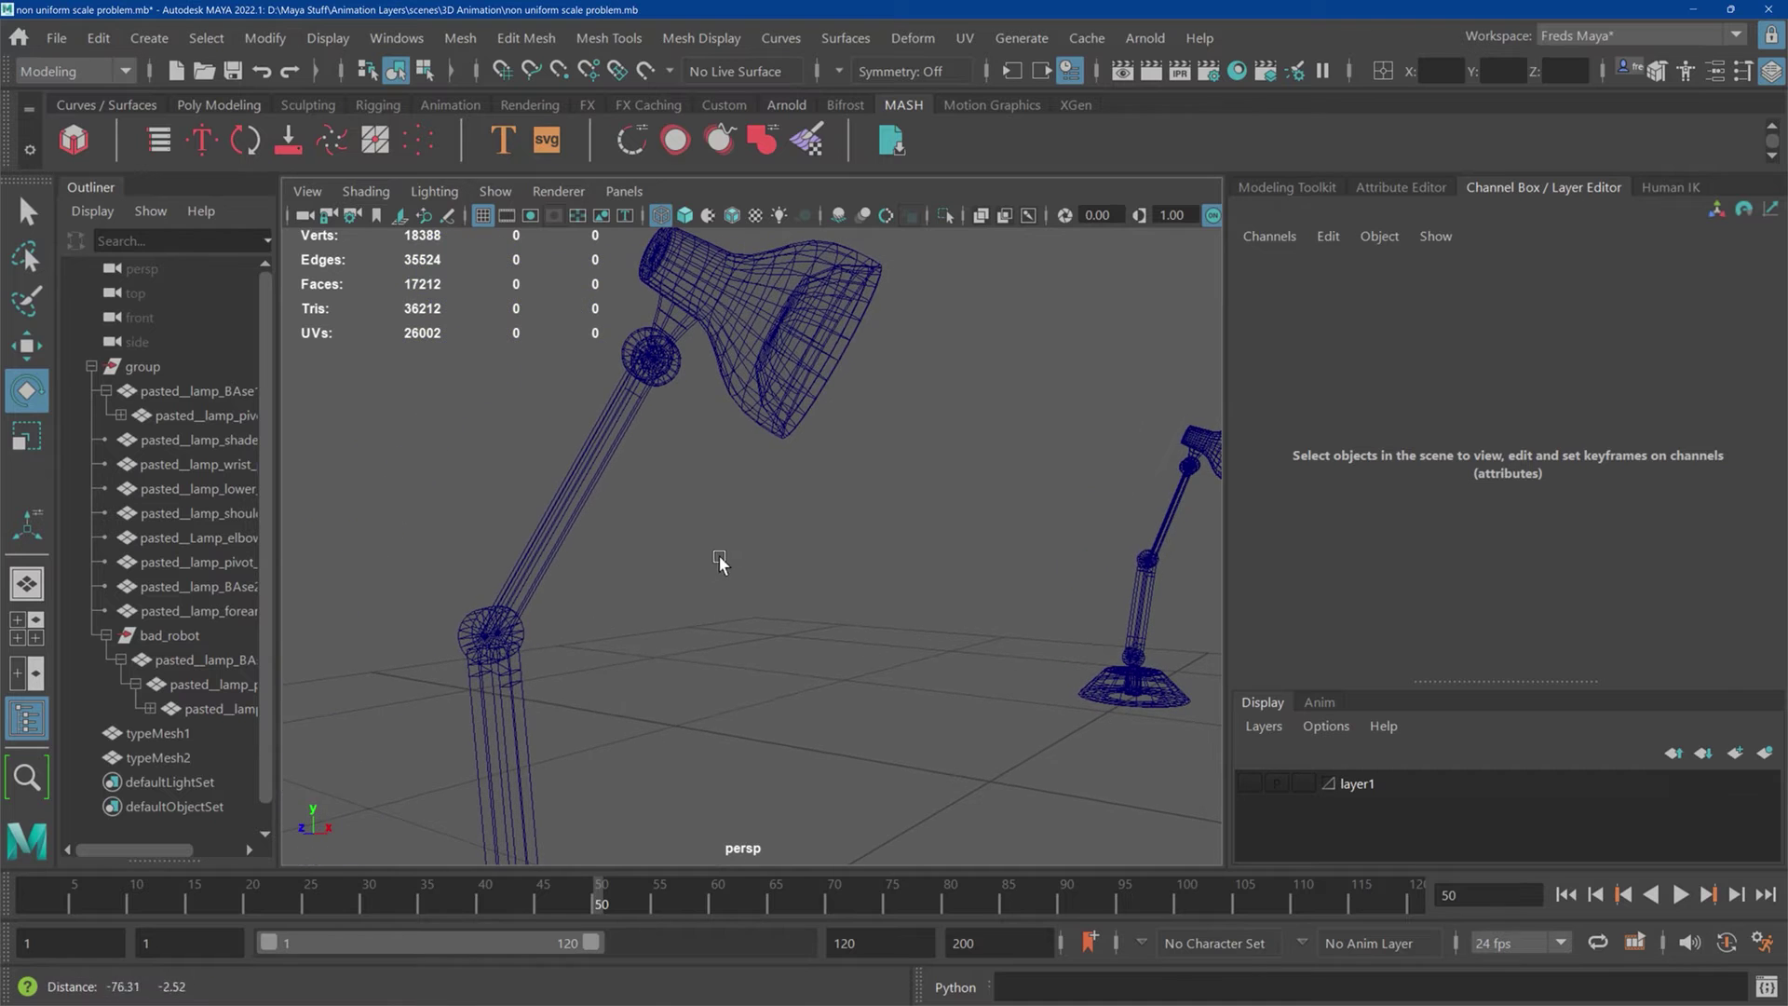
{"action": "left_click", "coordinate": [518, 631]}
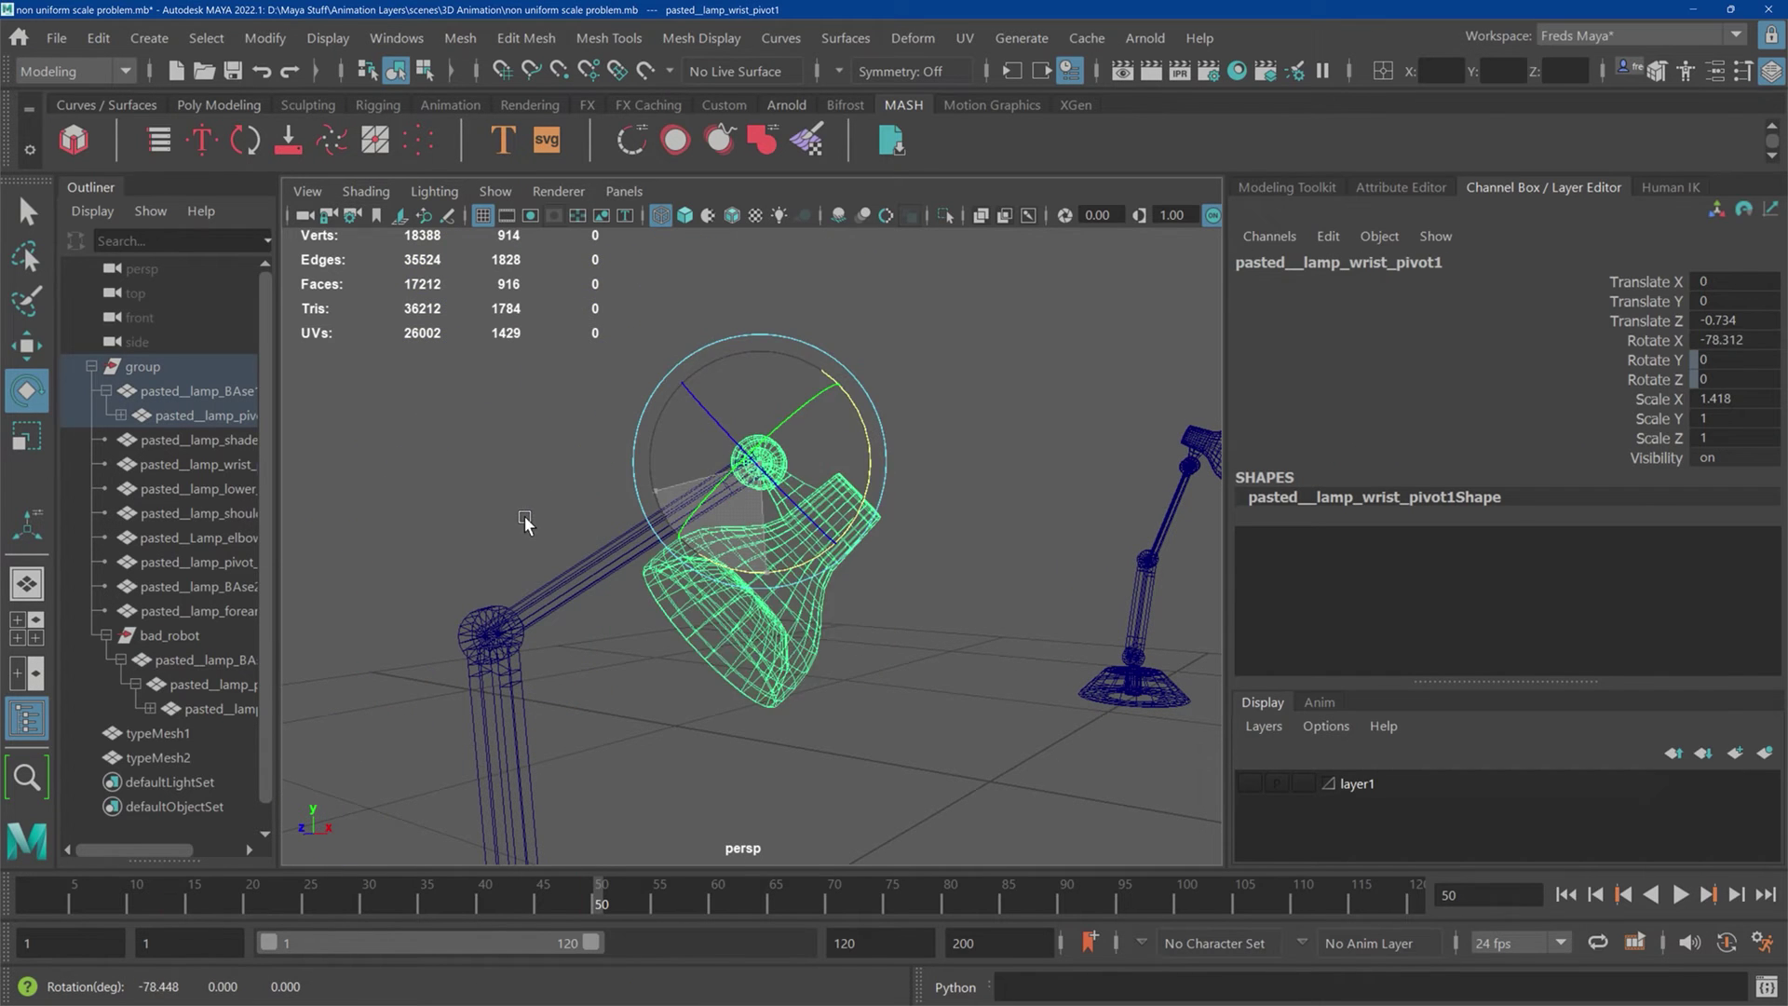
{"action": "left_click_drag", "start_coordinate": [522, 515], "coordinate": [987, 510]}
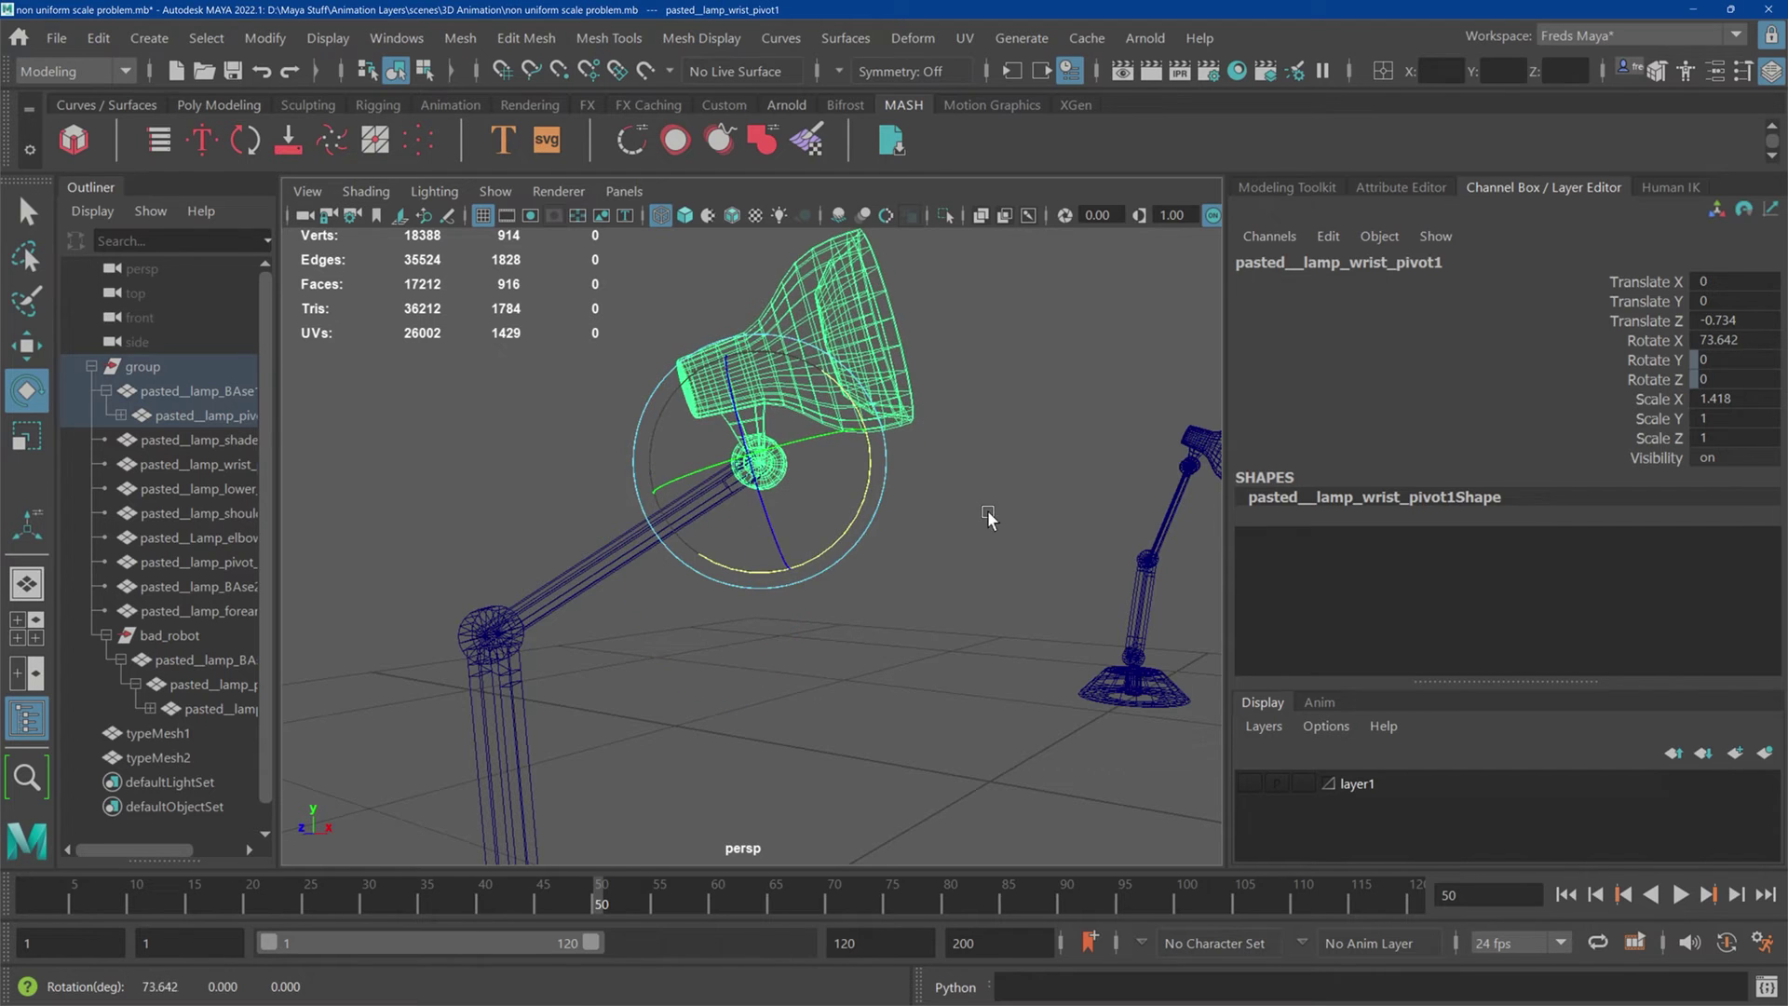
Step: Try a small X rotation of the bad_robot lamp's wrist pivot again, undo it, and deselect the pivot
{"action": "middle_click_drag", "start_coordinate": [987, 510], "coordinate": [516, 572], "text": "alt"}
{"action": "scroll", "coordinate": [768, 555], "scroll_direction": "up", "scroll_amount": 7}
{"action": "left_click_drag", "start_coordinate": [759, 552], "coordinate": [686, 590], "text": "alt"}
{"action": "right_click_drag", "start_coordinate": [687, 591], "coordinate": [856, 721], "text": "alt"}
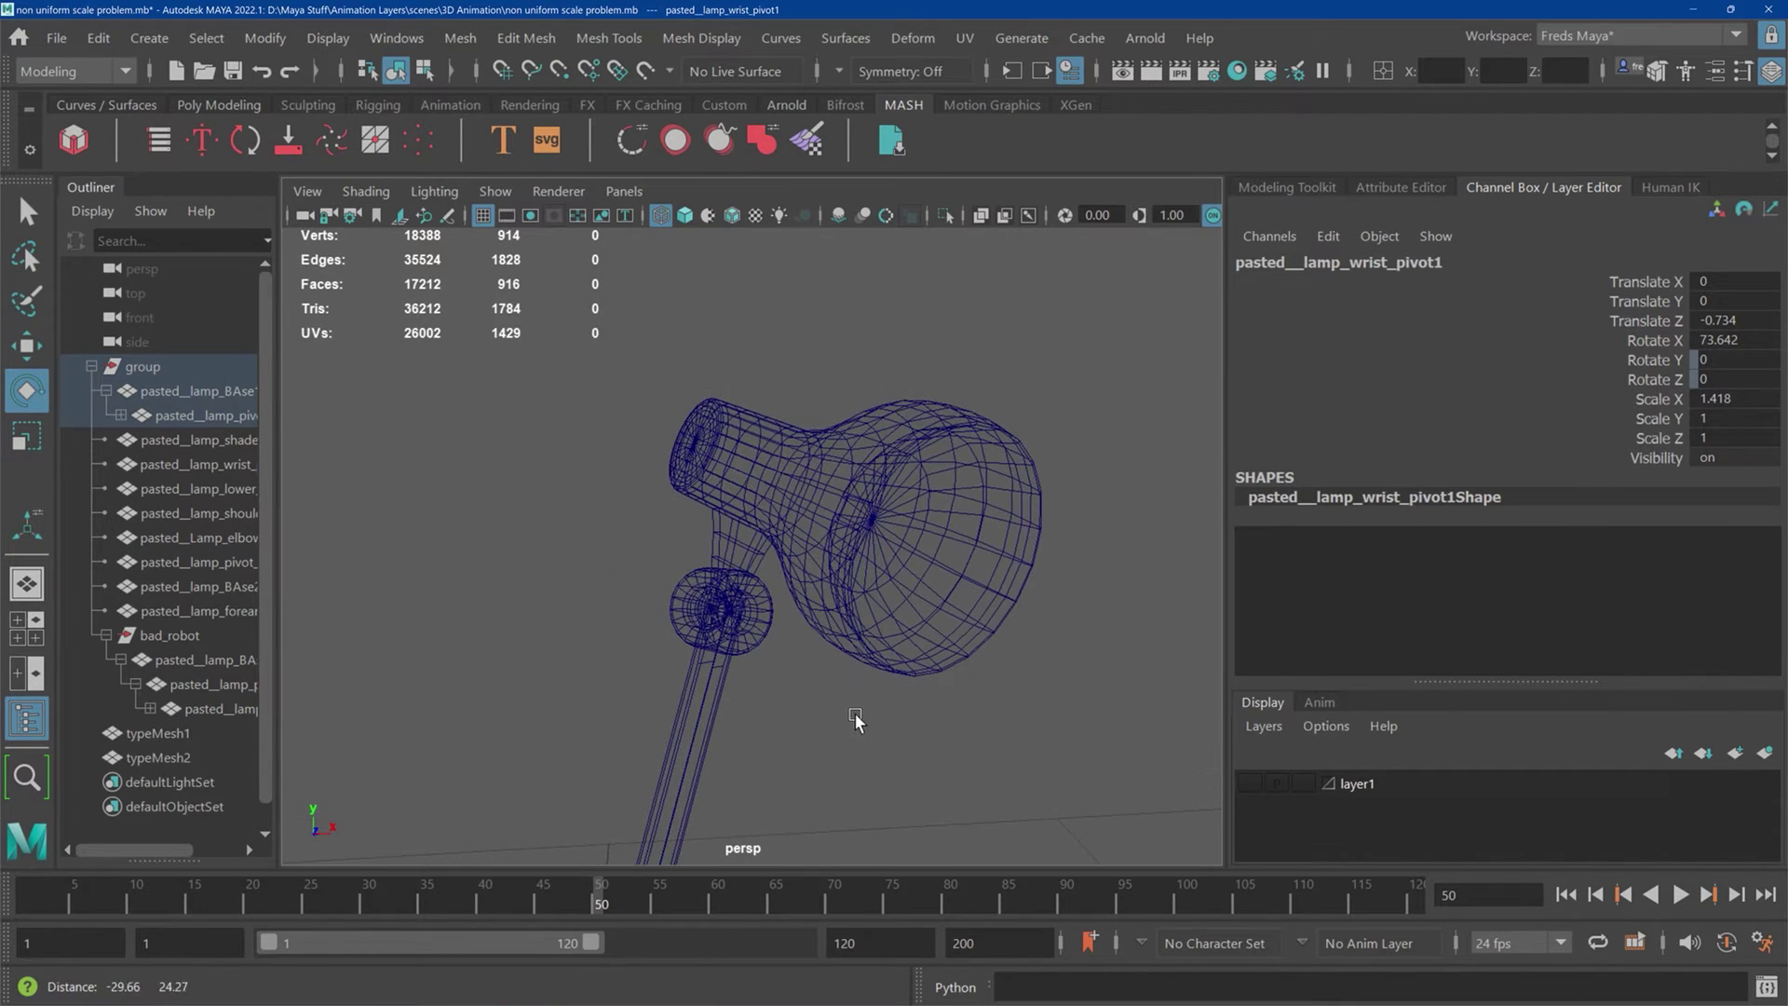
{"action": "left_click", "coordinate": [691, 575]}
{"action": "left_click_drag", "start_coordinate": [635, 554], "coordinate": [733, 586]}
{"action": "key", "text": "ctrl+z"}
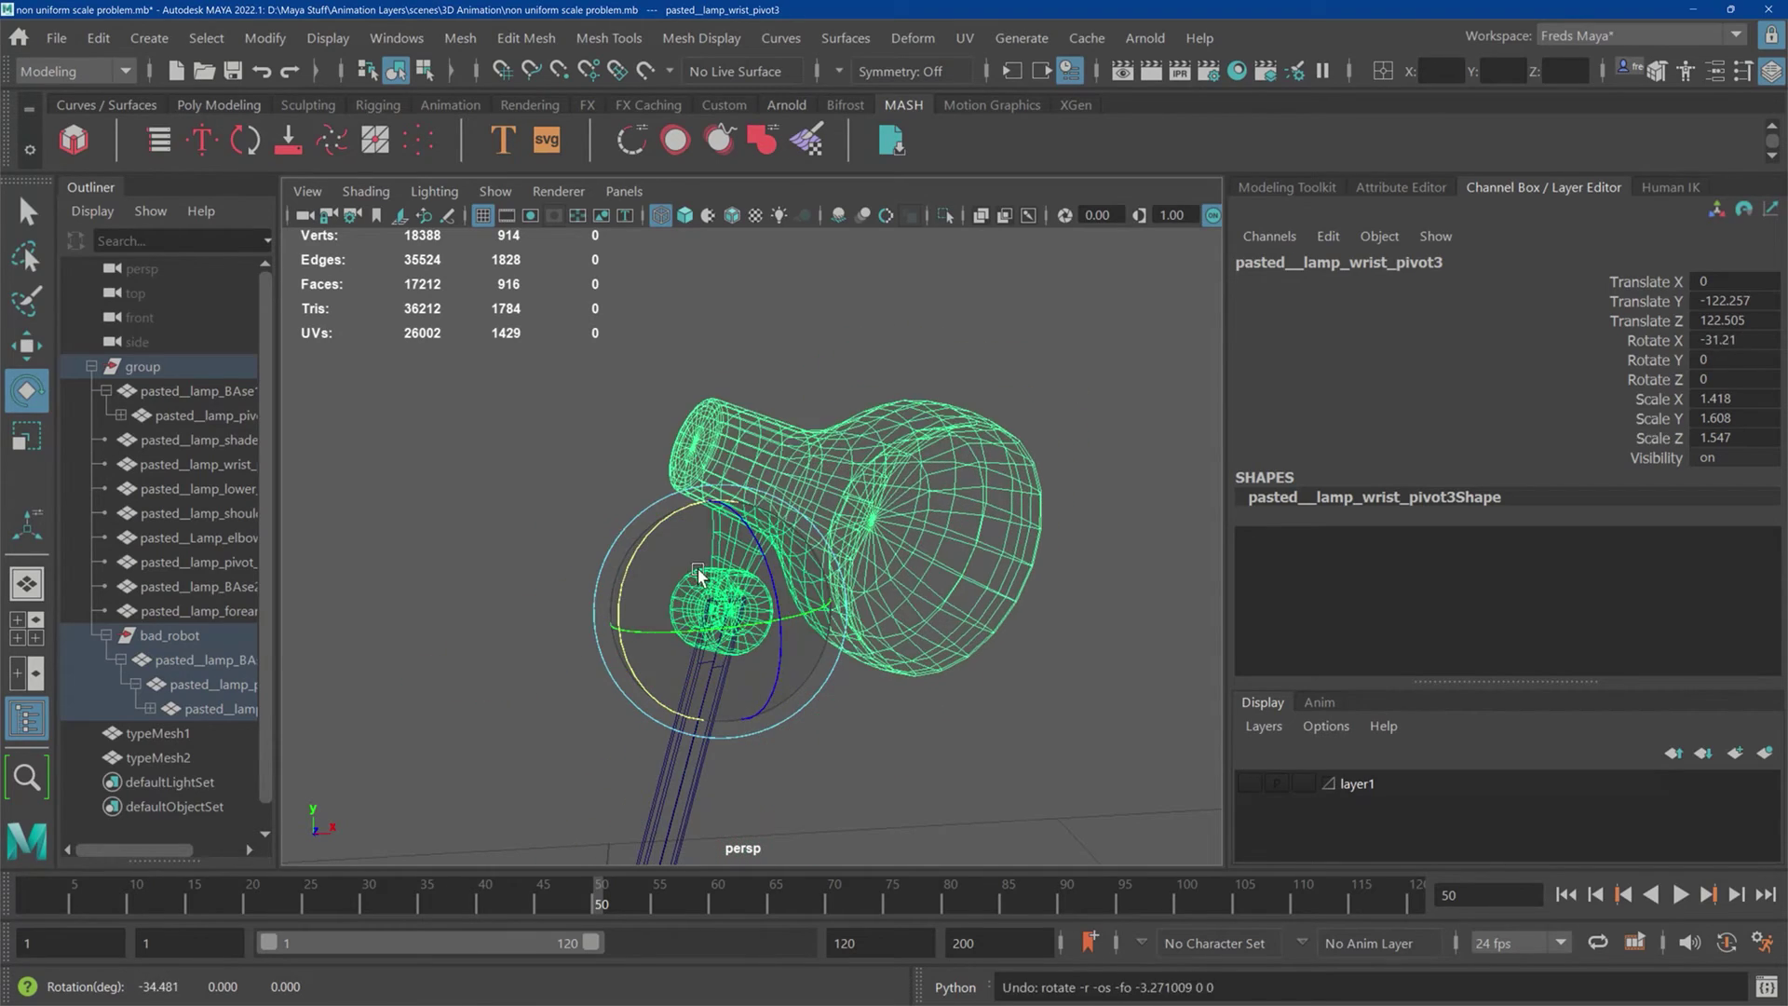
{"action": "scroll", "coordinate": [820, 550], "scroll_direction": "down", "scroll_amount": 3}
{"action": "left_click_drag", "start_coordinate": [861, 591], "coordinate": [872, 722], "text": "alt"}
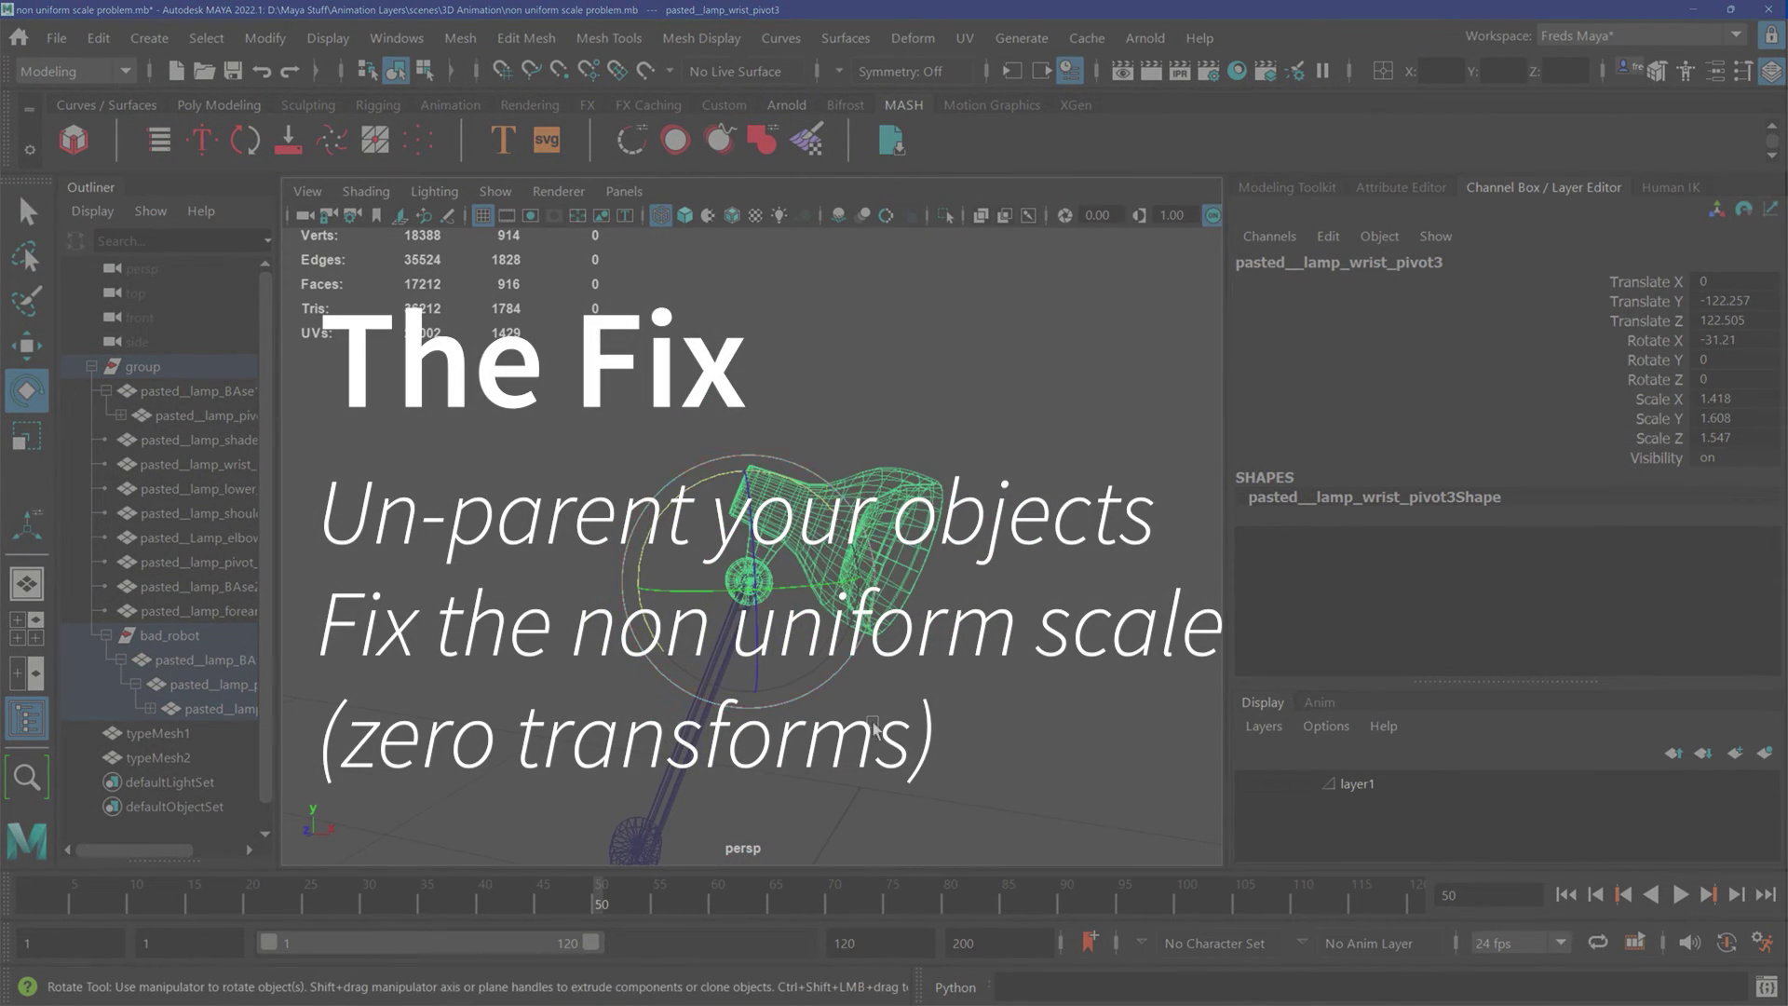
{"action": "left_click", "coordinate": [999, 709]}
{"action": "middle_click_drag", "start_coordinate": [834, 682], "coordinate": [879, 484], "text": "alt"}
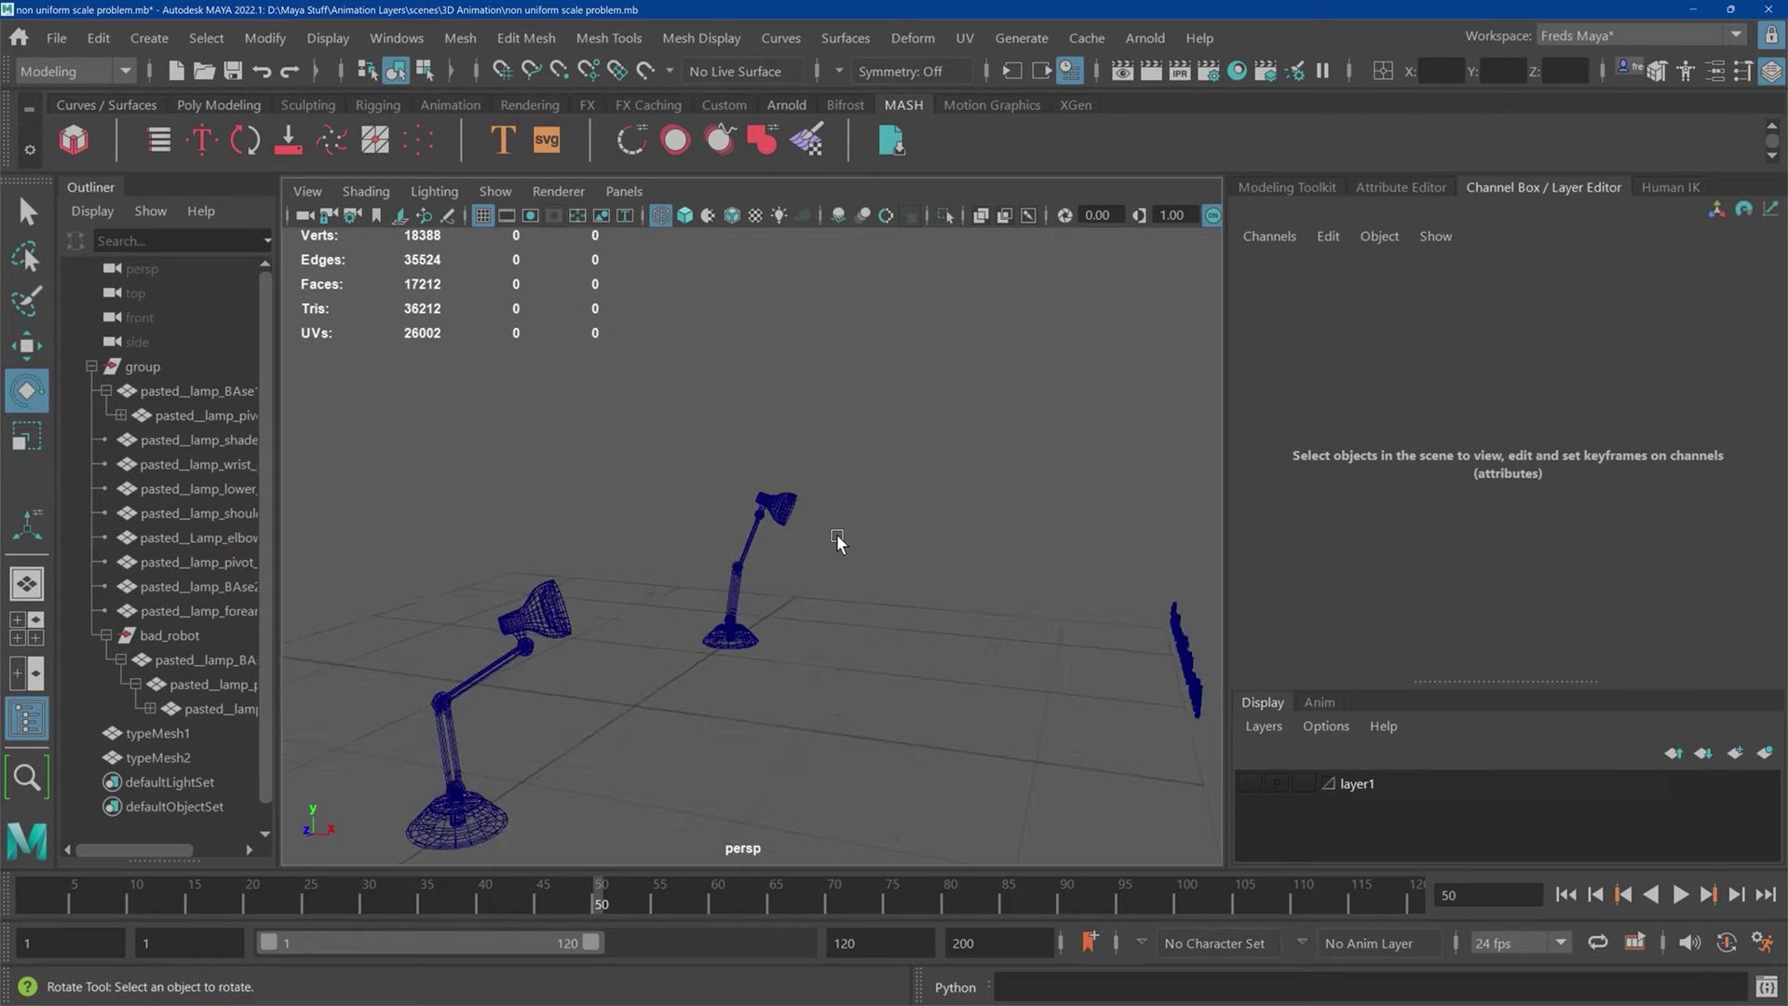
Step: Unparent the shade and the wrist pivot of the non-uniformly scaled bad_robot lamp from its hierarchy
{"action": "mouse_move", "coordinate": [834, 534]}
{"action": "left_mouse_down", "text": "alt"}
{"action": "mouse_move", "coordinate": [751, 534]}
{"action": "mouse_move", "coordinate": [875, 522]}
{"action": "mouse_move", "coordinate": [814, 530]}
{"action": "mouse_move", "coordinate": [818, 549]}
{"action": "left_mouse_up", "text": "alt"}
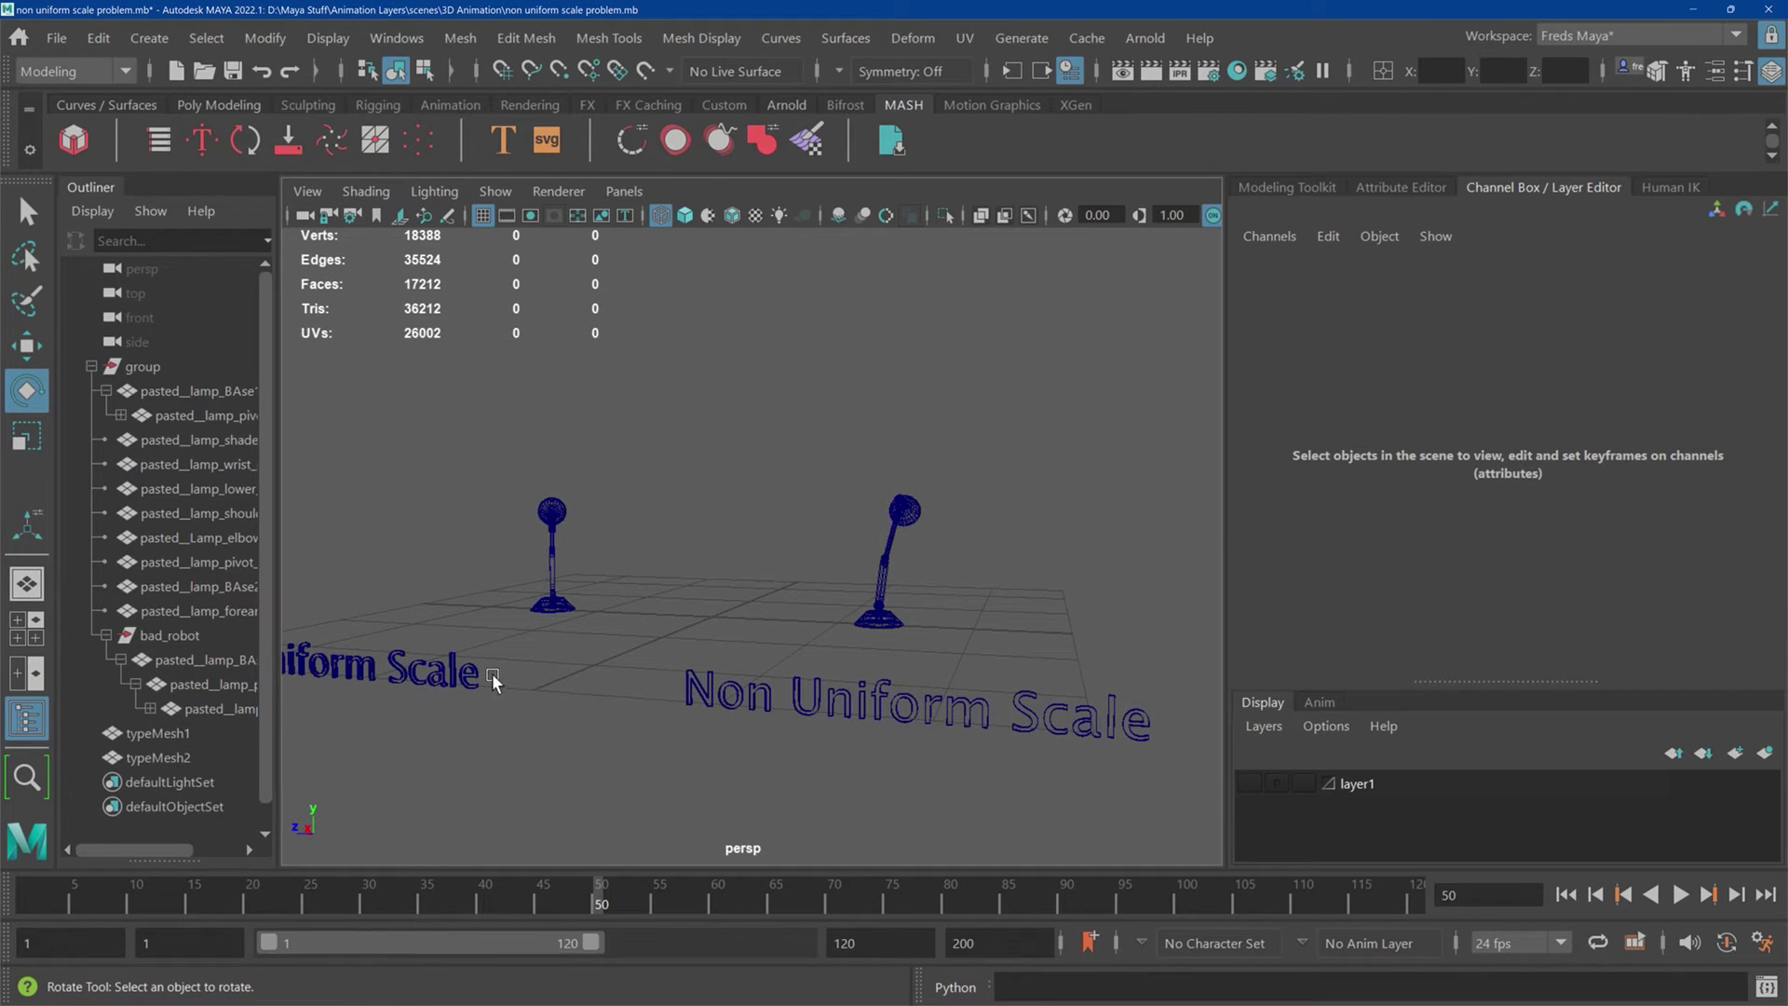
{"action": "left_click_drag", "start_coordinate": [866, 570], "coordinate": [896, 616], "text": "alt"}
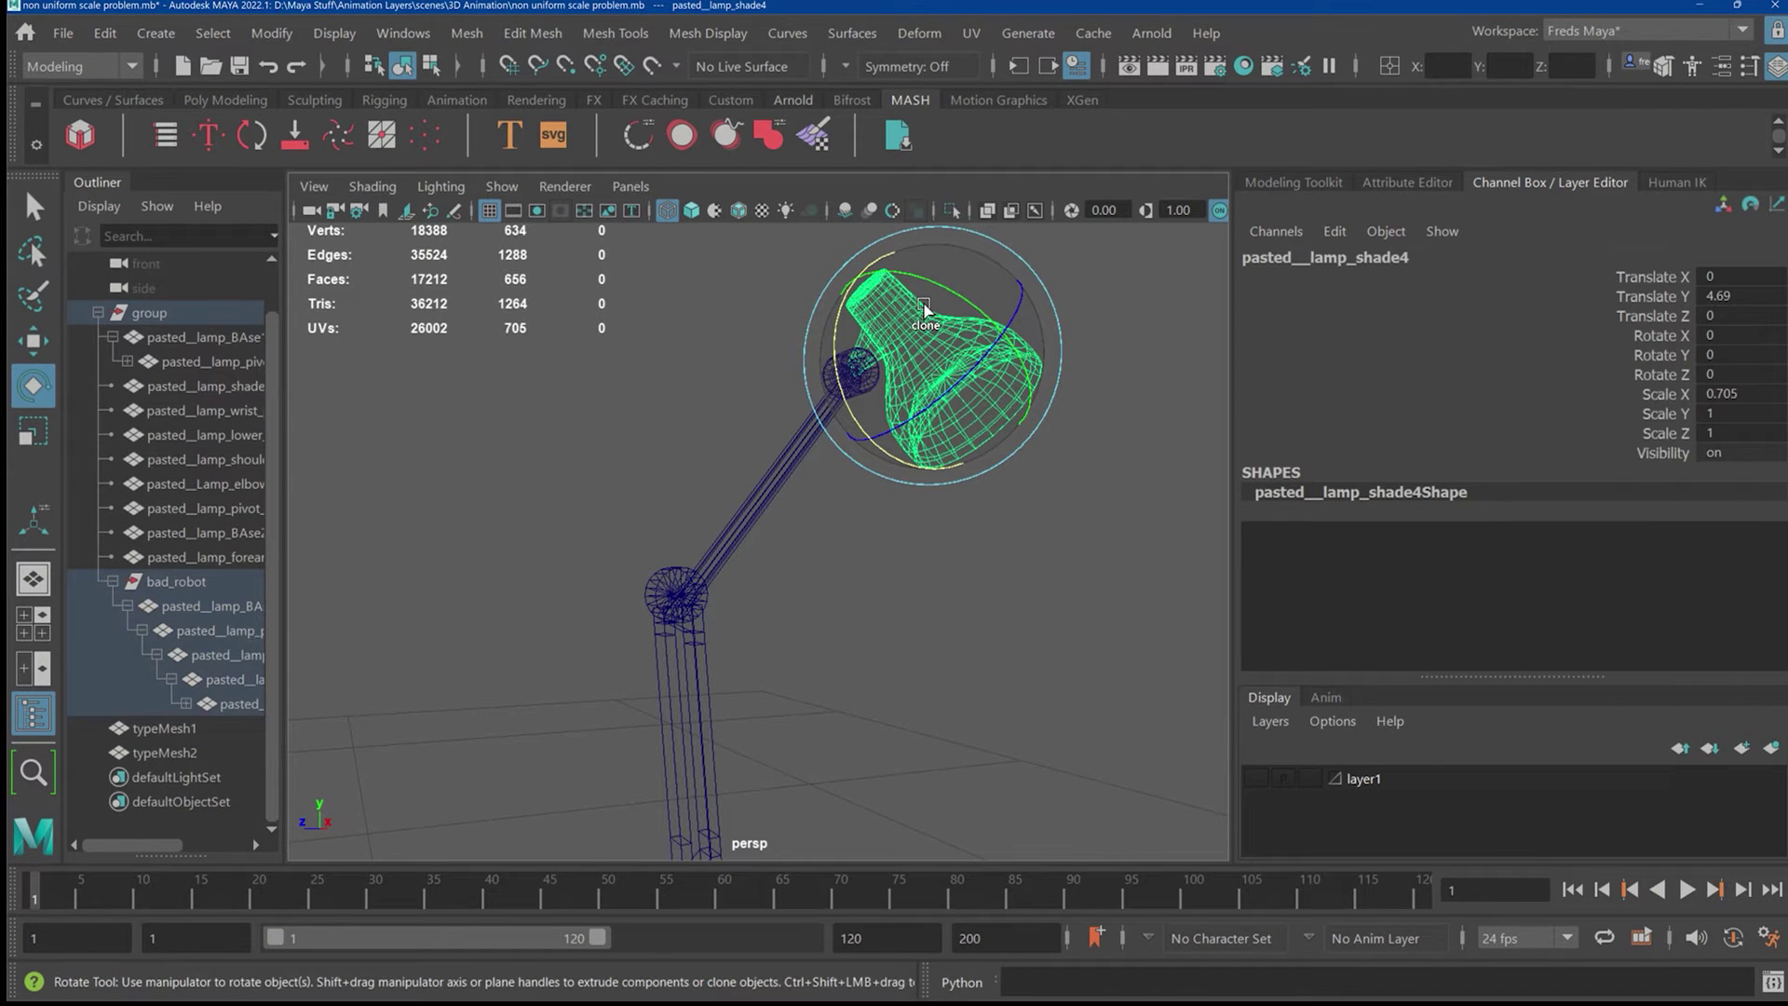
{"action": "left_click", "coordinate": [924, 310], "text": "shift"}
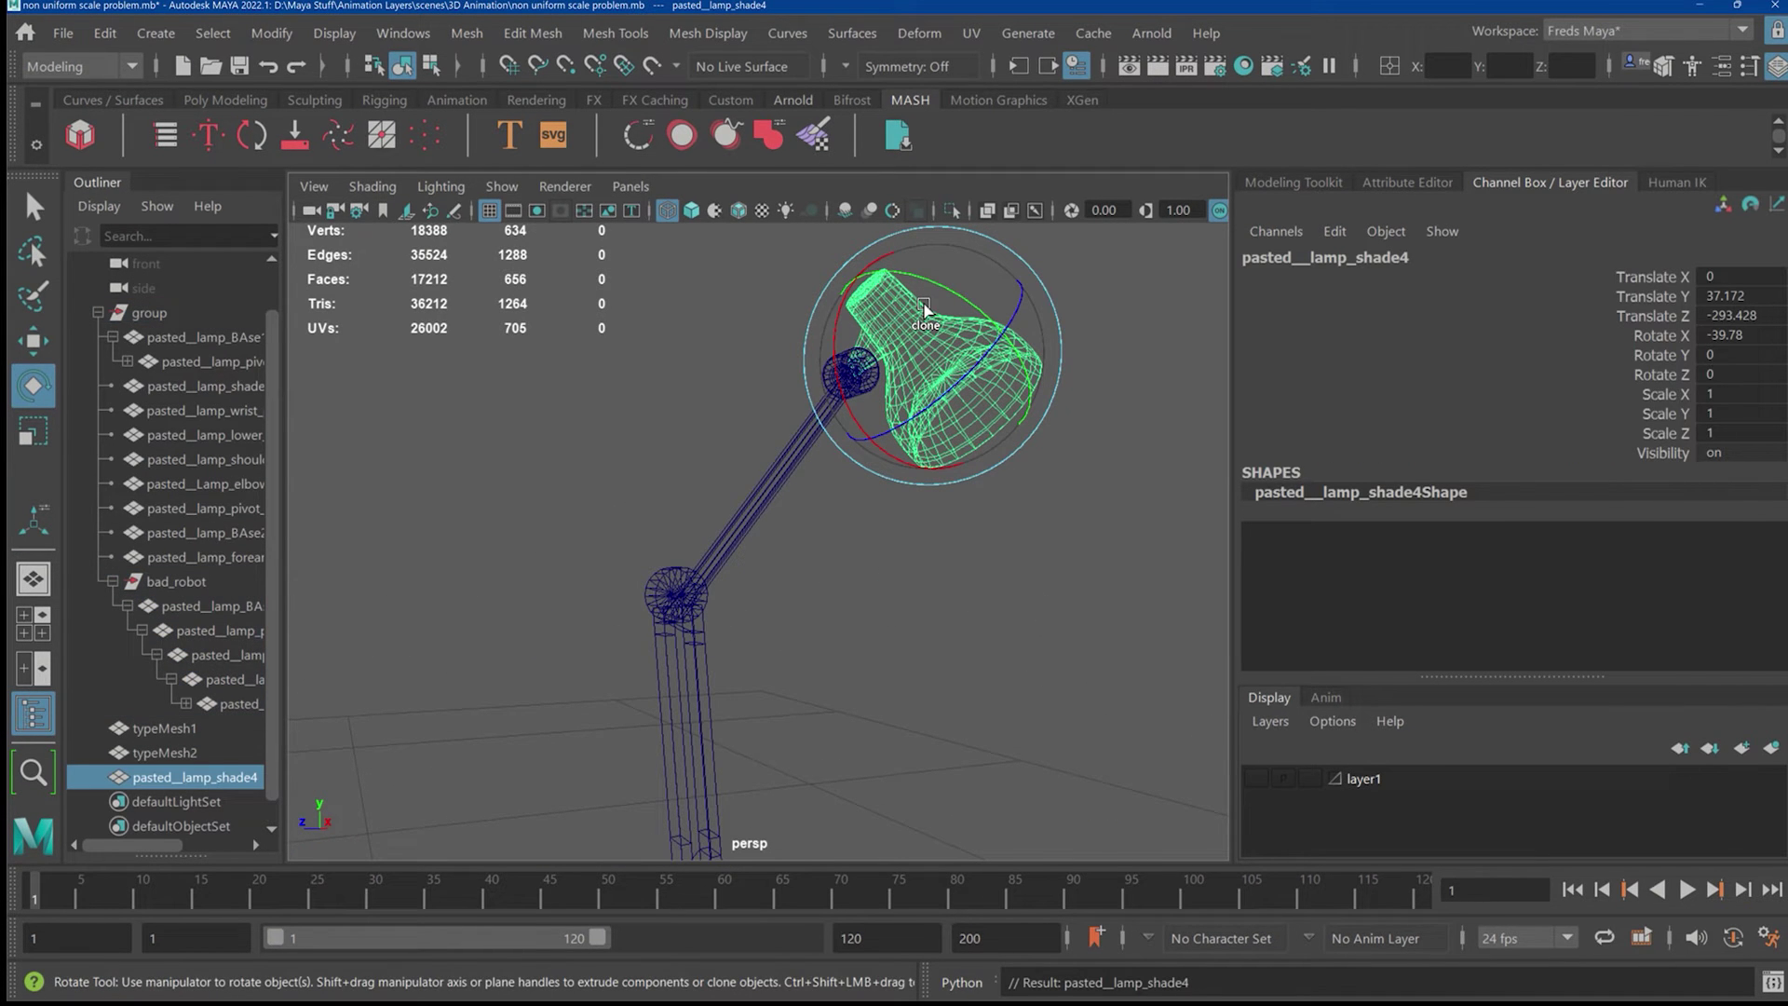
{"action": "left_click", "coordinate": [831, 504]}
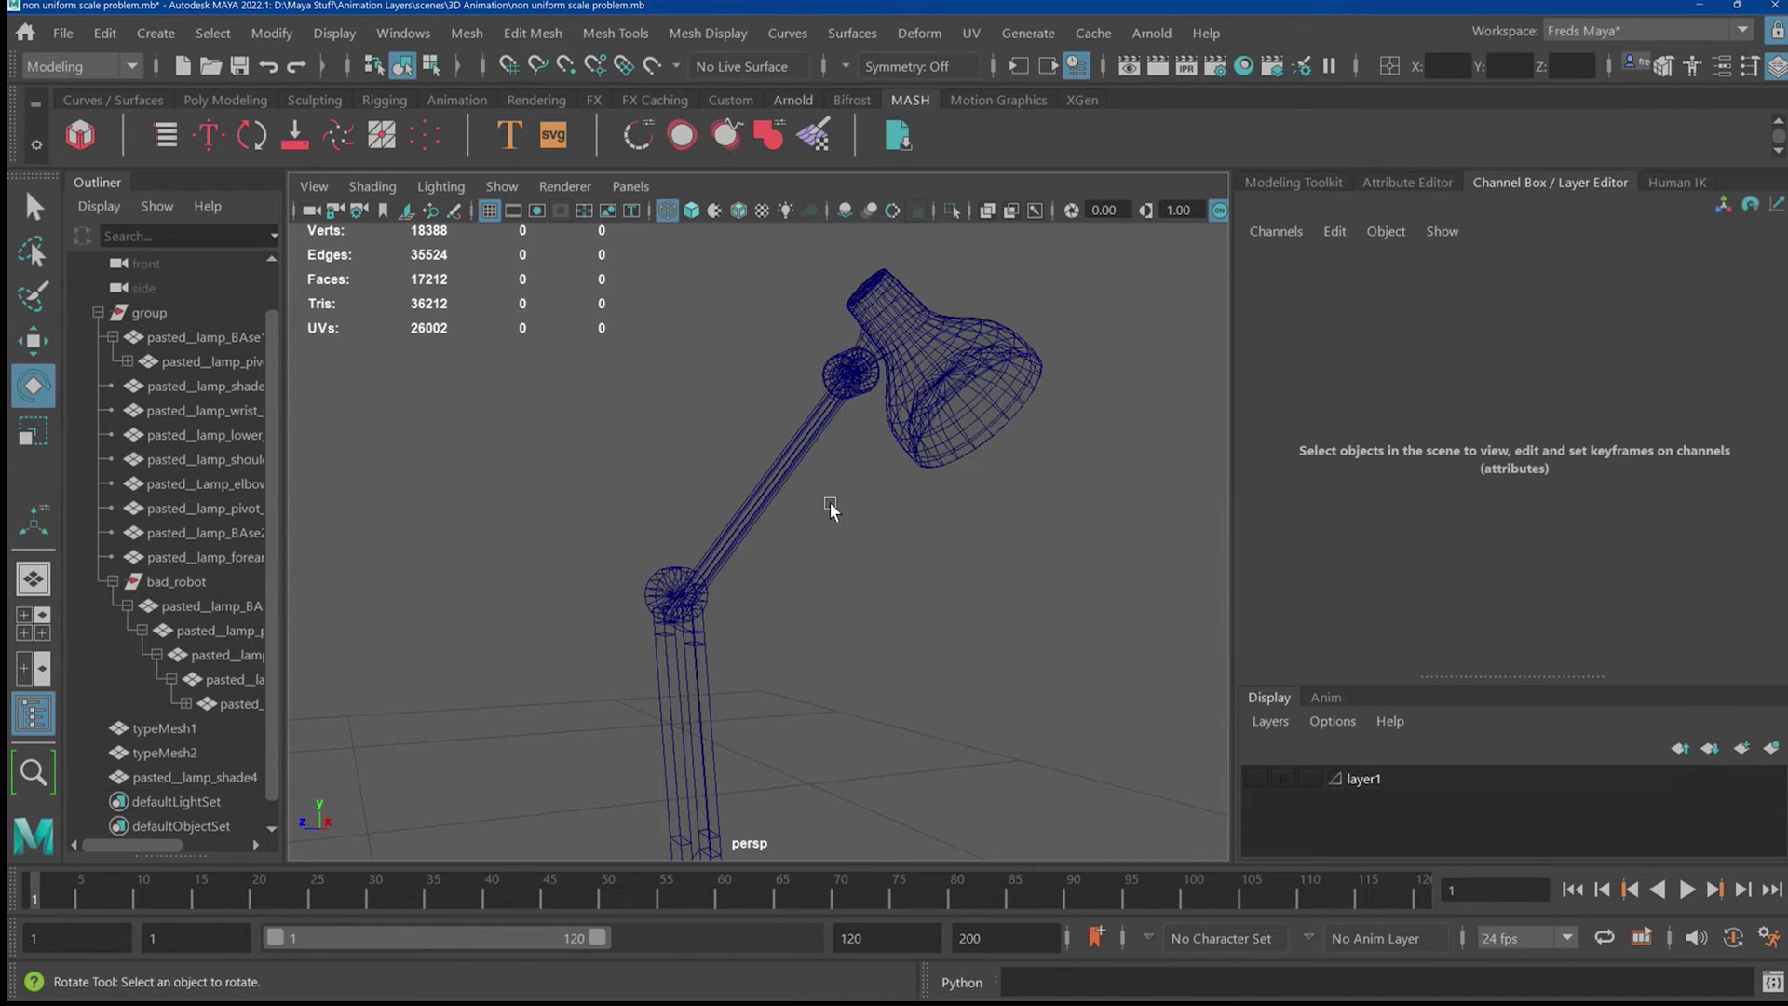
{"action": "left_click", "coordinate": [854, 389]}
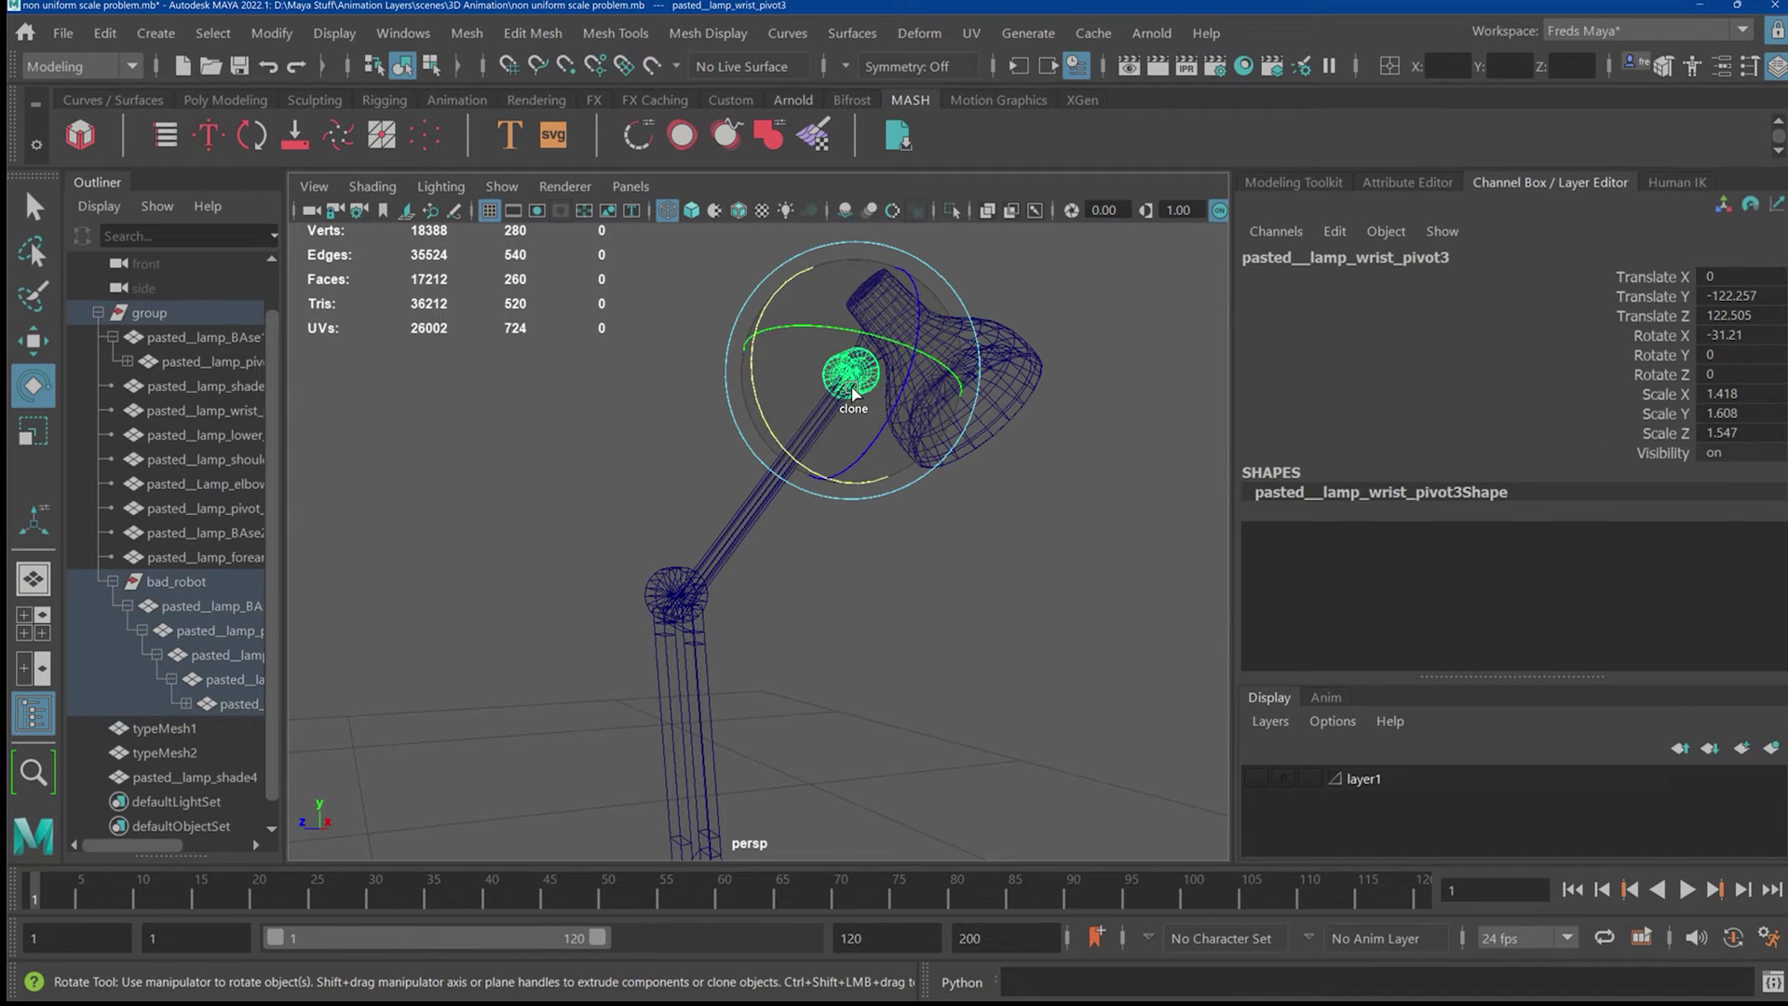
{"action": "left_click", "coordinate": [854, 392], "text": "shift"}
{"action": "left_click", "coordinate": [709, 464]}
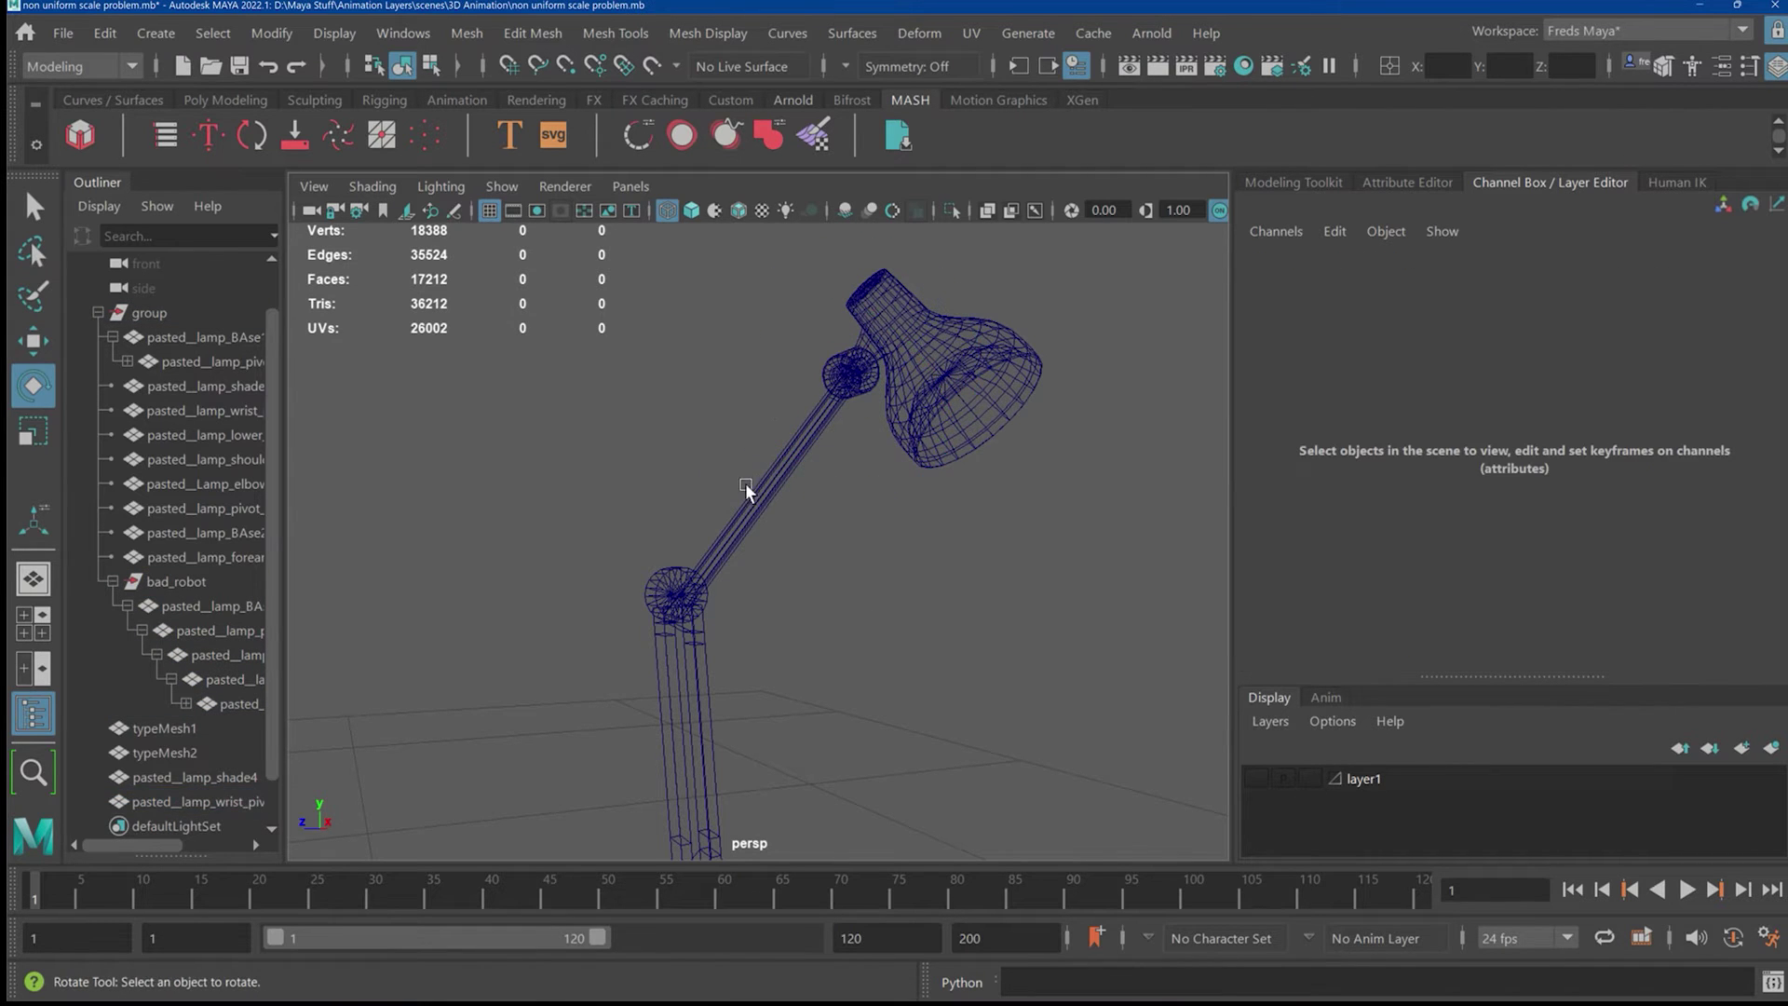
Step: Unparent the bad_robot lamp's forearm, elbow pivot, lower limb and shoulder, working down the arm
{"action": "left_click", "coordinate": [749, 485]}
{"action": "left_click_drag", "start_coordinate": [757, 485], "coordinate": [766, 547], "text": "alt"}
{"action": "left_click", "coordinate": [693, 569]}
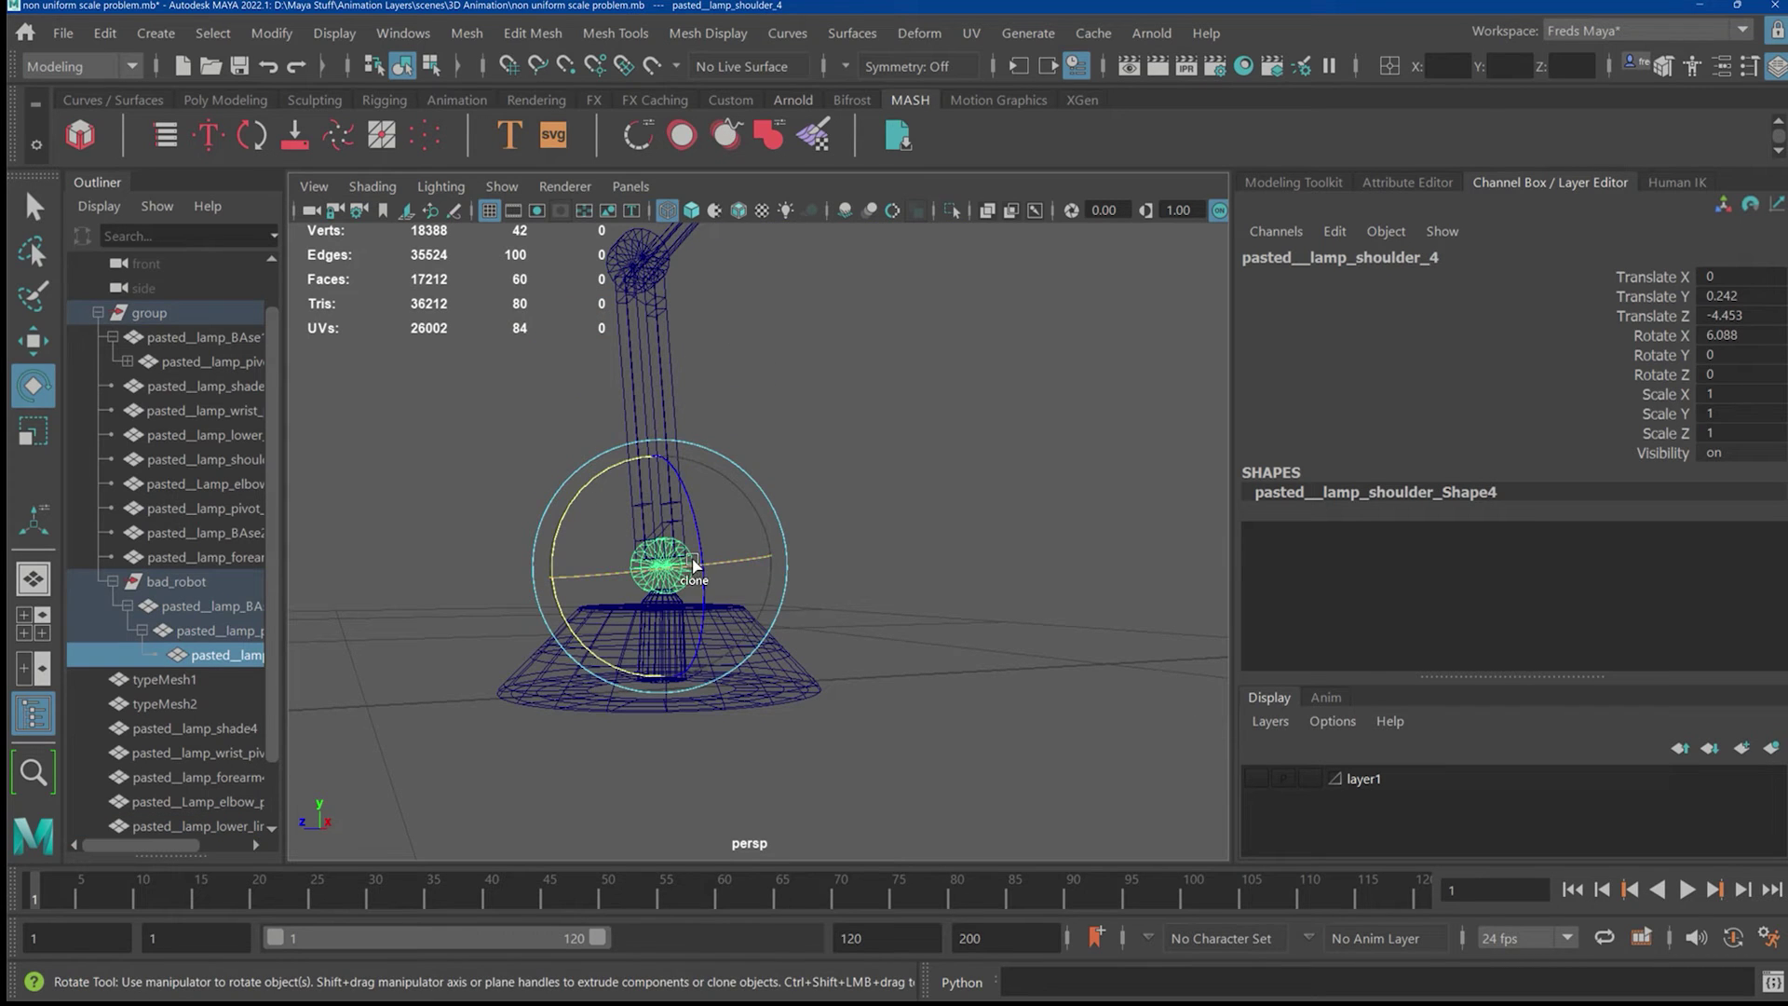
{"action": "key", "text": "shift+p"}
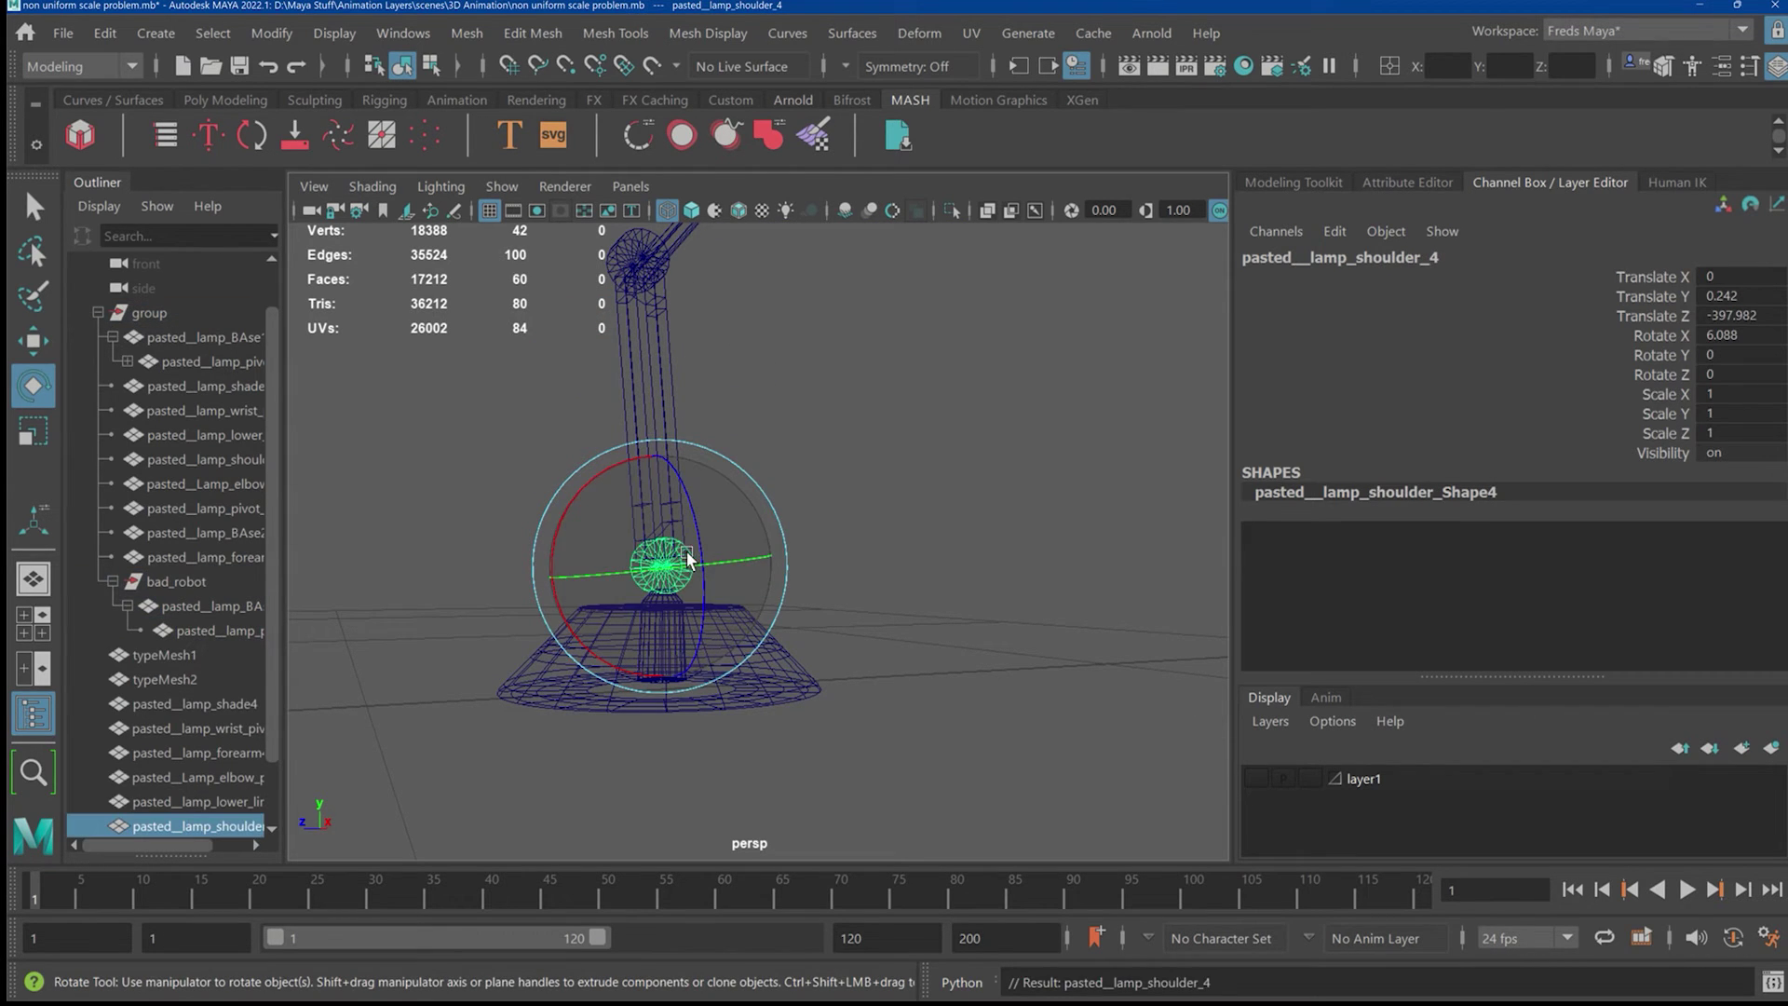
{"action": "left_click", "coordinate": [991, 510]}
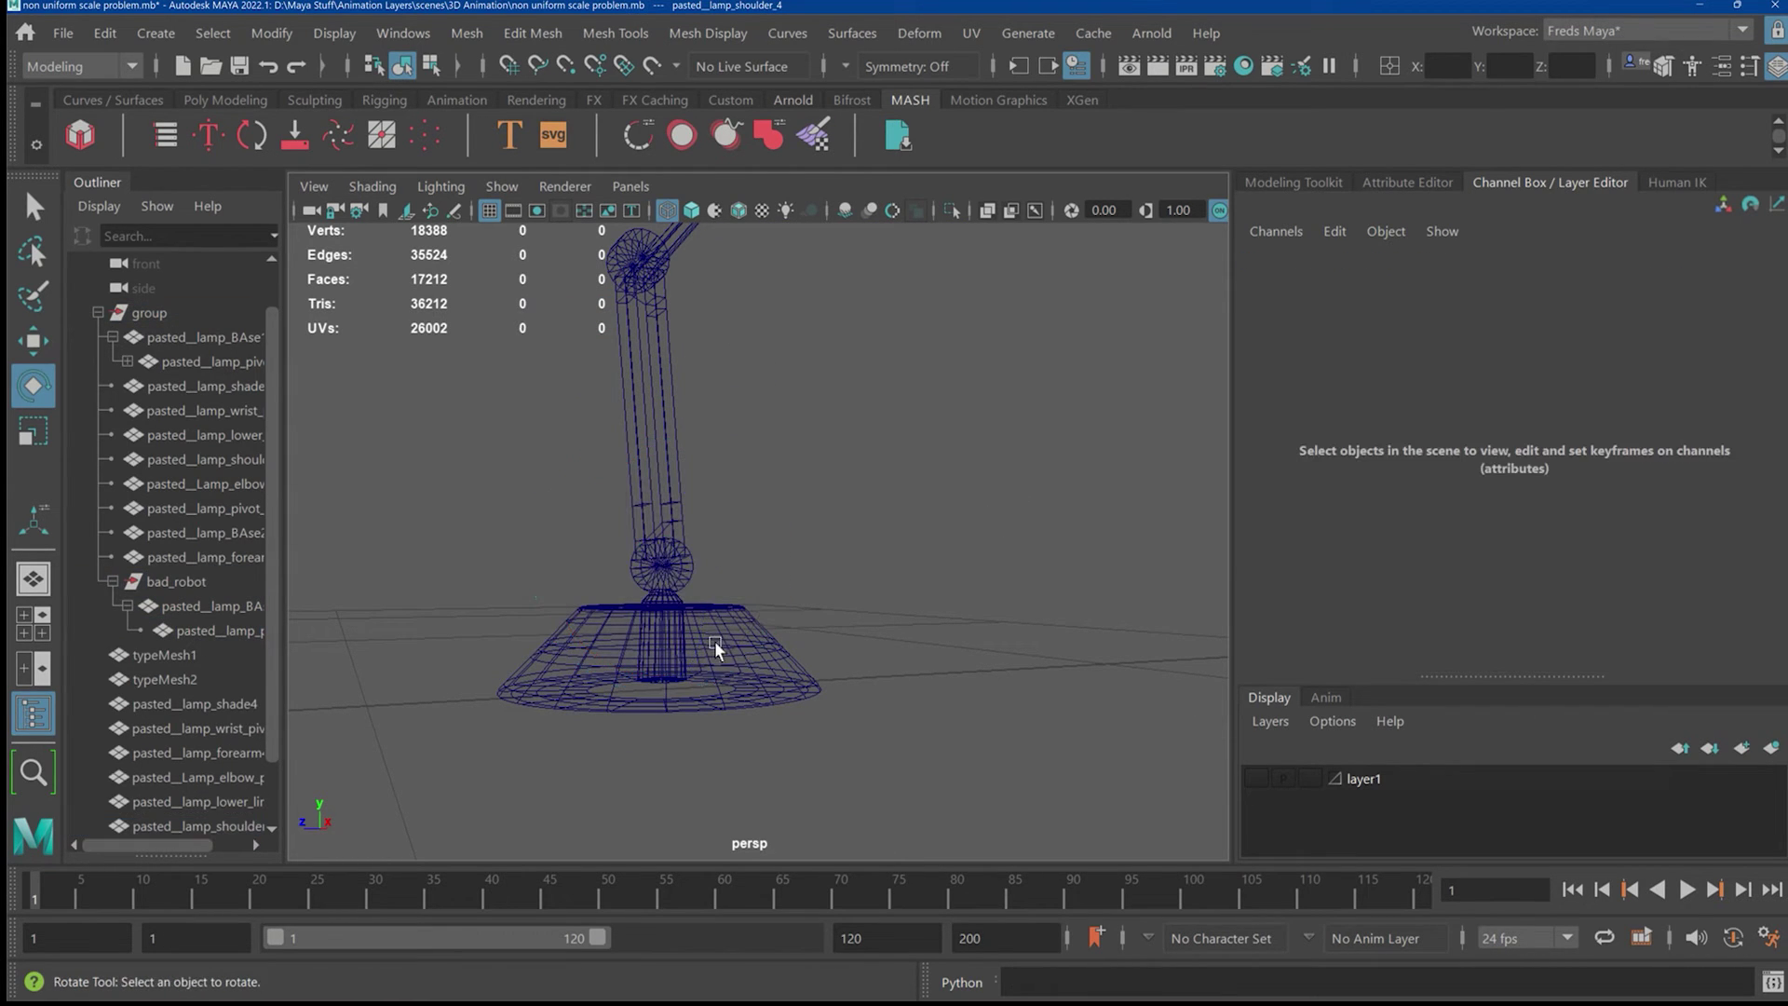
Step: Unparent the bad_robot lamp's base pivot and base so that no part remains in the hierarchy
{"action": "left_click", "coordinate": [677, 602]}
{"action": "key", "text": "shift+p"}
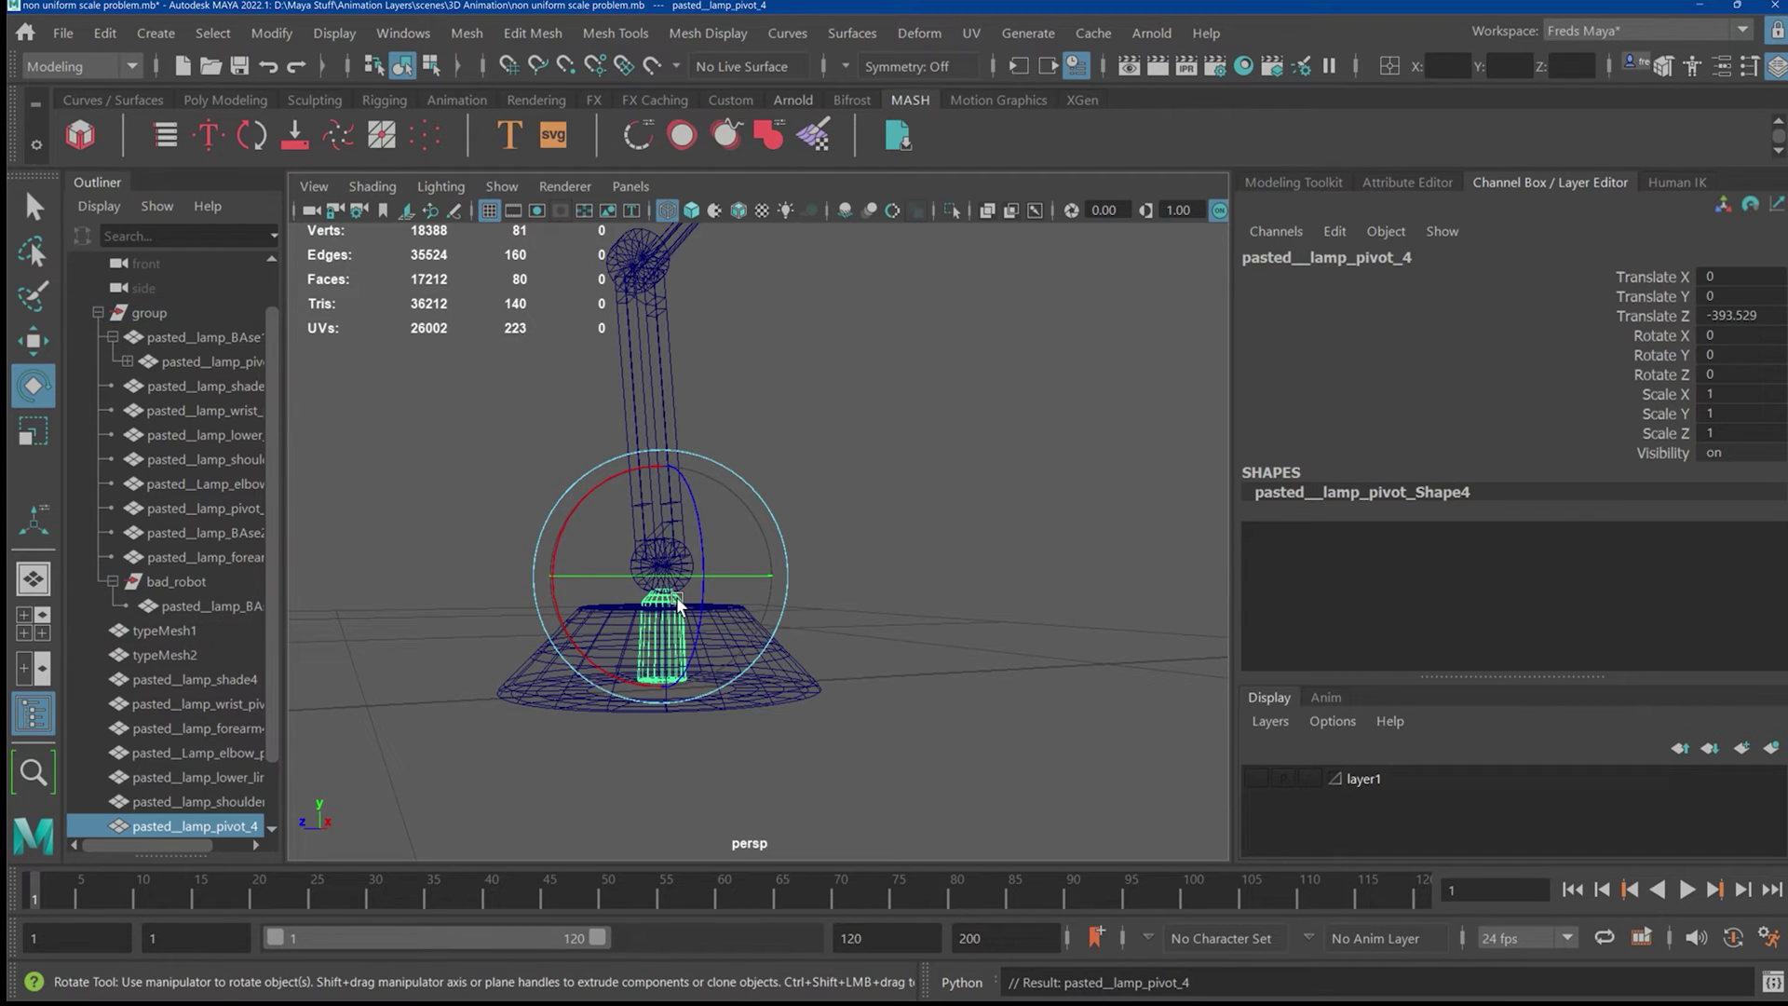
{"action": "left_click", "coordinate": [886, 548]}
{"action": "left_click", "coordinate": [761, 634]}
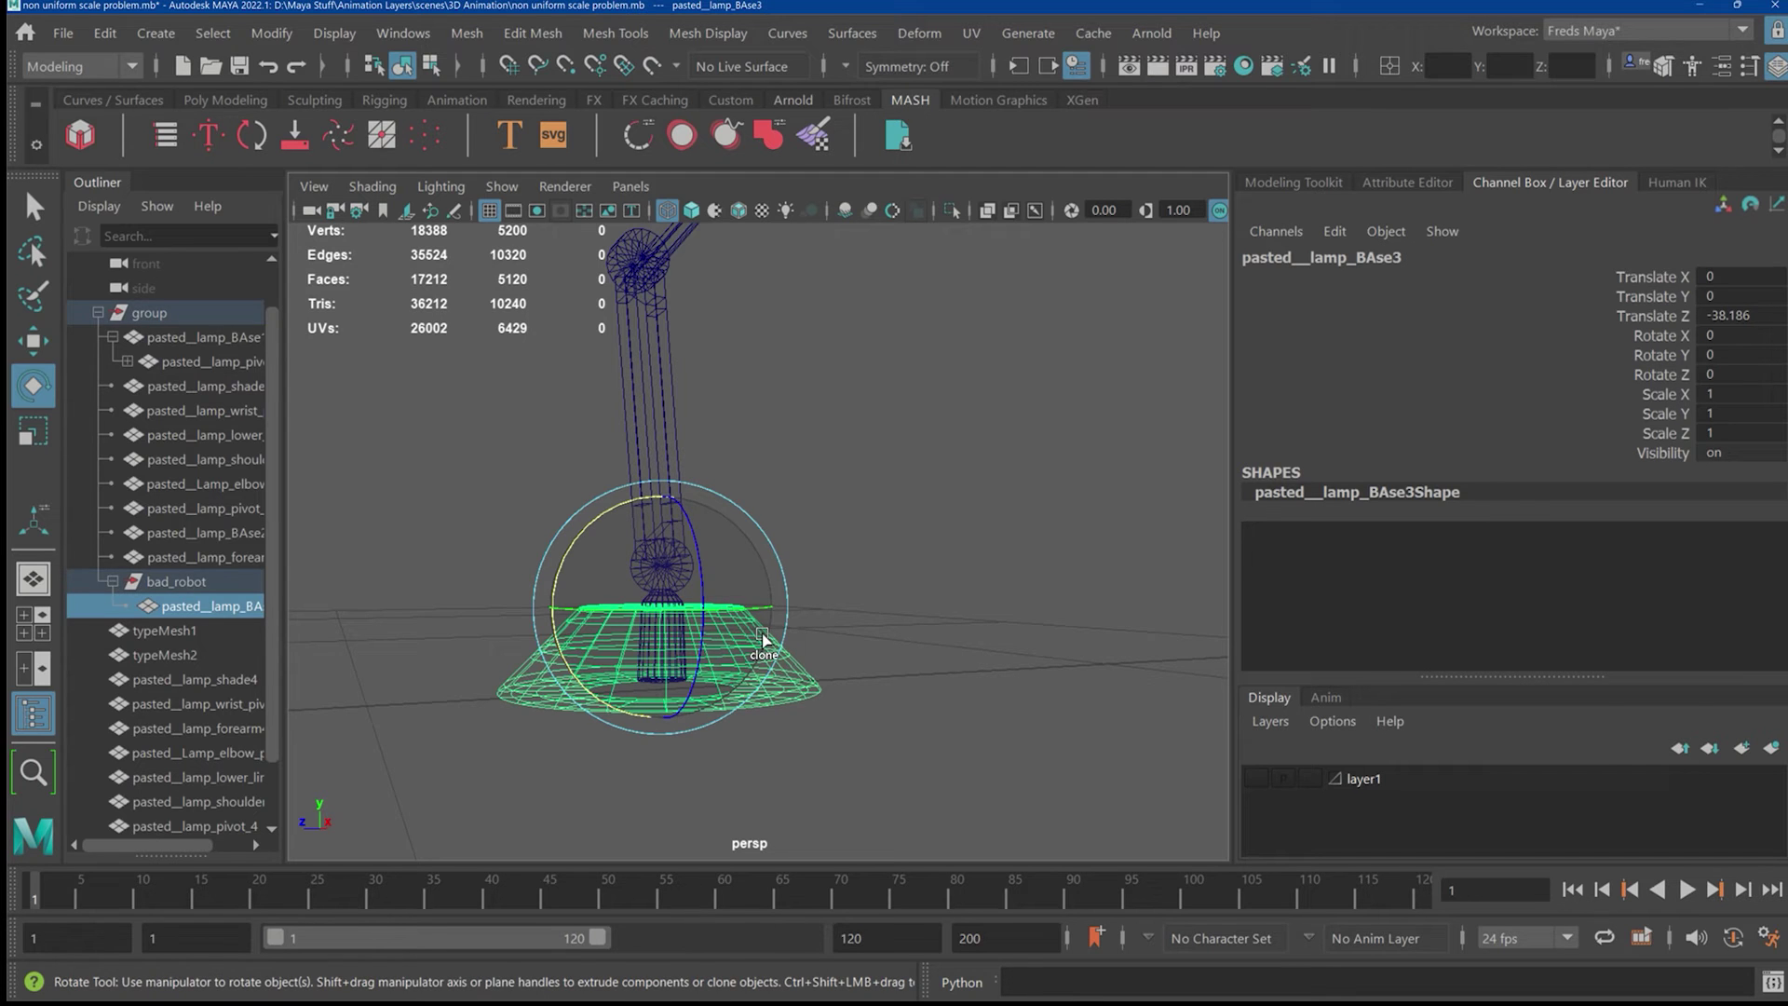
{"action": "key", "text": "shift+p"}
{"action": "left_click", "coordinate": [892, 555]}
Step: Examine the transform values of the unparented forearm on the Non Uniform Scale lamp
{"action": "scroll", "coordinate": [889, 557], "scroll_direction": "down", "scroll_amount": 4}
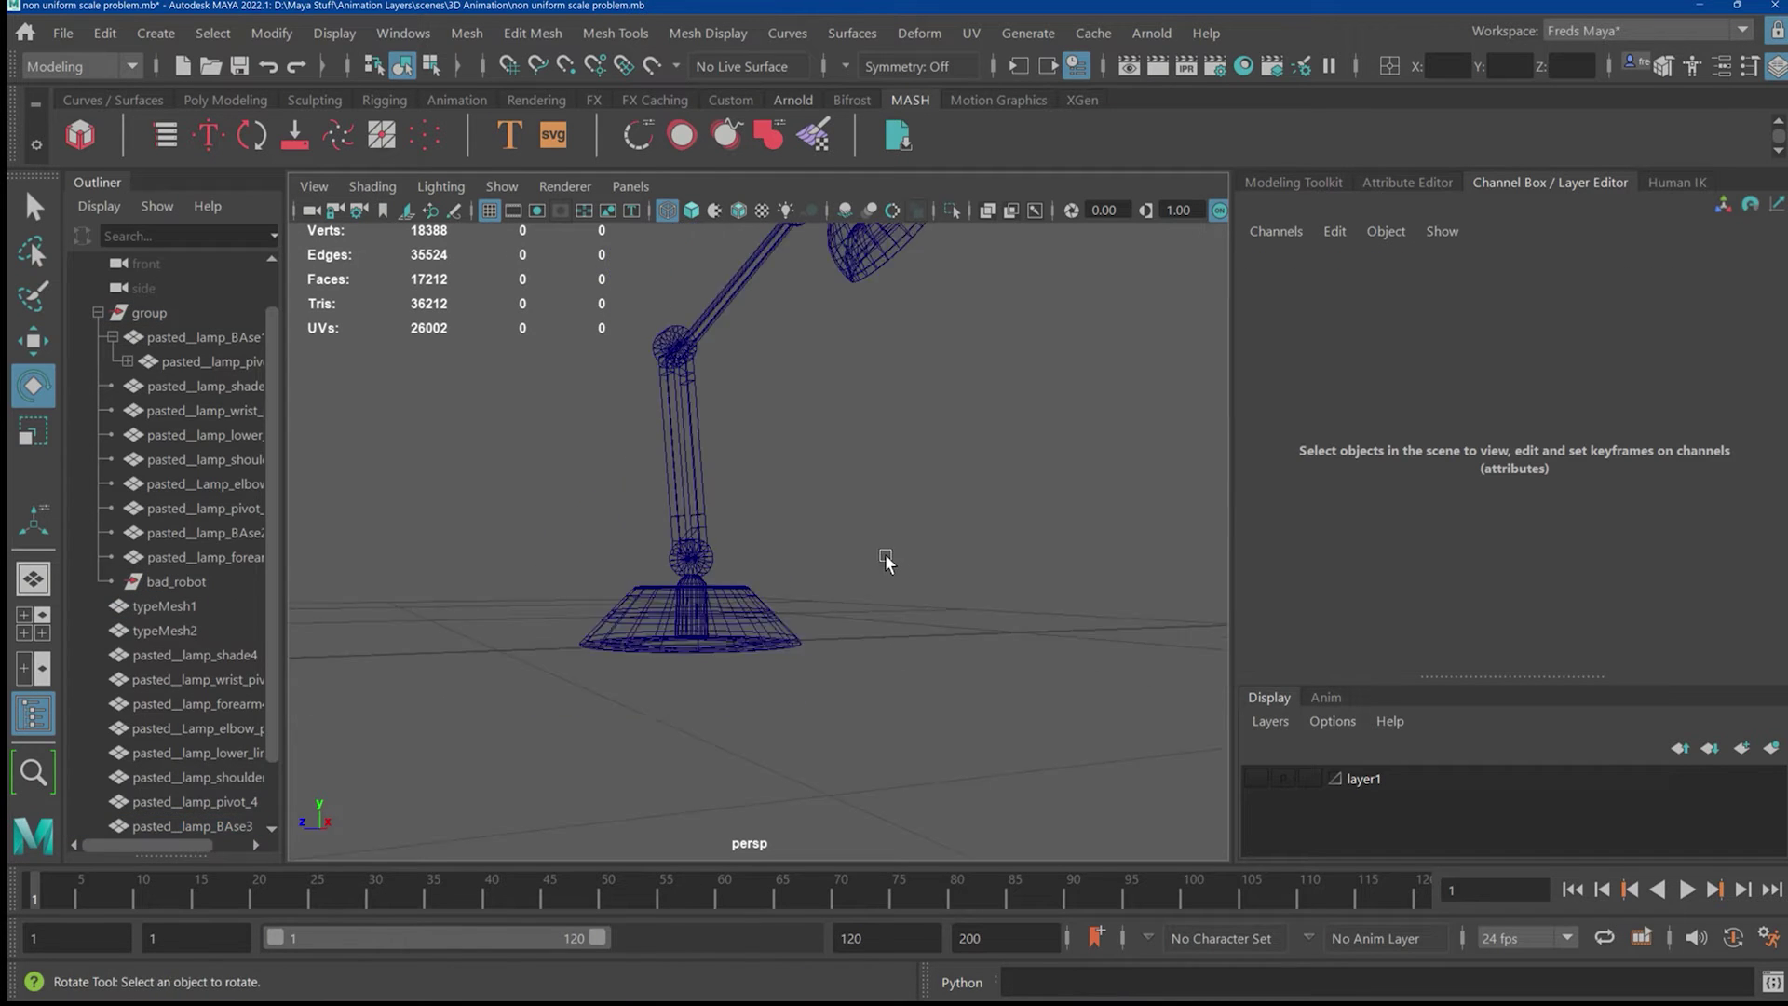
{"action": "left_click_drag", "start_coordinate": [872, 464], "coordinate": [685, 633], "text": "alt"}
{"action": "scroll", "coordinate": [799, 619], "scroll_direction": "down", "scroll_amount": 10}
{"action": "scroll", "coordinate": [685, 633], "scroll_direction": "up", "scroll_amount": 3}
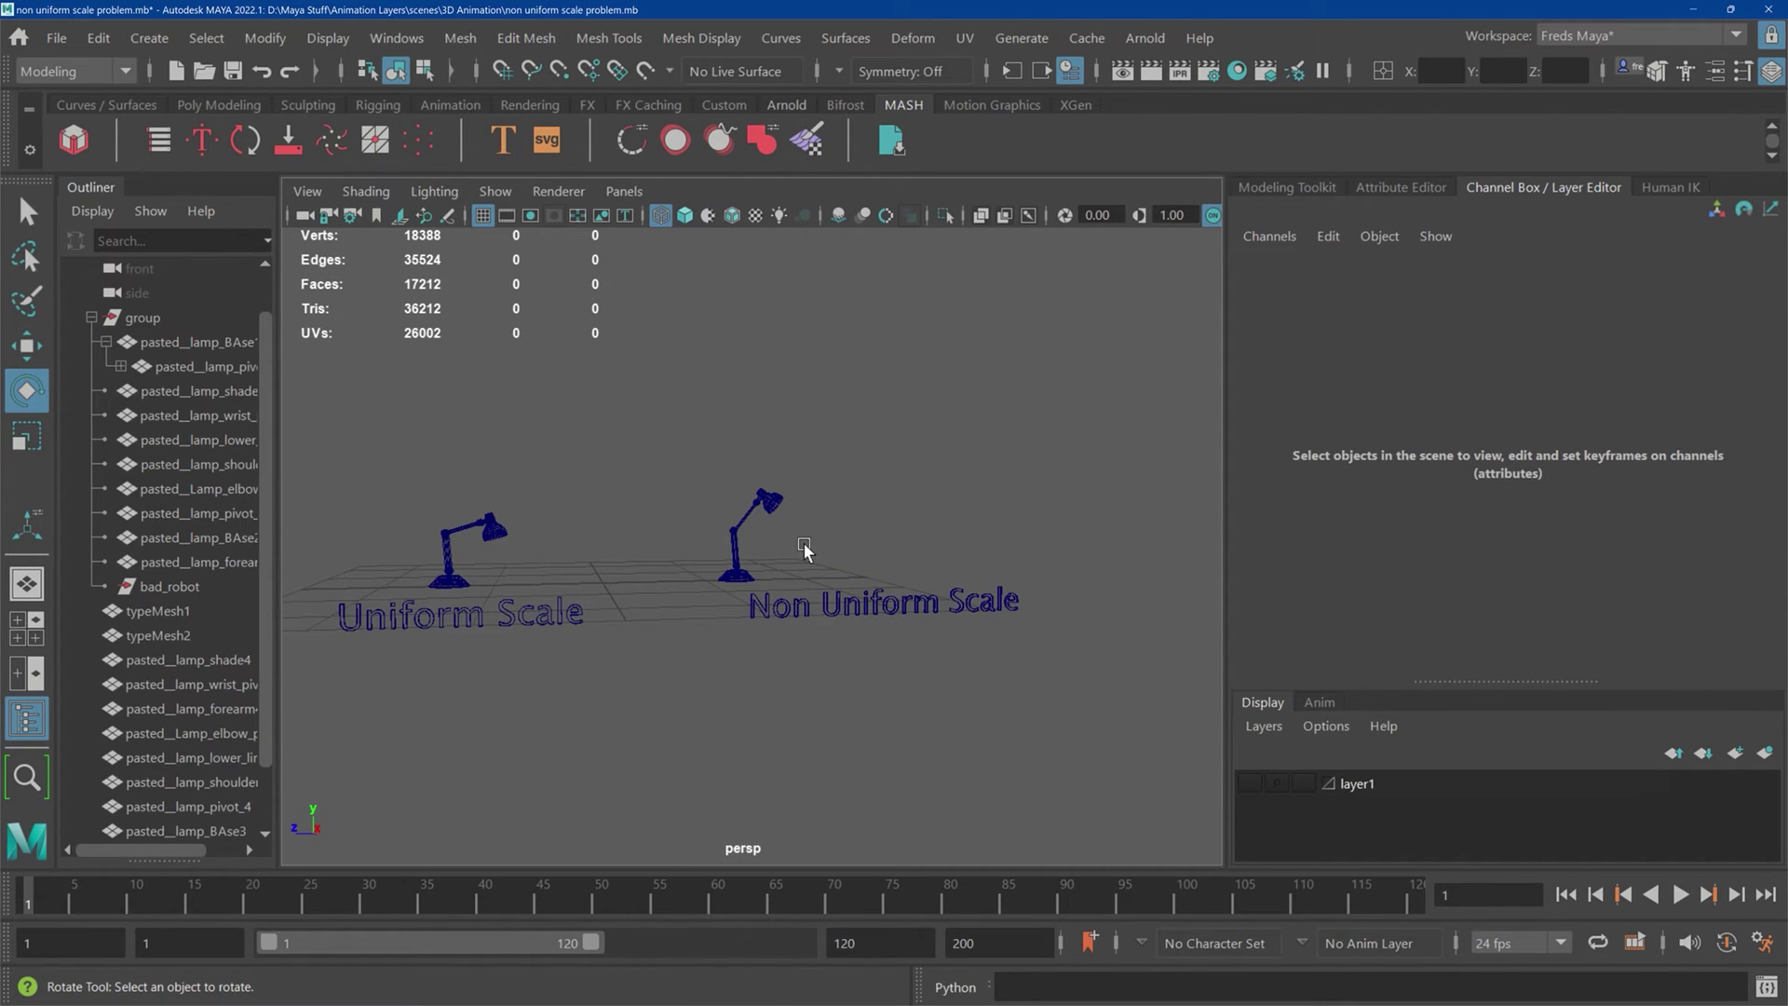
{"action": "left_click", "coordinate": [751, 512]}
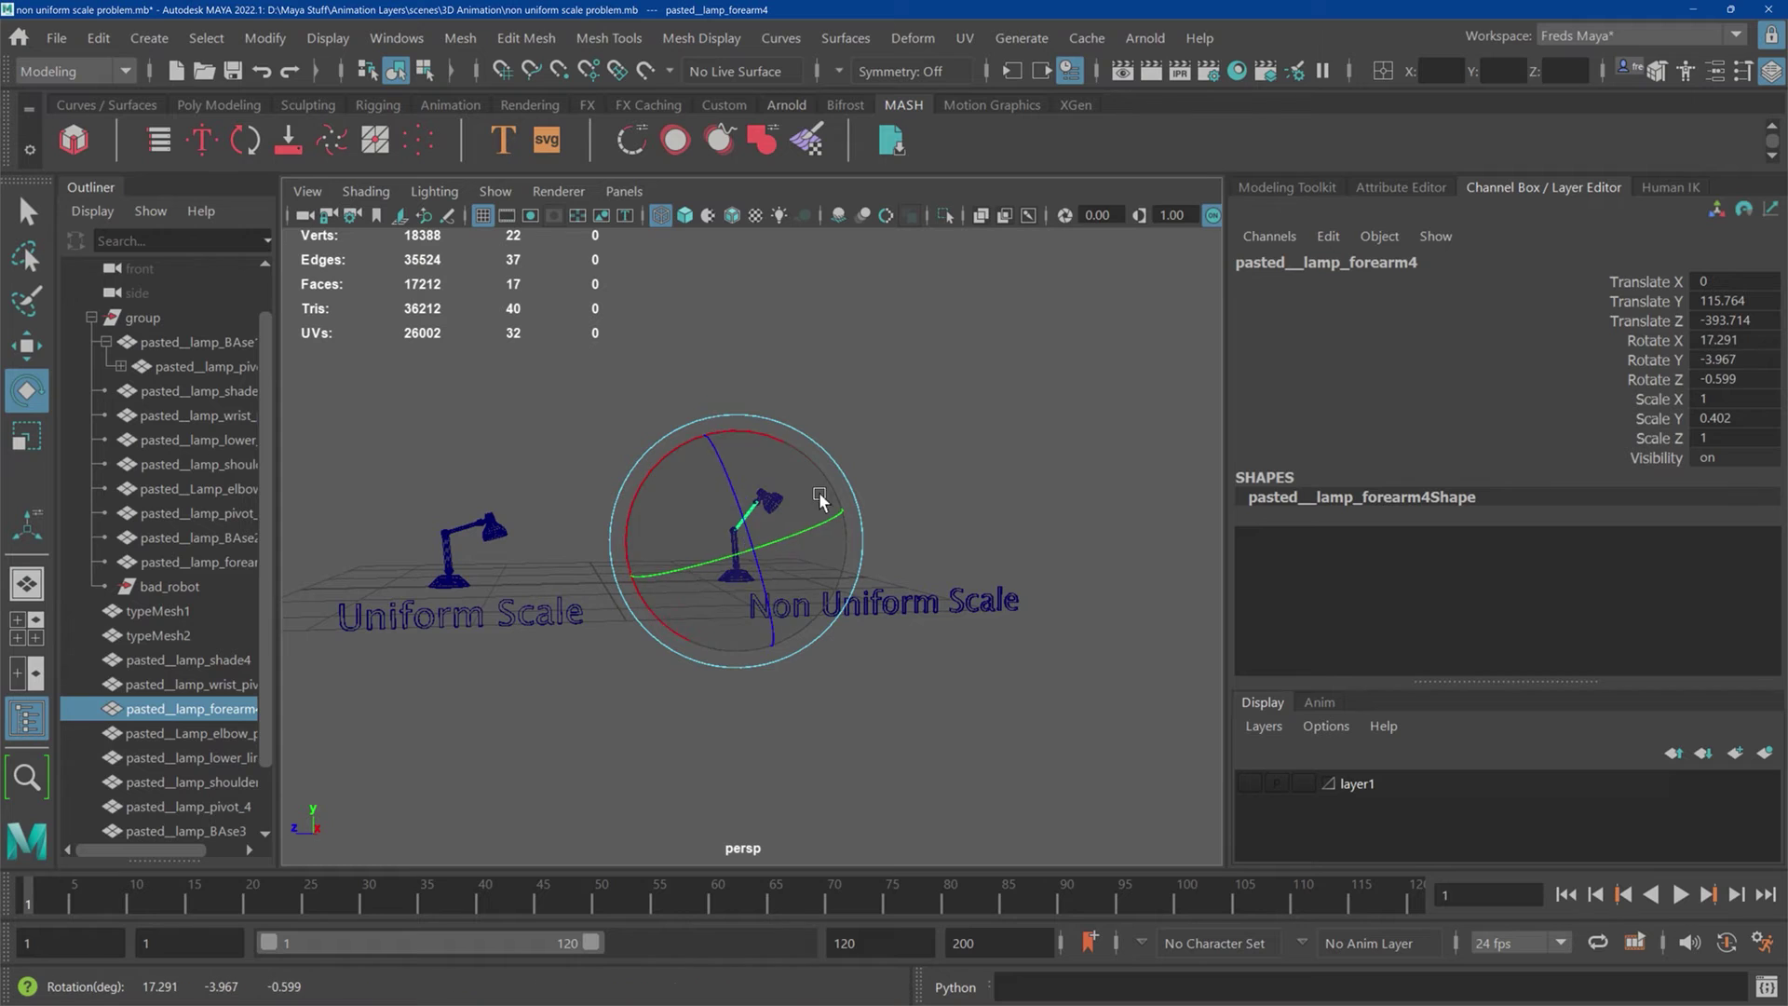
{"action": "left_click", "coordinate": [549, 570]}
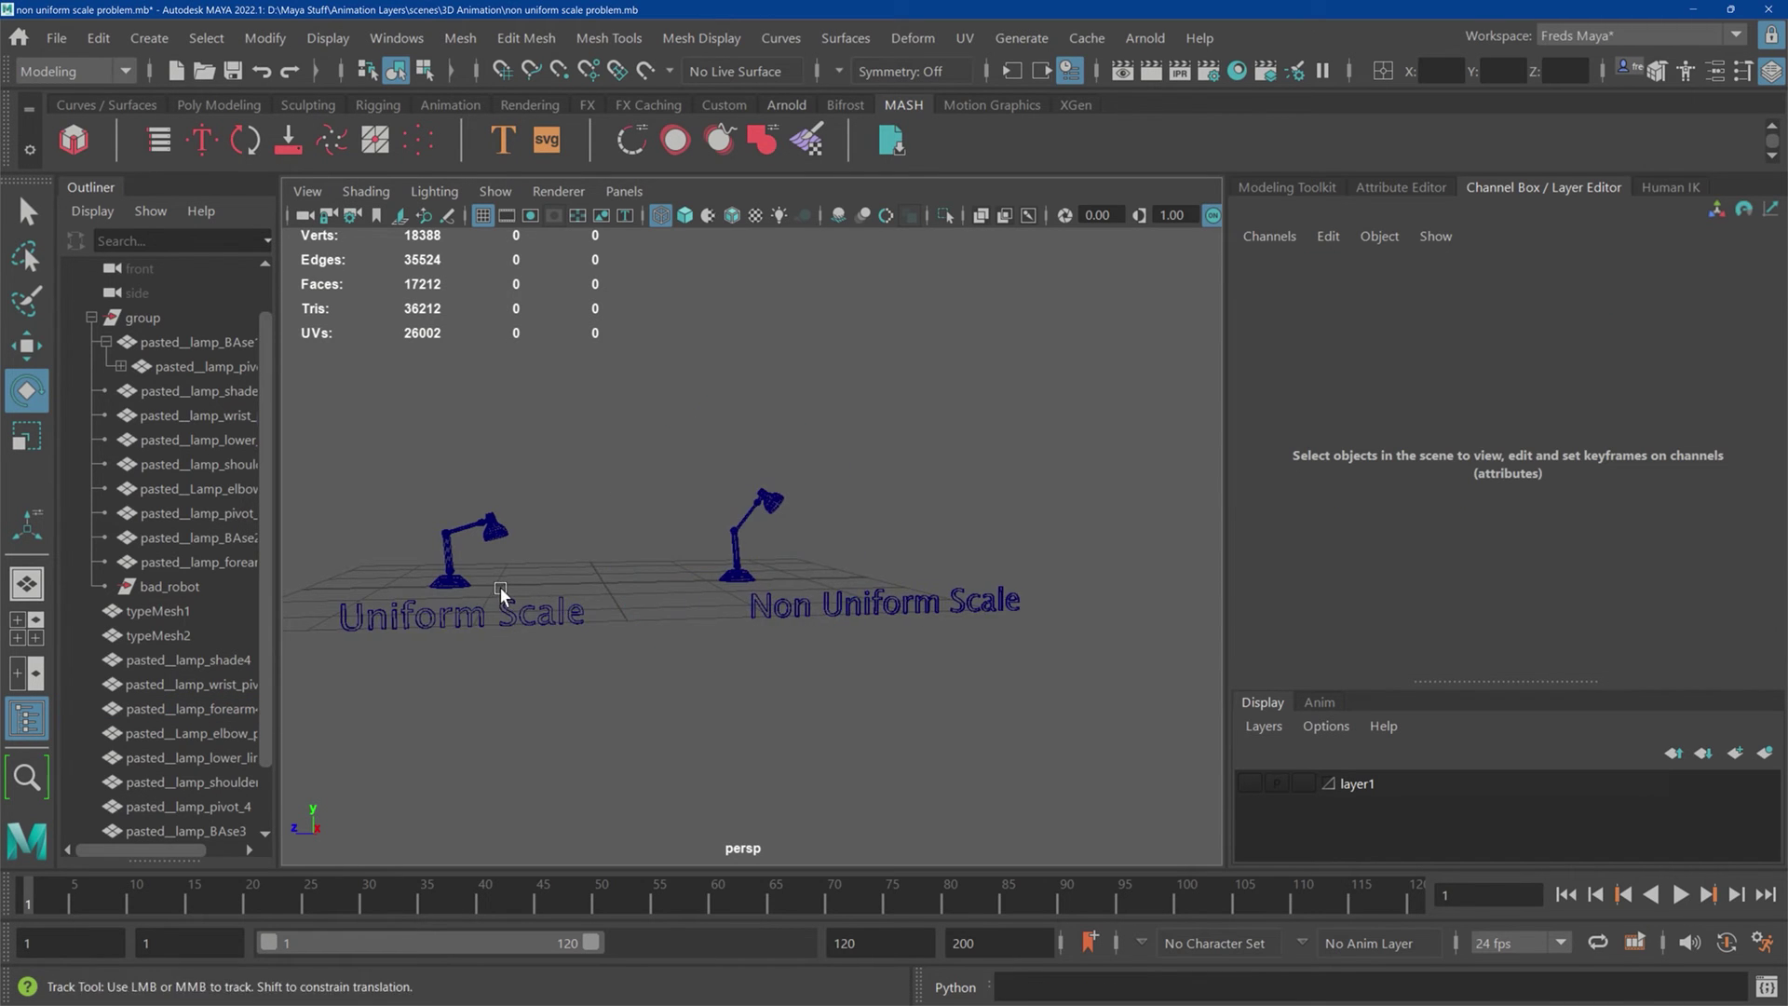
Step: Freeze the transformations of the unparented forearm on the Non Uniform Scale lamp
{"action": "right_click_drag", "start_coordinate": [499, 585], "coordinate": [779, 601], "text": "alt"}
{"action": "middle_click_drag", "start_coordinate": [779, 602], "coordinate": [575, 602], "text": "alt"}
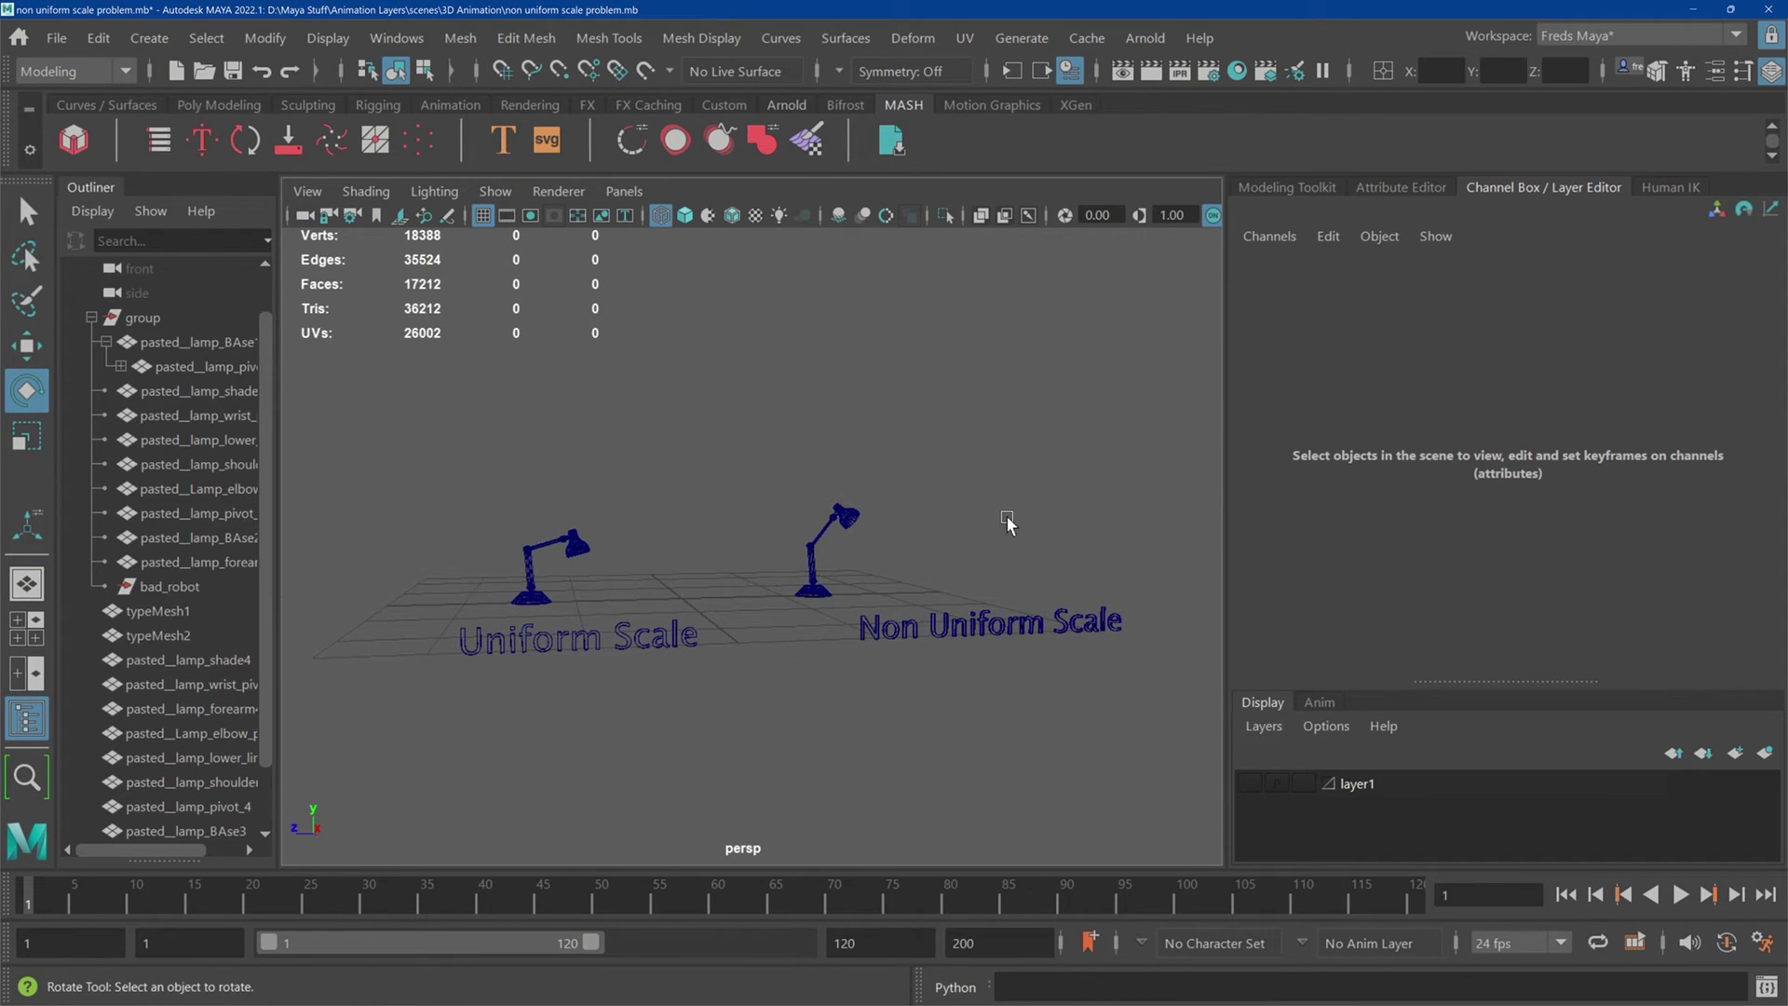
{"action": "scroll", "coordinate": [533, 585], "scroll_direction": "up", "scroll_amount": 3}
{"action": "middle_click_drag", "start_coordinate": [533, 585], "coordinate": [907, 583], "text": "alt"}
{"action": "scroll", "coordinate": [790, 591], "scroll_direction": "up", "scroll_amount": 4}
{"action": "scroll", "coordinate": [791, 596], "scroll_direction": "up", "scroll_amount": 3}
{"action": "left_click_drag", "start_coordinate": [733, 607], "coordinate": [461, 641], "text": "alt"}
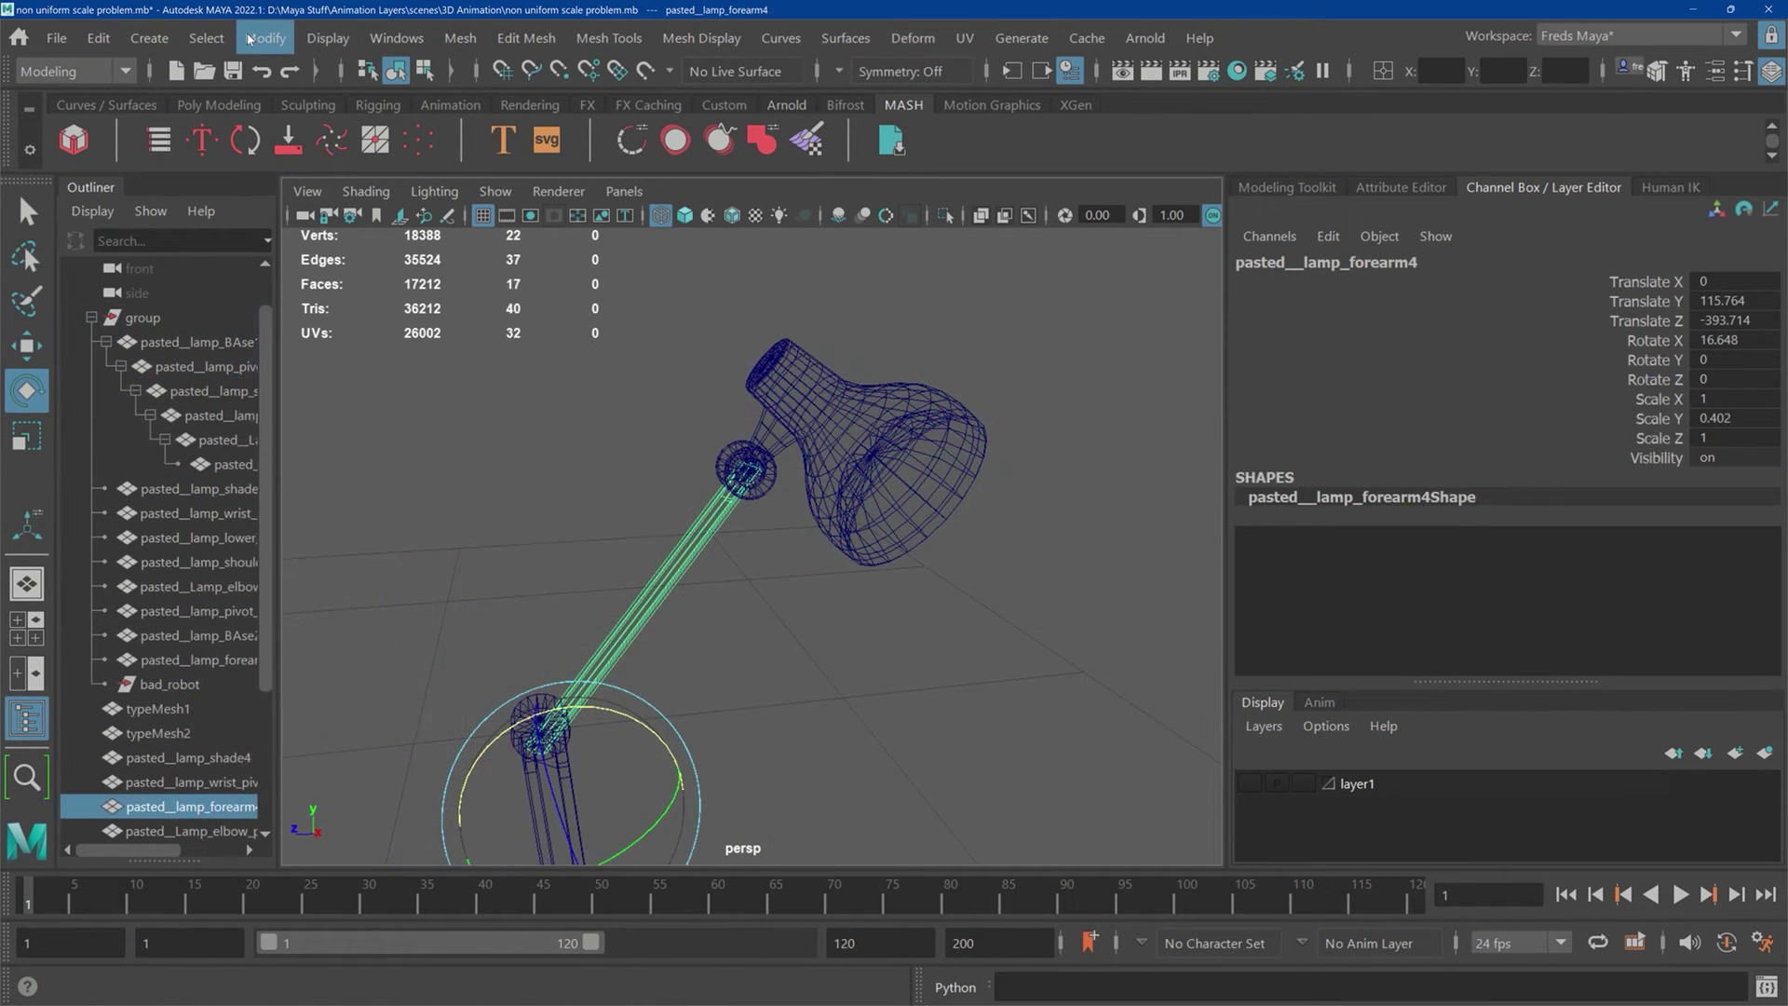
{"action": "left_click", "coordinate": [261, 38]}
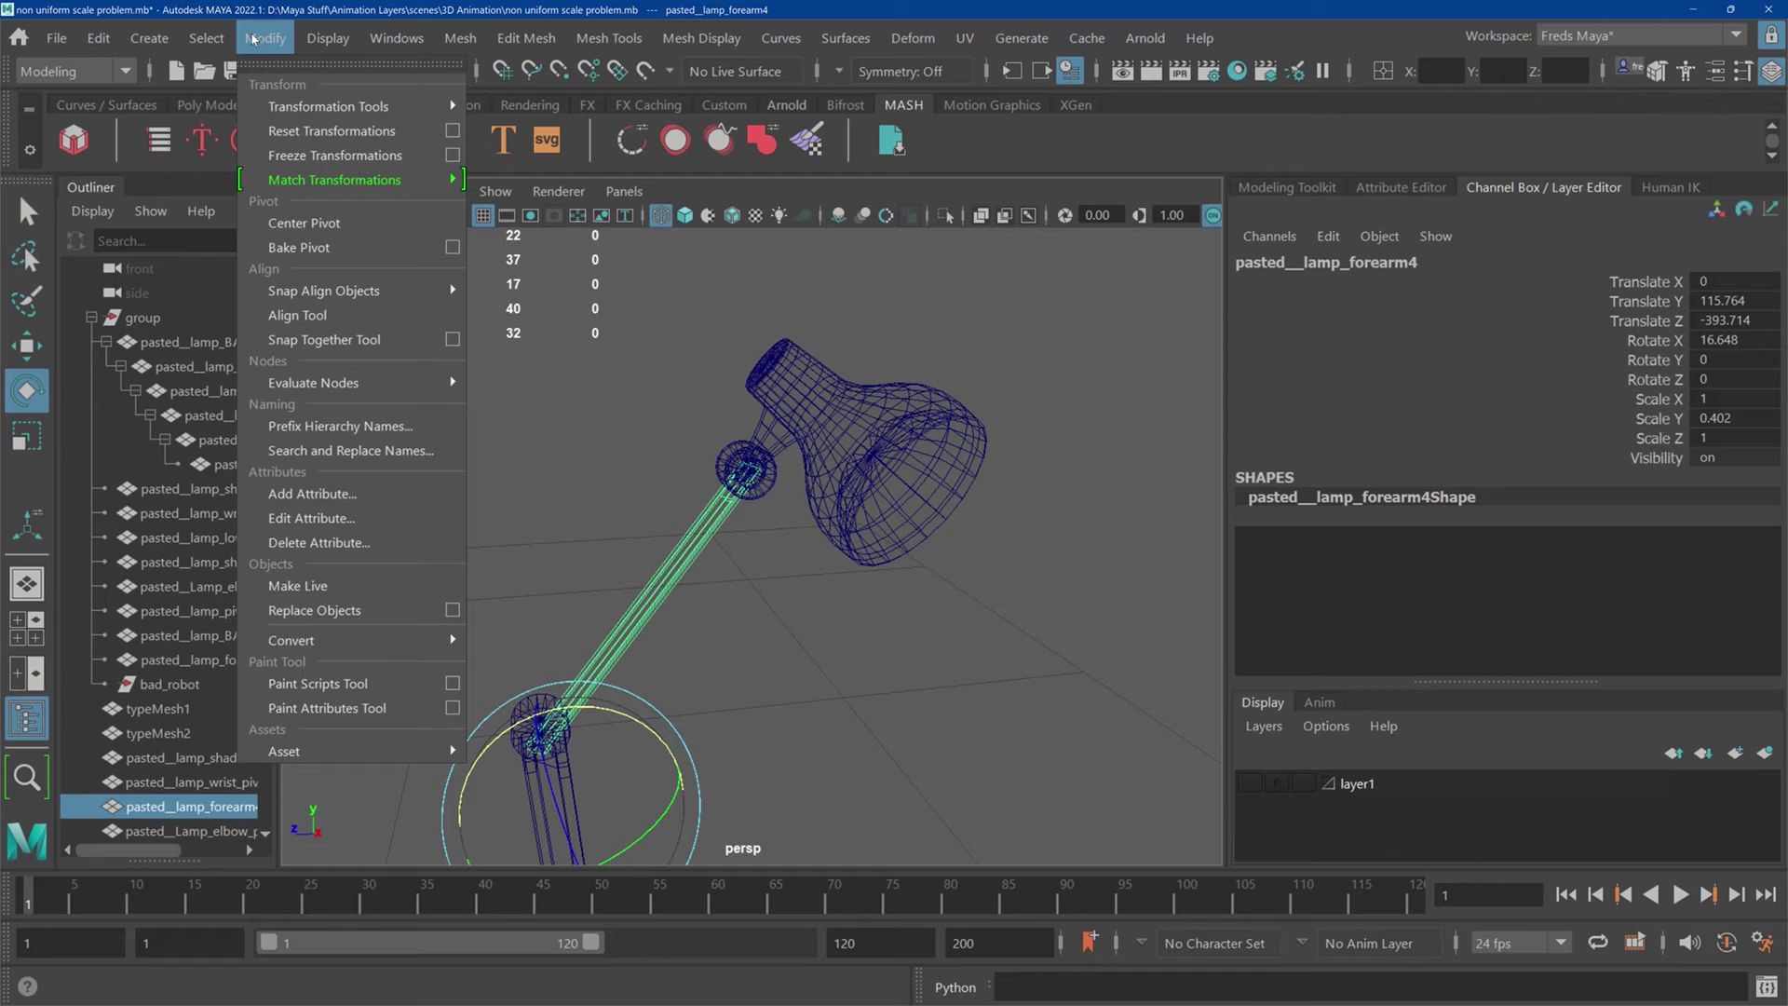
{"action": "left_click", "coordinate": [313, 155]}
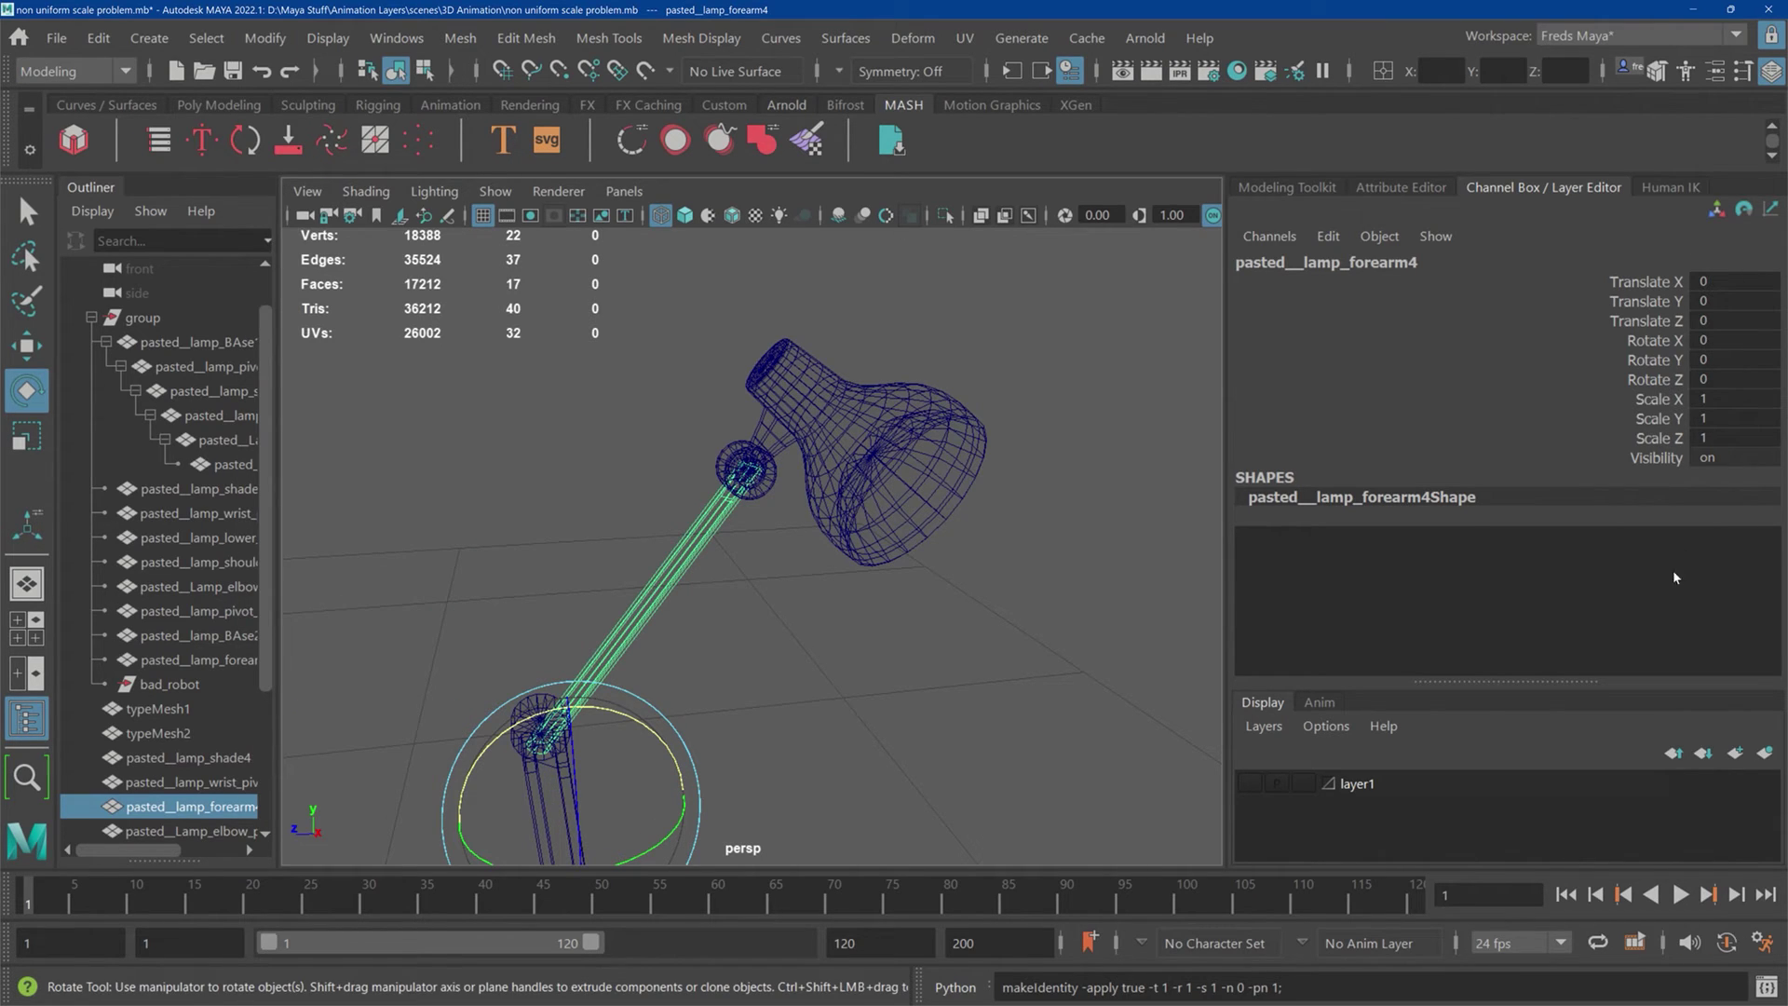
Step: Freeze the transformations of the lower limb on the Non Uniform Scale lamp
{"action": "middle_click_drag", "start_coordinate": [886, 722], "coordinate": [1070, 414], "text": "alt"}
{"action": "scroll", "coordinate": [1047, 429], "scroll_direction": "up", "scroll_amount": 2}
{"action": "left_click", "coordinate": [1028, 441]}
{"action": "left_click", "coordinate": [736, 573]}
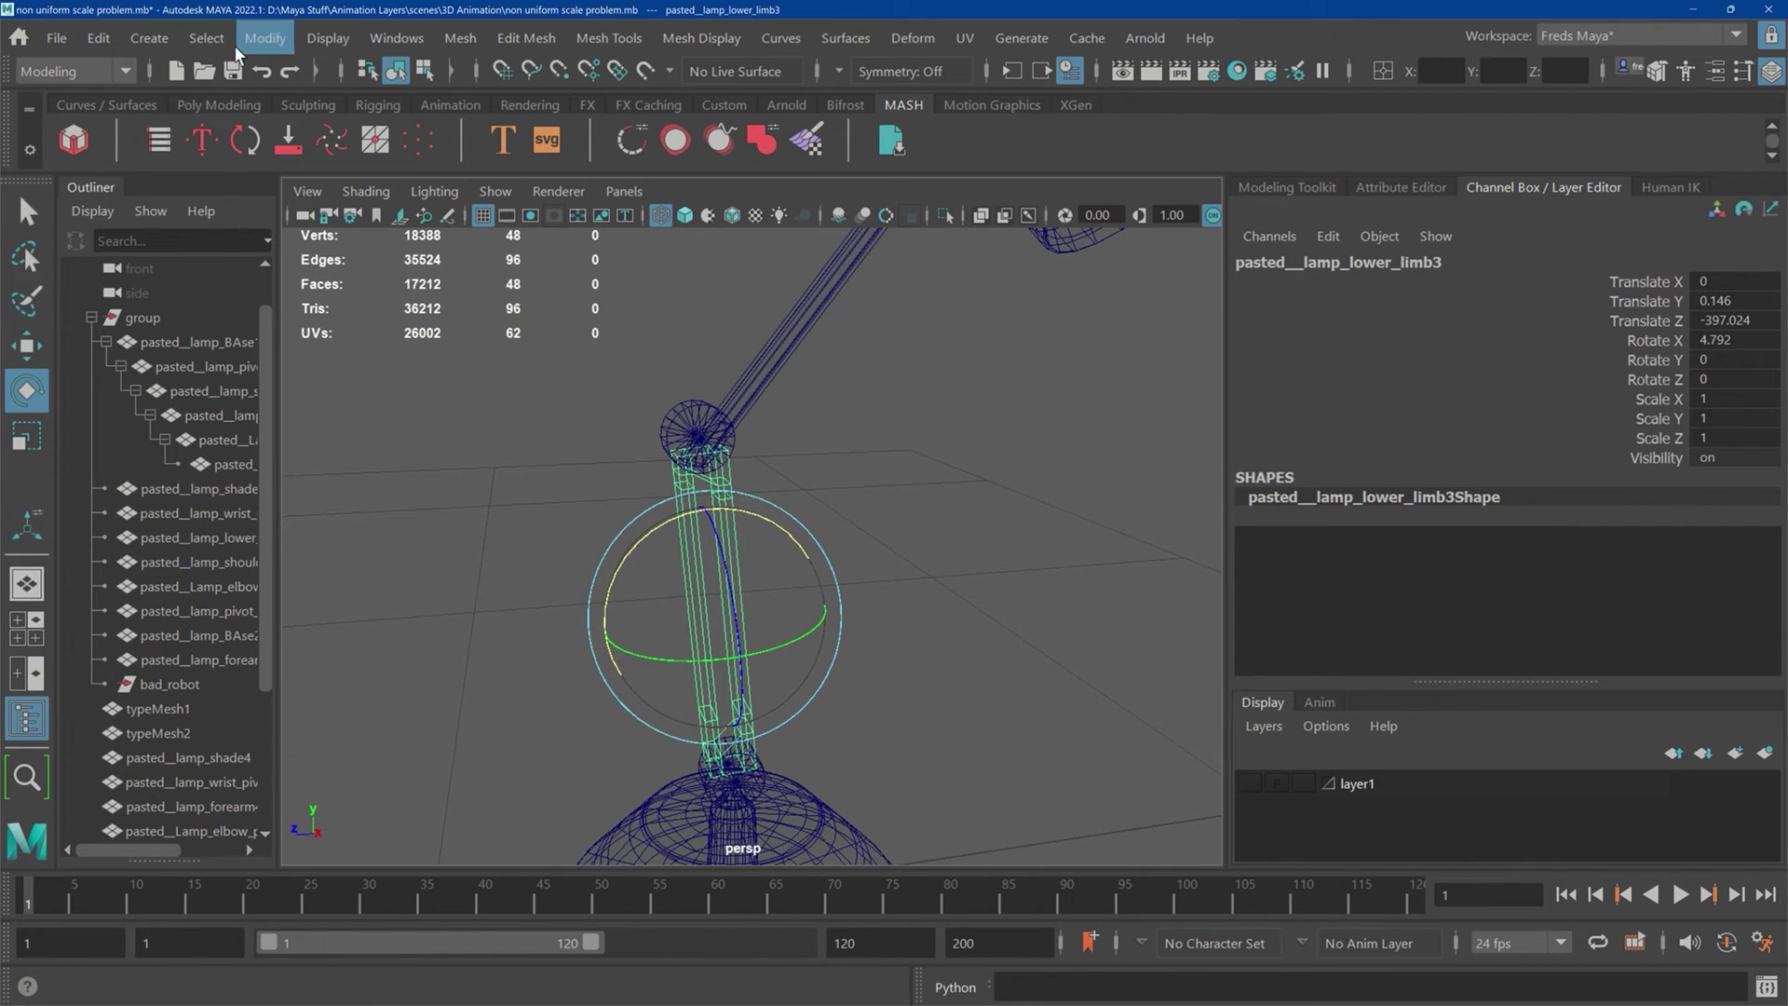
{"action": "left_click", "coordinate": [259, 37]}
{"action": "mouse_move", "coordinate": [312, 107]}
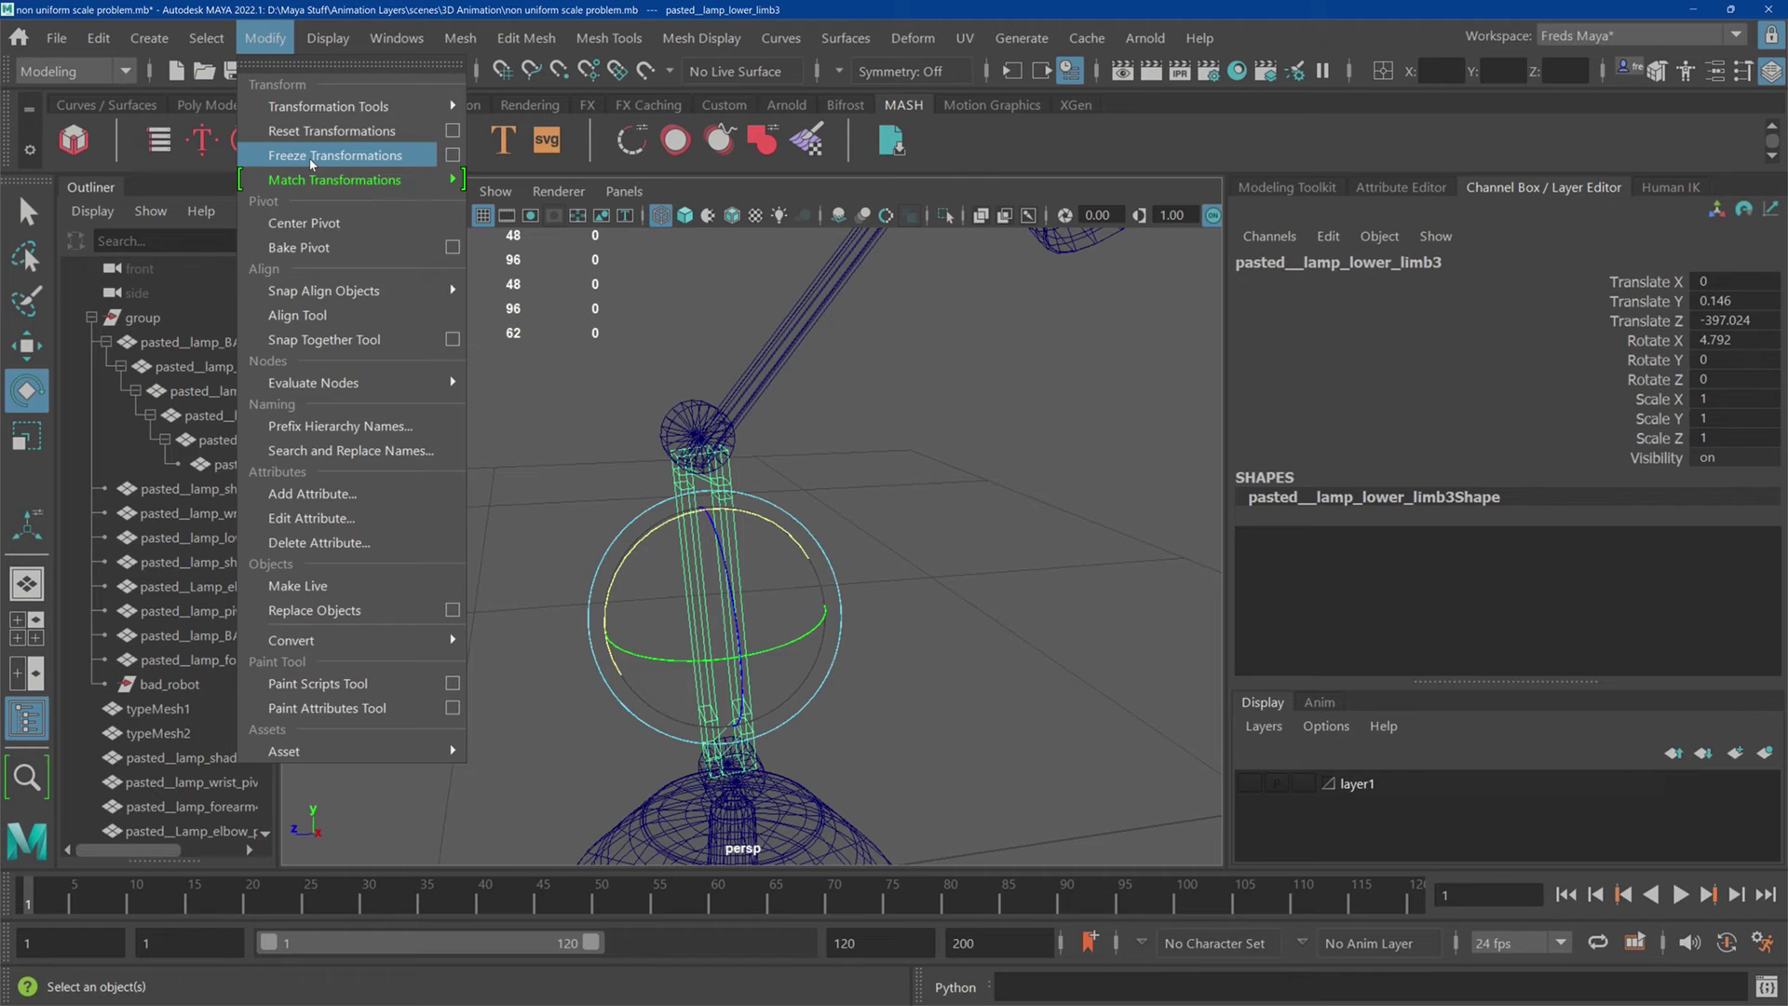
{"action": "left_click", "coordinate": [335, 155]}
Step: Freeze the transformations of the same lamp's wrist pivot and deselect it
{"action": "middle_click_drag", "start_coordinate": [1043, 680], "coordinate": [825, 946], "text": "alt"}
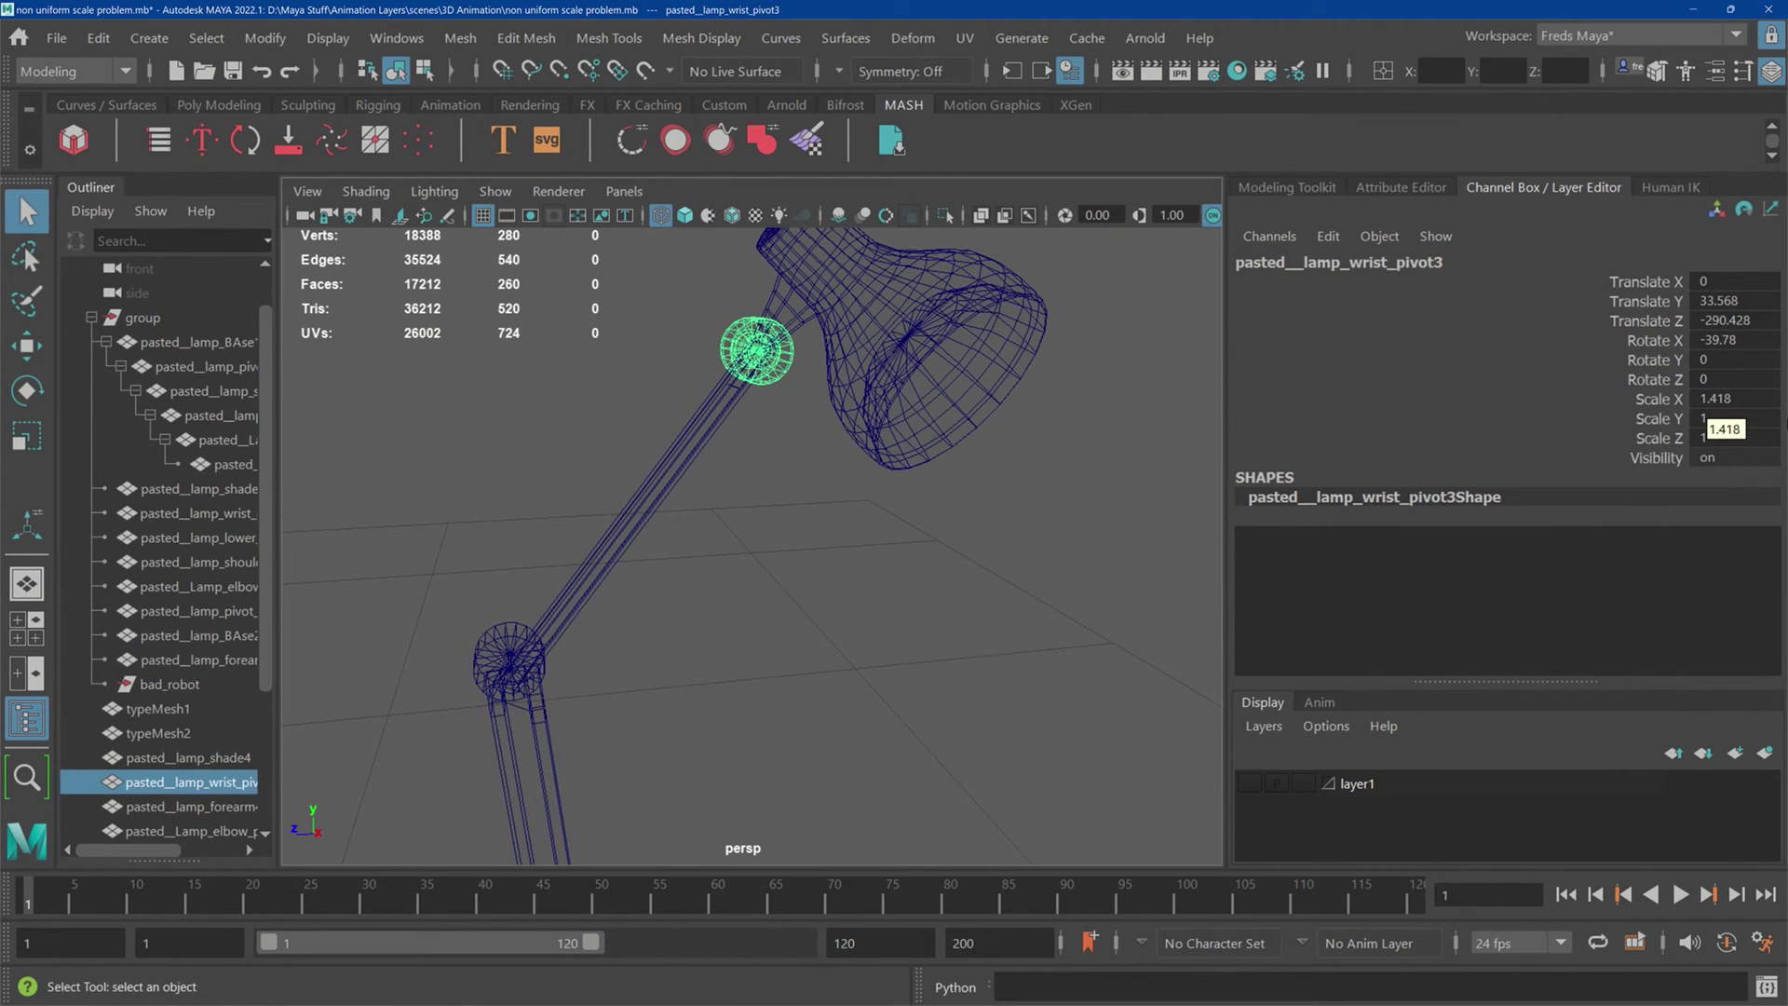
{"action": "left_click", "coordinate": [265, 38]}
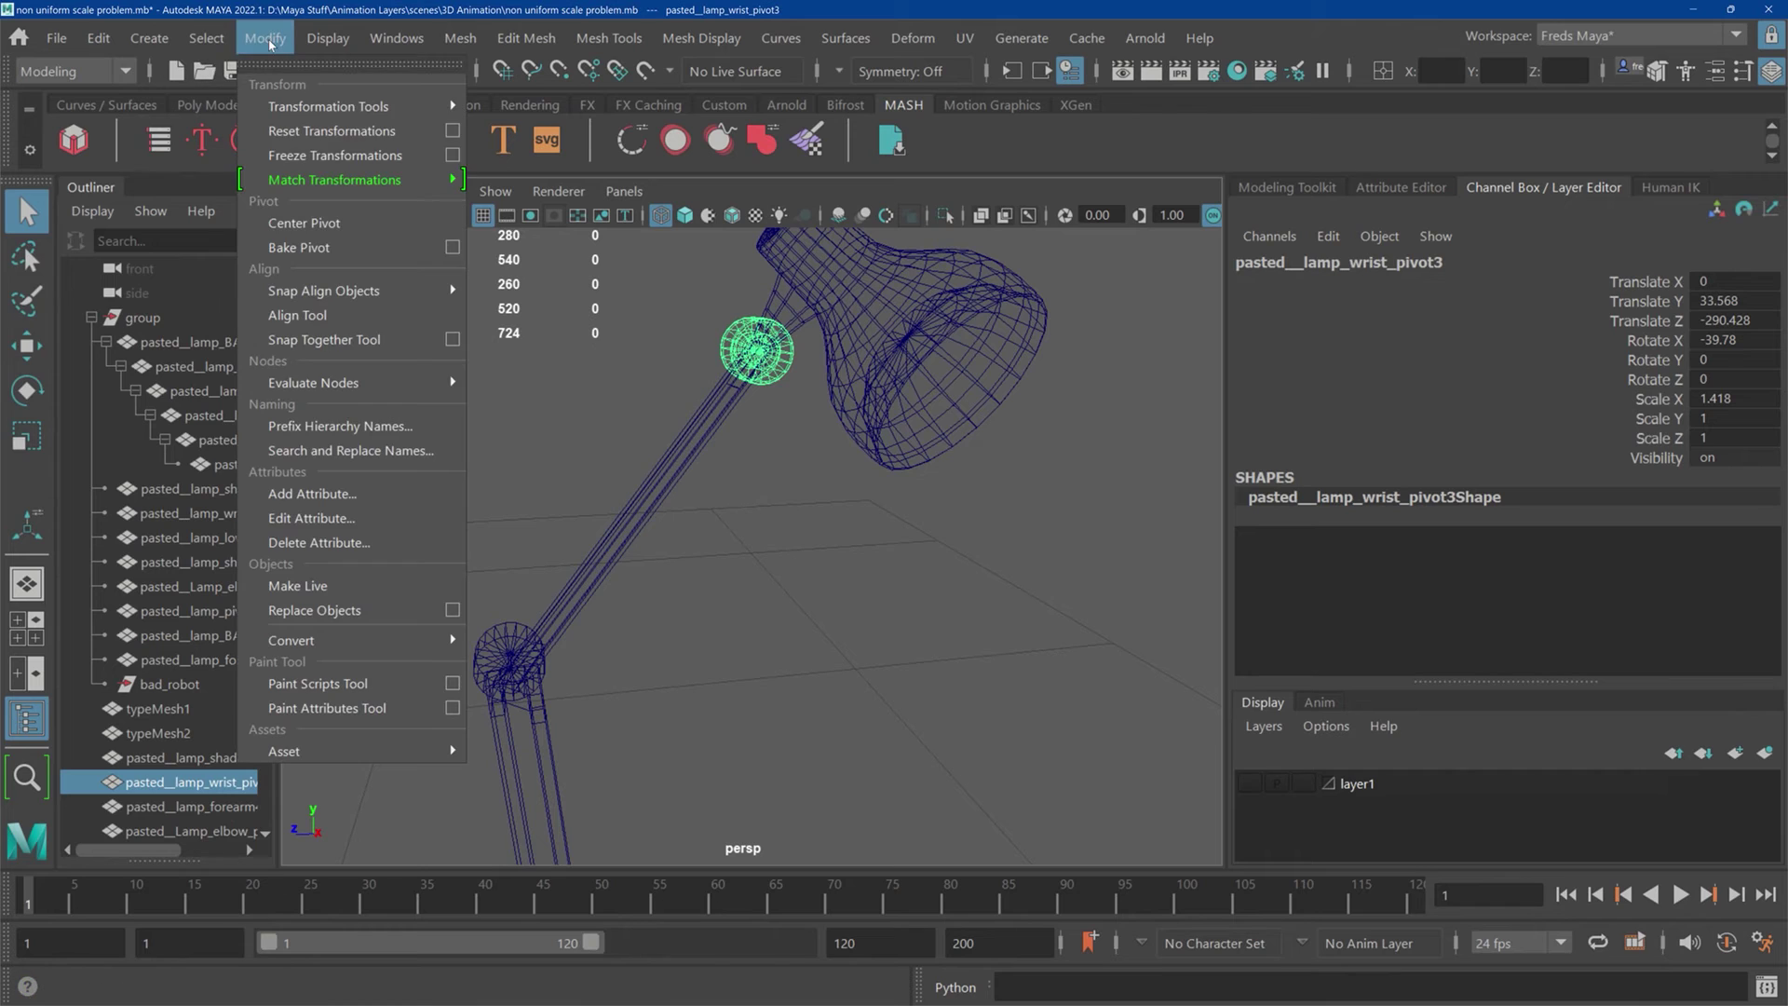
{"action": "left_click", "coordinate": [318, 156]}
{"action": "left_click", "coordinate": [1105, 558]}
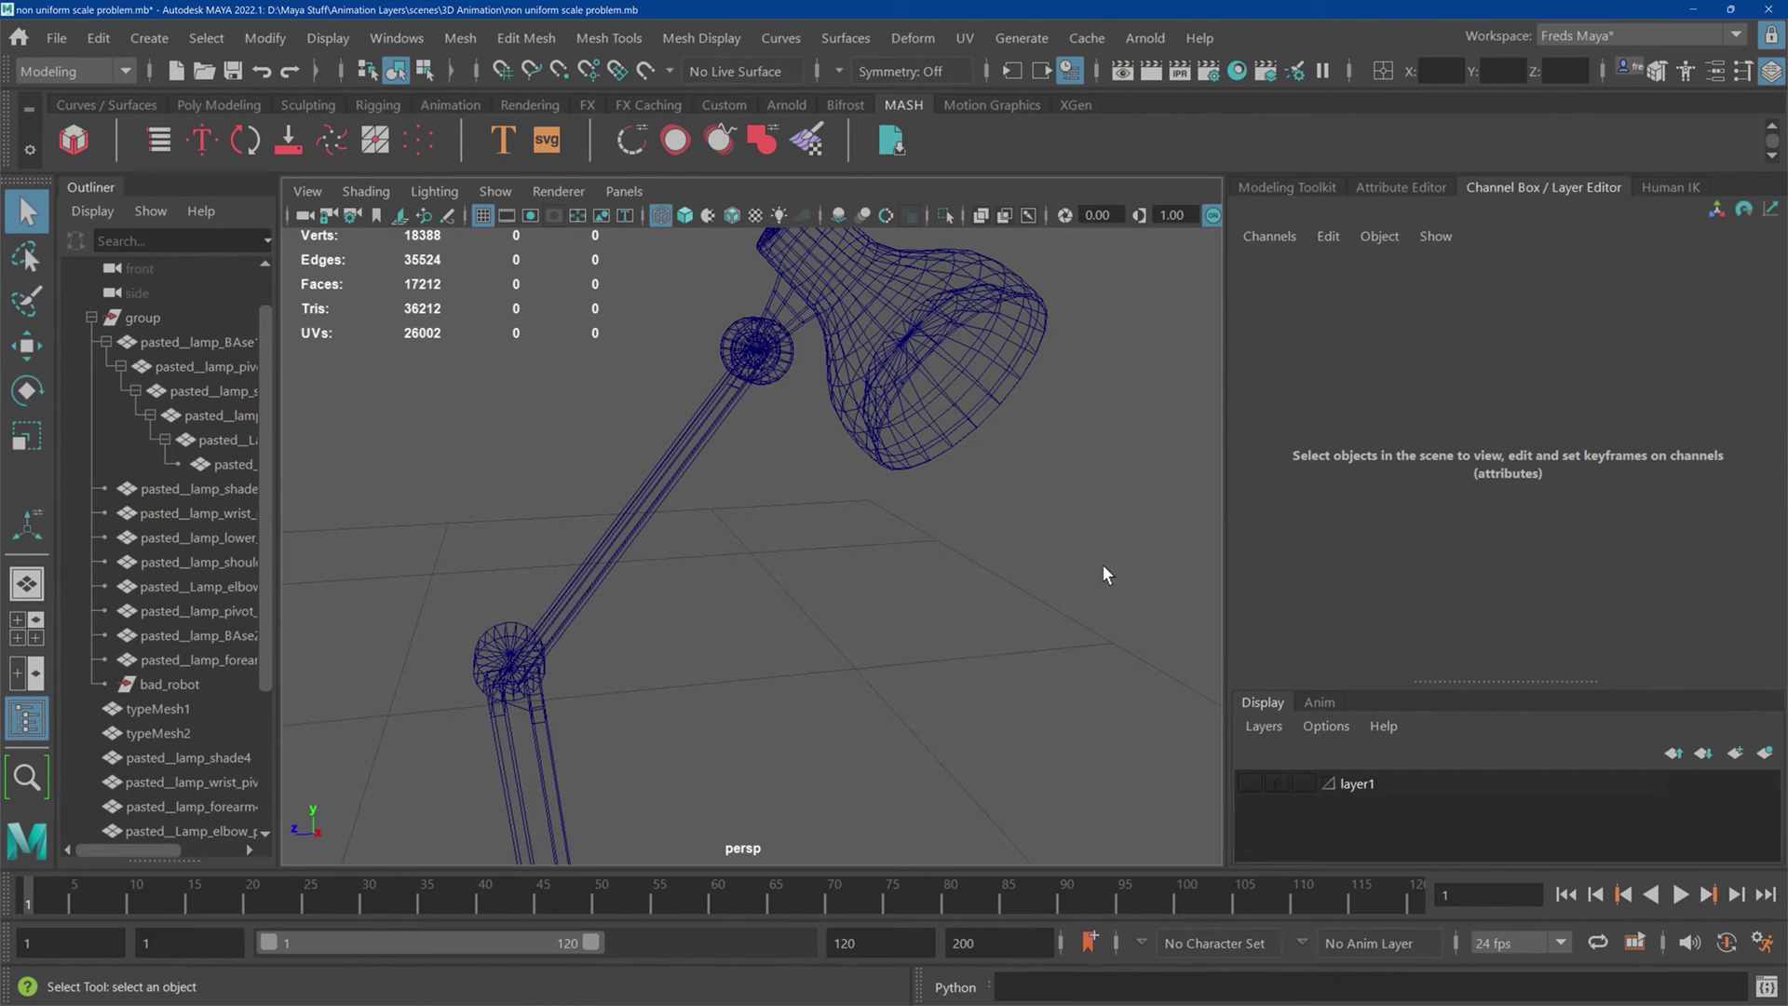
Step: Check the scale values of the lamp's forearm, elbow pivot, lower limb, shoulder and base in turn
{"action": "left_click", "coordinate": [678, 457]}
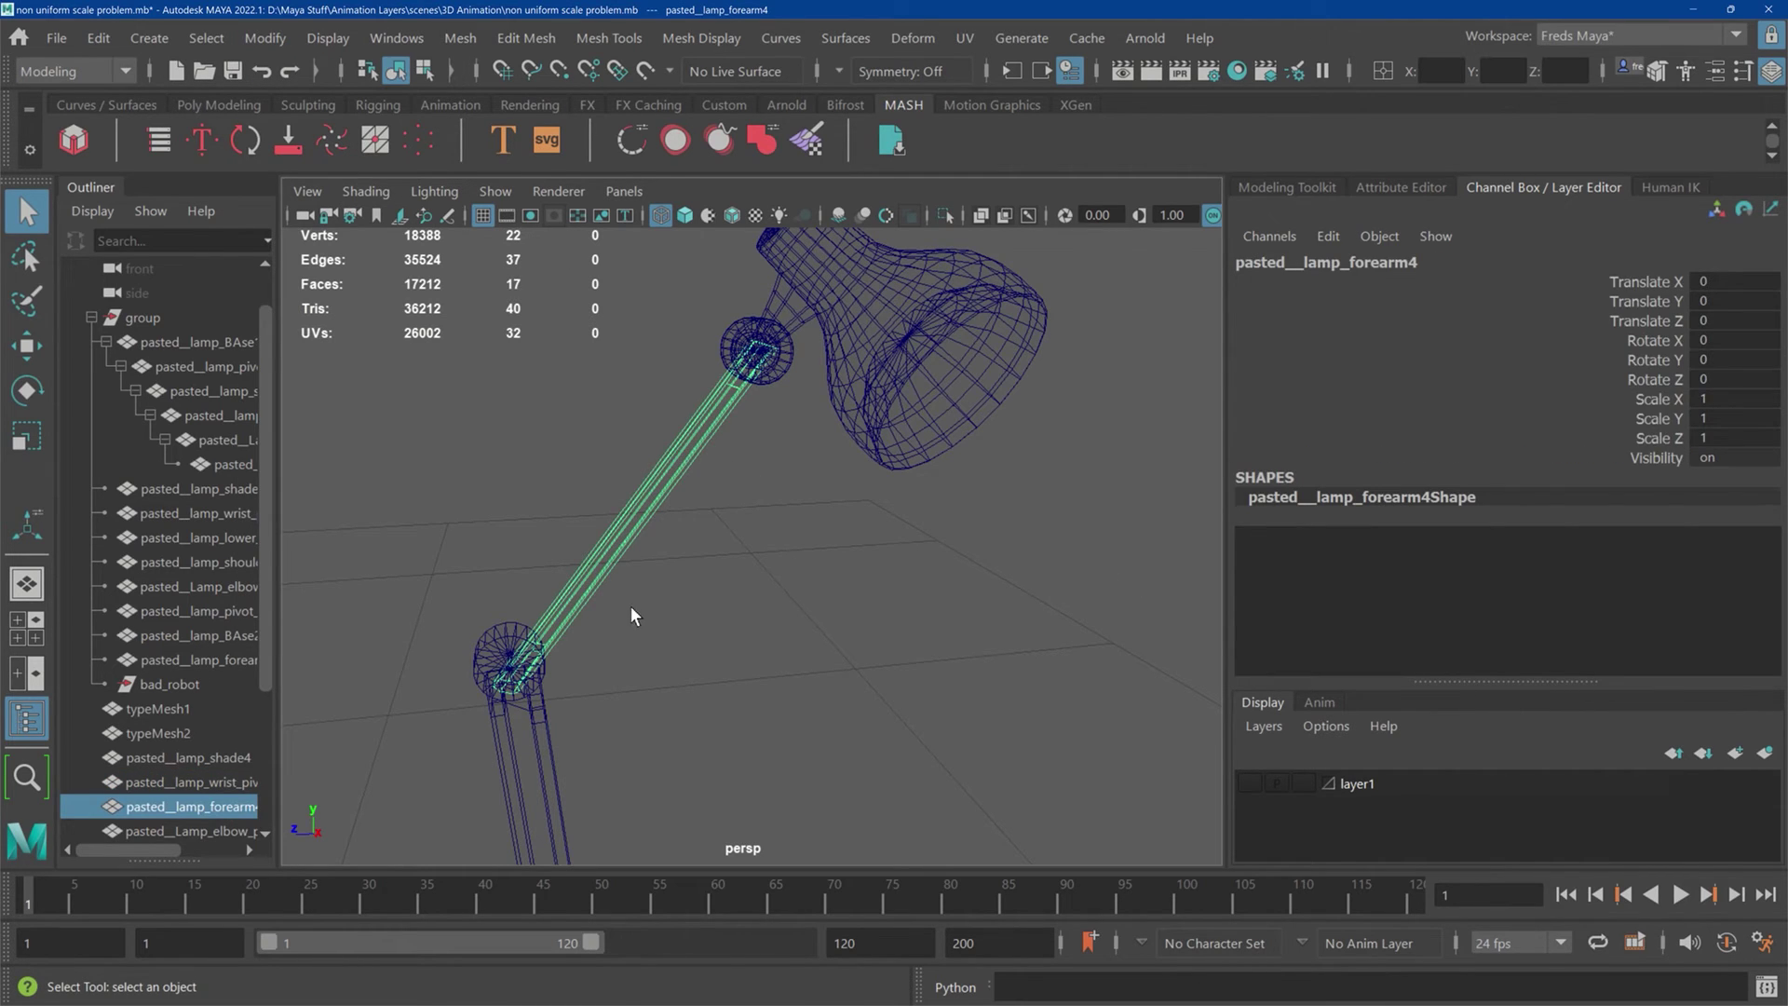
{"action": "left_click", "coordinate": [502, 641]}
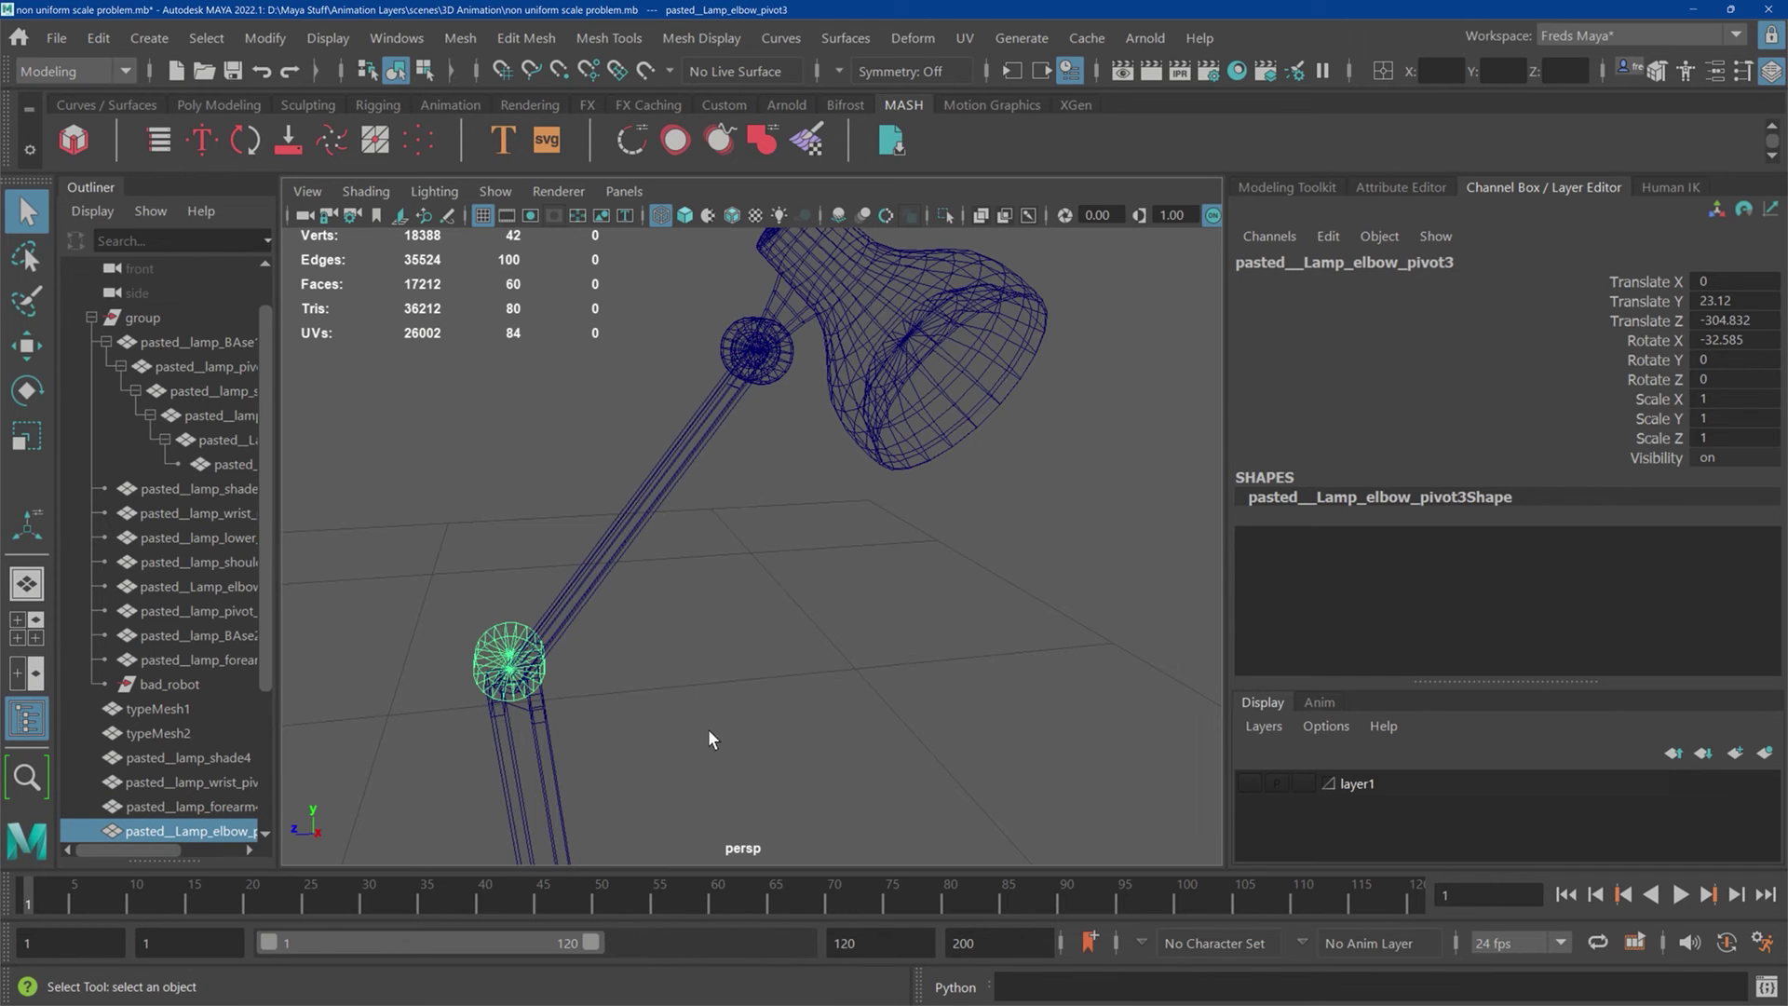
{"action": "left_click_drag", "start_coordinate": [710, 739], "coordinate": [509, 477], "text": "alt"}
{"action": "left_click", "coordinate": [616, 477]}
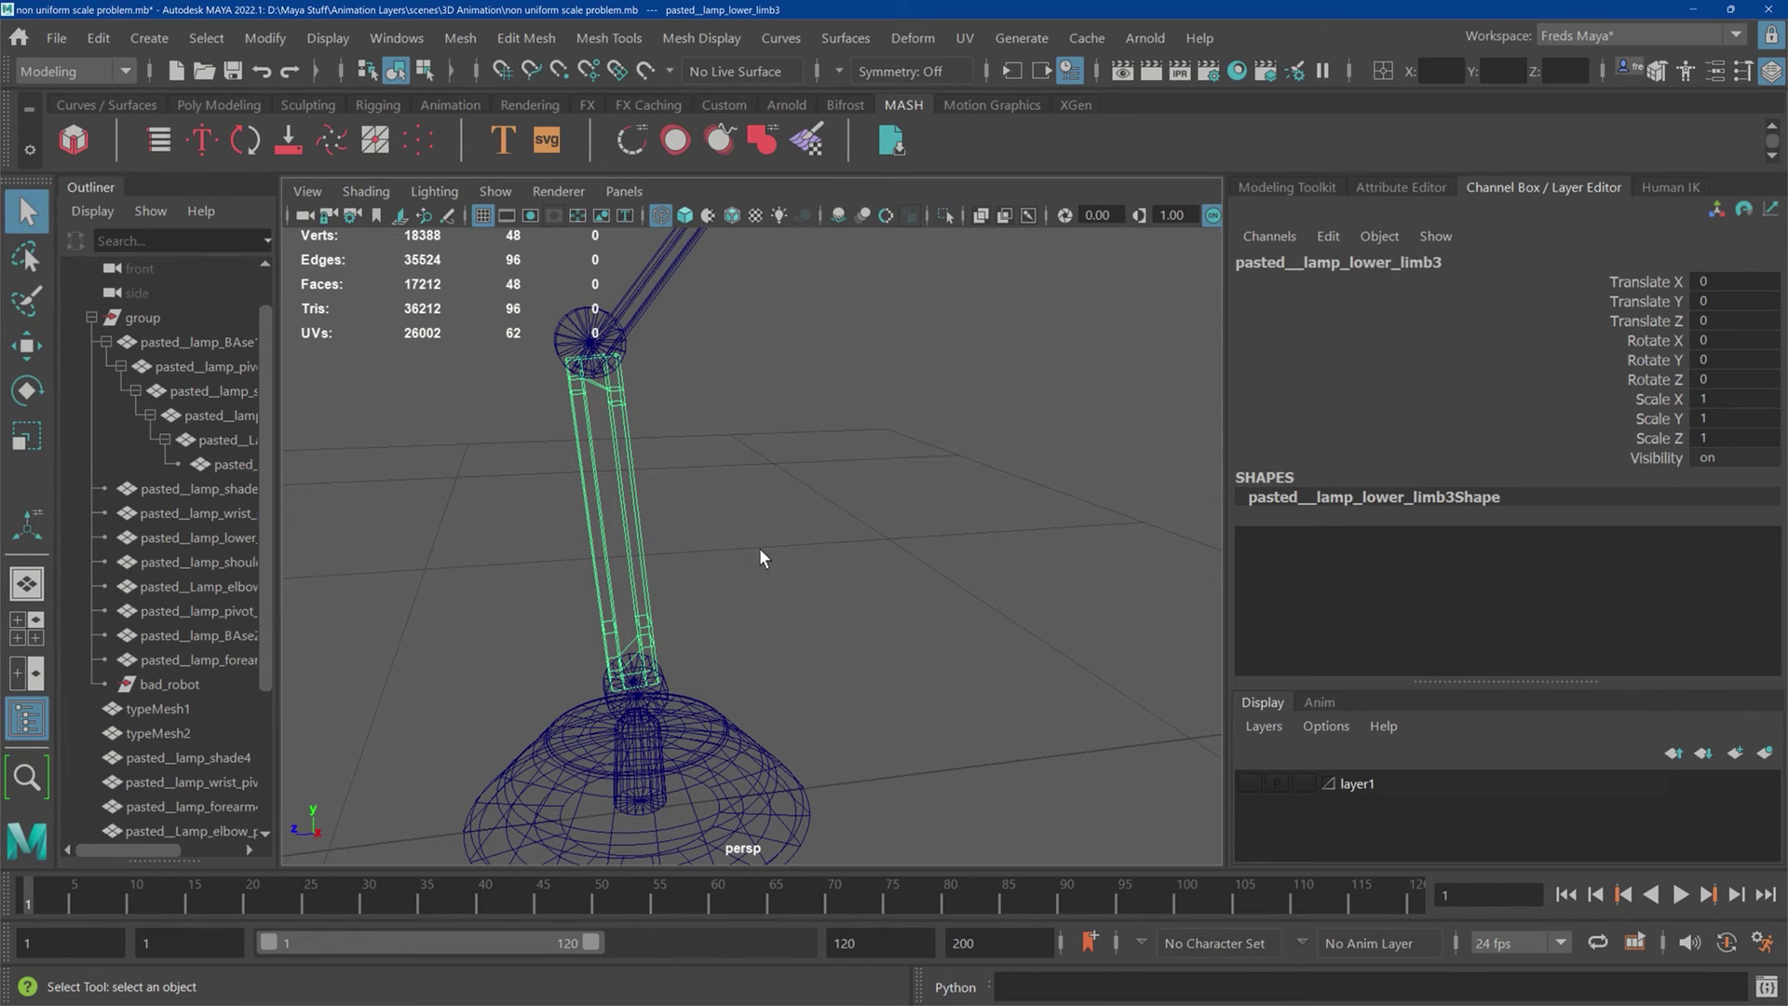
{"action": "left_click", "coordinate": [660, 689]}
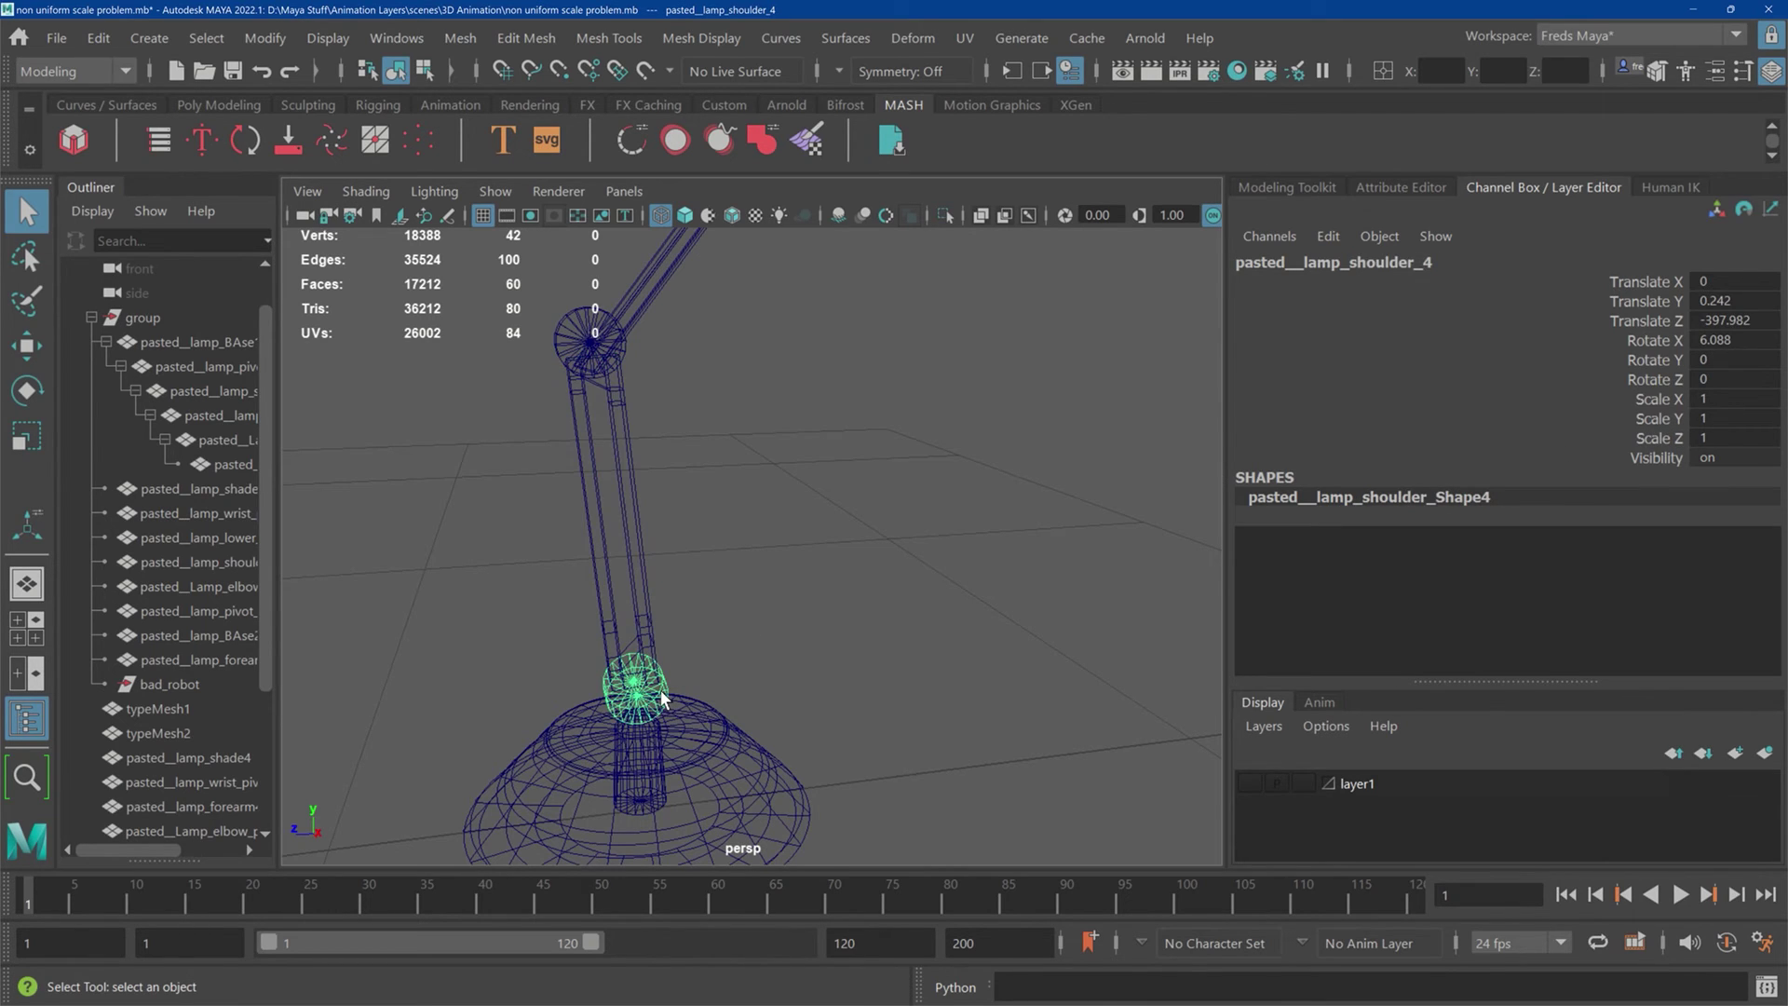
{"action": "left_click", "coordinate": [683, 734]}
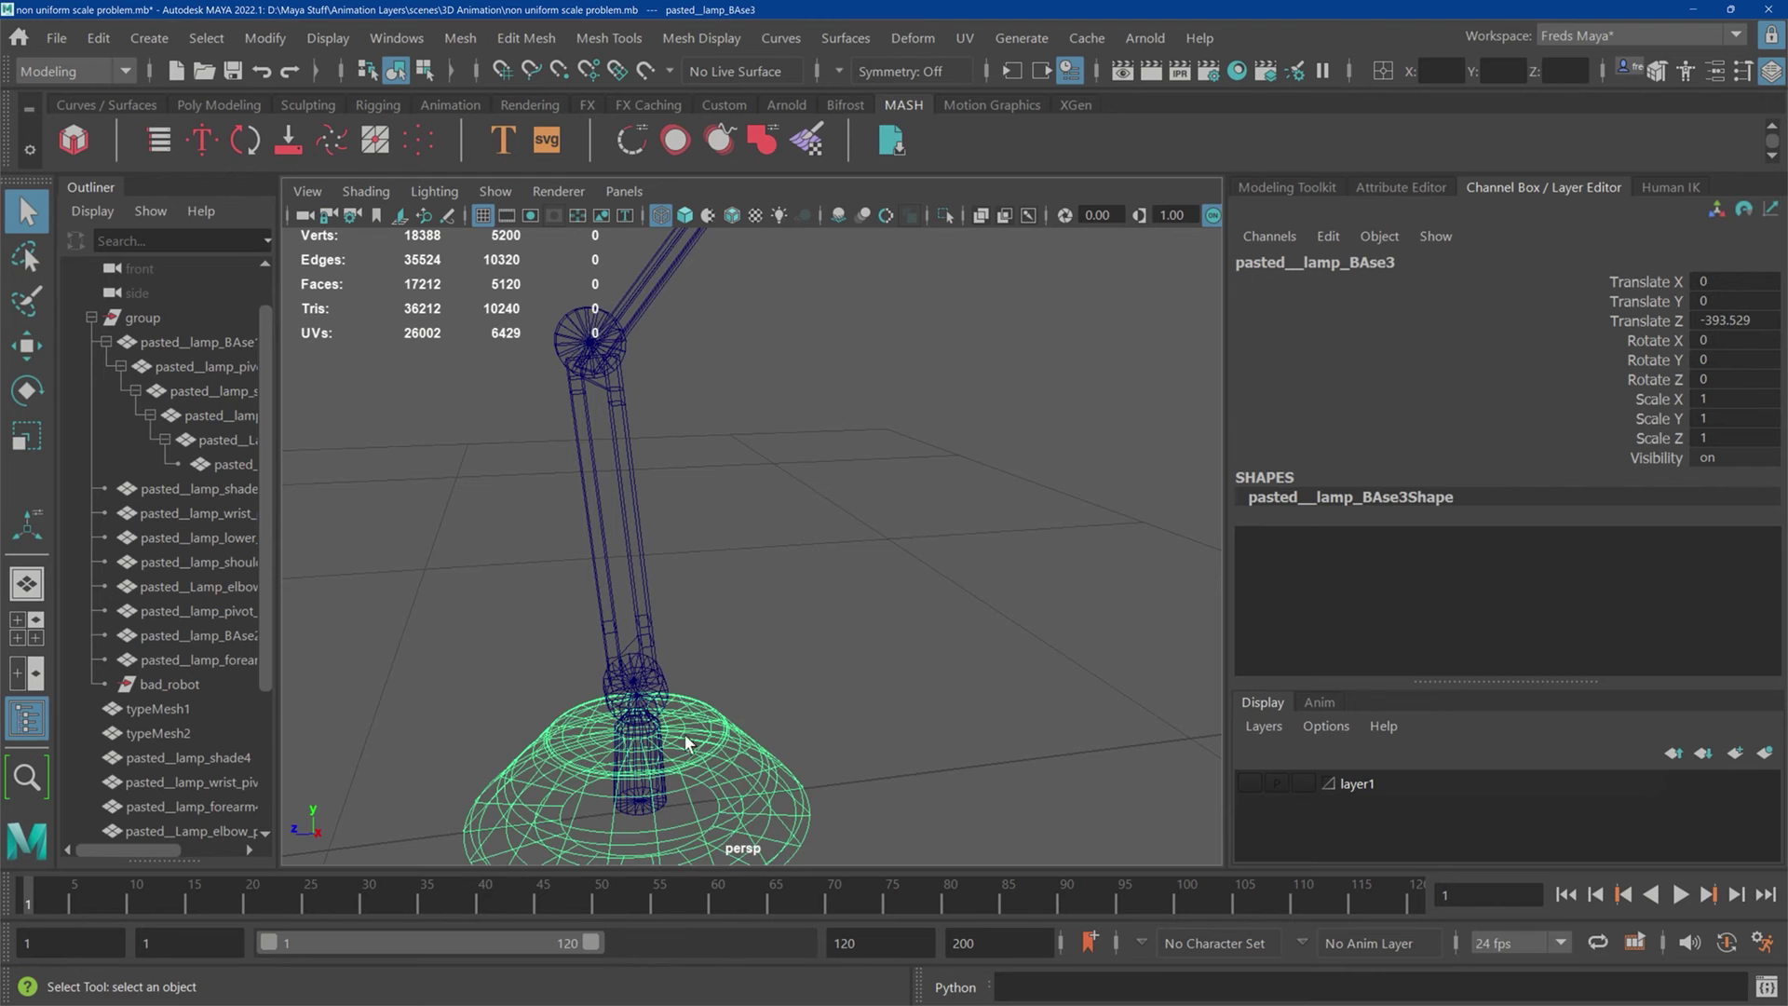
{"action": "left_click_drag", "start_coordinate": [695, 723], "coordinate": [718, 572], "text": "alt"}
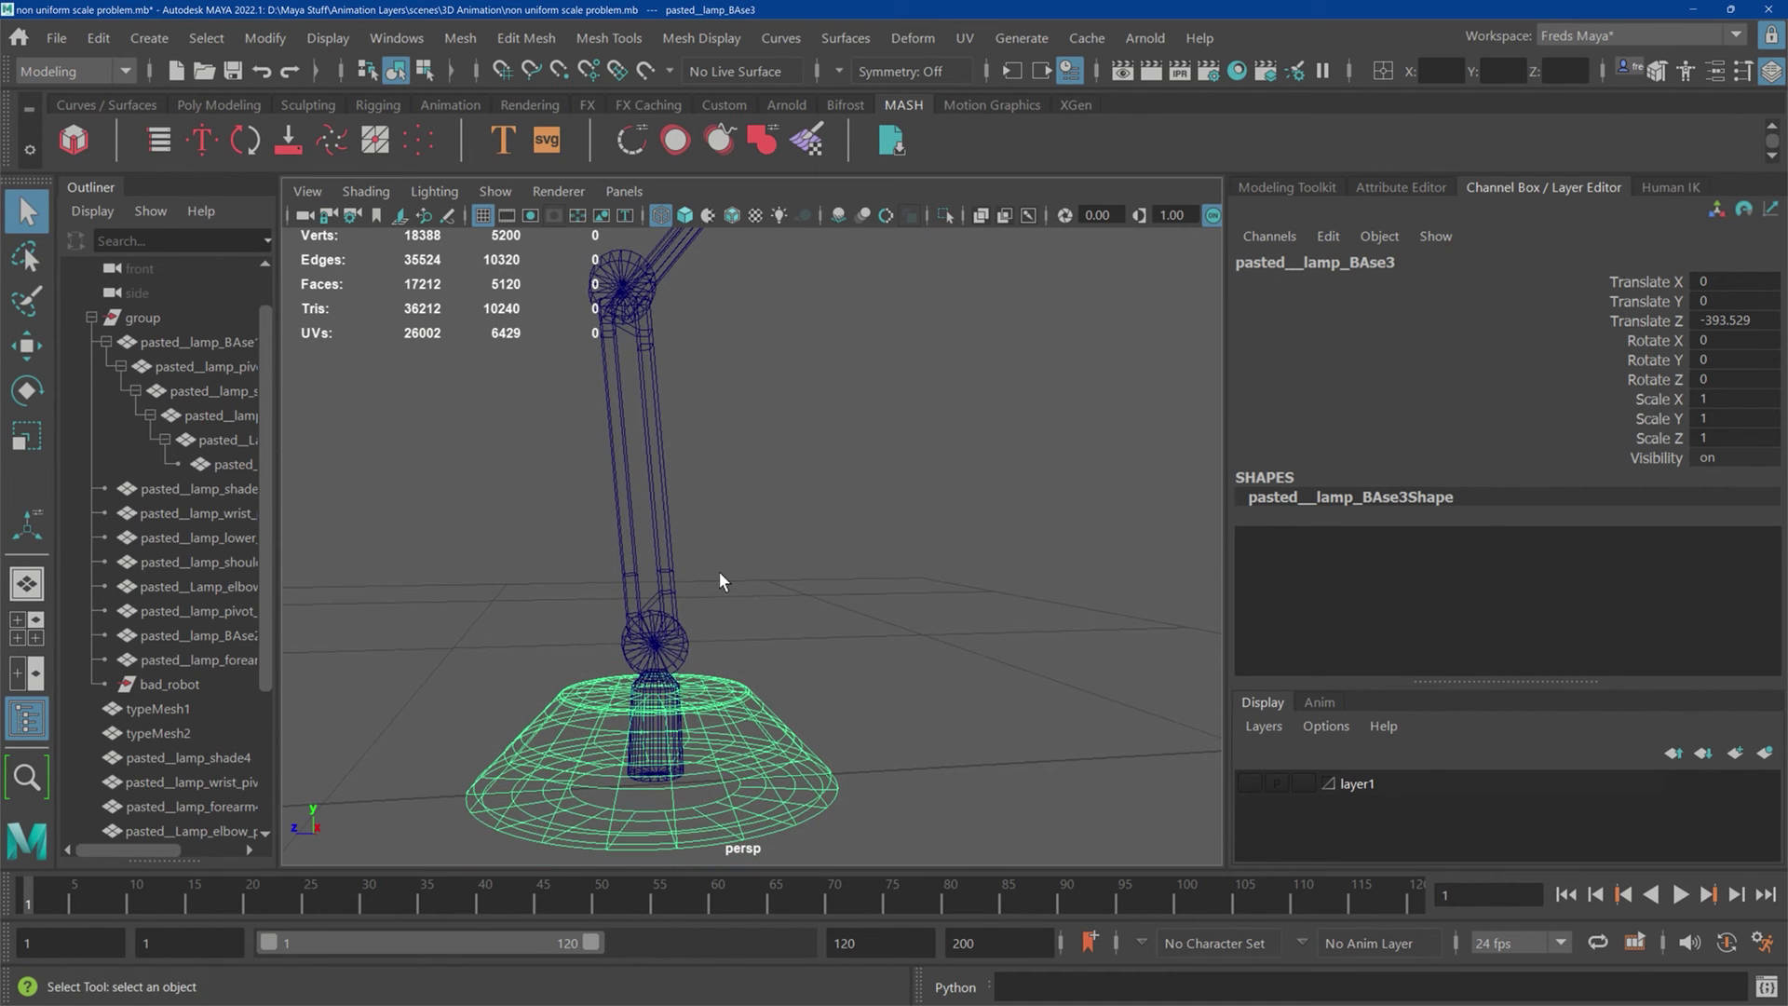
{"action": "left_click", "coordinate": [659, 680]}
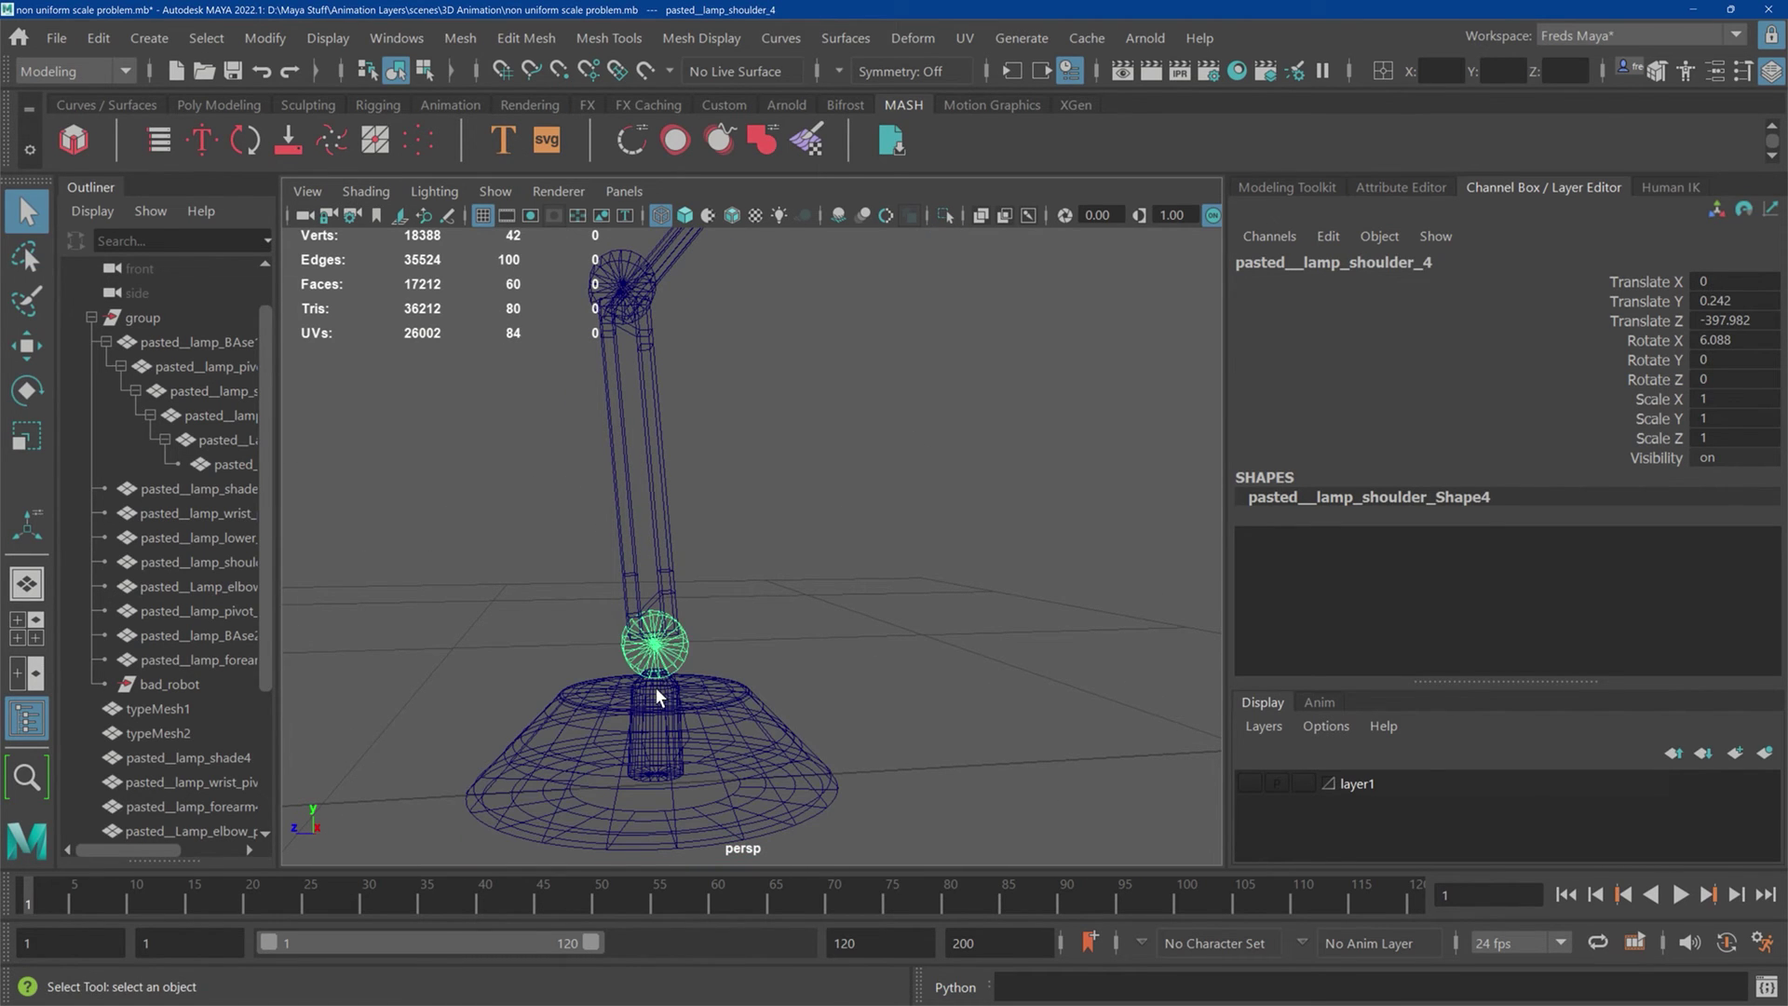
{"action": "left_click", "coordinate": [656, 686]}
Step: Parent the lamp shade to the wrist pivot to start rebuilding the hierarchy
{"action": "middle_click_drag", "start_coordinate": [781, 372], "coordinate": [635, 784], "text": "alt"}
{"action": "left_click", "coordinate": [913, 243]}
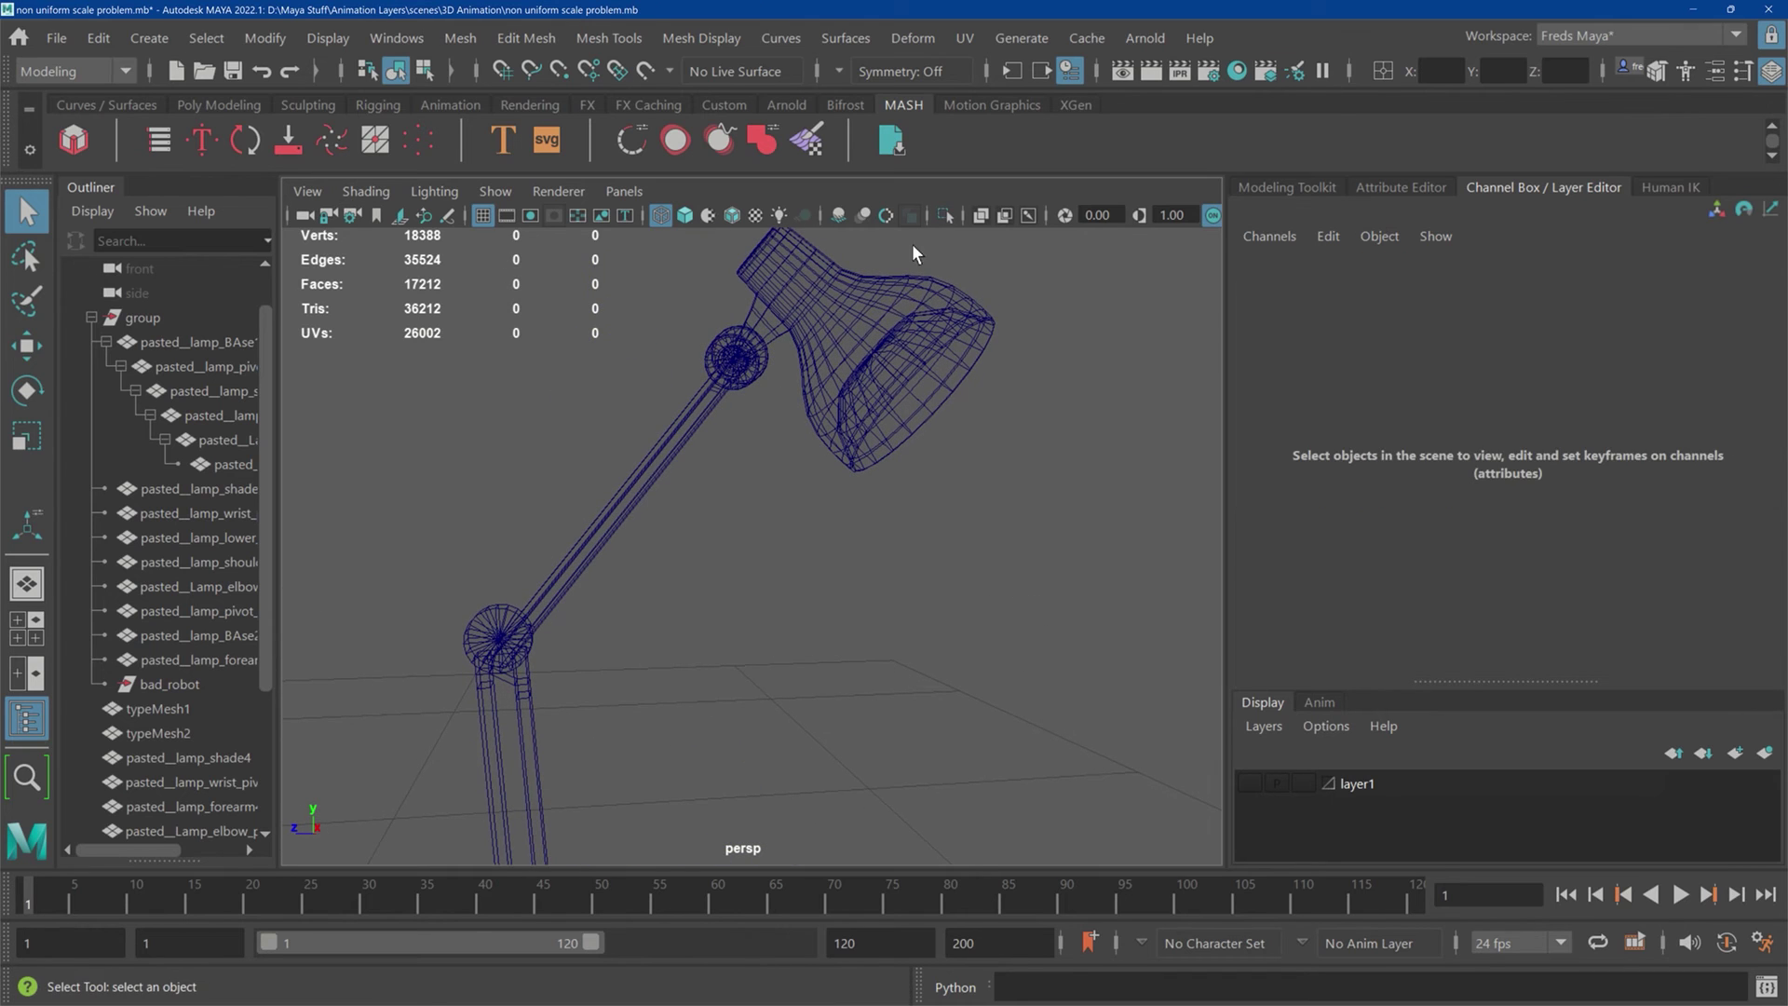
{"action": "left_click", "coordinate": [870, 288]}
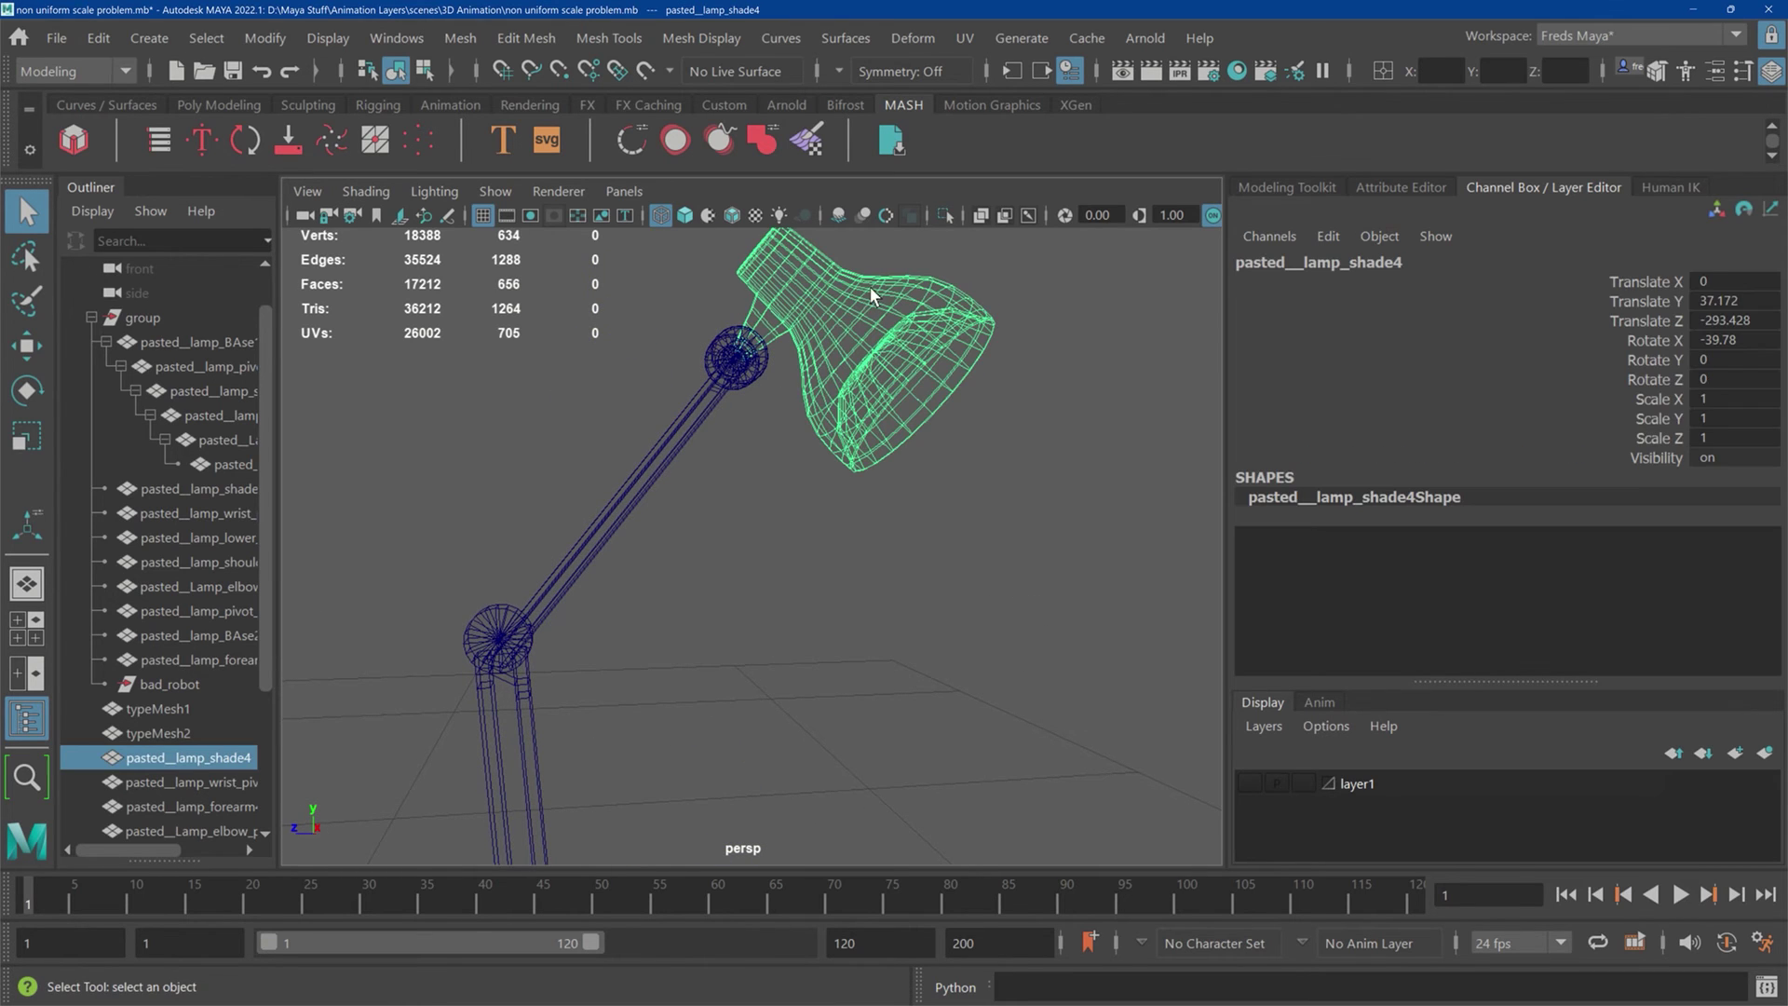
{"action": "left_click", "coordinate": [754, 367], "text": "shift"}
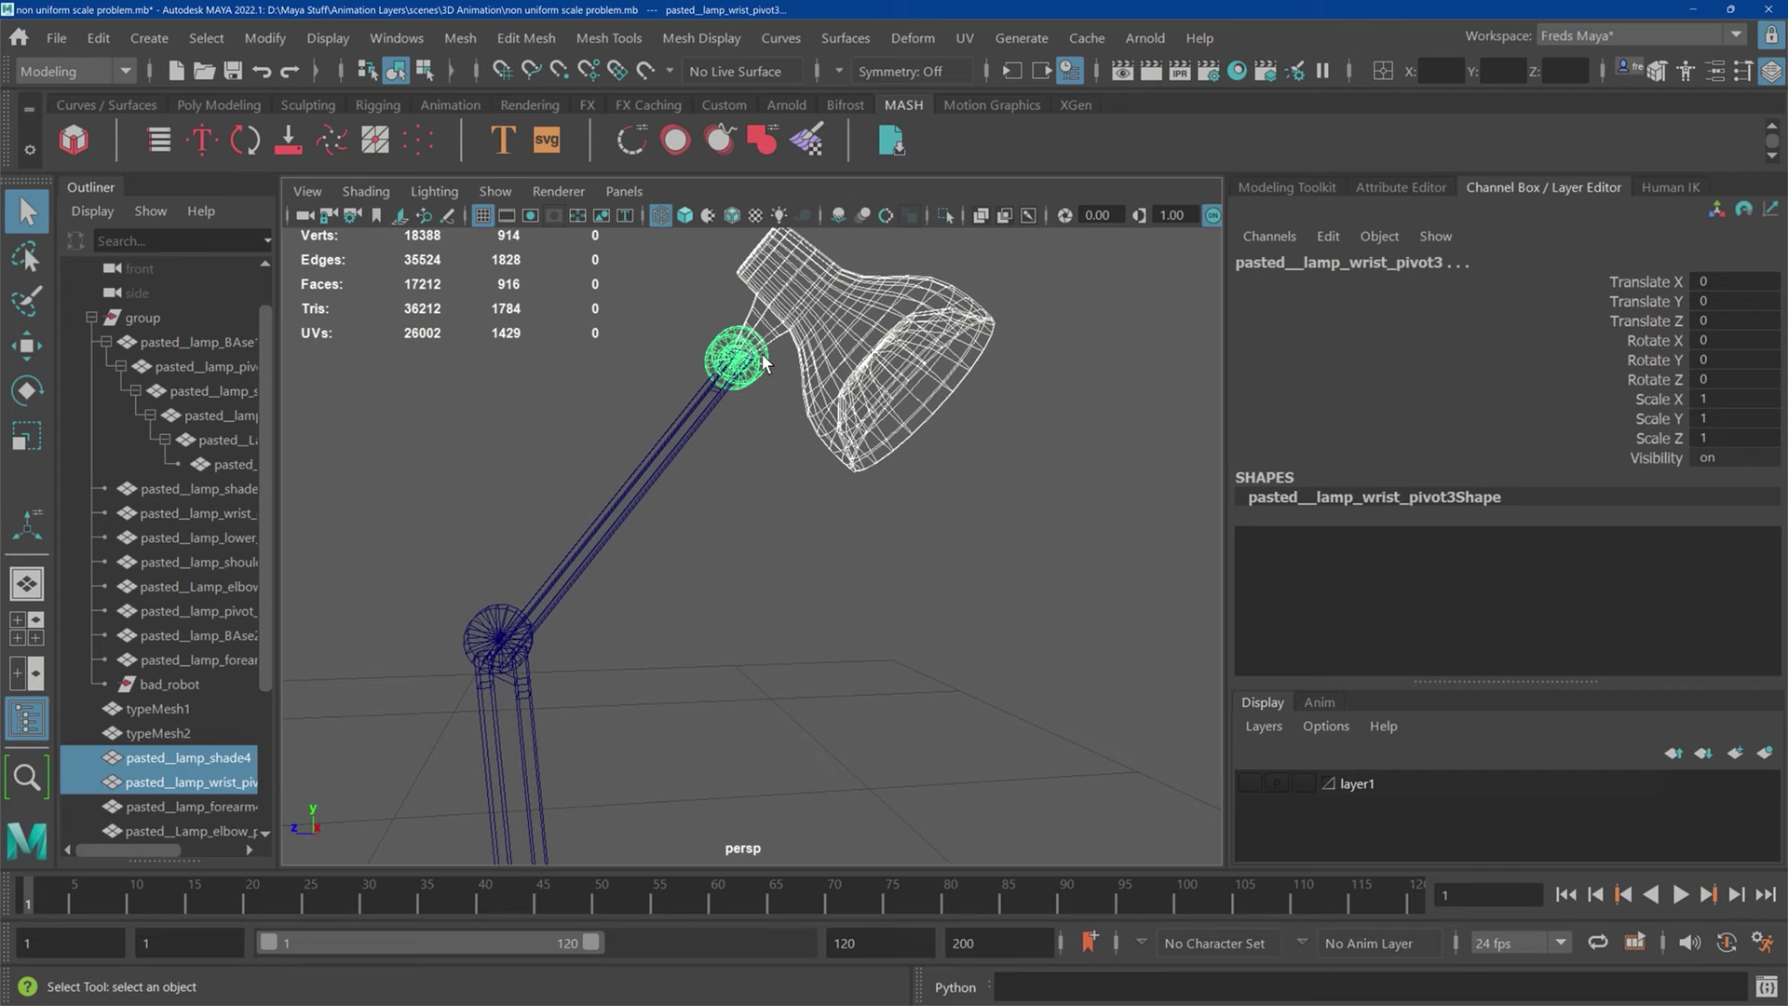
{"action": "key", "text": "p"}
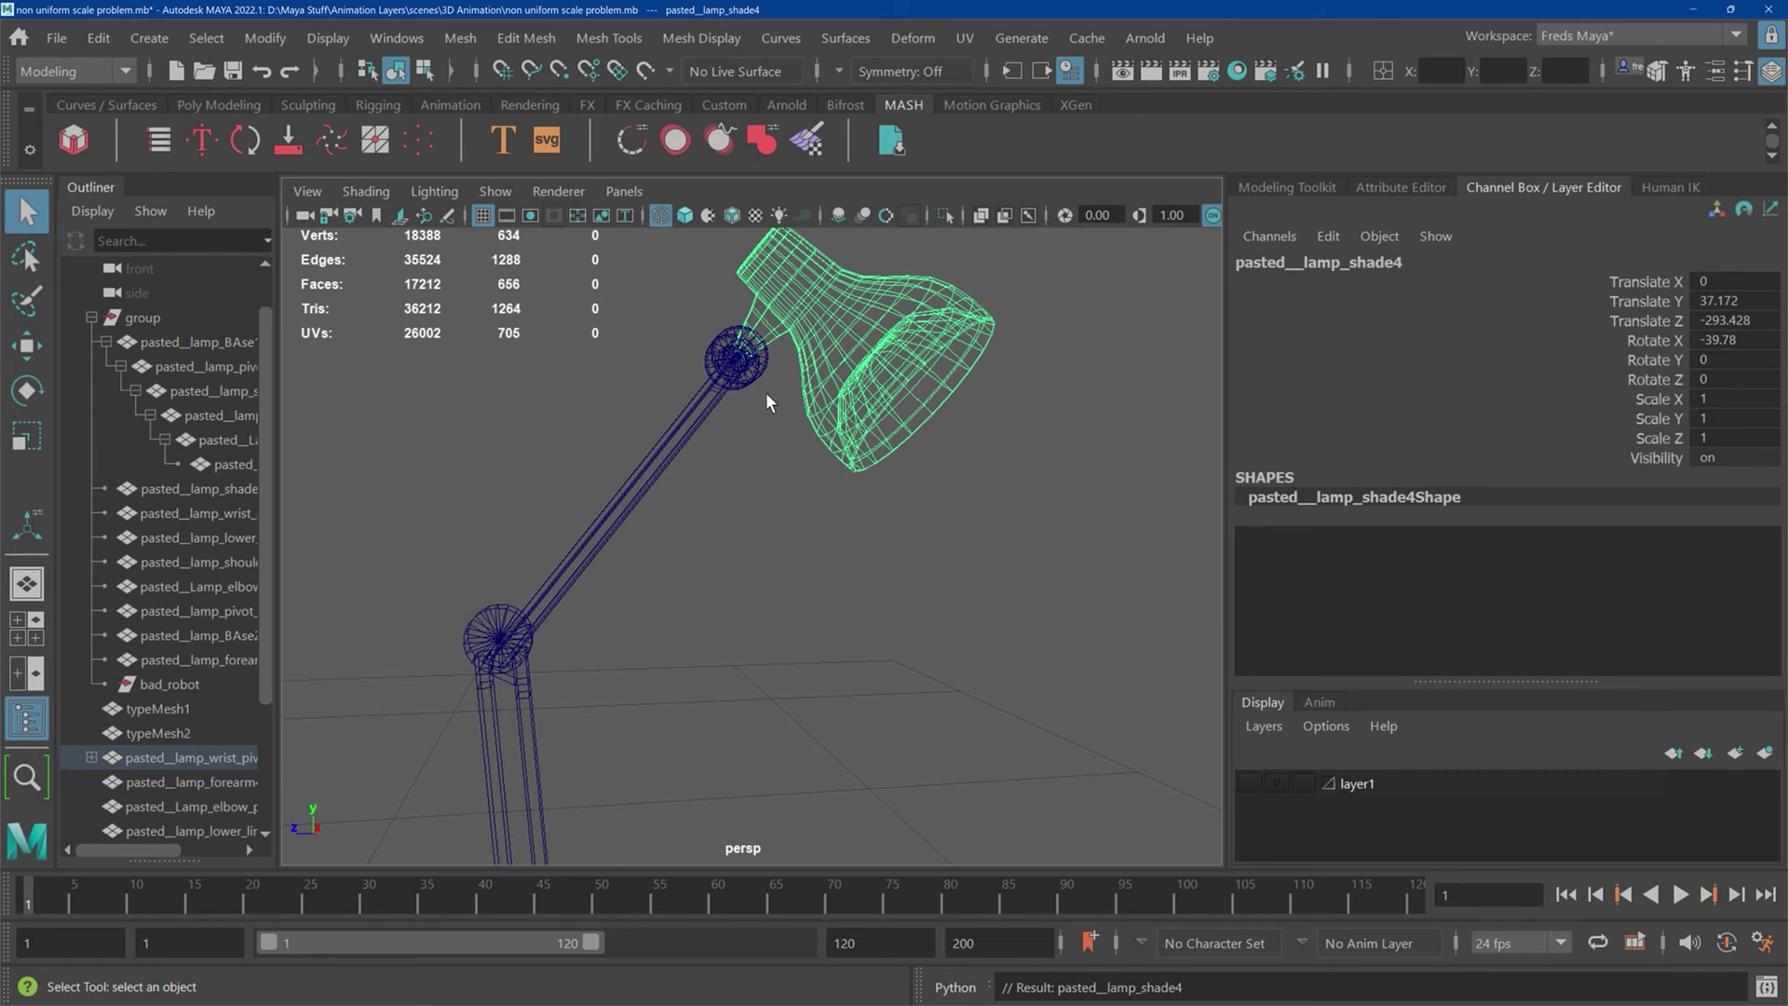
Step: Parent the wrist pivot to the forearm, and the forearm to the elbow pivot
{"action": "left_click", "coordinate": [755, 370]}
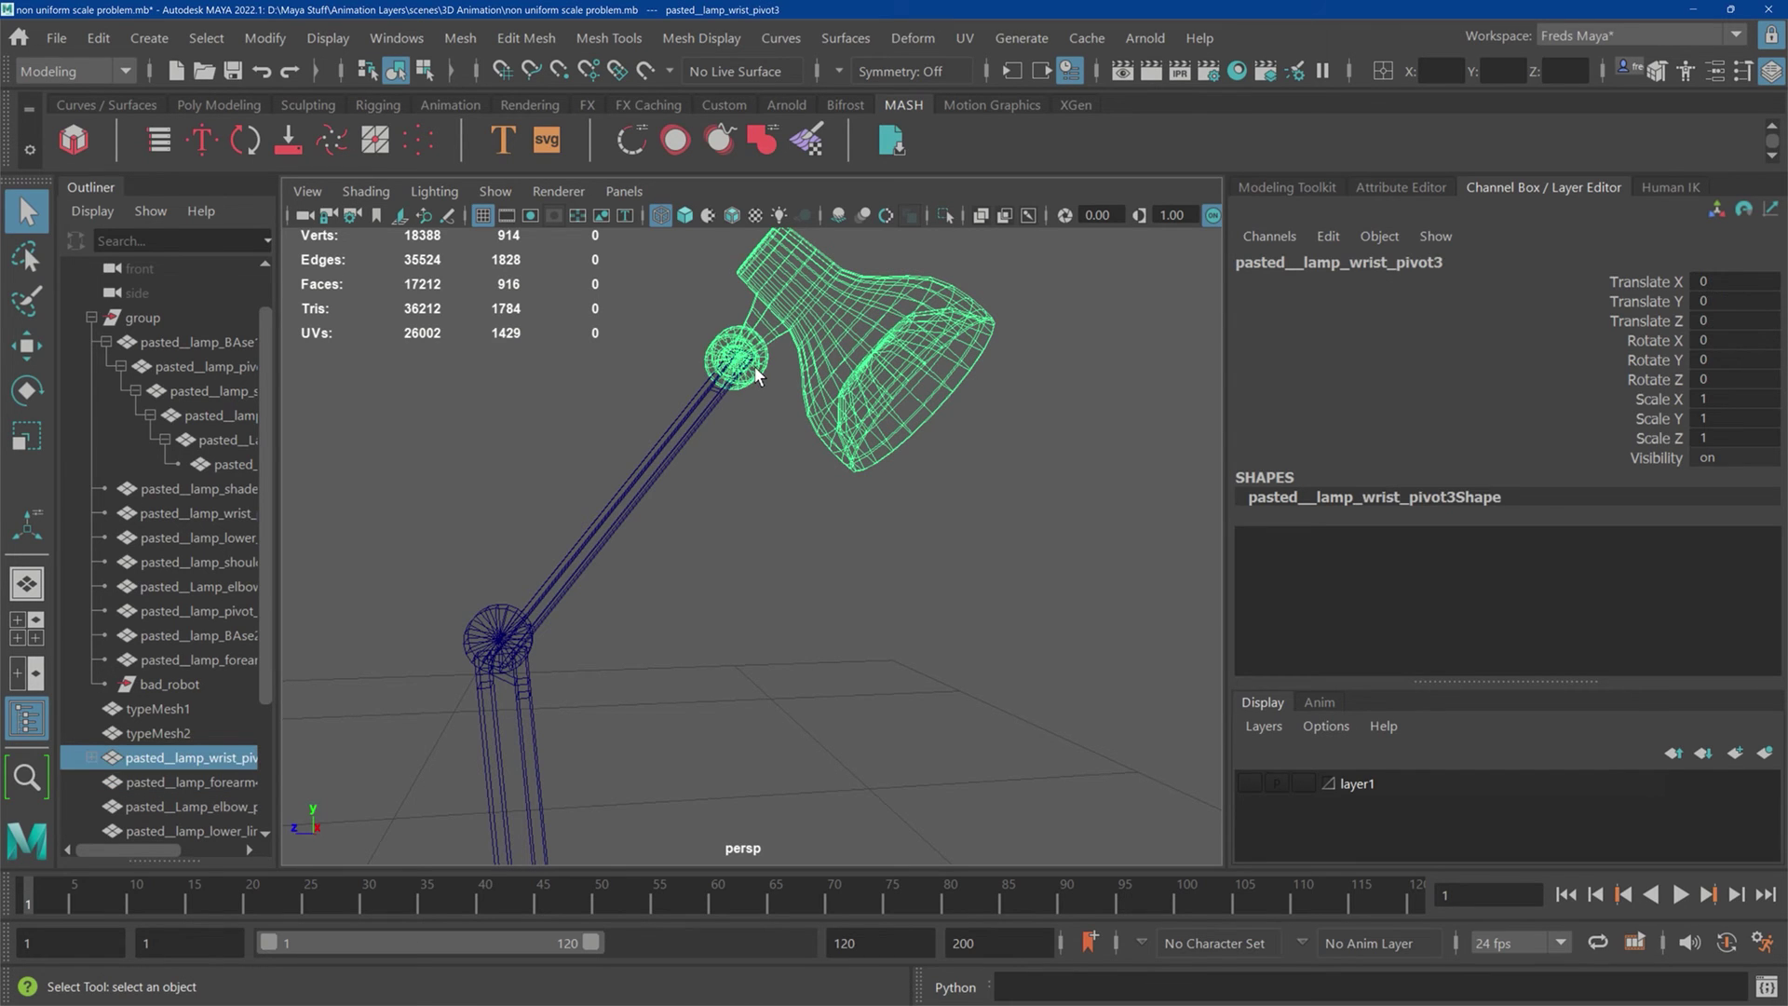
{"action": "left_click", "coordinate": [662, 455], "text": "shift"}
{"action": "key", "text": "p"}
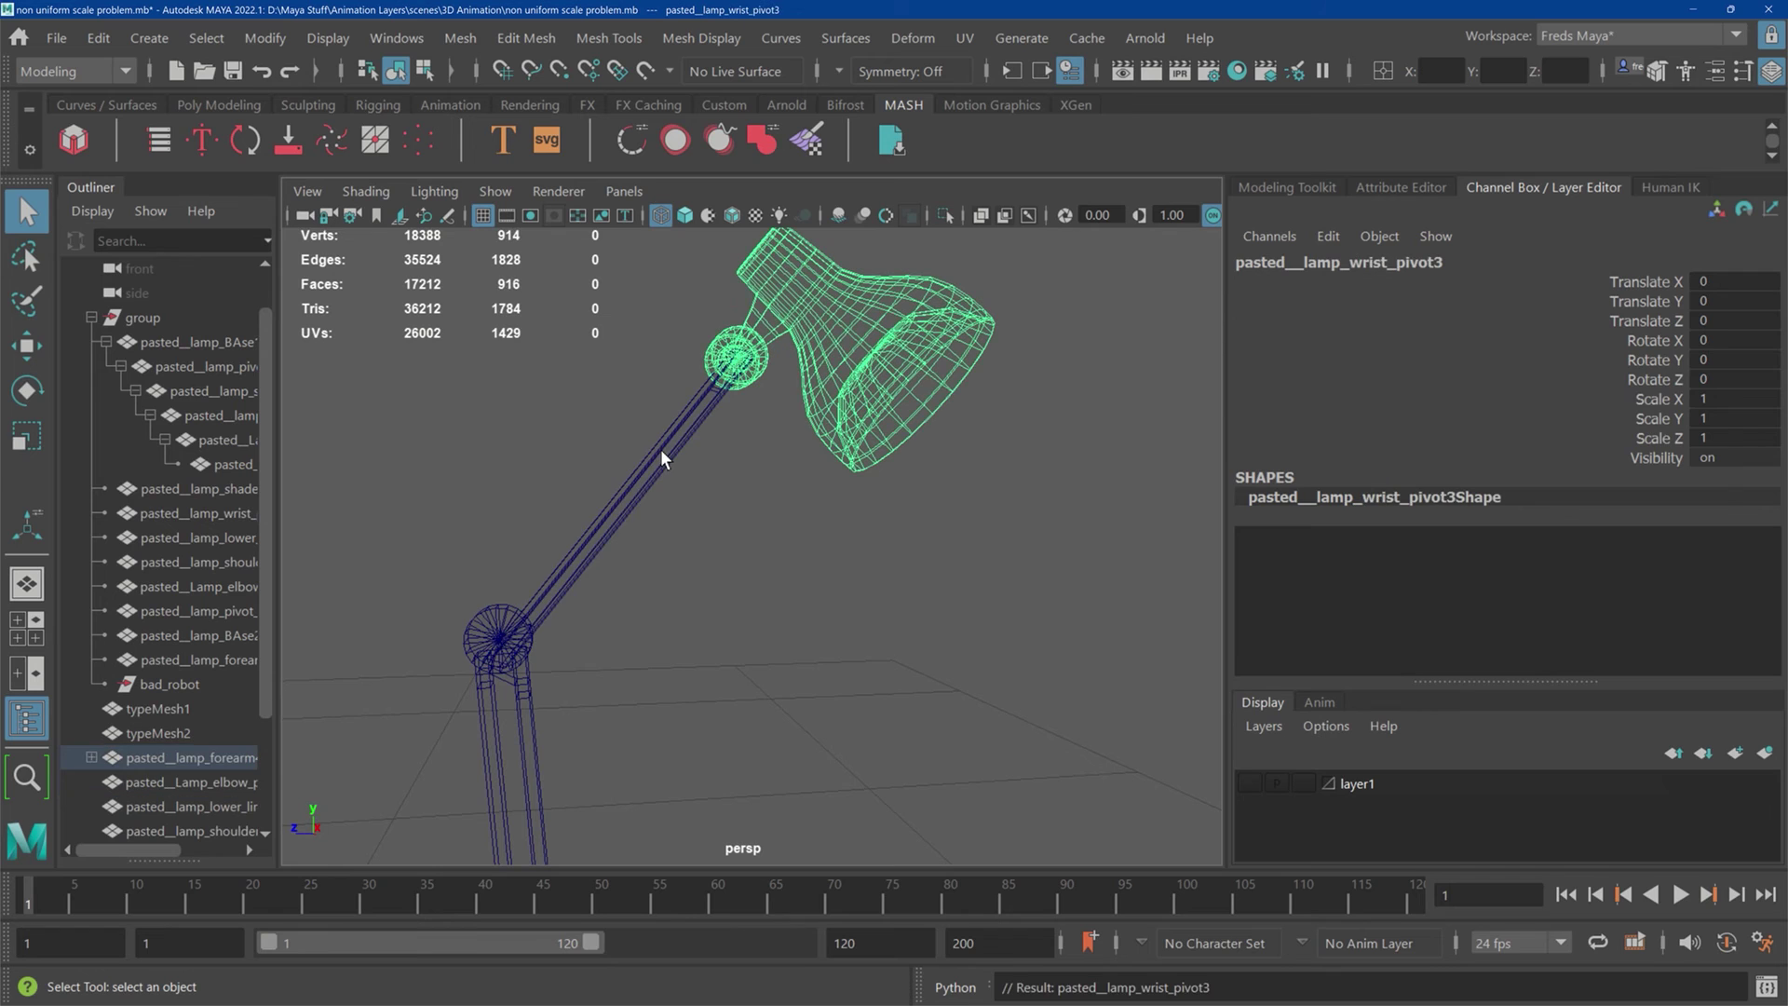
{"action": "left_click", "coordinate": [560, 563]}
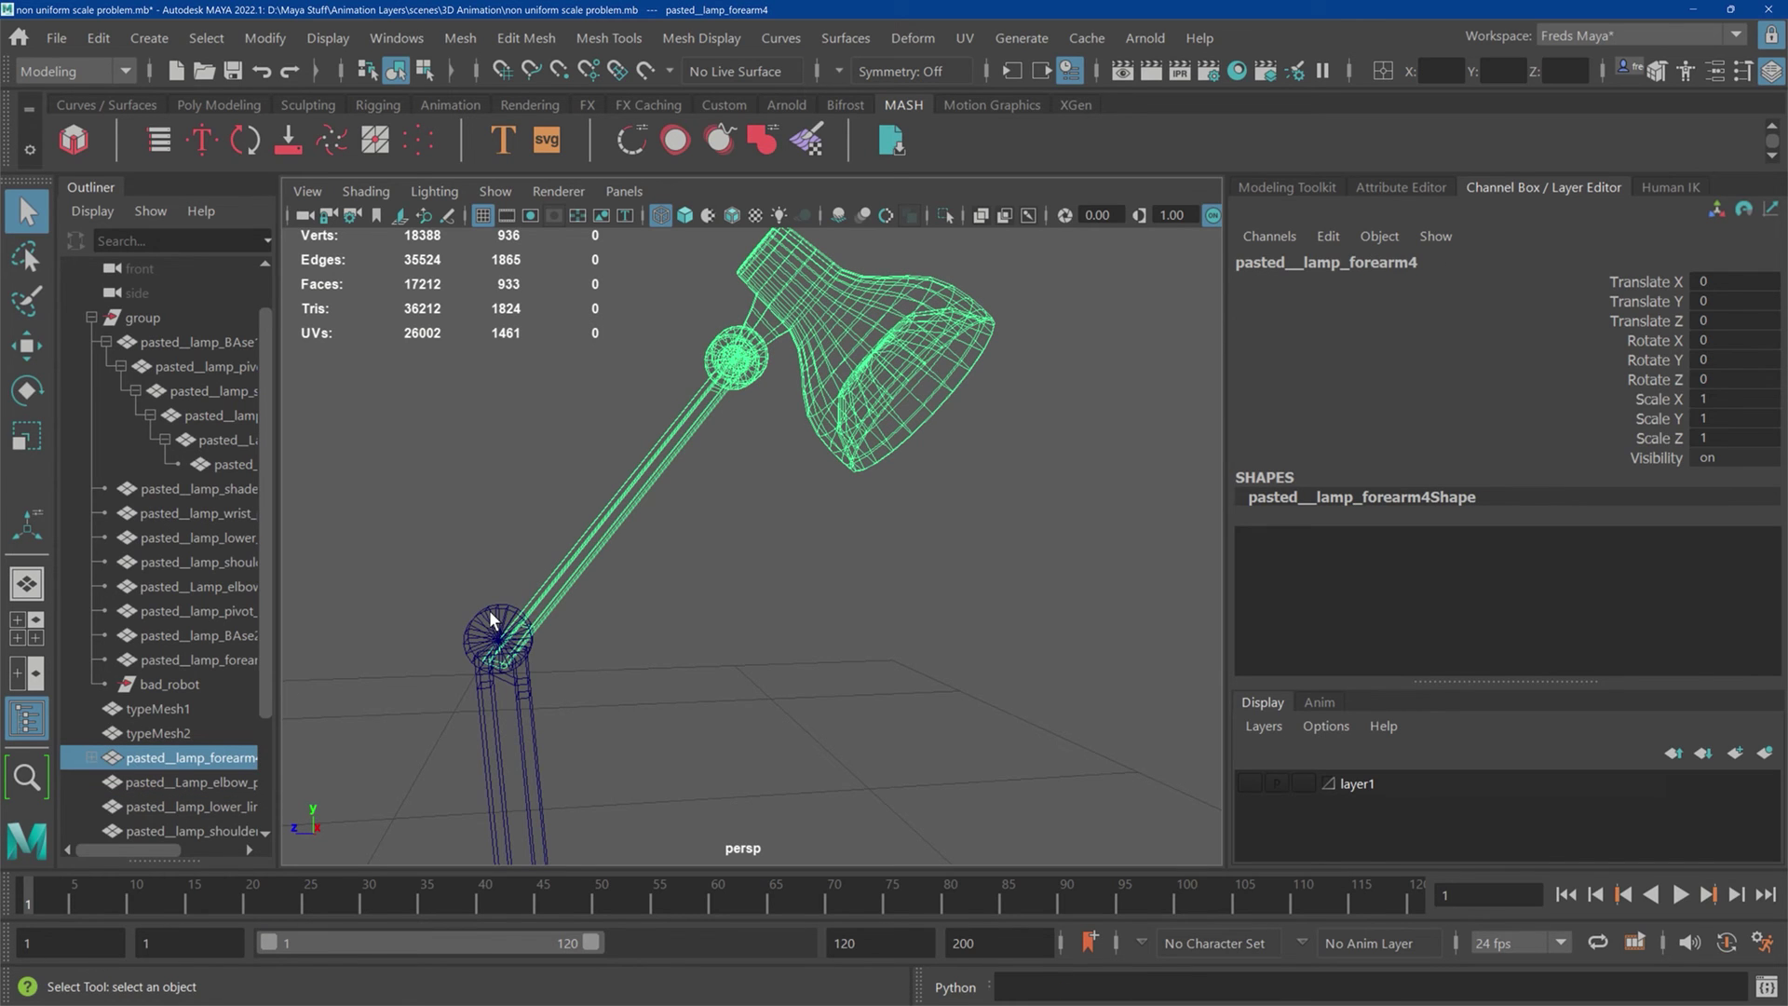
{"action": "left_click", "coordinate": [491, 613], "text": "shift"}
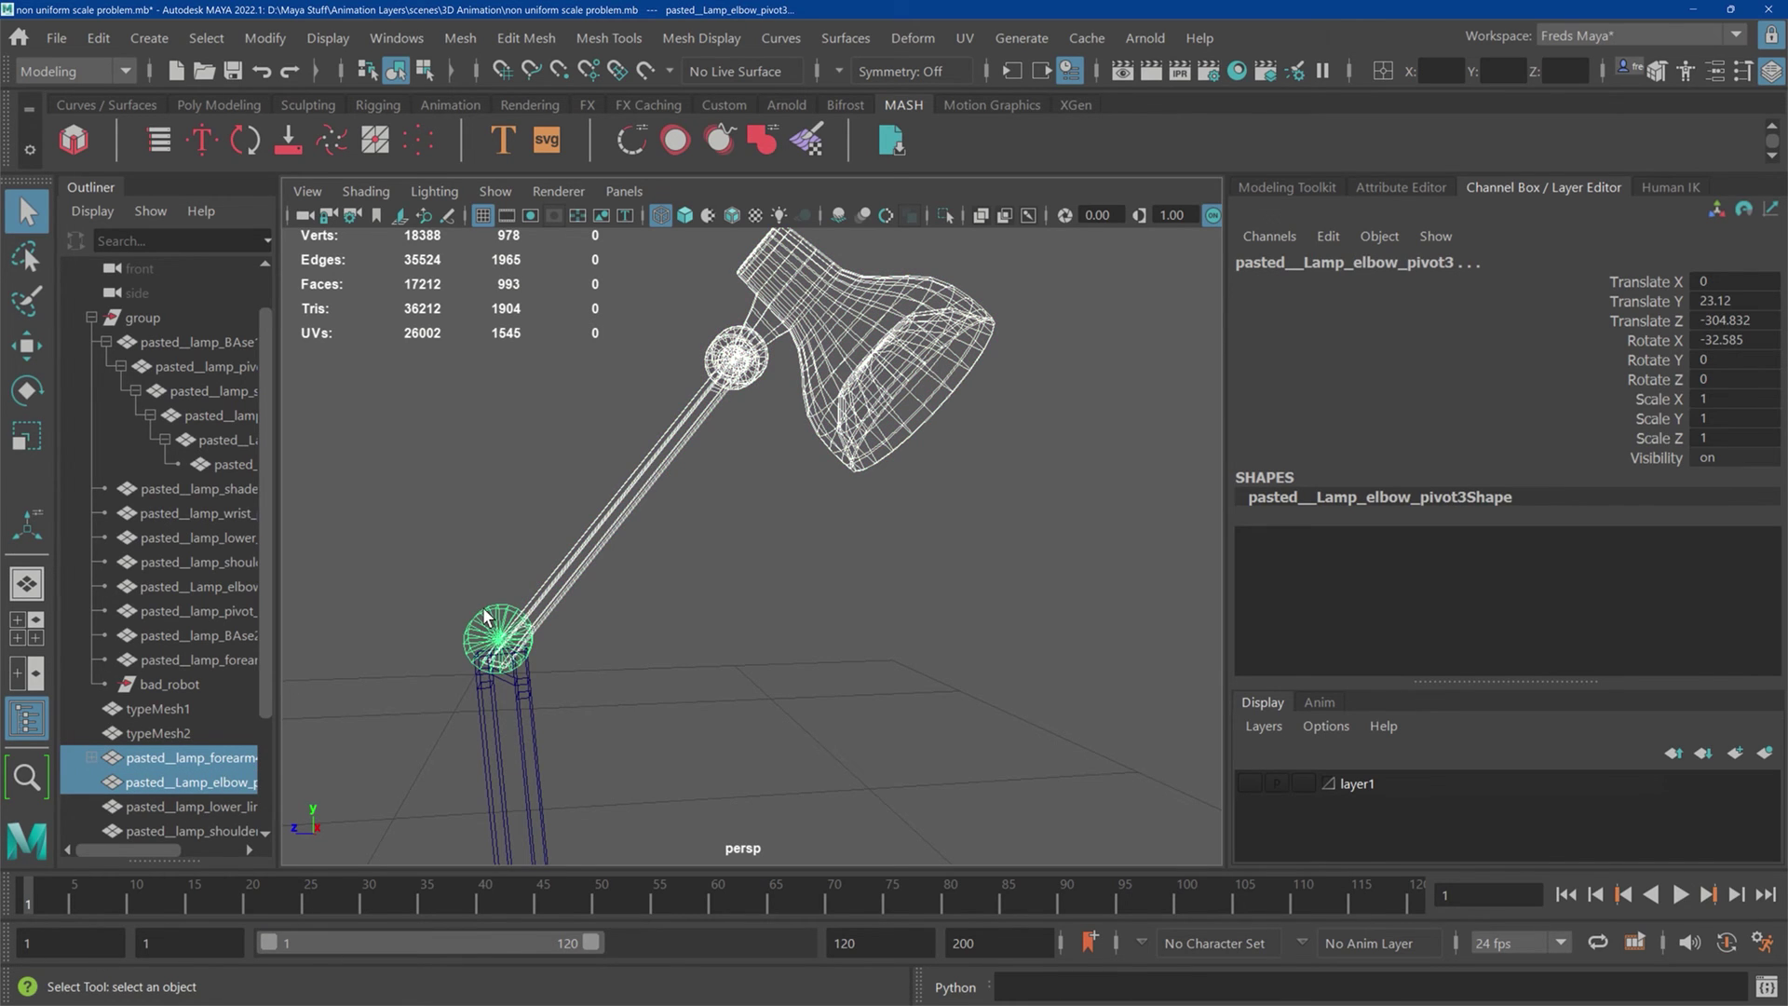
{"action": "key", "text": "p"}
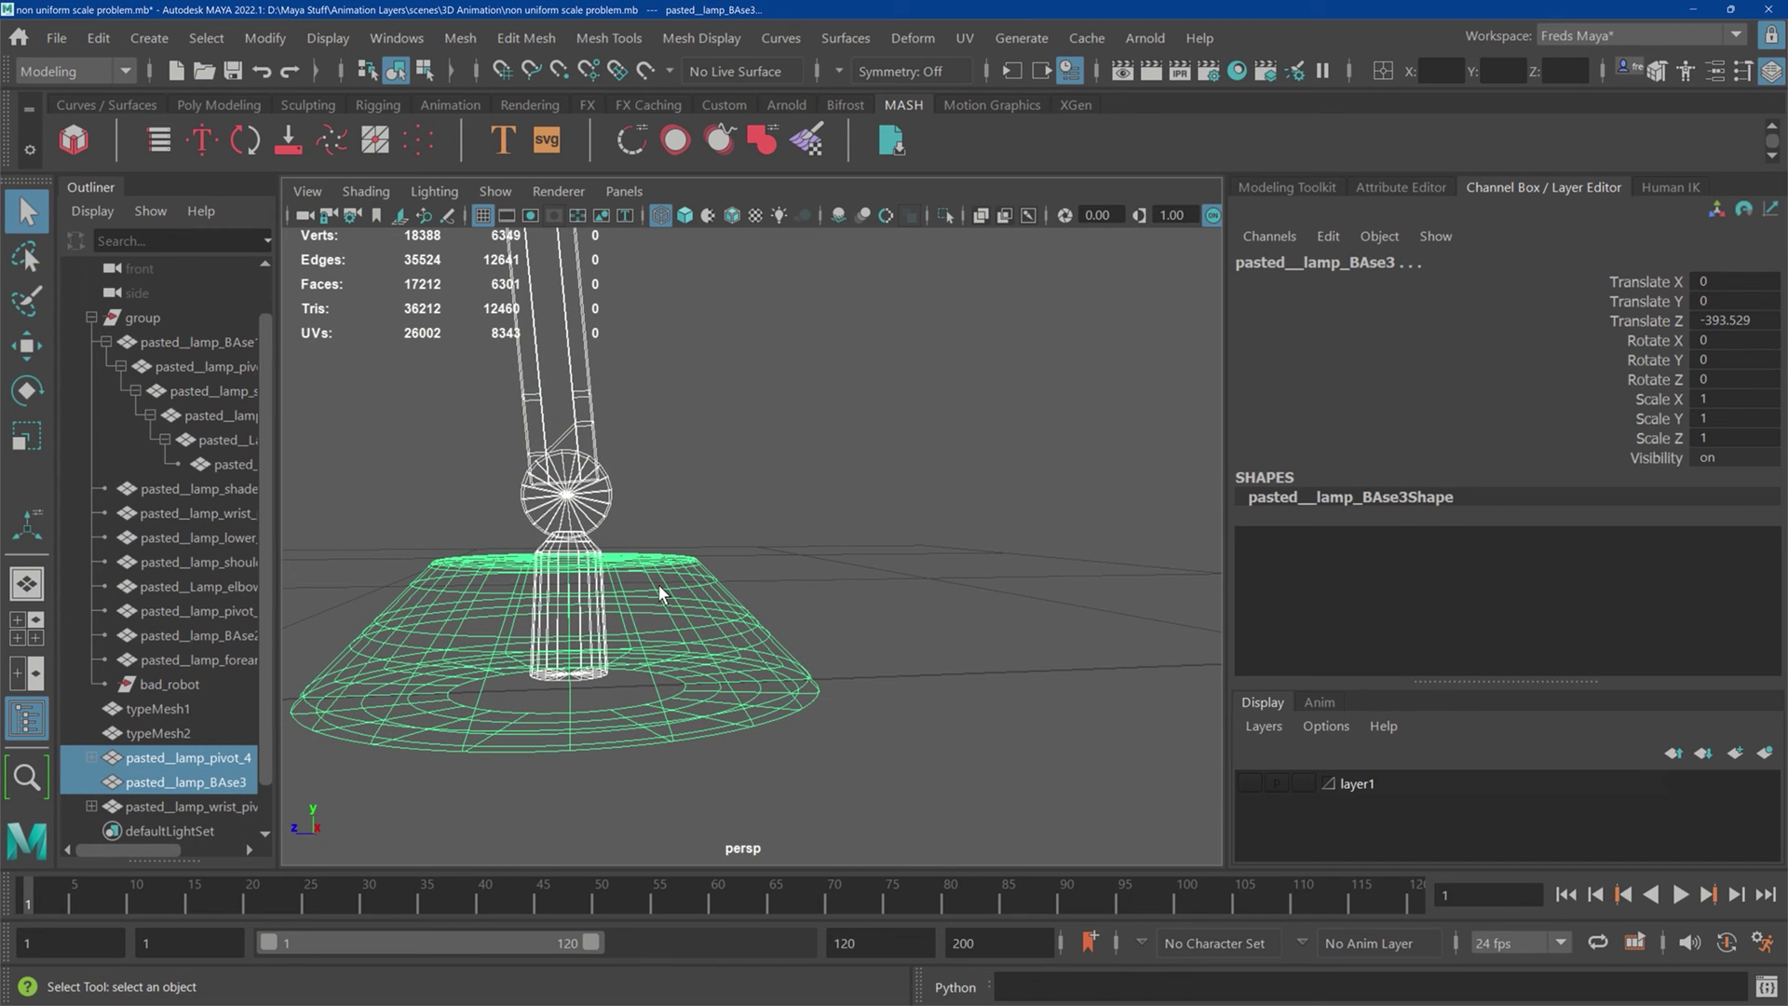
Step: Parent the pivot below the shoulder to the lamp base and clear the selection
{"action": "key", "text": "p"}
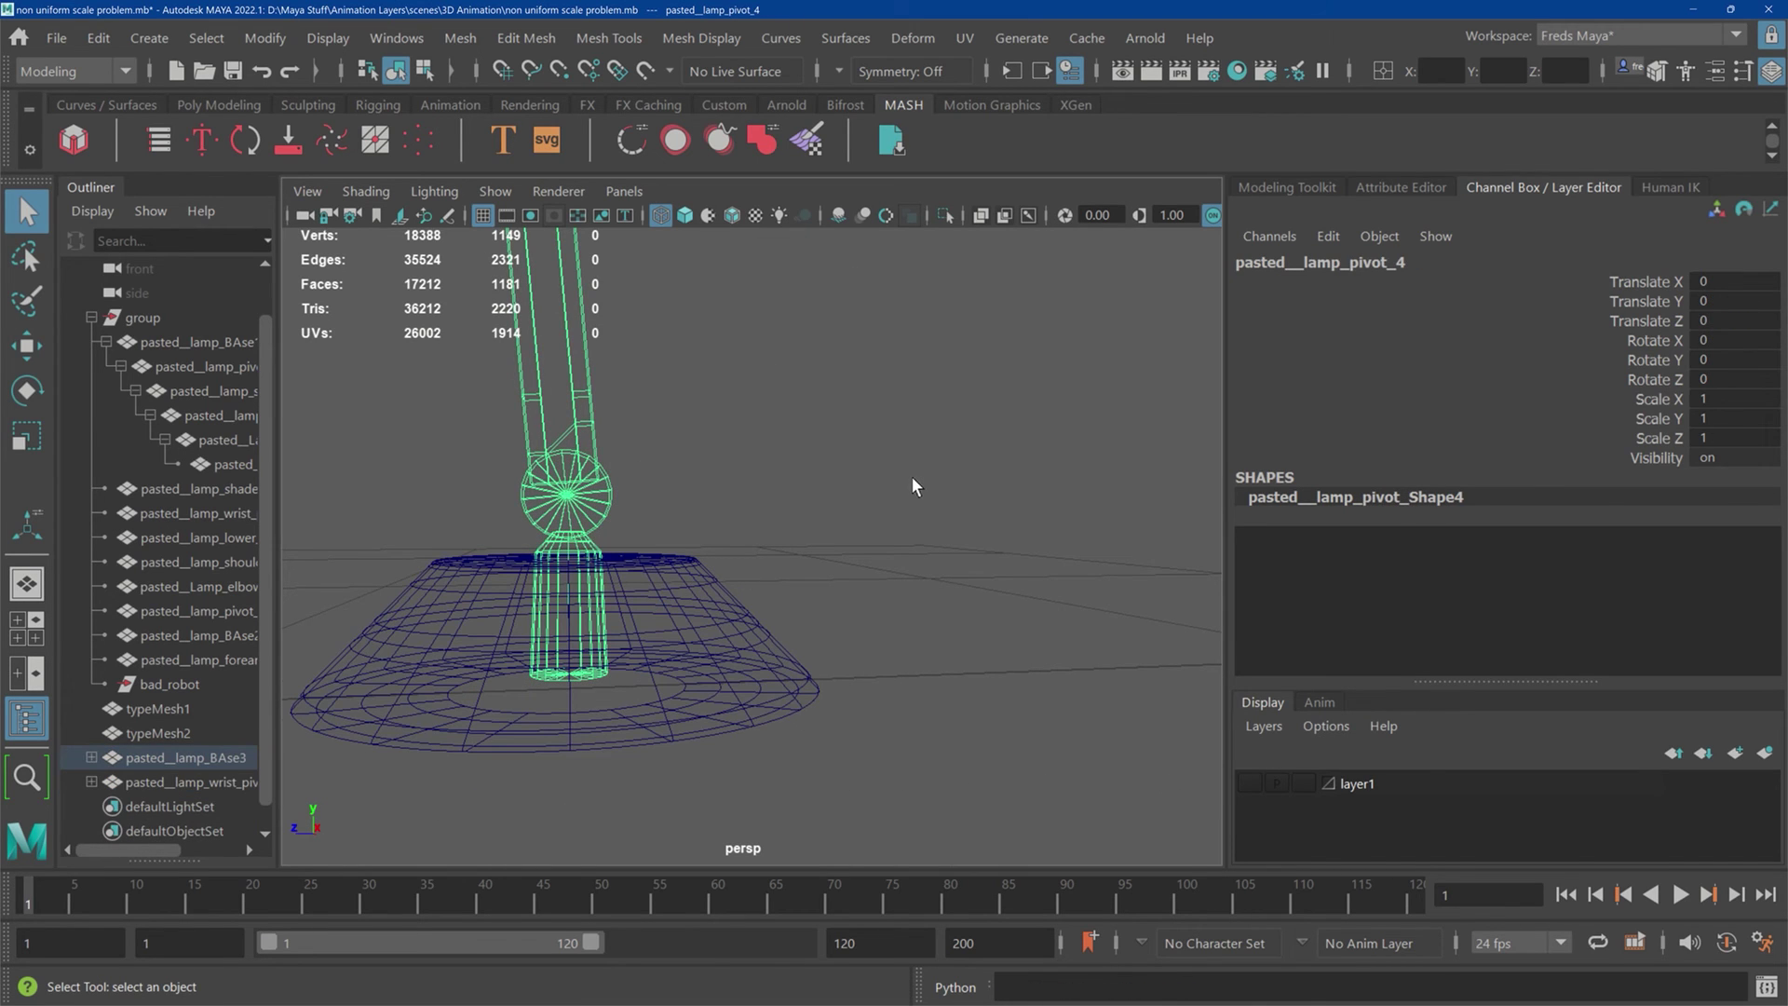
{"action": "left_click", "coordinate": [910, 476]}
Step: Rotate the lamp's shoulder about 20° in X to test that the arm above it follows
{"action": "scroll", "coordinate": [896, 476], "scroll_direction": "up", "scroll_amount": 3}
{"action": "scroll", "coordinate": [896, 477], "scroll_direction": "down", "scroll_amount": 3}
{"action": "middle_click_drag", "start_coordinate": [853, 527], "coordinate": [724, 724], "text": "alt"}
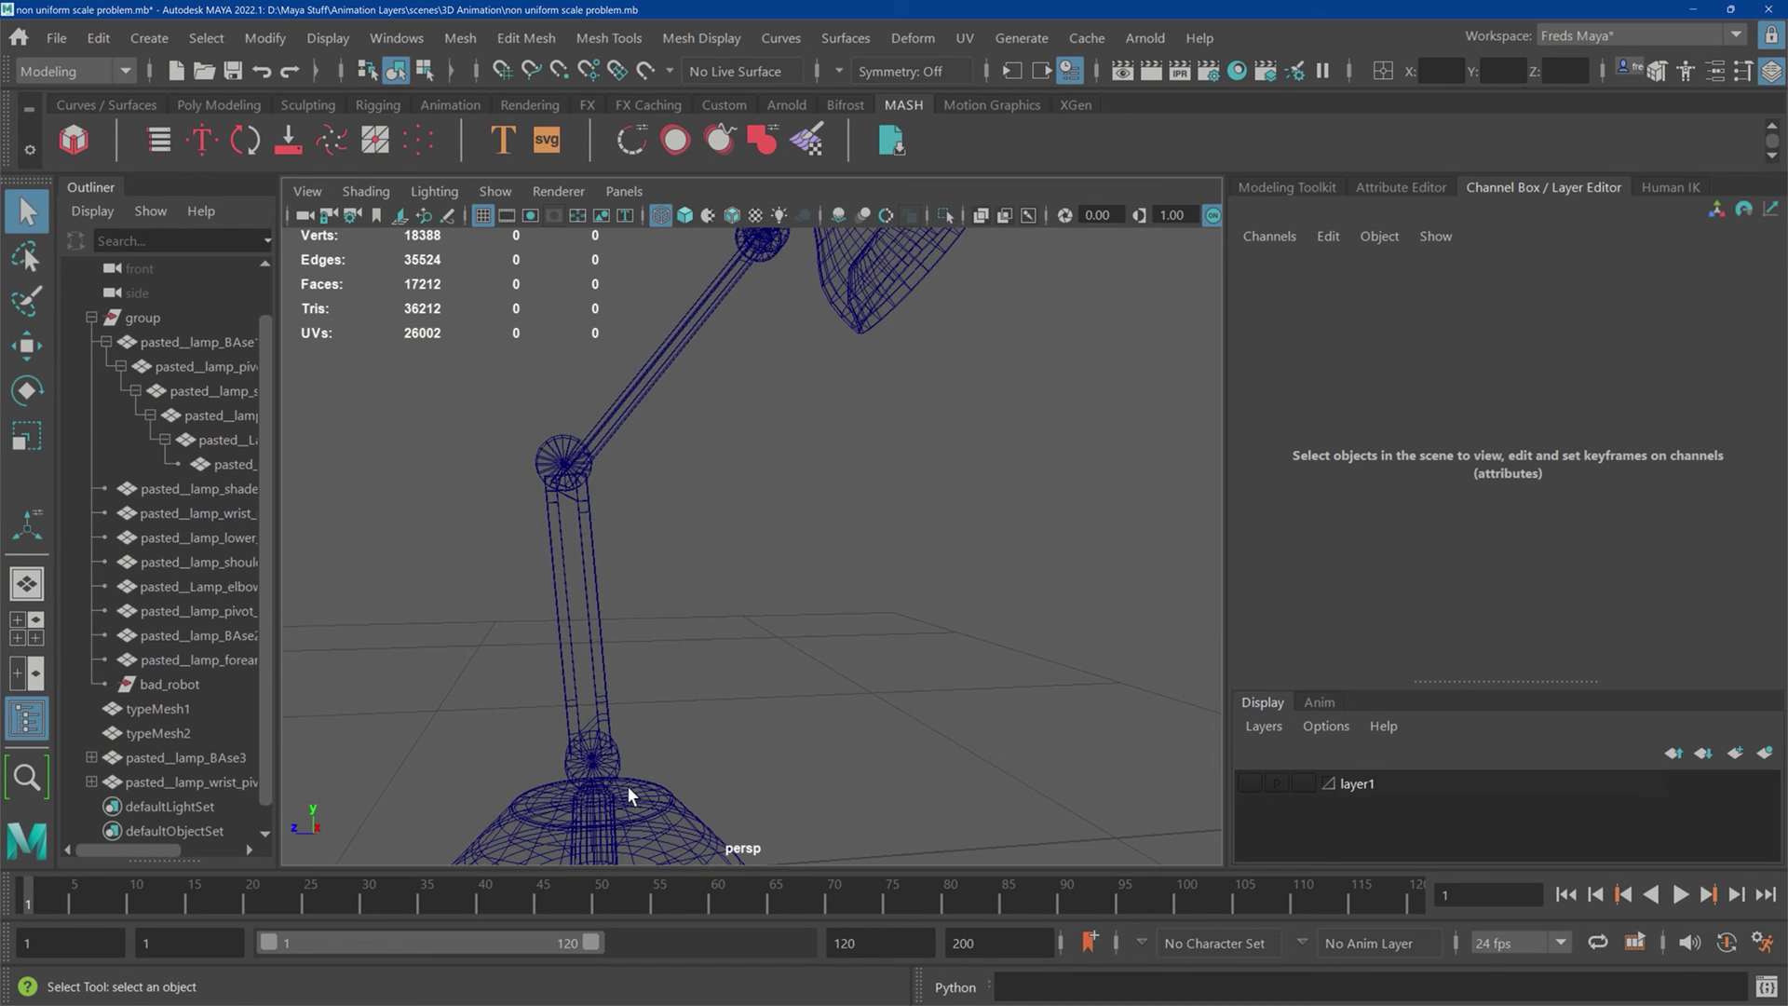
{"action": "left_click", "coordinate": [609, 768]}
{"action": "key", "text": "e"}
{"action": "mouse_move", "coordinate": [686, 696]}
{"action": "left_mouse_down"}
{"action": "mouse_move", "coordinate": [661, 634]}
{"action": "mouse_move", "coordinate": [697, 690]}
{"action": "mouse_move", "coordinate": [677, 665]}
{"action": "left_mouse_up"}
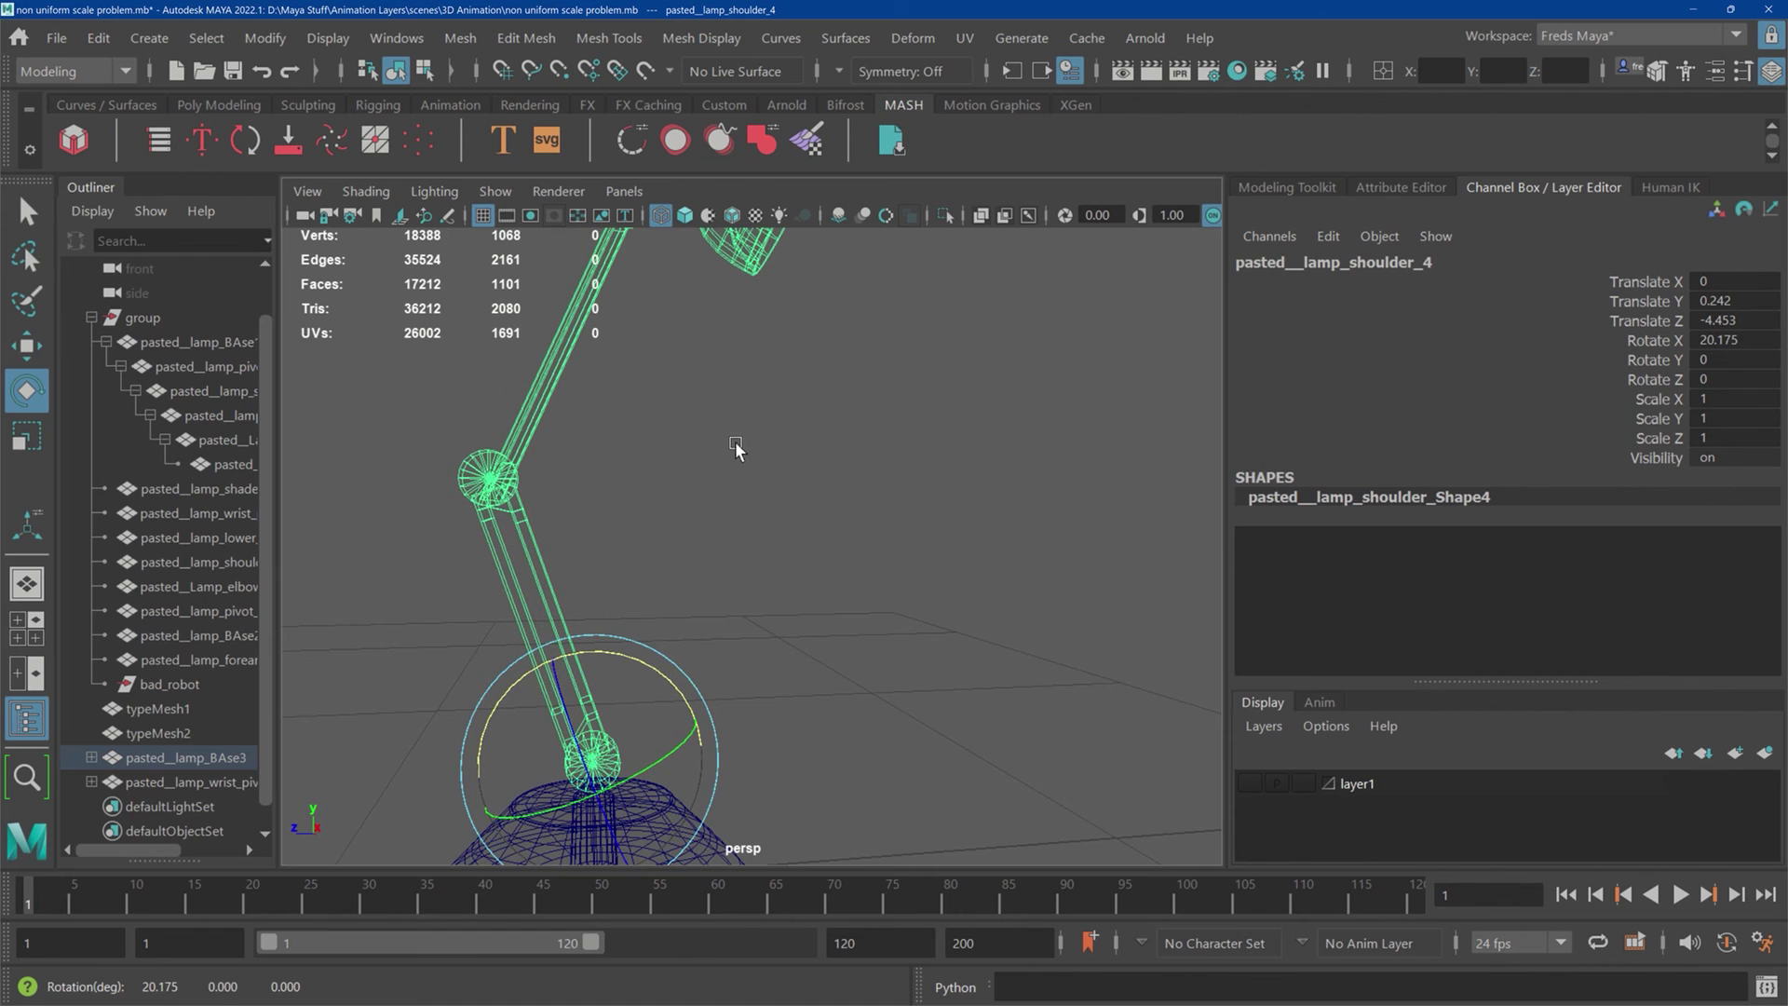
Step: Rotate the elbow pivot to about -52° in X so the forearm and shade tilt down
{"action": "scroll", "coordinate": [739, 513], "scroll_direction": "down", "scroll_amount": 3}
{"action": "left_click", "coordinate": [562, 499]}
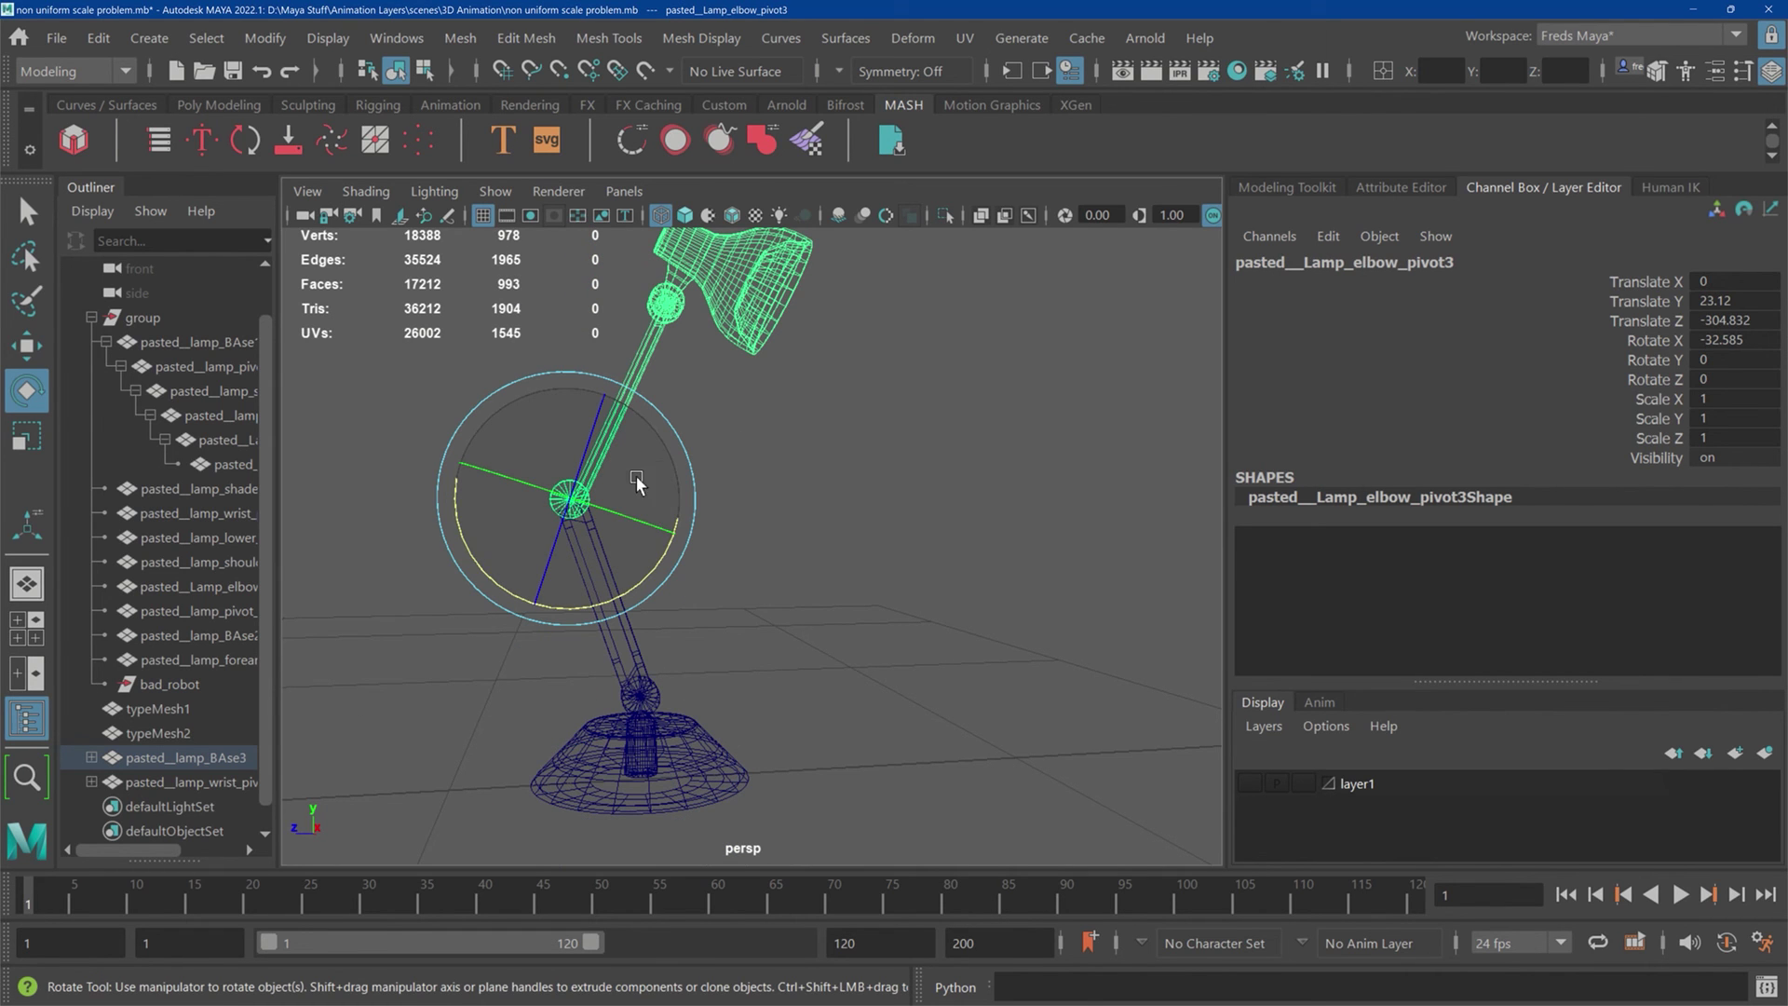
{"action": "mouse_move", "coordinate": [677, 467]}
{"action": "left_mouse_down"}
{"action": "mouse_move", "coordinate": [698, 539]}
{"action": "mouse_move", "coordinate": [697, 495]}
{"action": "left_mouse_up"}
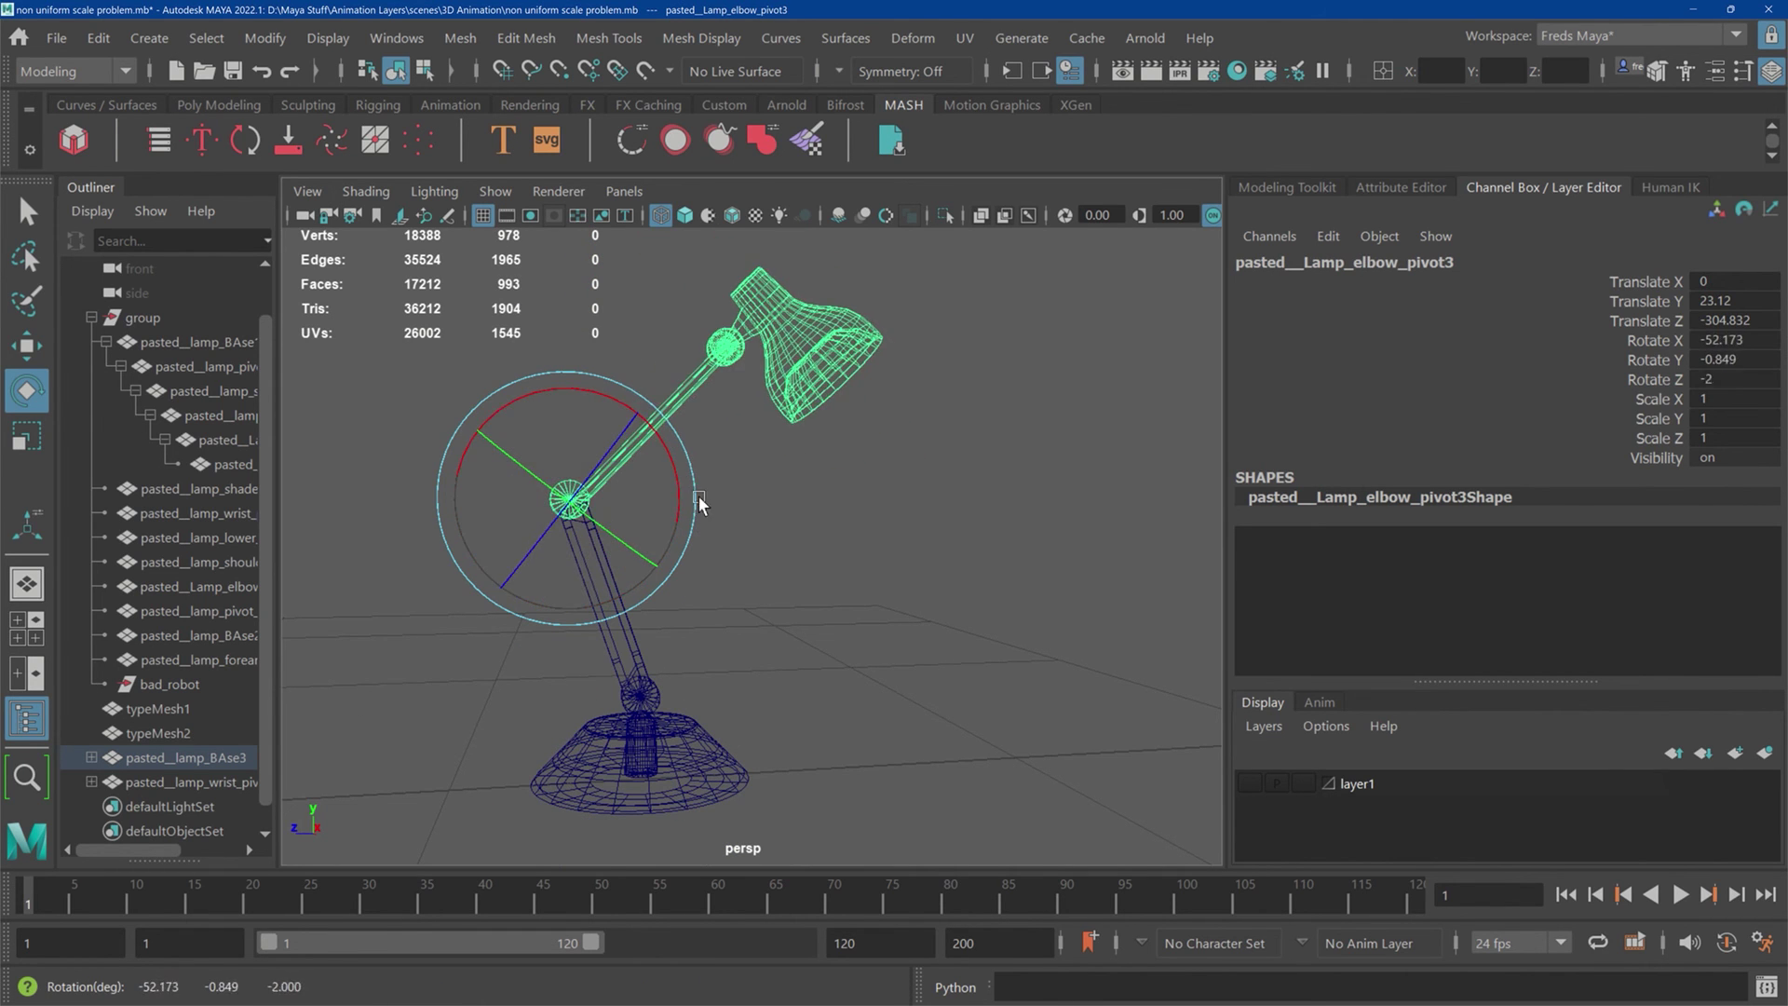
Step: Rotate the wrist pivot to swing the lamp shade up until it faces roughly sideways, and select the forearm
{"action": "scroll", "coordinate": [696, 494], "scroll_direction": "up", "scroll_amount": 3}
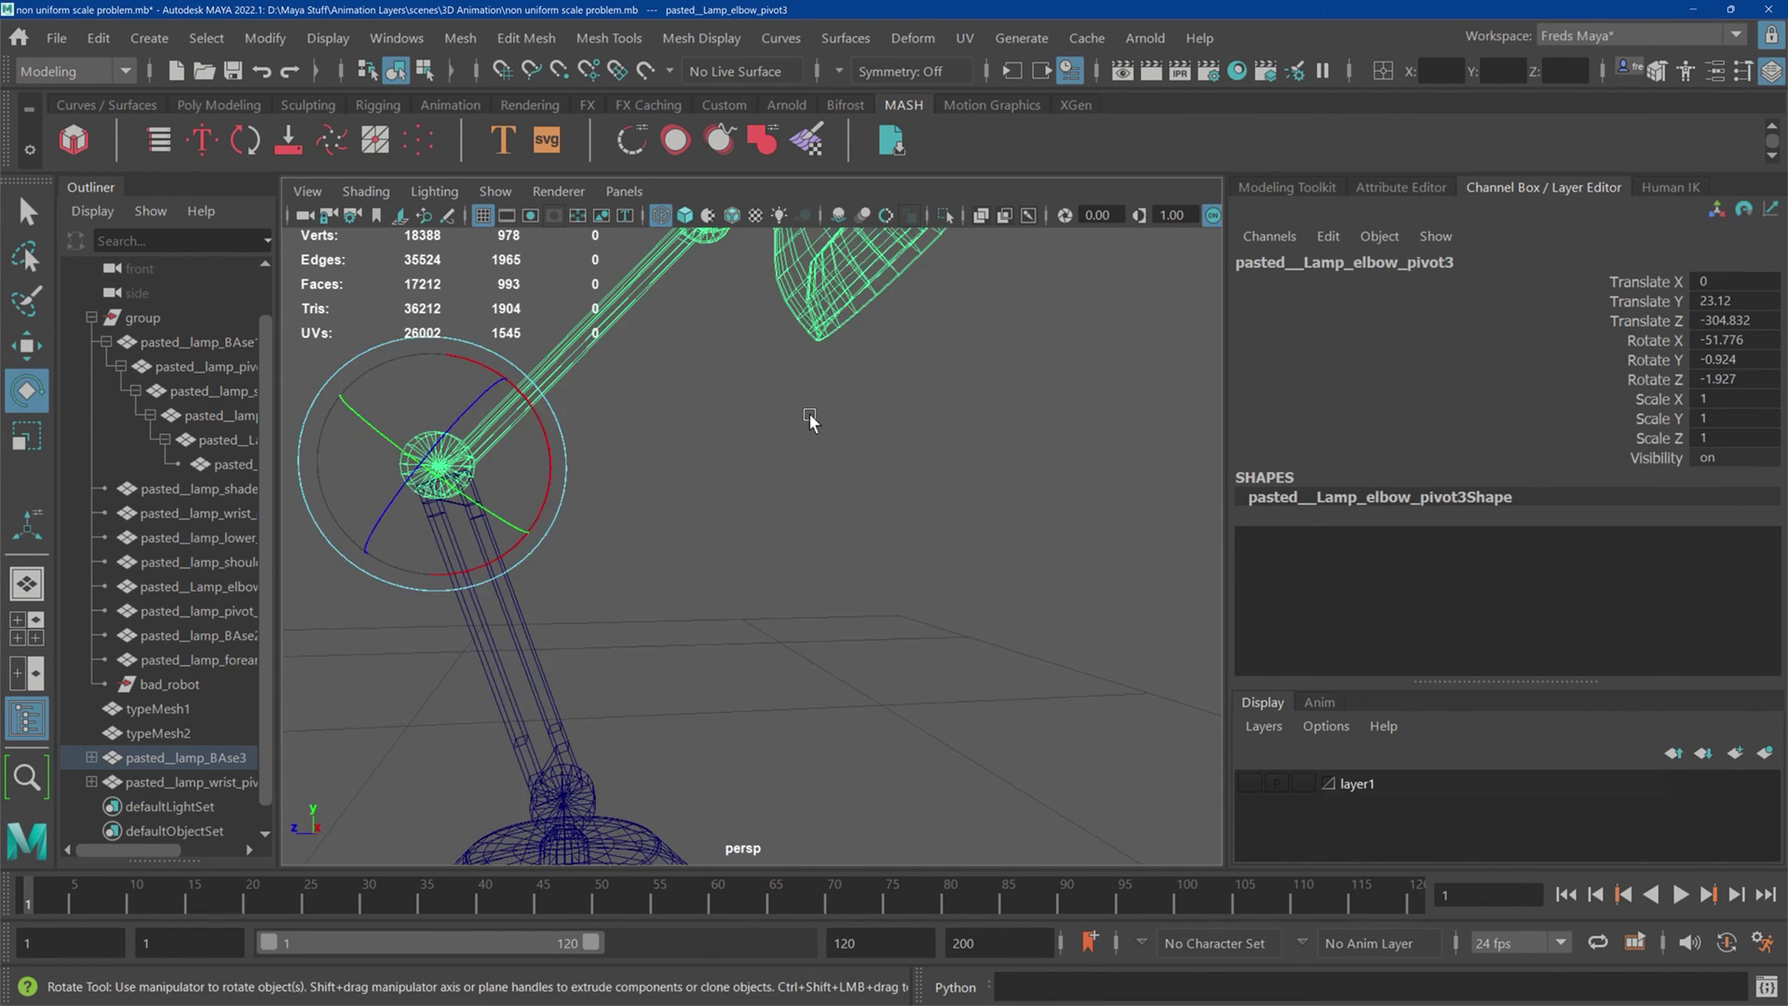
{"action": "middle_click_drag", "start_coordinate": [750, 500], "coordinate": [719, 803], "text": "alt"}
{"action": "scroll", "coordinate": [725, 762], "scroll_direction": "up", "scroll_amount": 3}
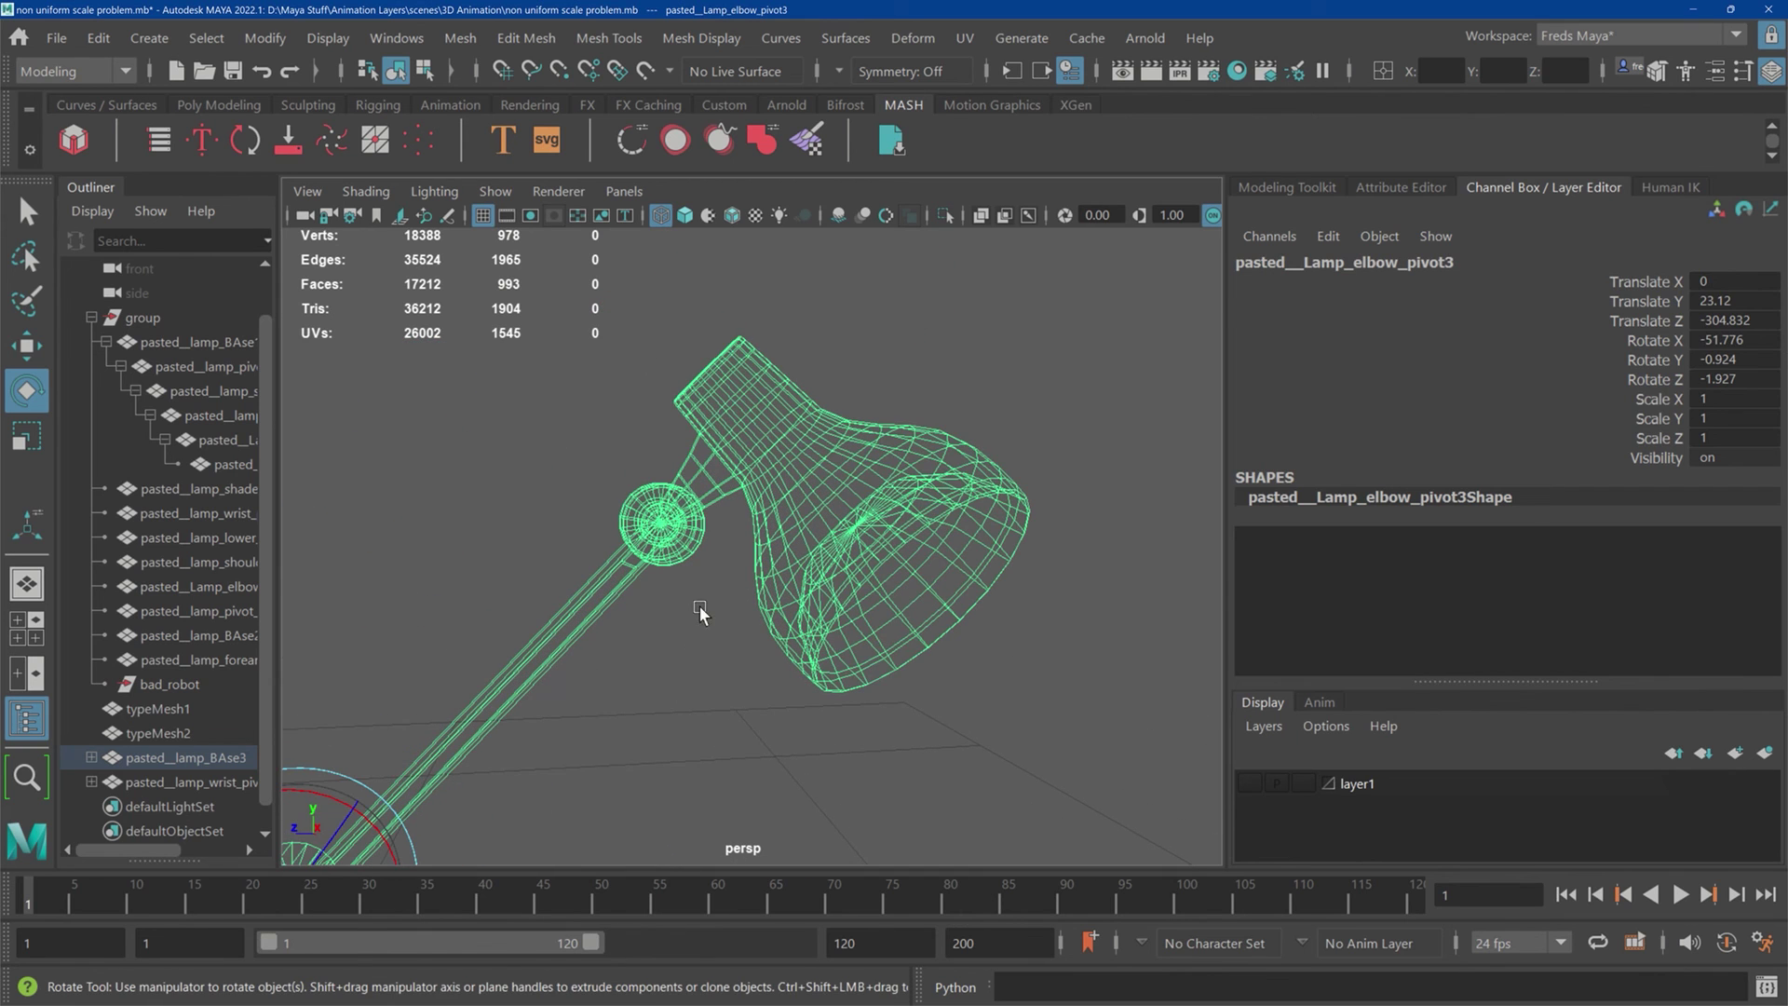
{"action": "left_click", "coordinate": [735, 583]}
{"action": "left_click", "coordinate": [695, 541]}
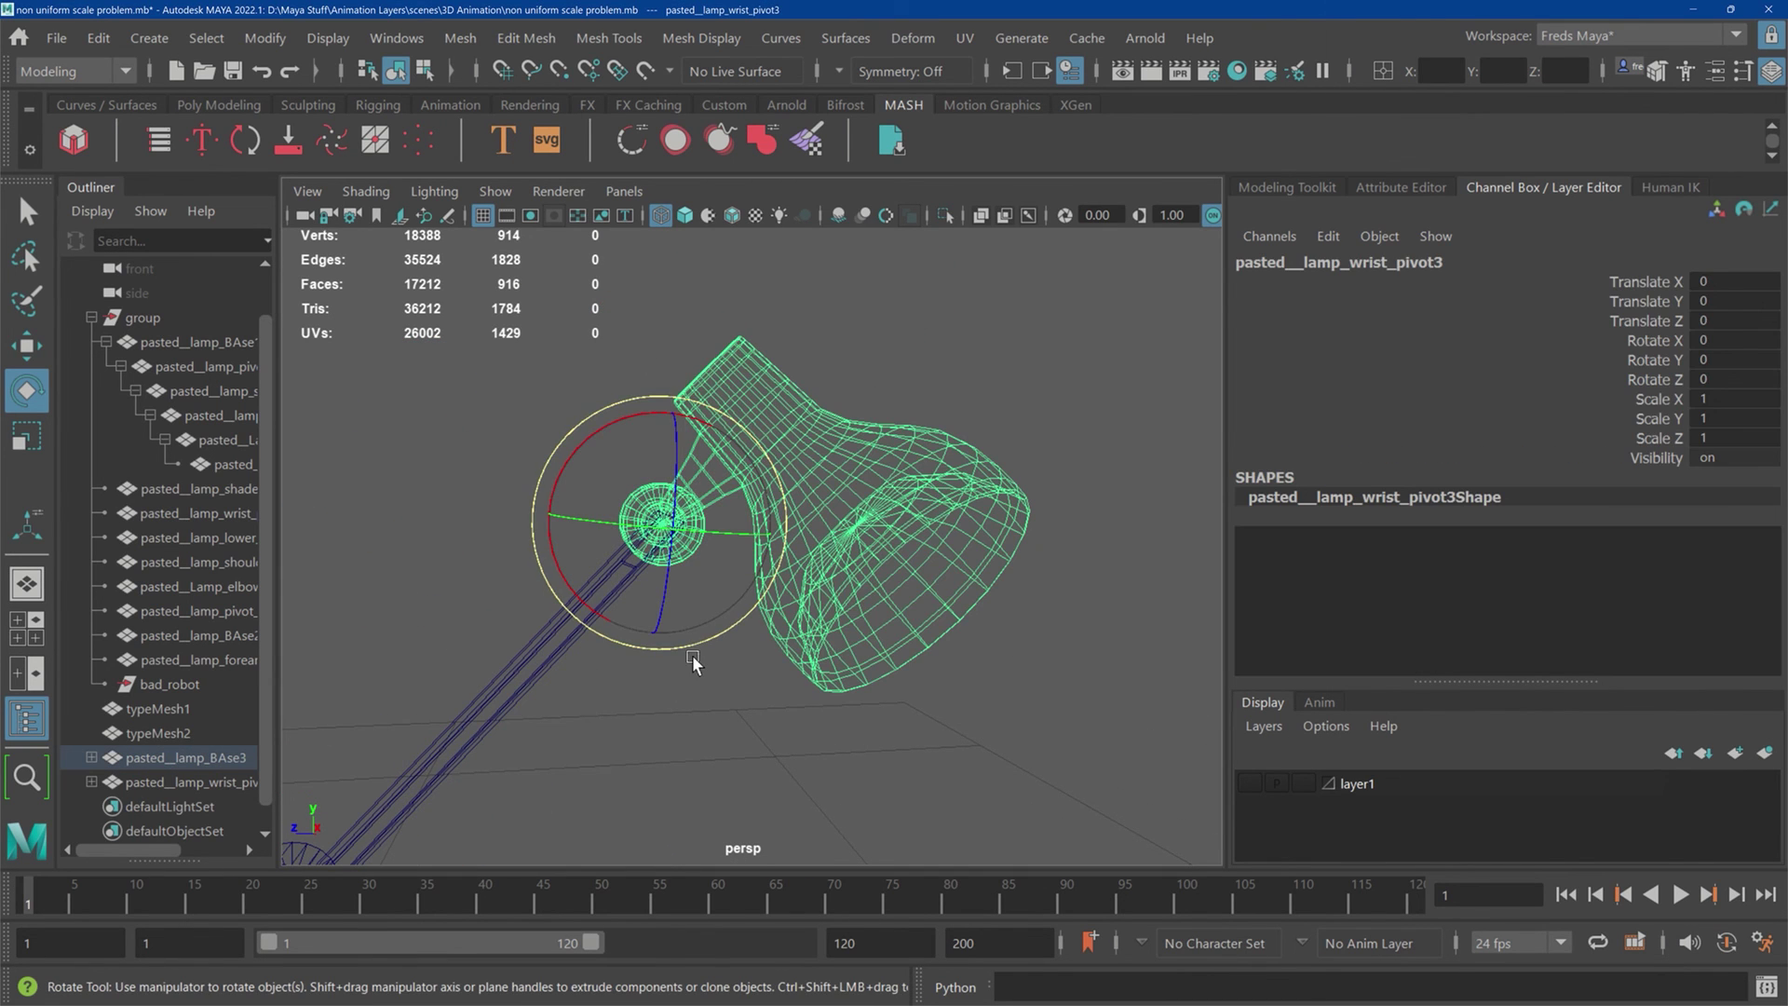
{"action": "left_click_drag", "start_coordinate": [691, 656], "coordinate": [480, 705]}
{"action": "left_click", "coordinate": [481, 705]}
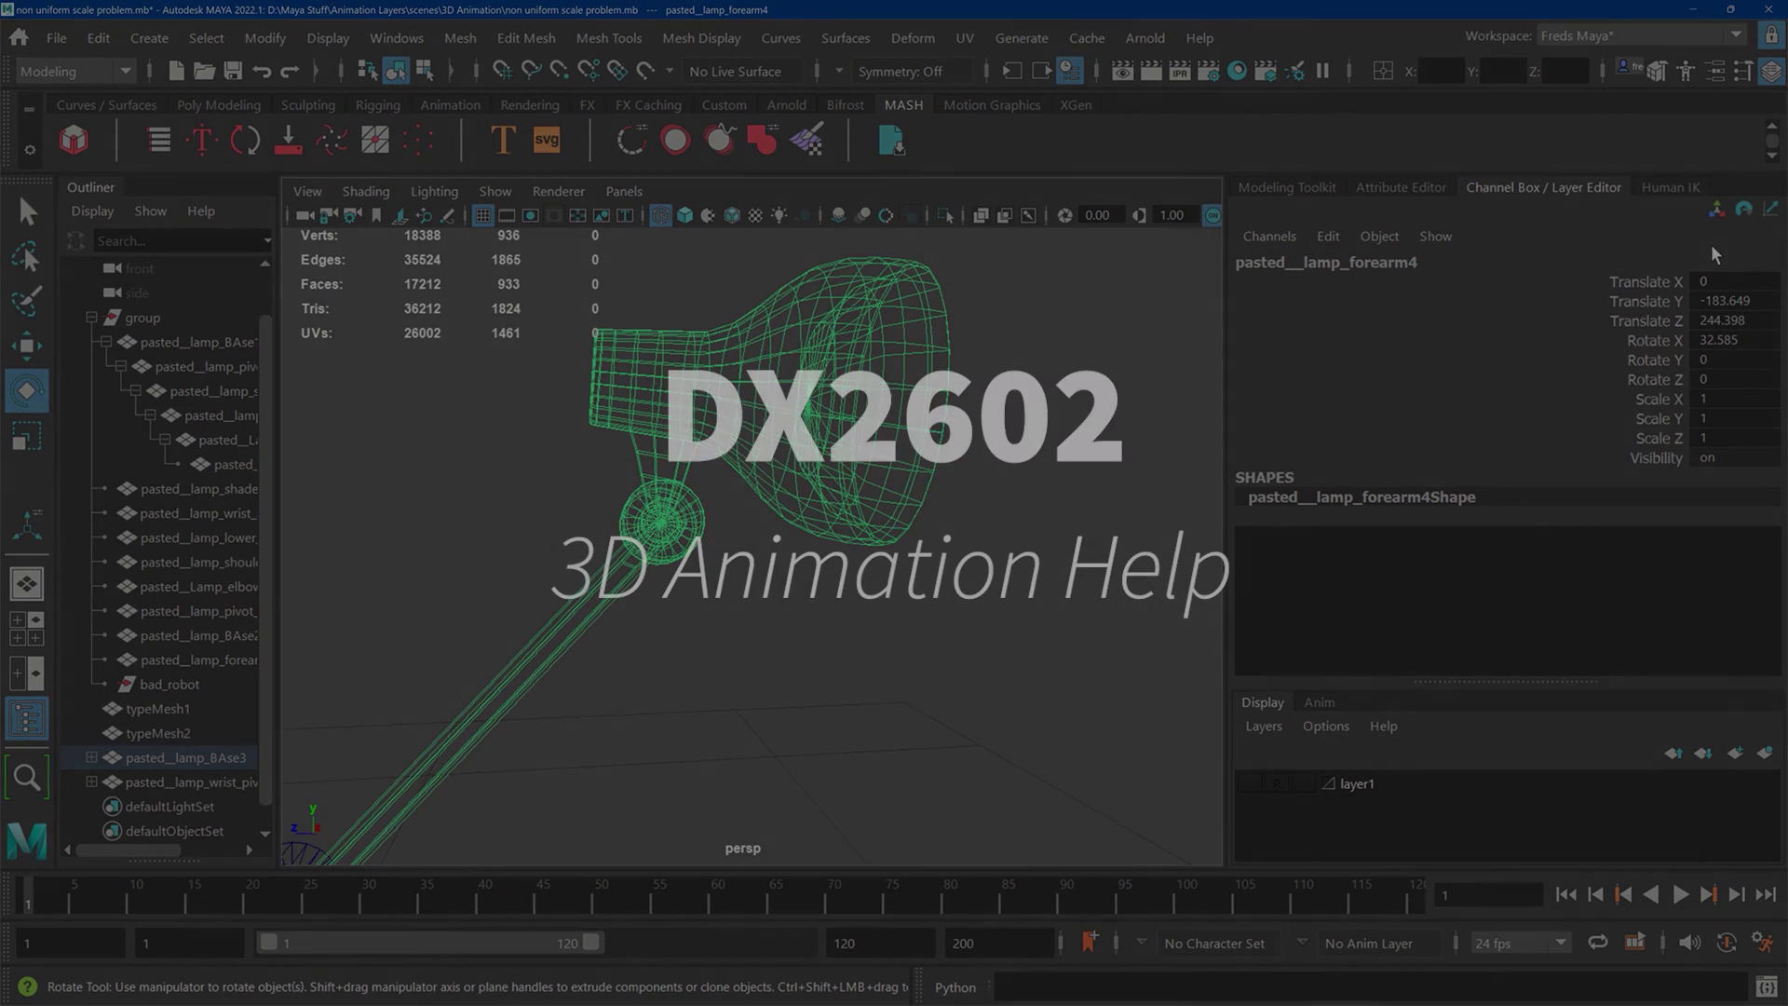